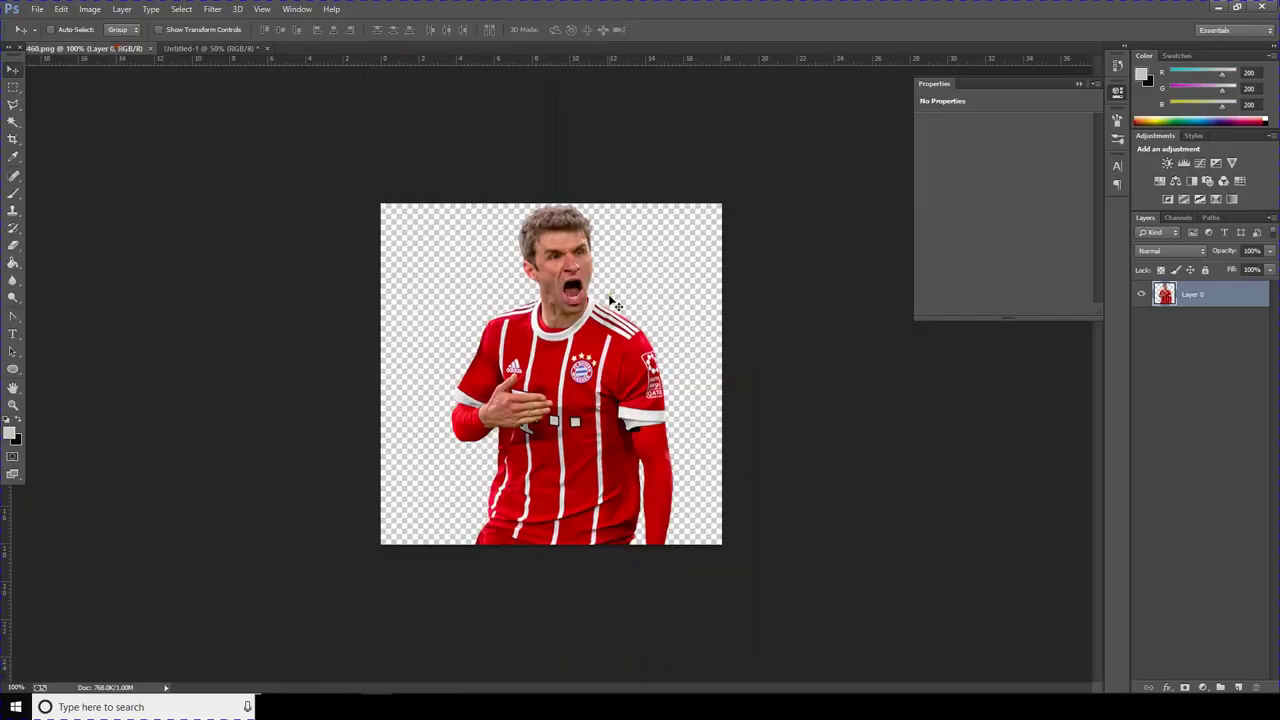
Step: Drag the player cutout into Untitled-1 and scale it up from the centre
mouse_move(609, 298)
left_mouse_down()
mouse_move(317, 116)
mouse_move(560, 320)
left_mouse_up()
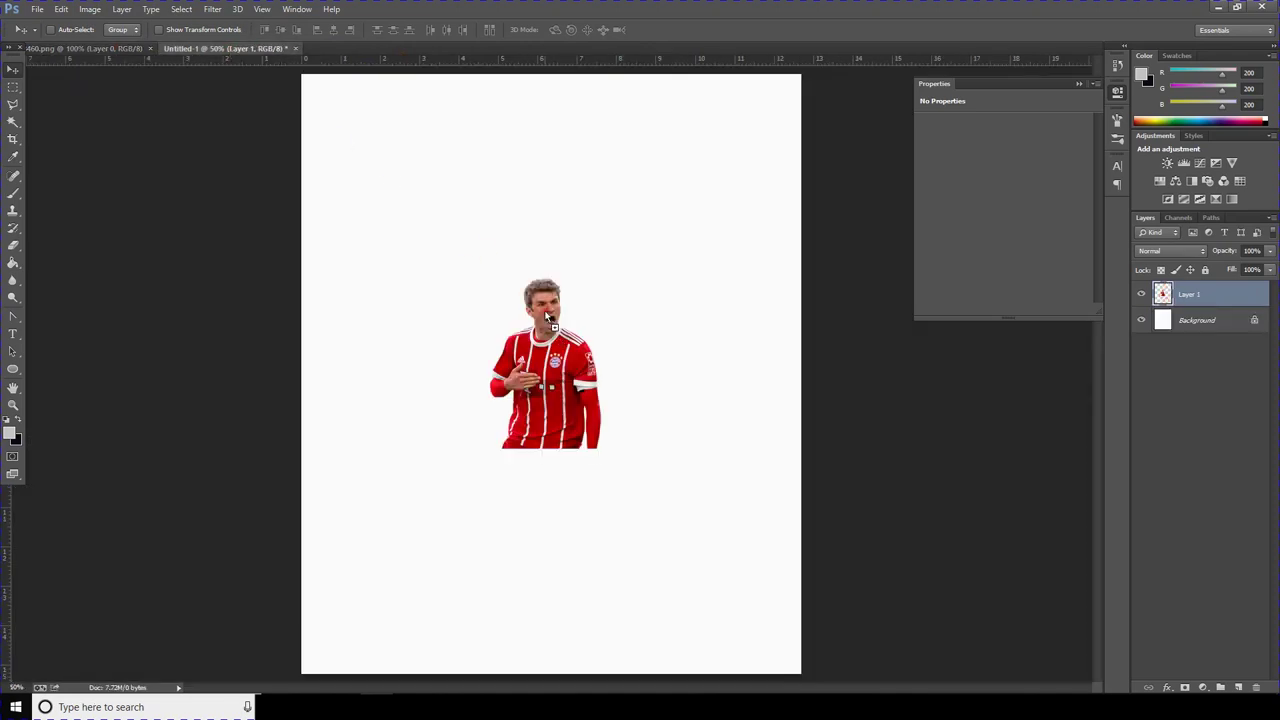
left_click(61, 9)
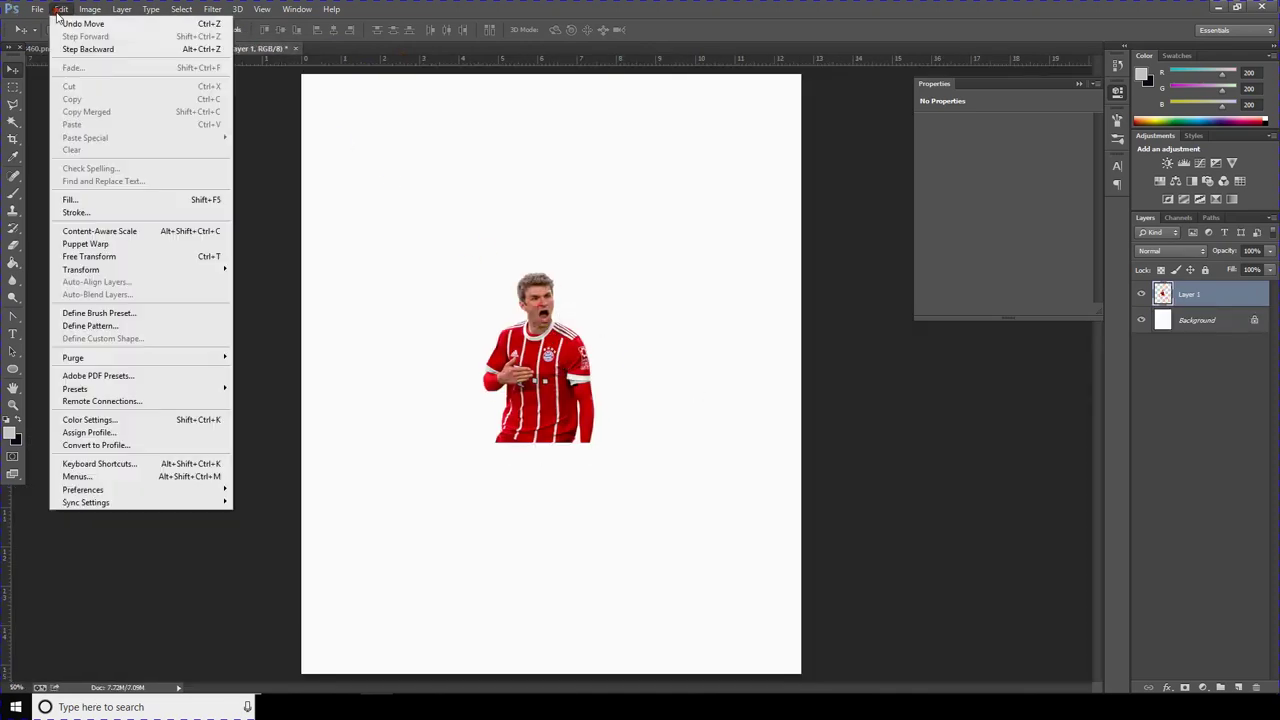
left_click(143, 257)
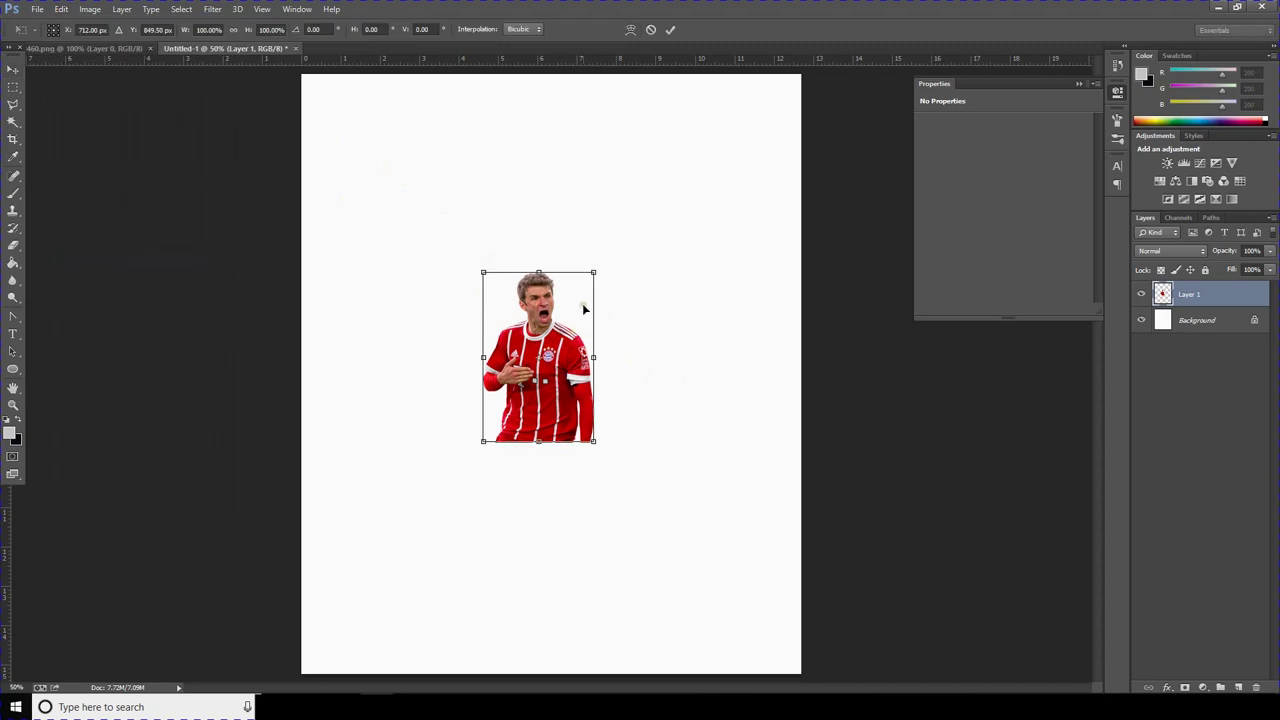
left_click_drag(596, 270, 686, 134)
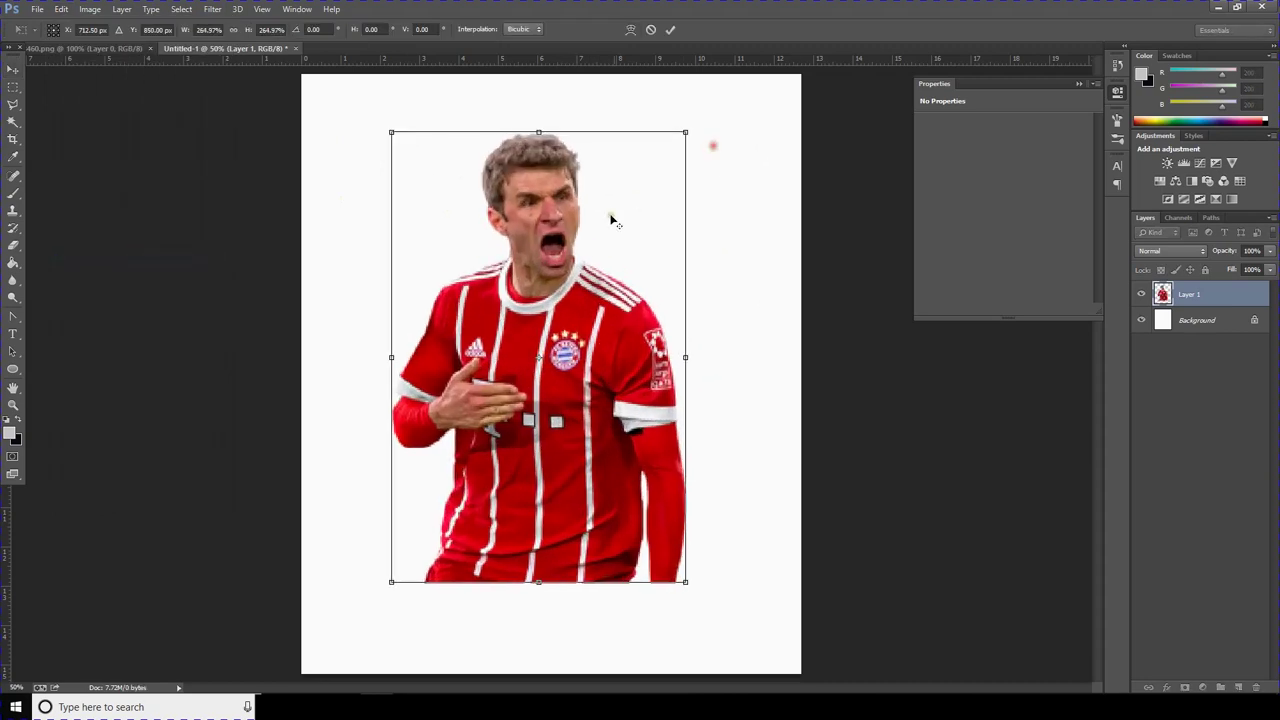
mouse_move(593, 267)
left_mouse_down()
mouse_move(607, 302)
mouse_move(610, 290)
left_mouse_up()
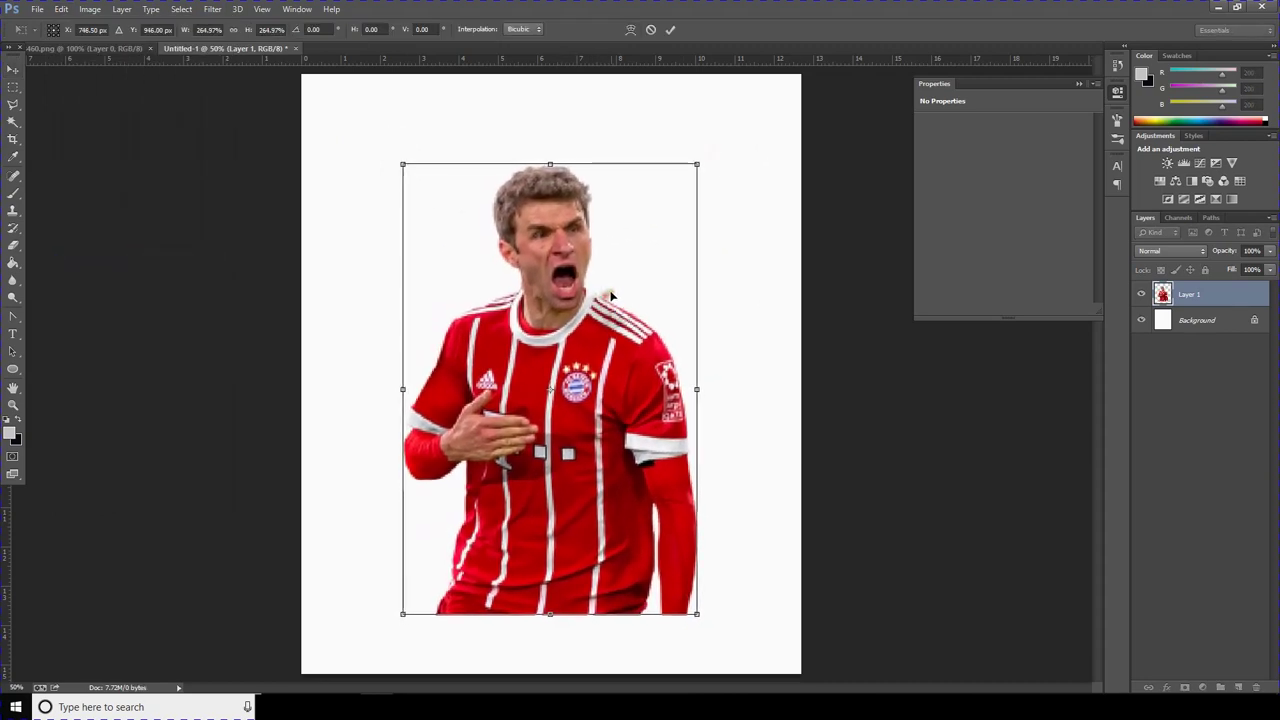
key("Return")
Step: Nudge the player up slightly and shrink it to about 86%
key("ctrl+minus")
key("ctrl+0")
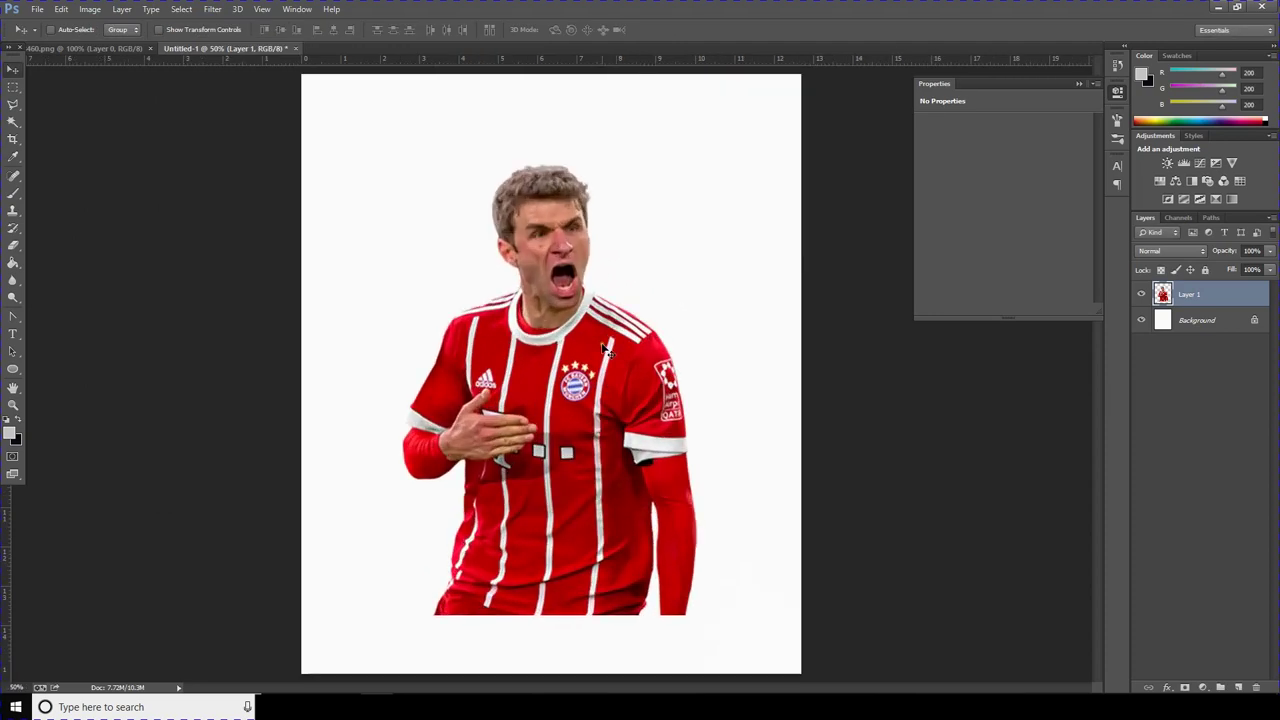
left_click_drag(567, 398, 564, 382)
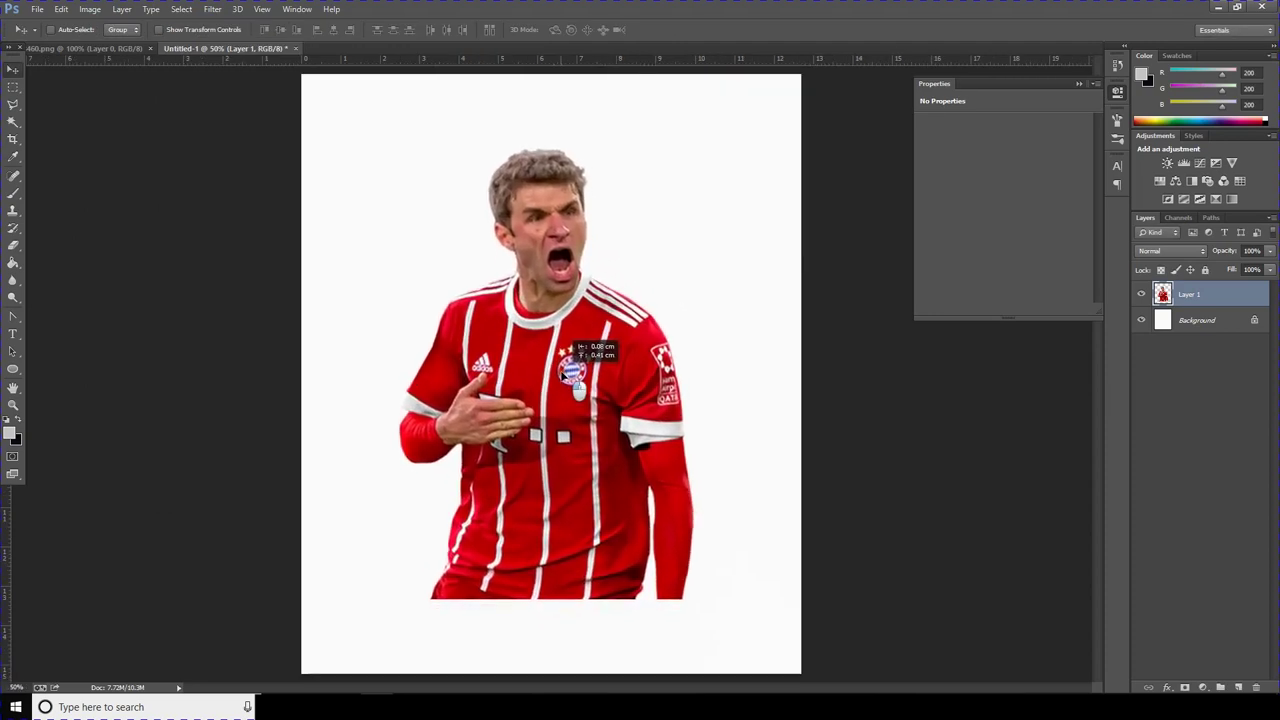
left_click(58, 13)
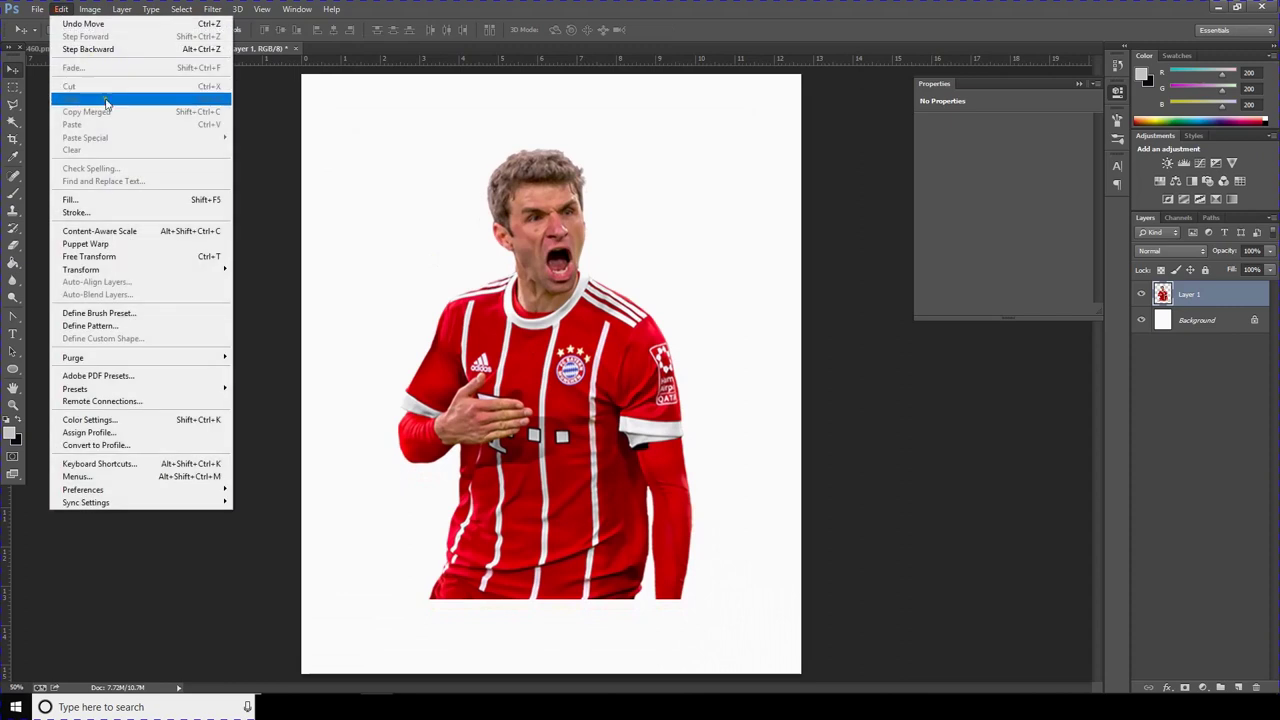
left_click(214, 257)
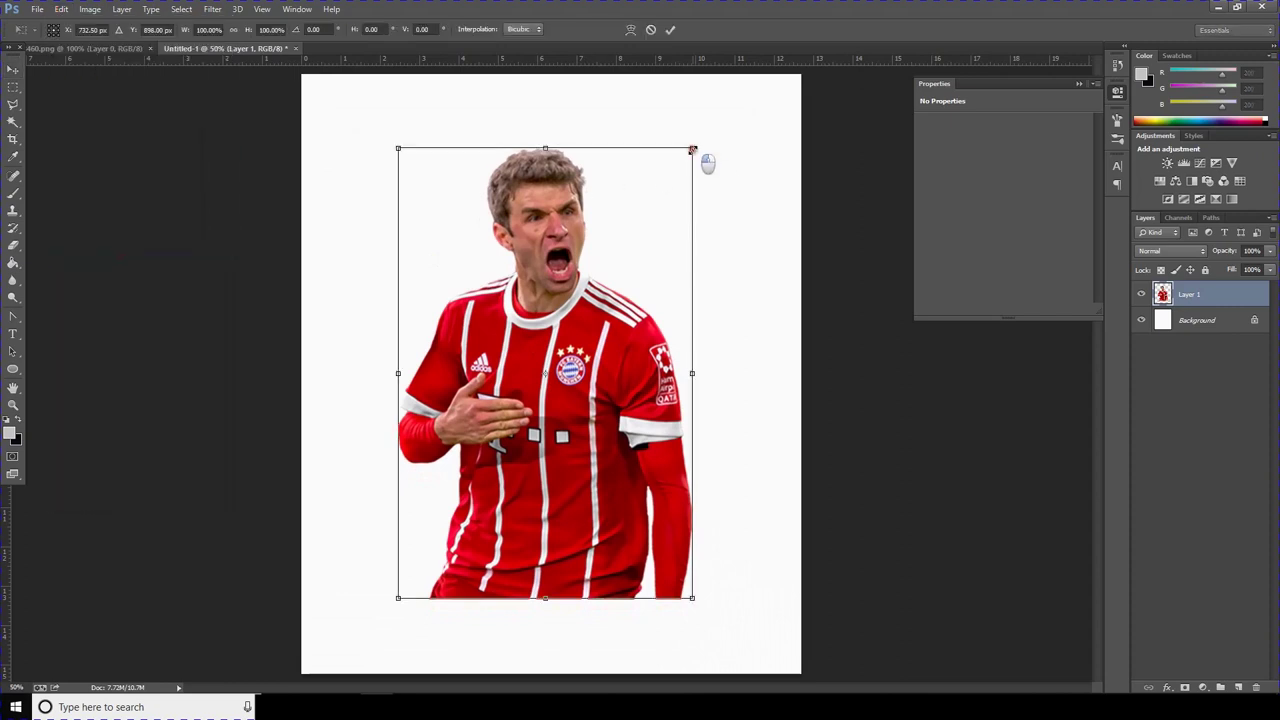
left_click_drag(692, 149, 673, 179)
key("Return")
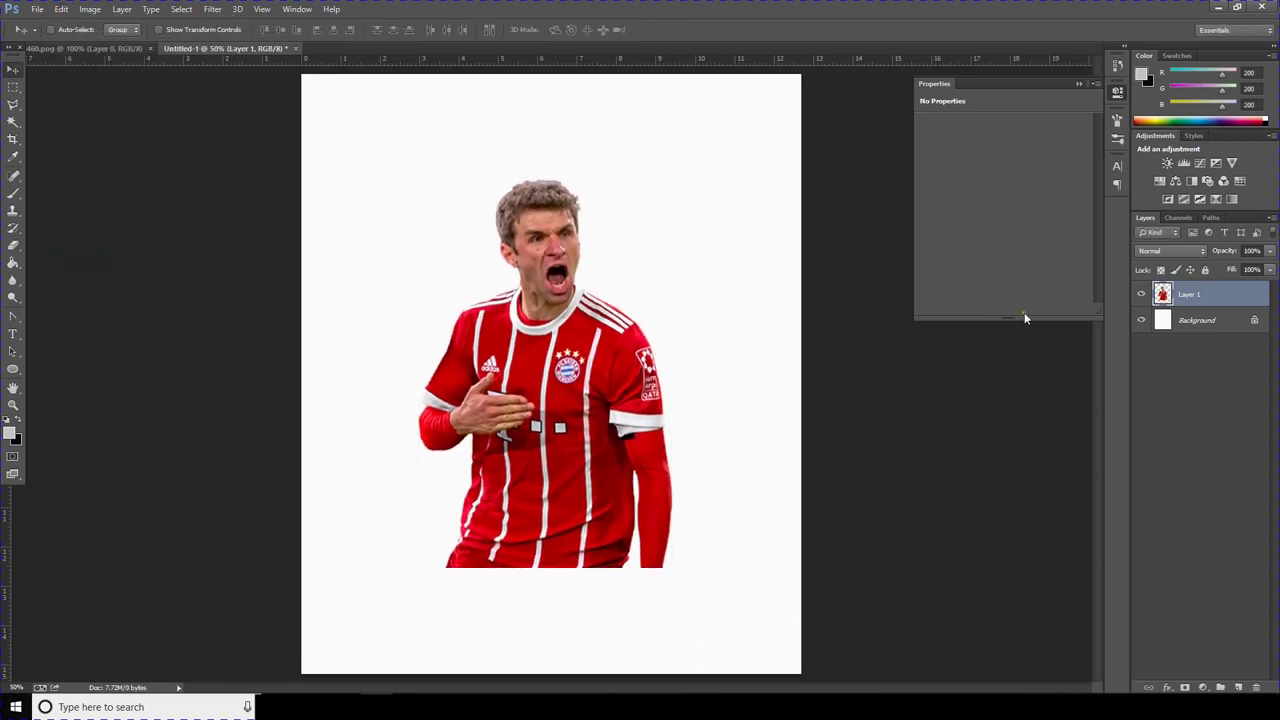
Step: Duplicate Layer 1 as Layer 1 copy and hide the original
right_click(1195, 299)
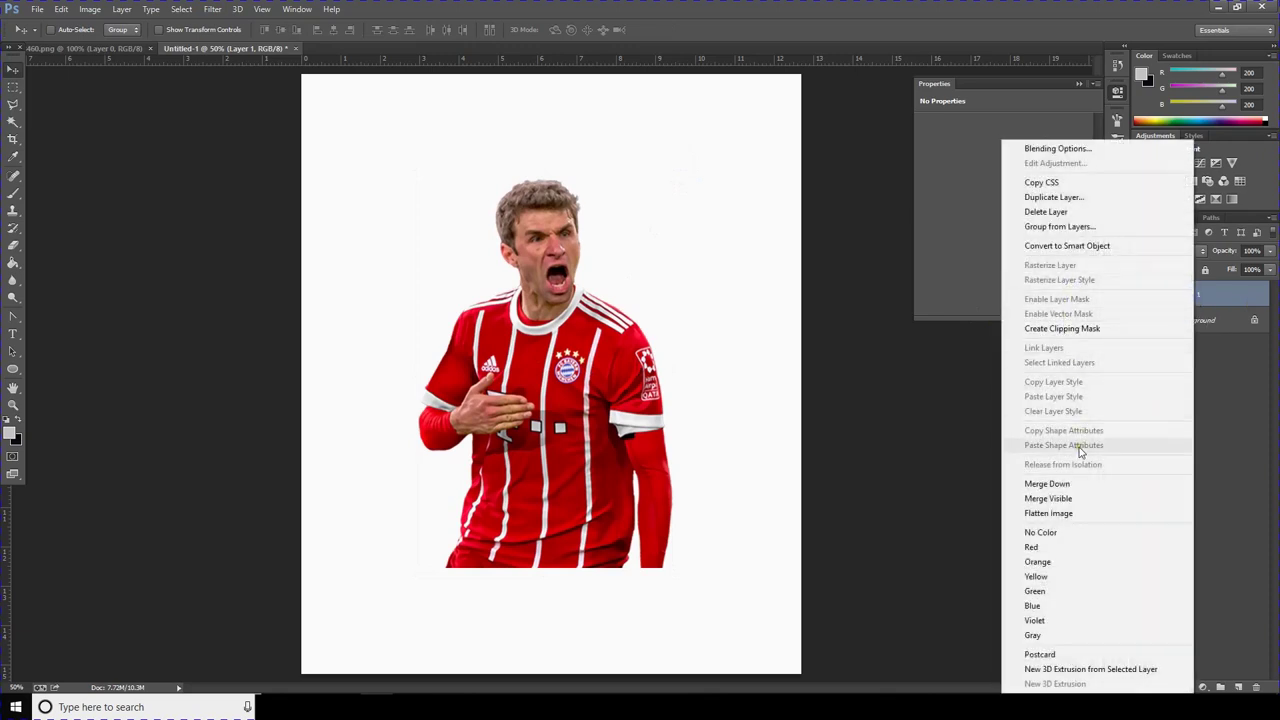
left_click(1060, 198)
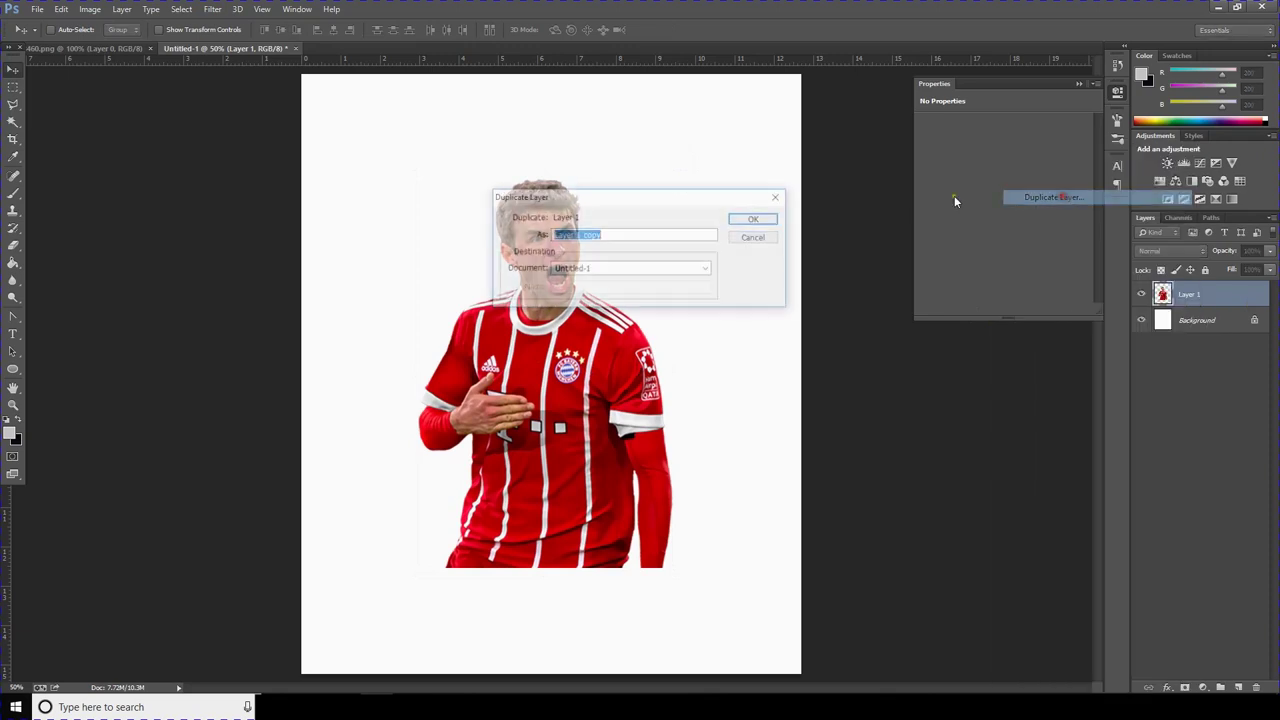
left_click(770, 220)
left_click(1142, 320)
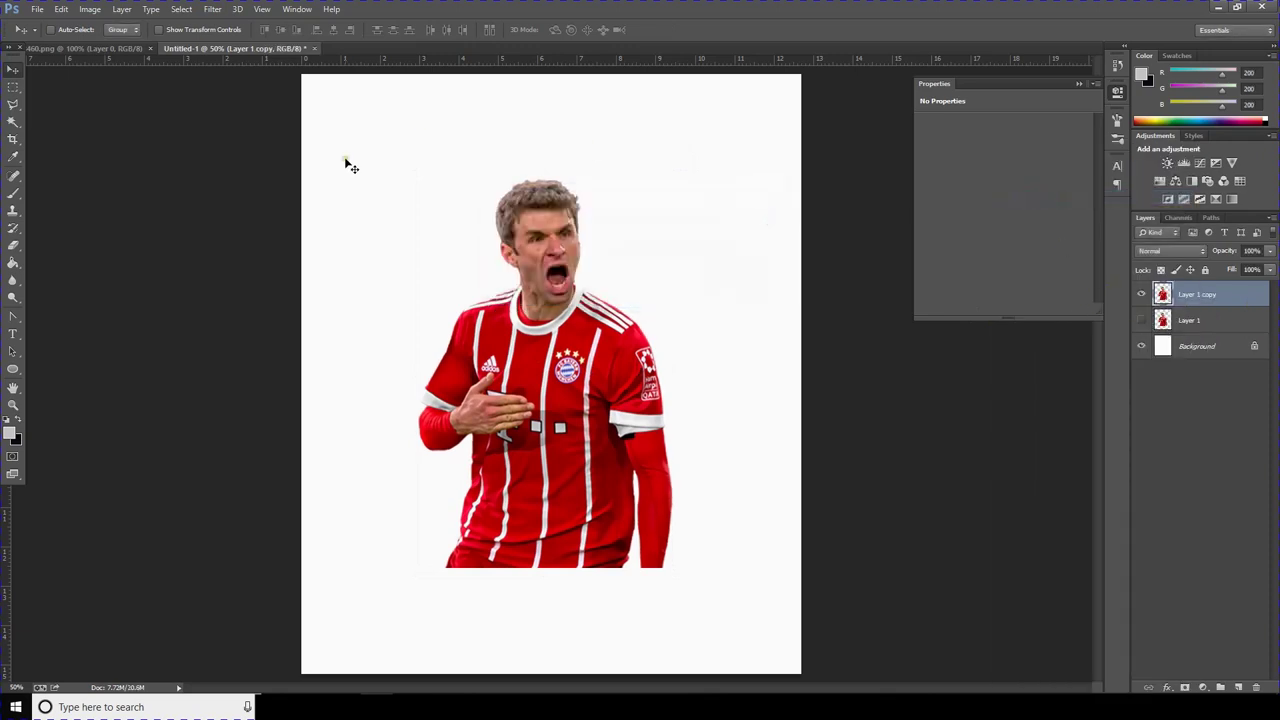
Step: In the Filter Gallery, preview Dry Brush, Colored Pencil and Film Grain, then return to Dry Brush
left_click(213, 9)
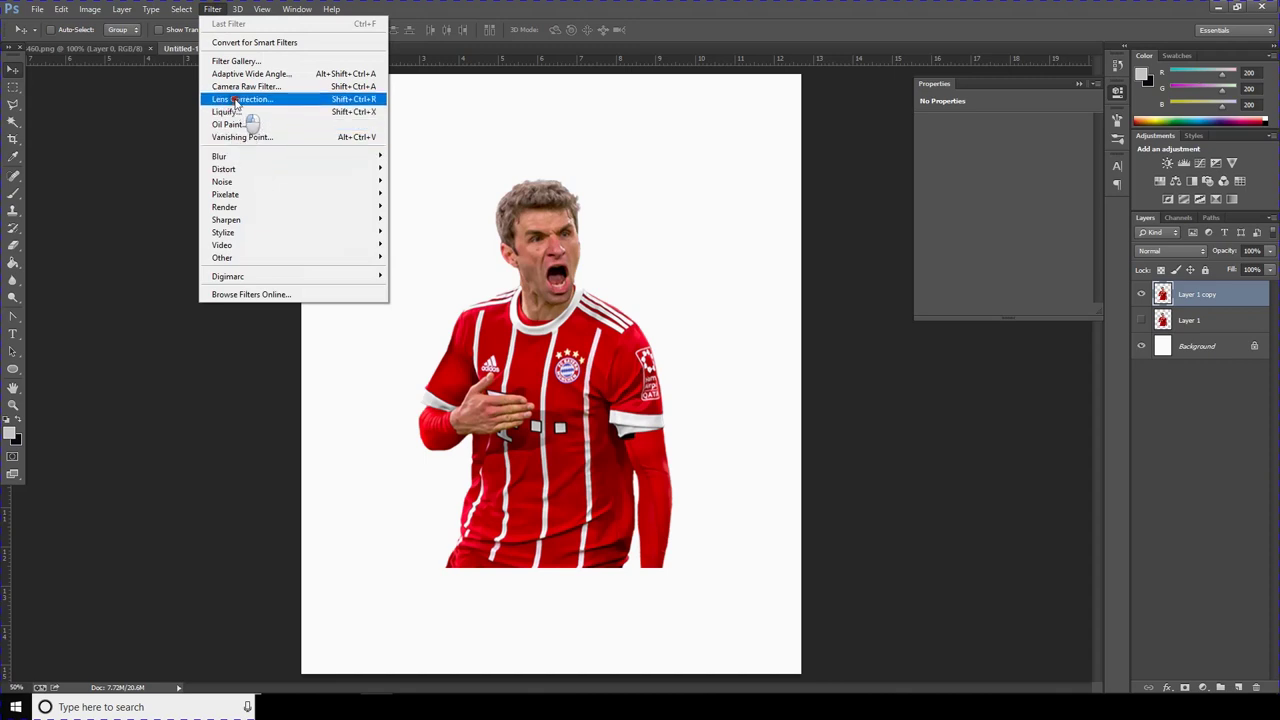
left_click(238, 61)
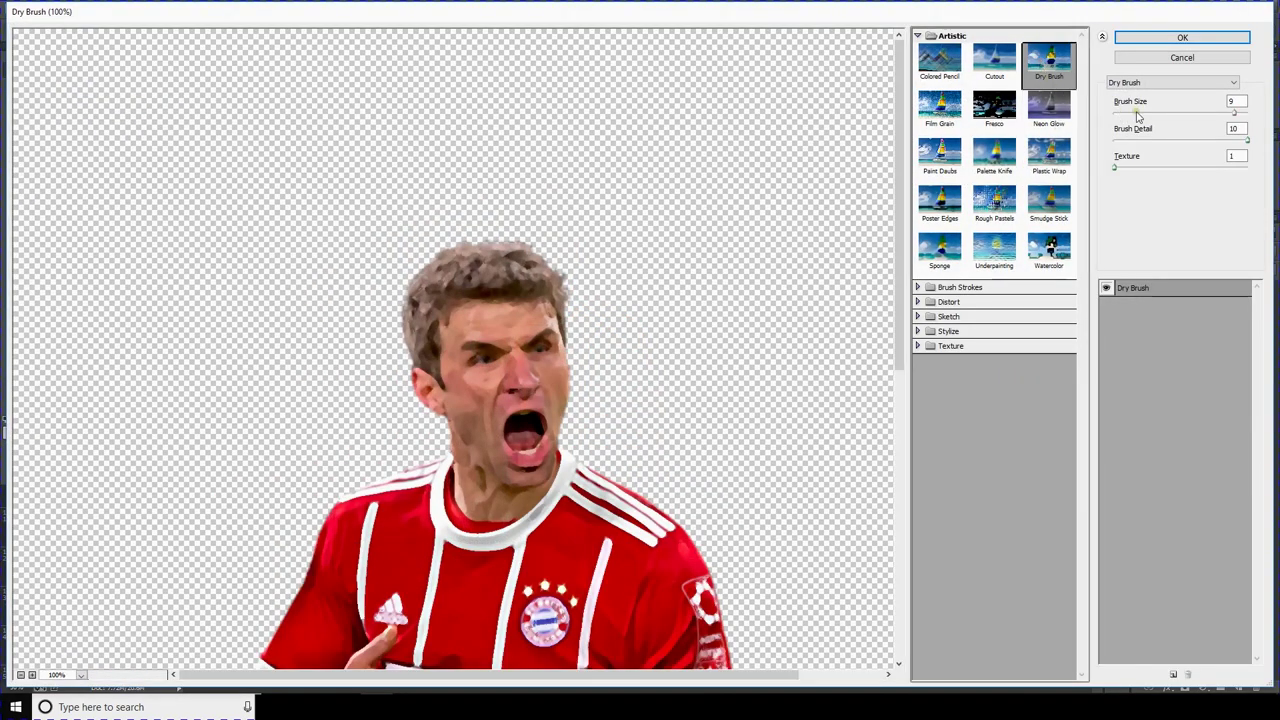
mouse_move(1228, 112)
left_mouse_down()
mouse_move(1182, 119)
mouse_move(1231, 114)
left_mouse_up()
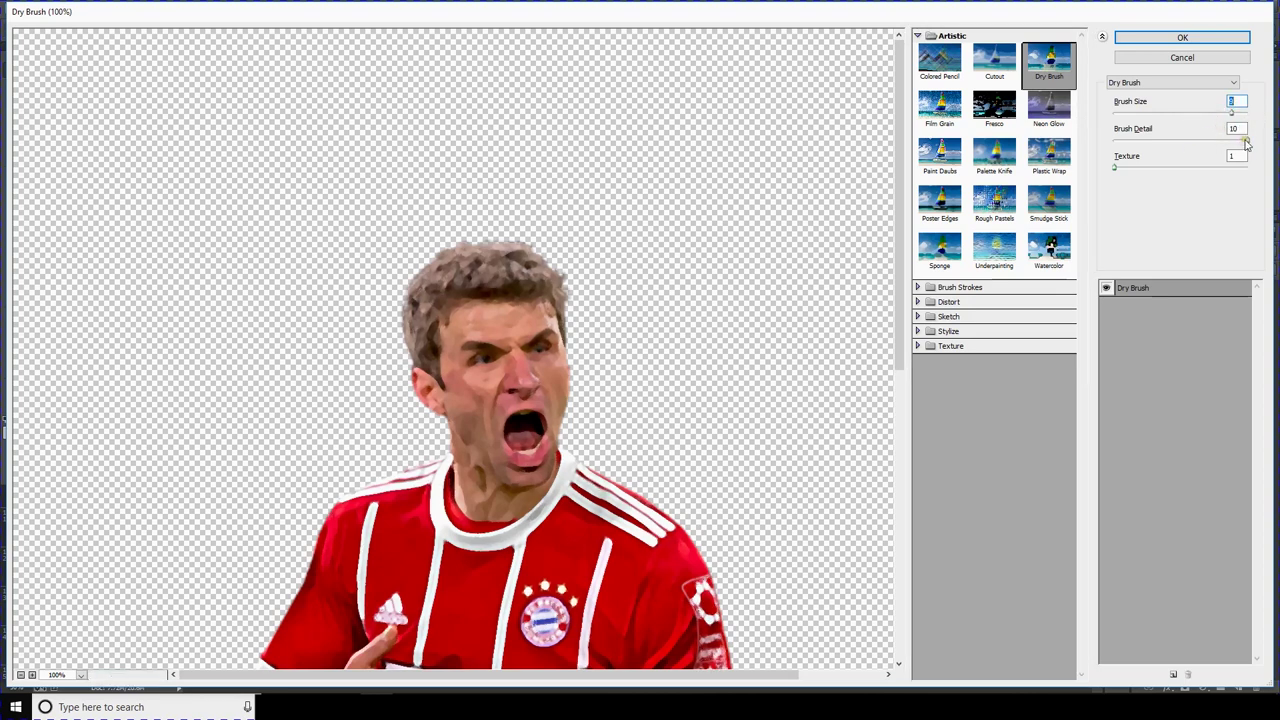
left_click_drag(1241, 141, 1257, 141)
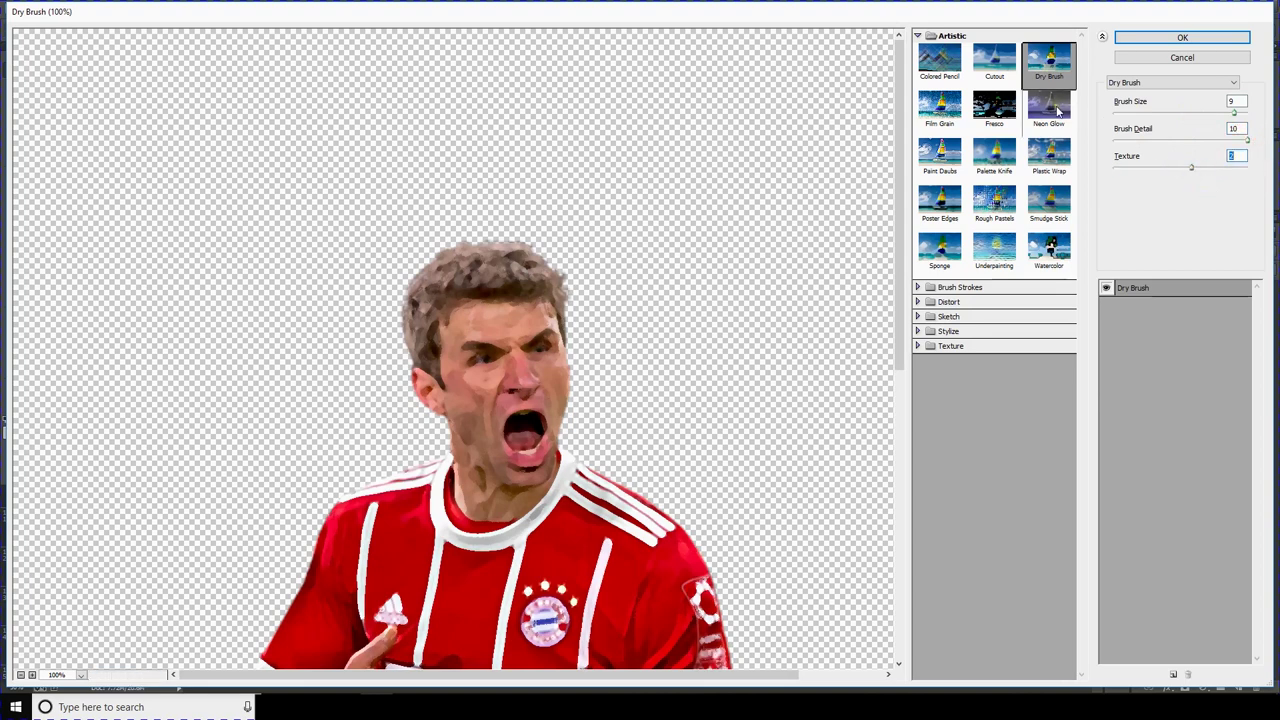
left_click(939, 60)
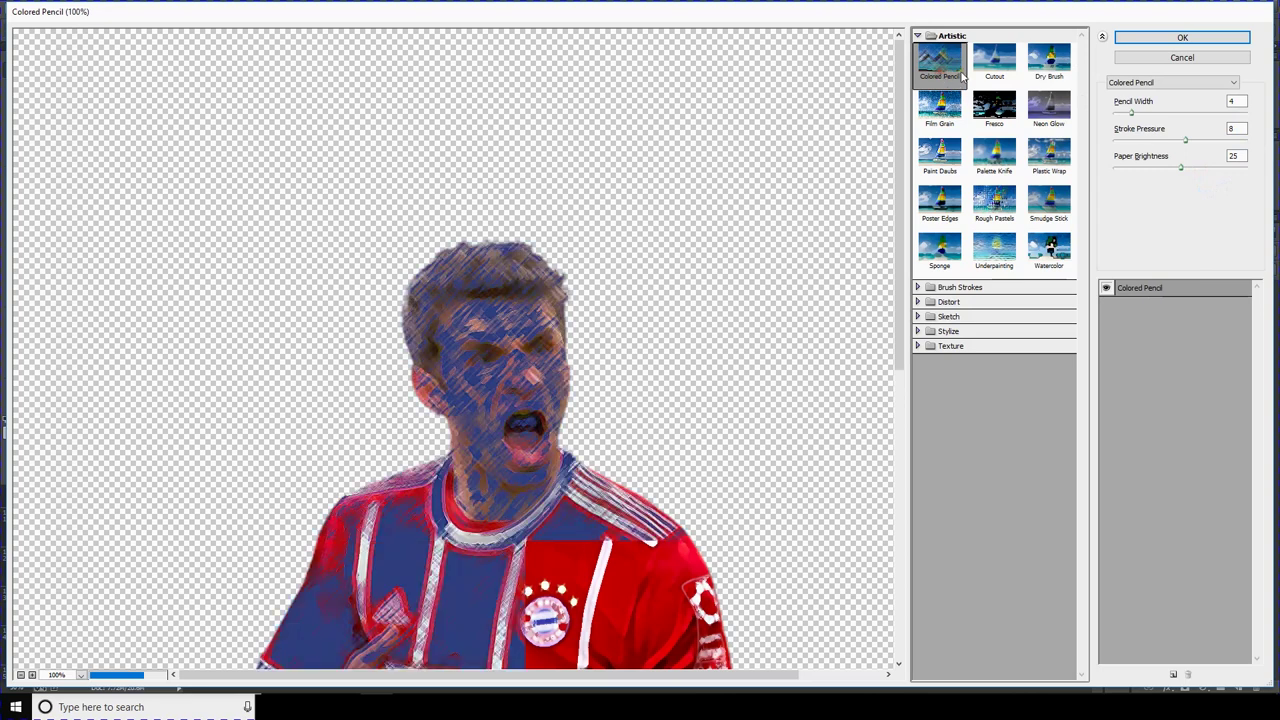
key("ctrl+z")
left_click(937, 117)
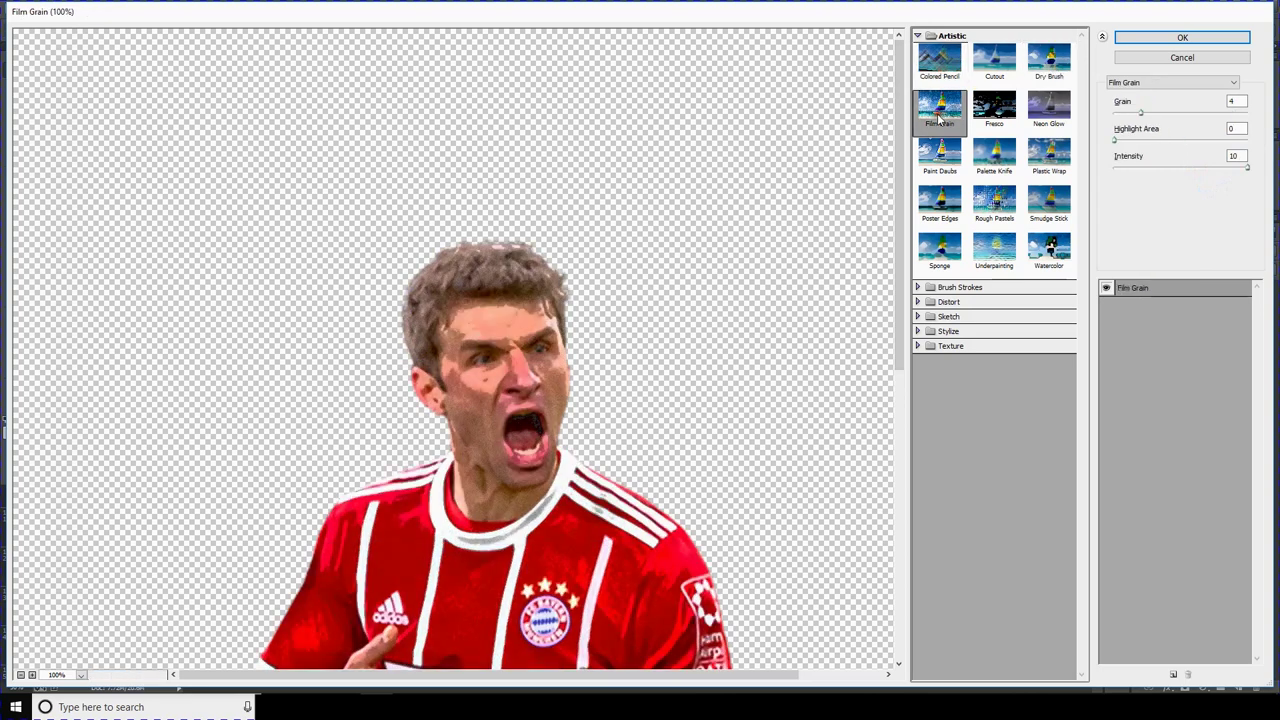
left_click(1040, 78)
Step: Apply Dry Brush at brush size 10, detail 10, texture 2
left_click_drag(1230, 114, 1249, 113)
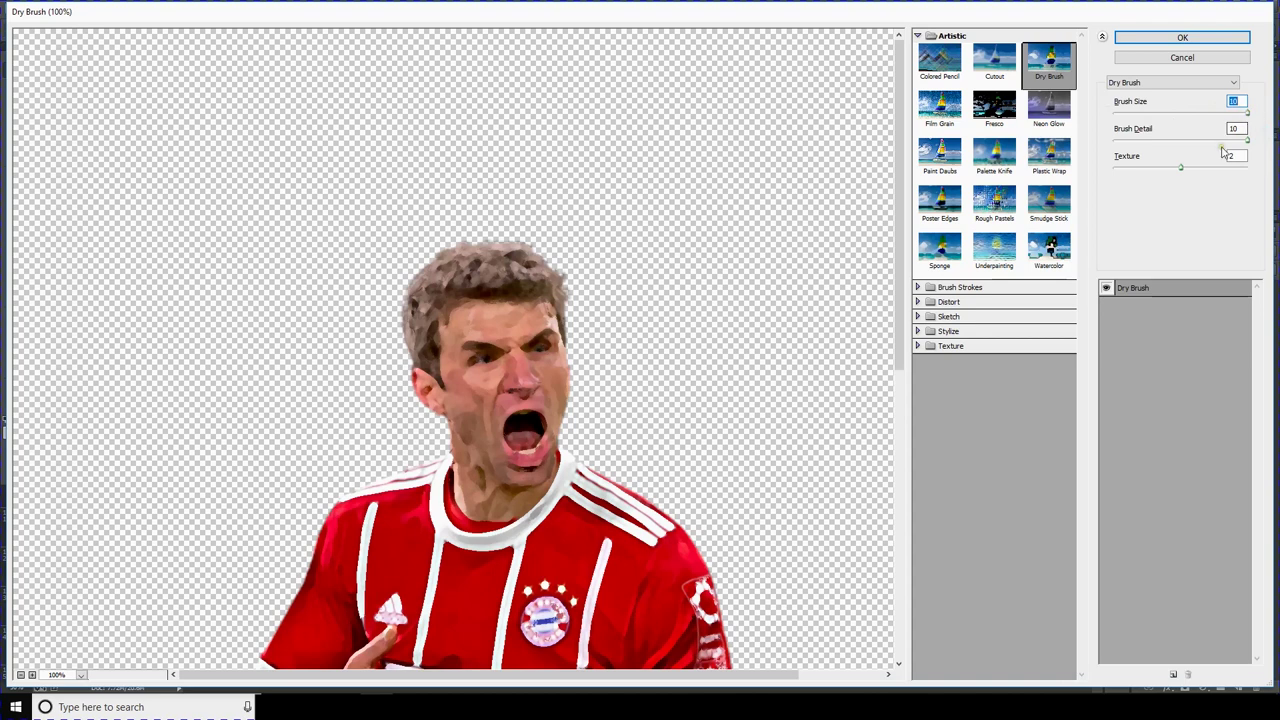
left_click(1215, 143)
scroll(656, 245, "down", 1)
scroll(650, 242, "down", 1)
scroll(646, 238, "up", 1)
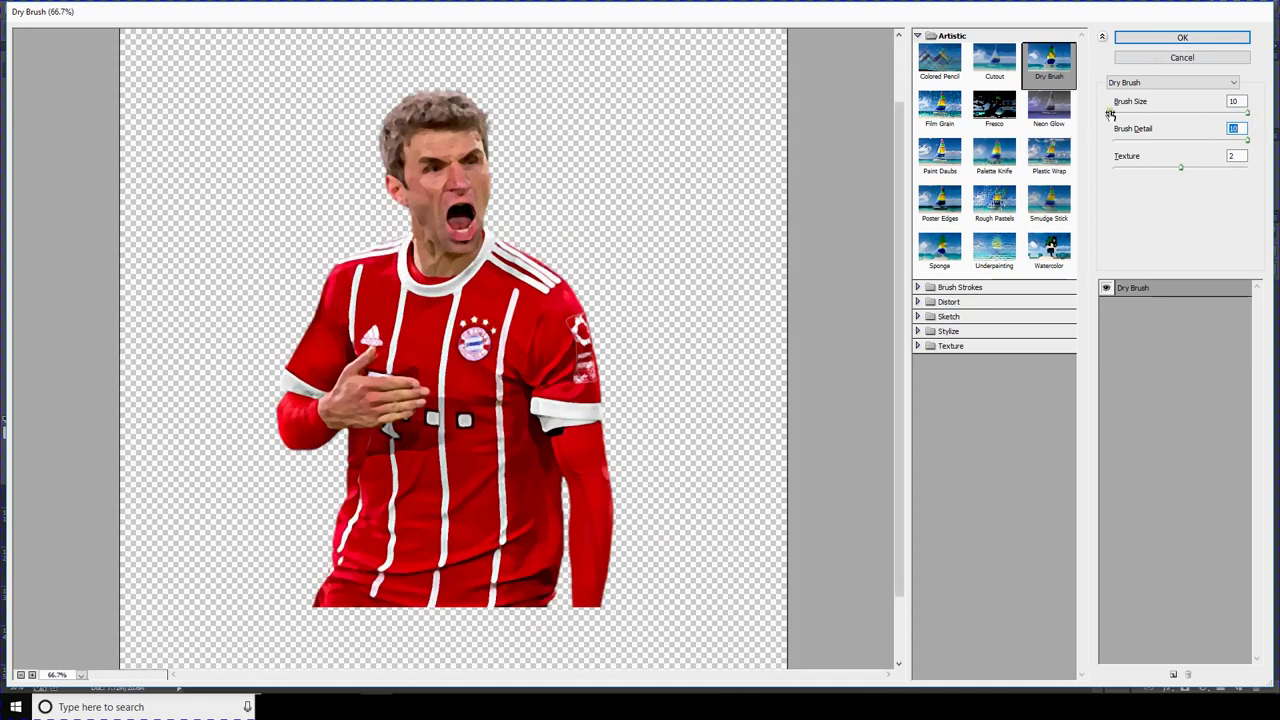
left_click(1165, 37)
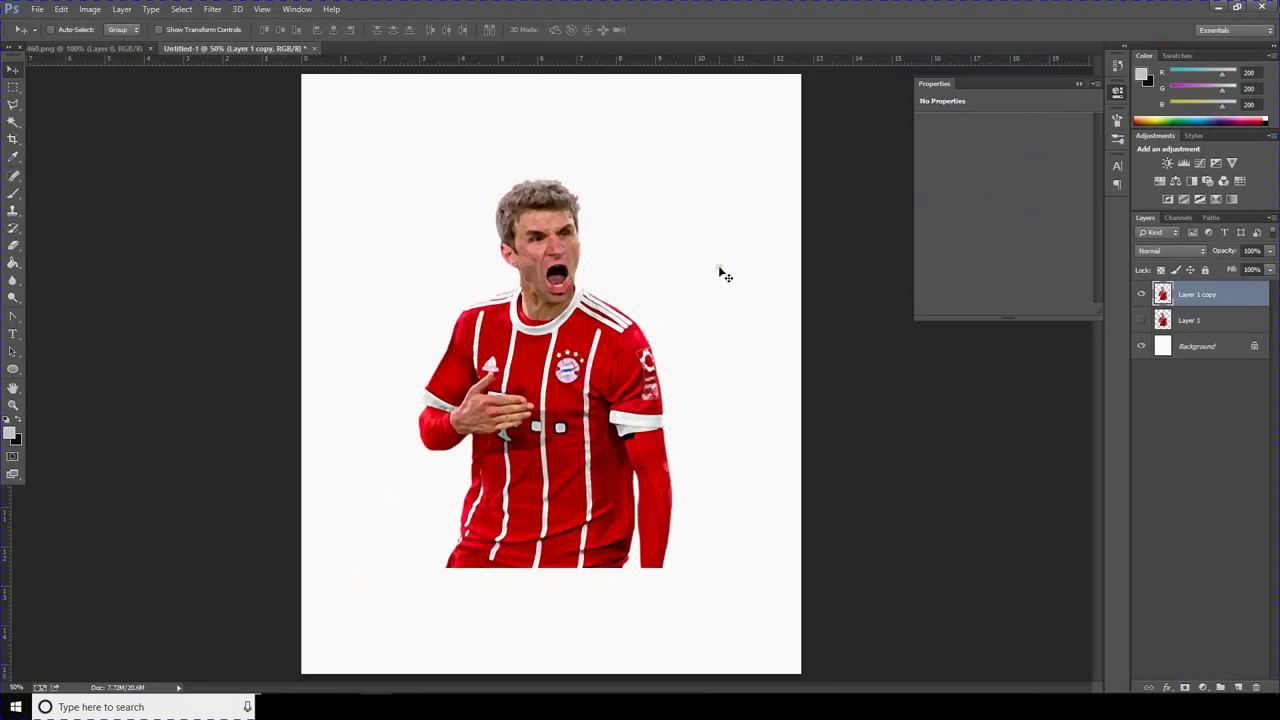
Step: Set Hue/Saturation saturation to -100 on Layer 1 copy, with a slight Lightness tweak
left_click(101, 13)
mouse_move(110, 43)
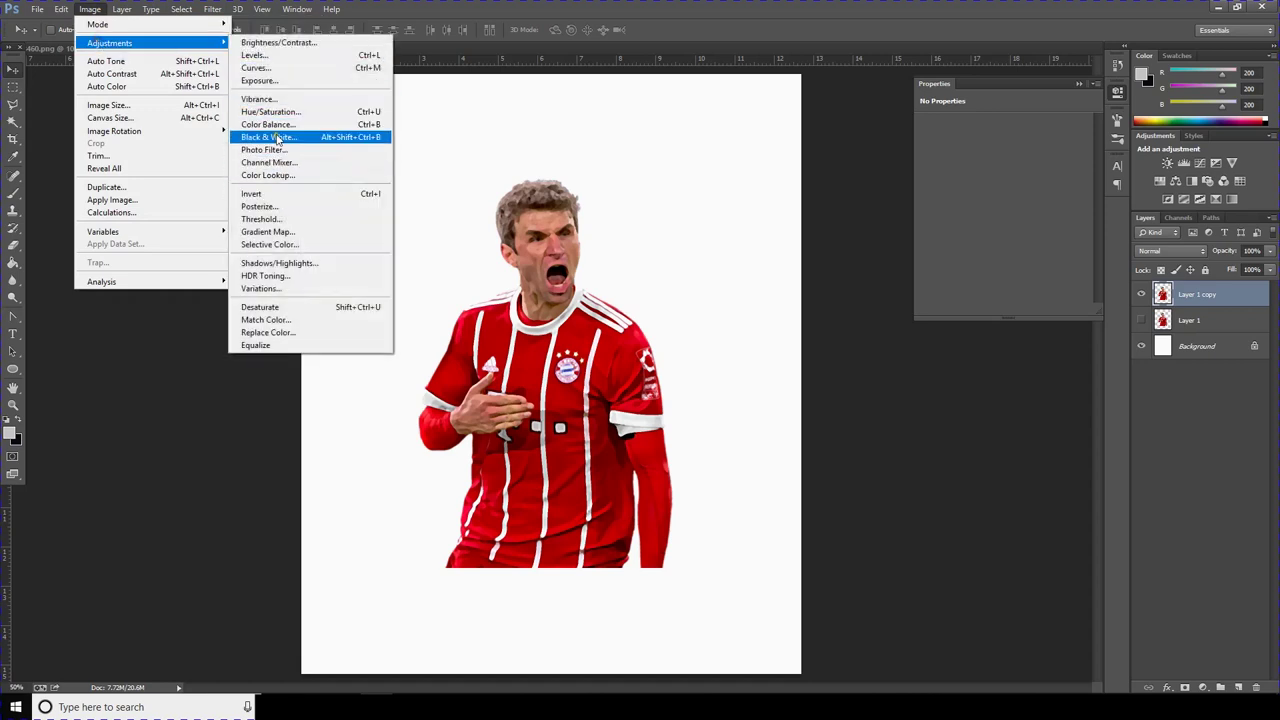
left_click(276, 114)
left_click_drag(852, 234, 812, 240)
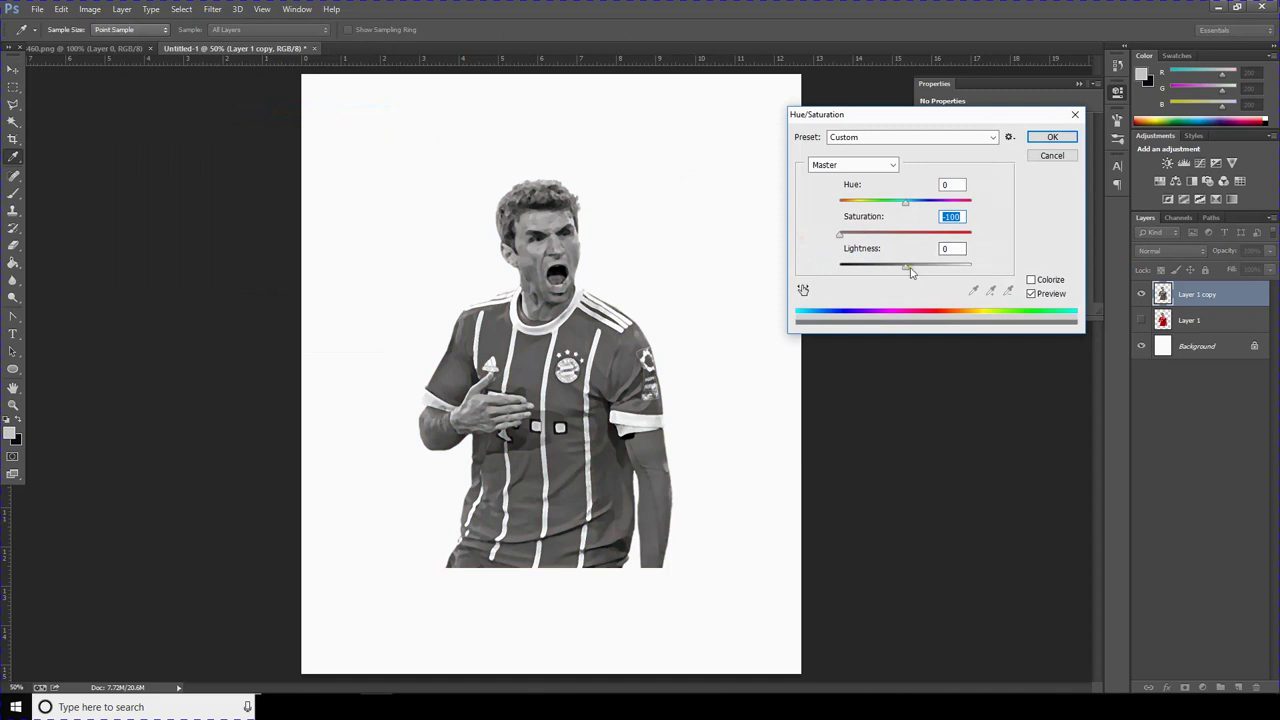
left_click_drag(903, 270, 899, 270)
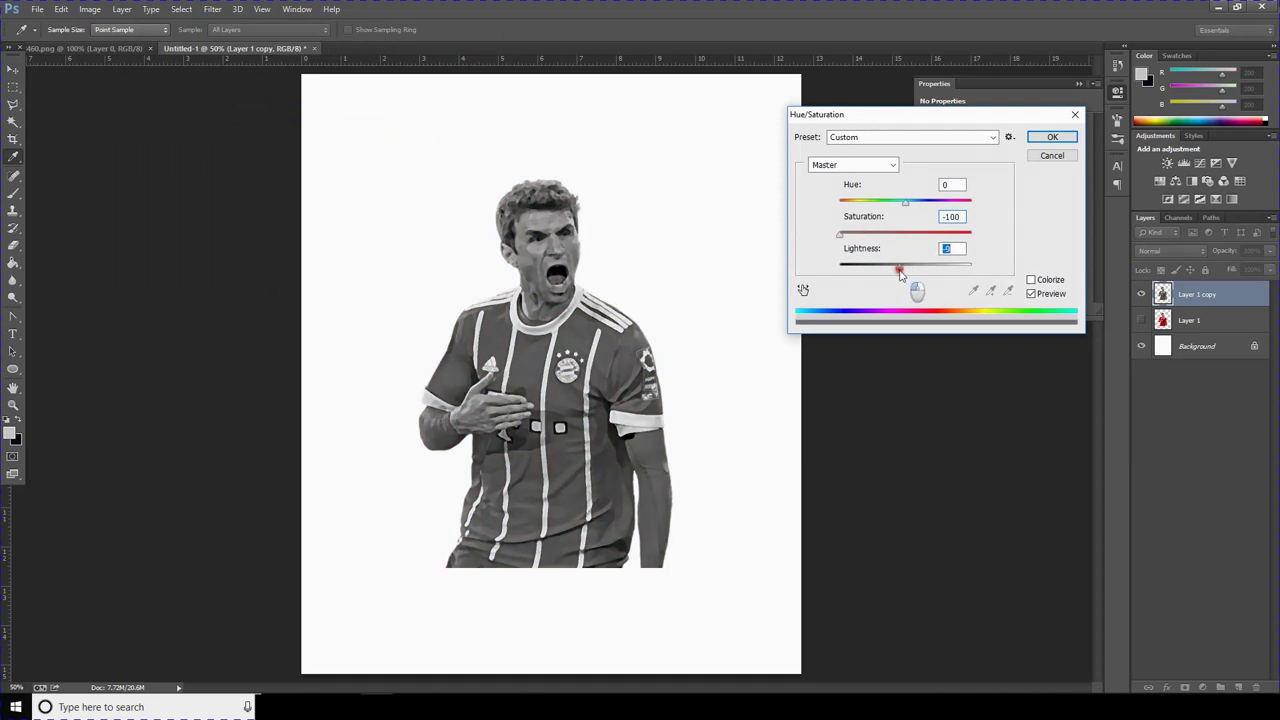
left_click_drag(899, 271, 903, 274)
left_click(1050, 137)
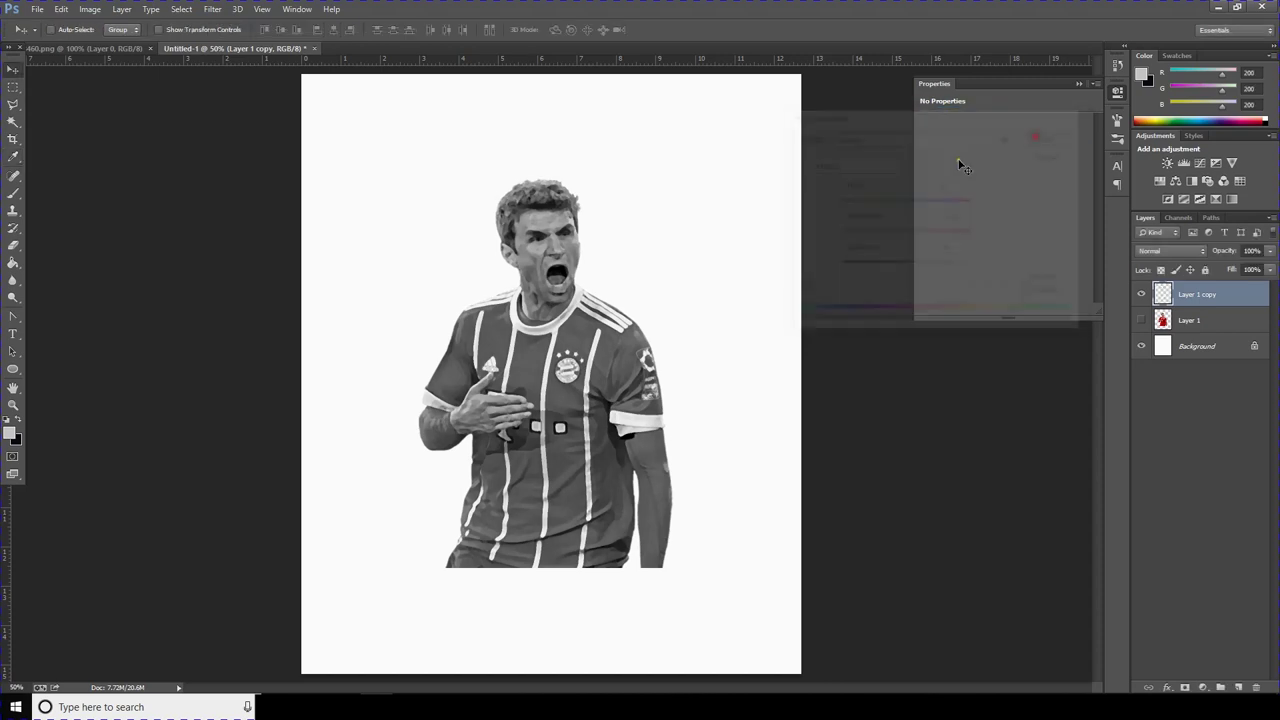
left_click(212, 10)
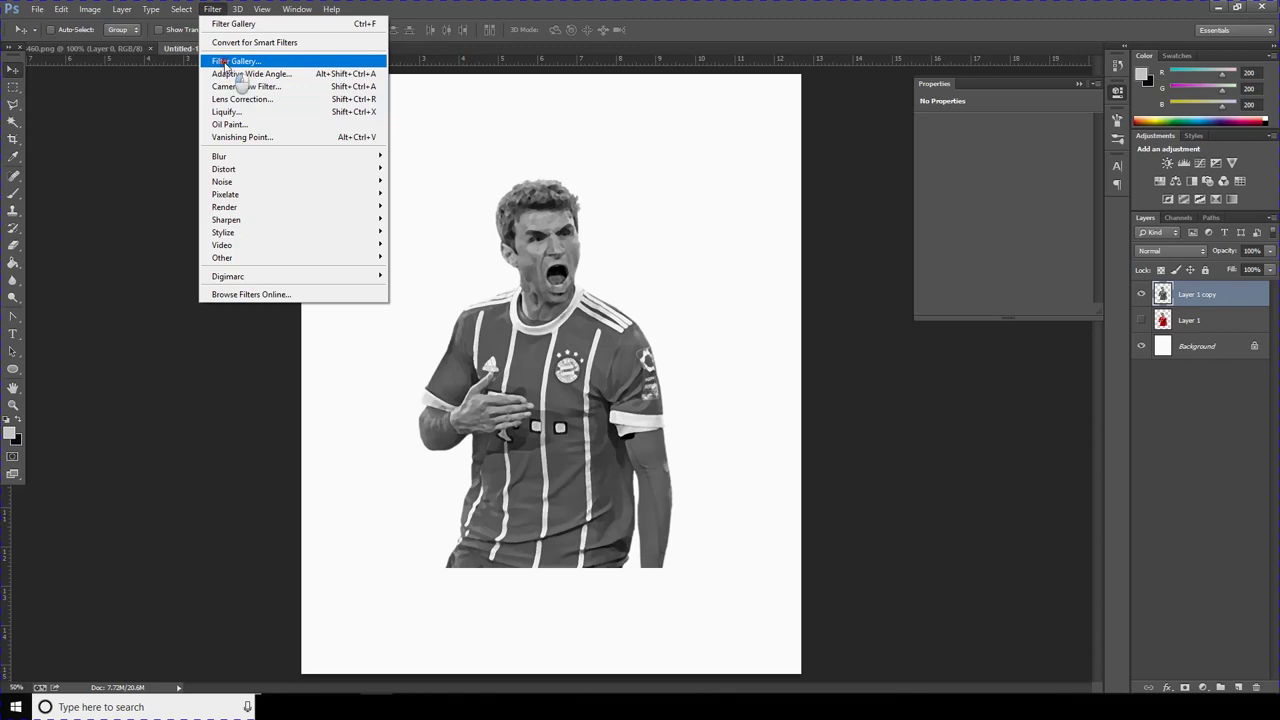
Step: Apply Brush Strokes > Angled Strokes with direction balance 79 and stroke length 15
left_click(226, 61)
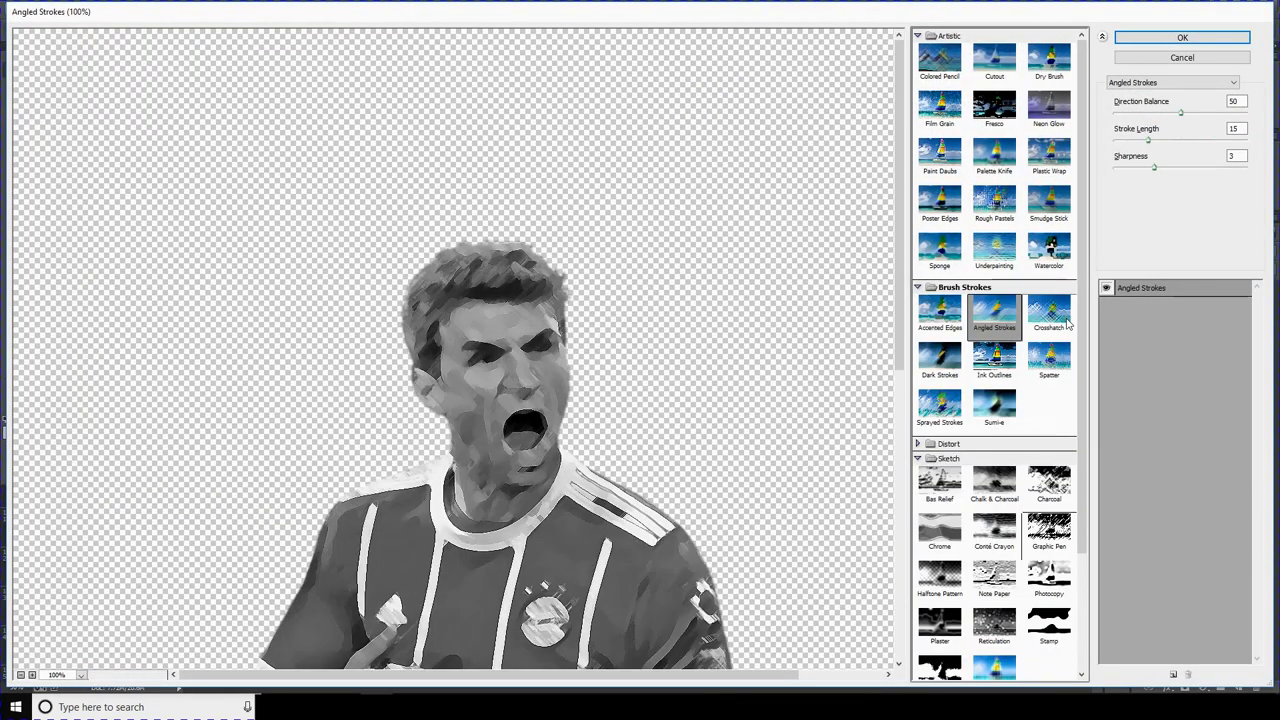
left_click(1049, 313)
left_click(995, 312)
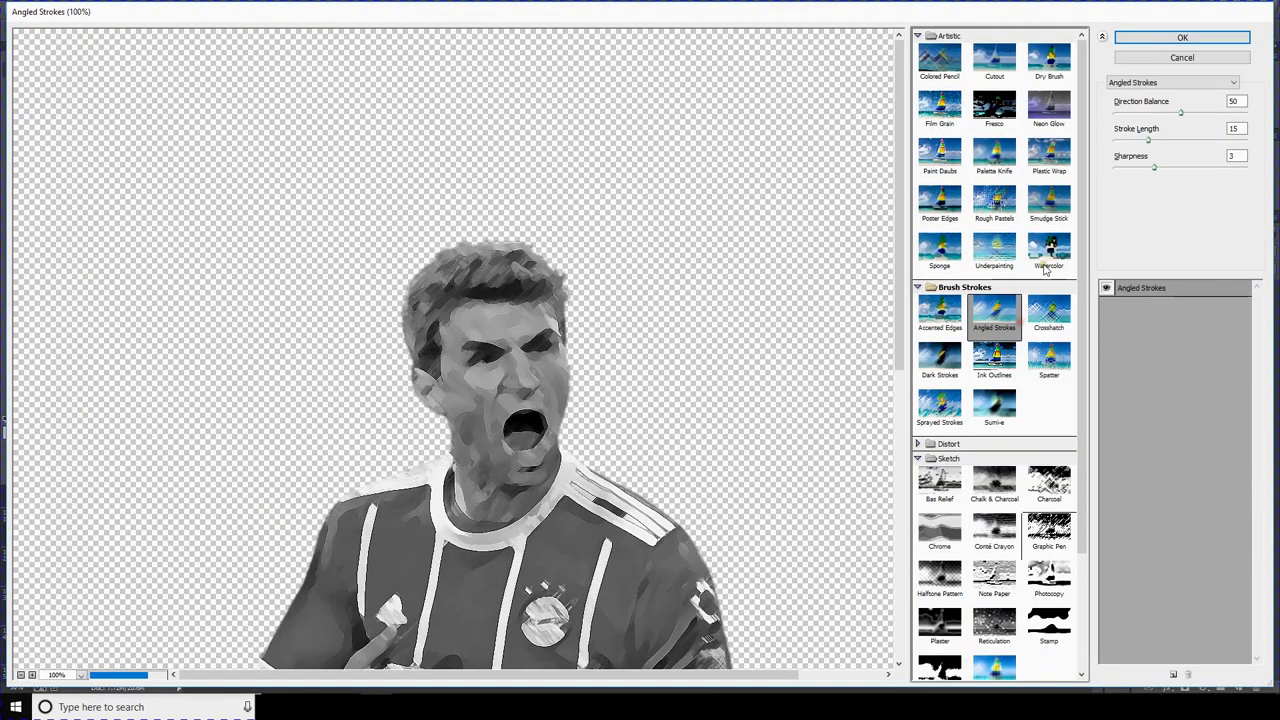
mouse_move(1180, 112)
left_mouse_down()
mouse_move(1120, 115)
mouse_move(1186, 121)
left_mouse_up()
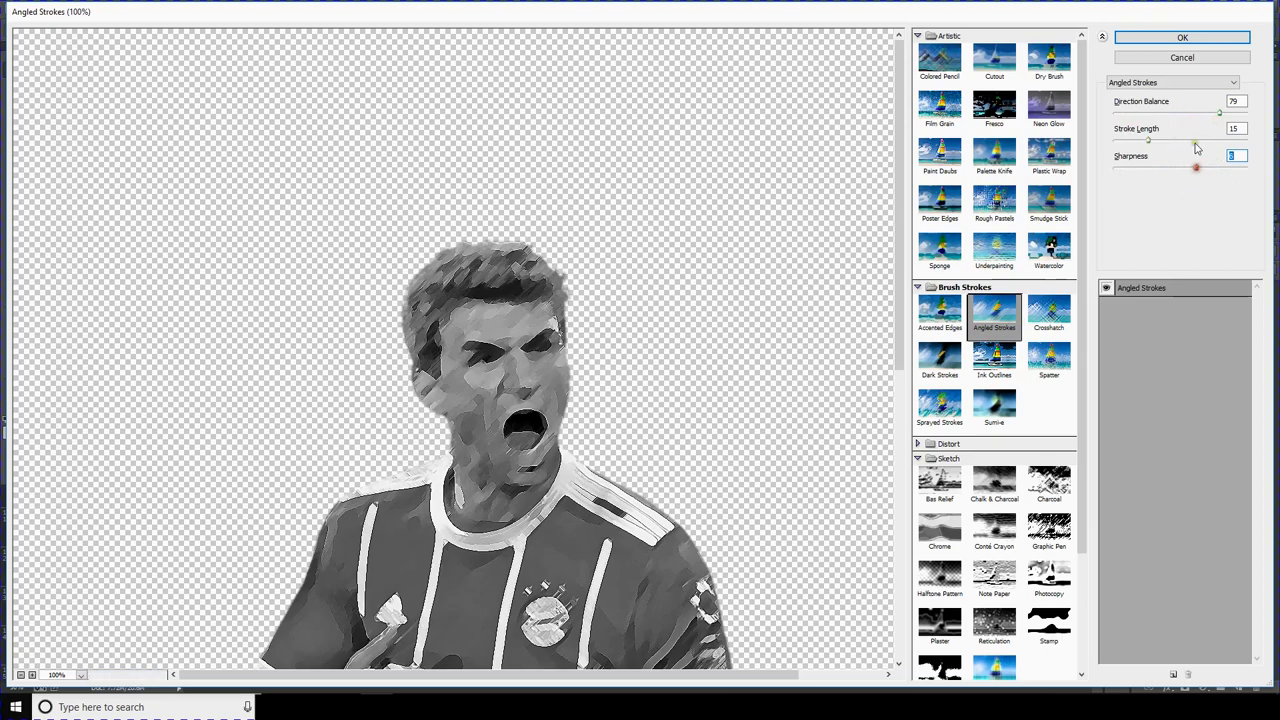
left_click(1168, 40)
left_click(1172, 250)
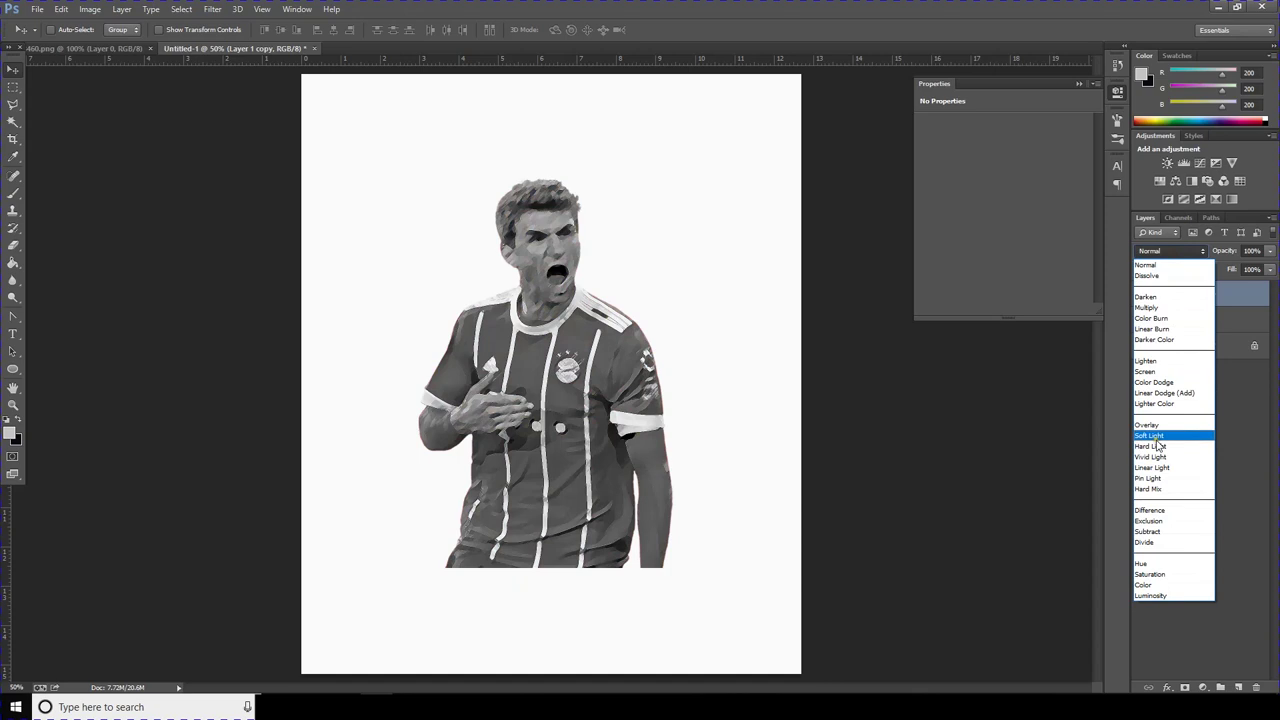
Step: Set Layer 1 copy to Hard Light and brighten it with a Levels adjustment
left_click(1160, 446)
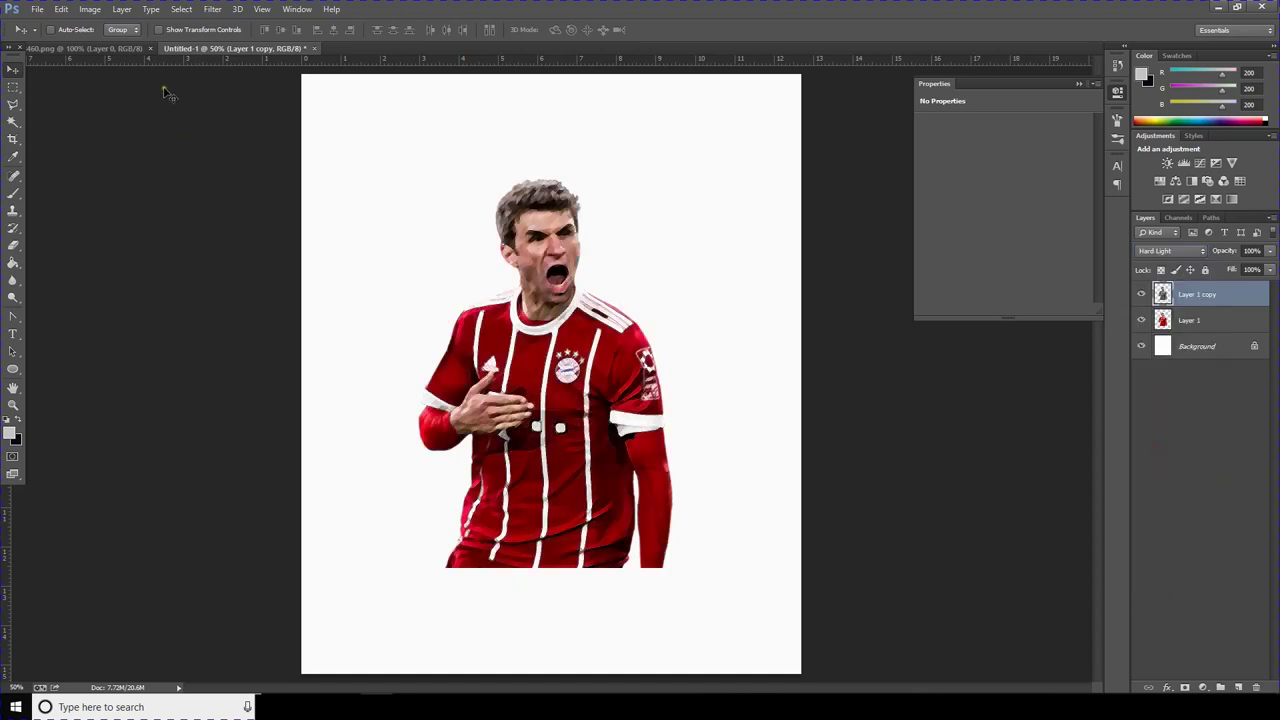
left_click(211, 9)
mouse_move(89, 9)
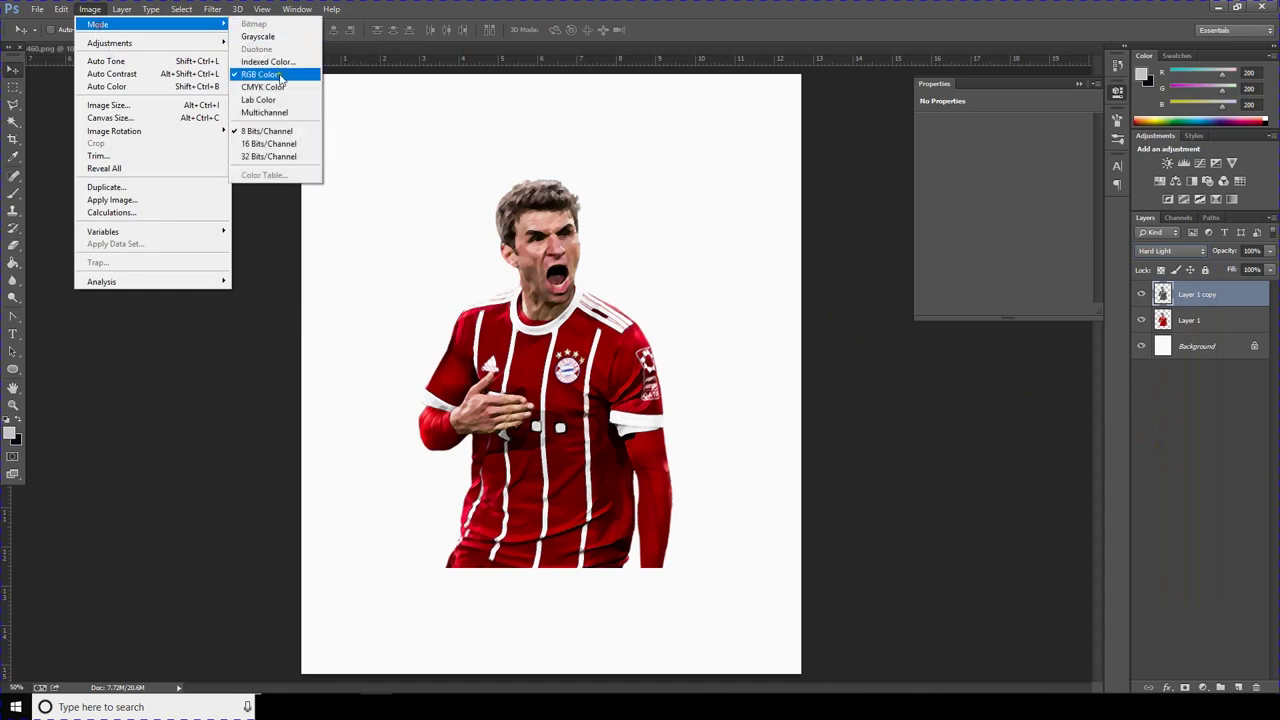
left_click(150, 45)
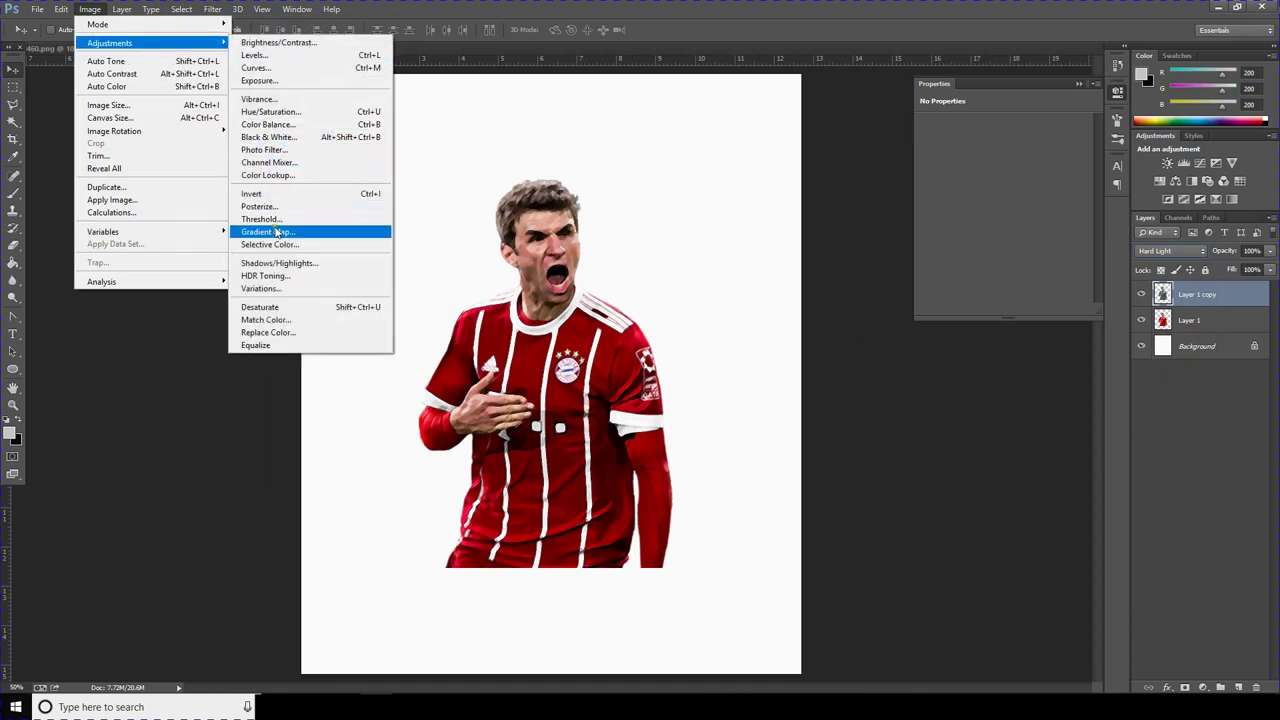
left_click(258, 57)
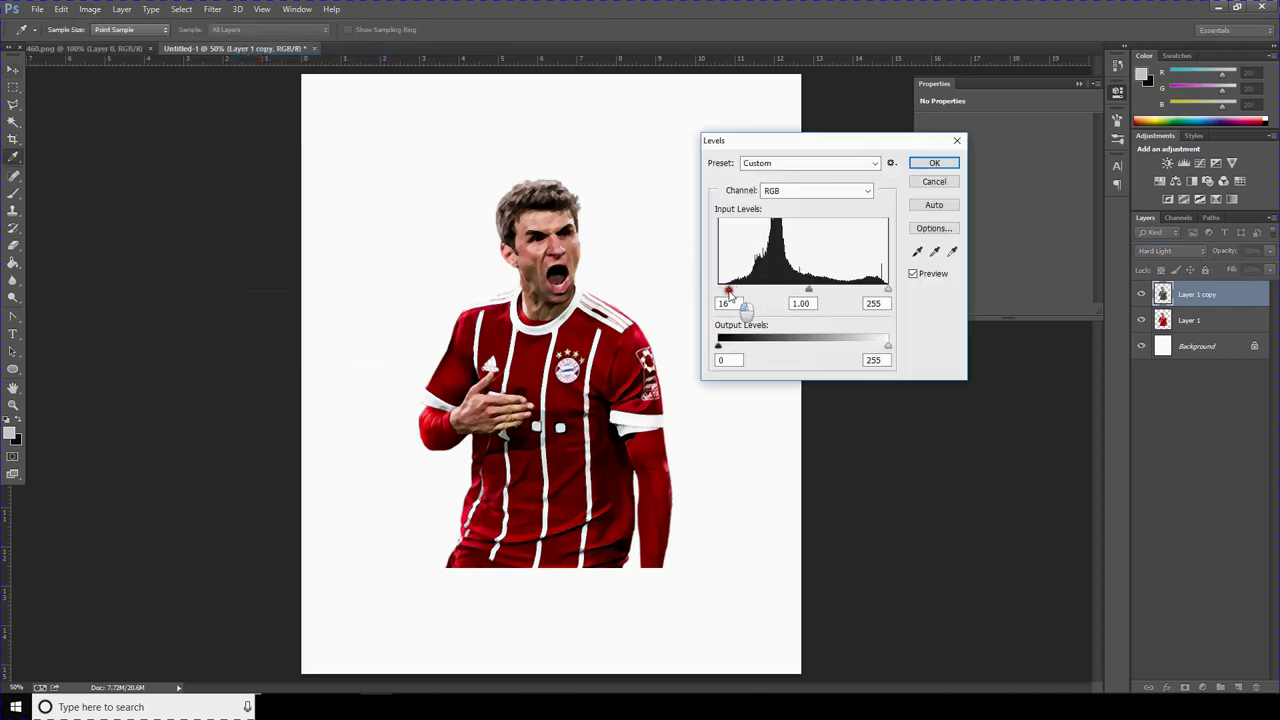
left_click_drag(810, 293, 737, 290)
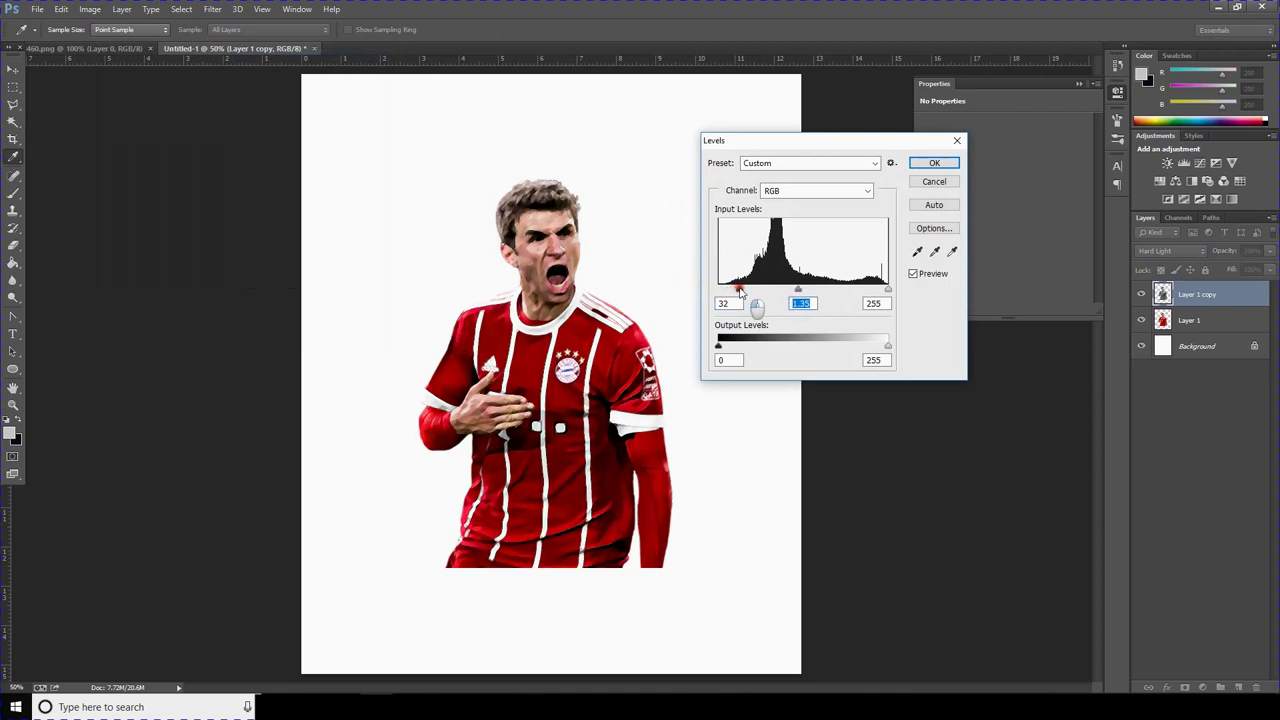
left_click(931, 164)
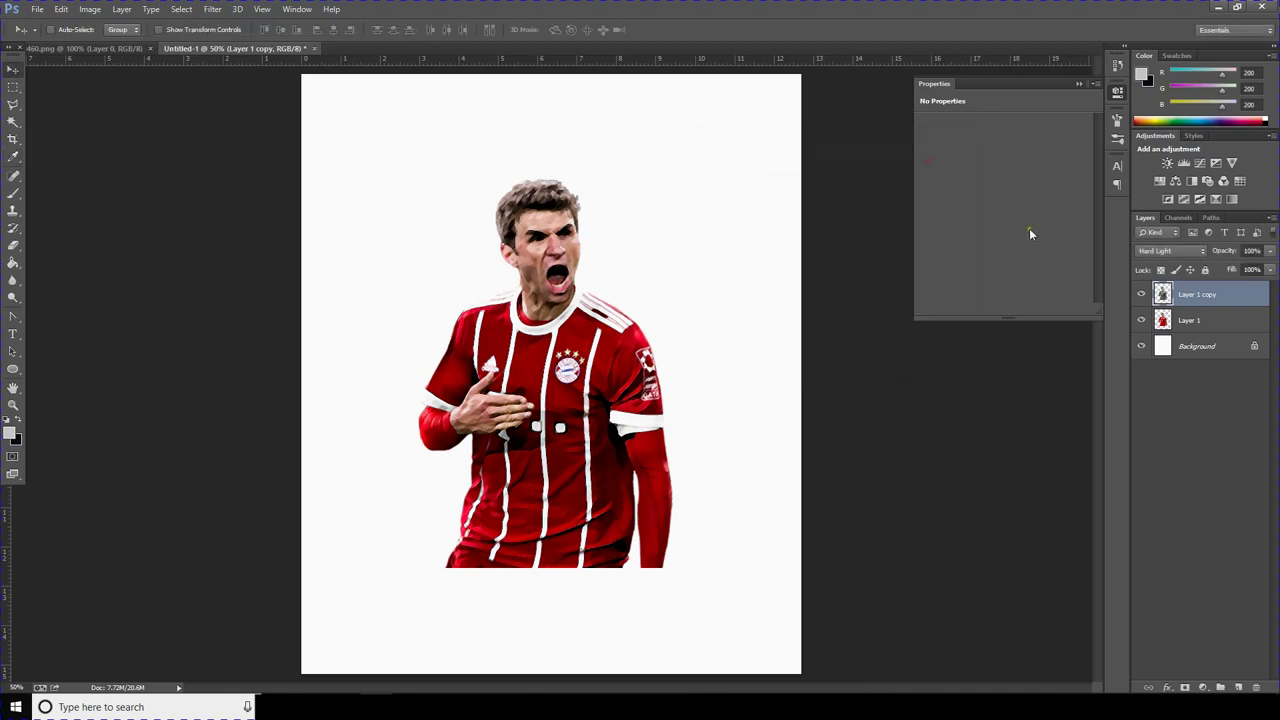
Step: Duplicate the colour Layer 1 as Layer 1 copy 2 and give it a white layer mask
left_click(1213, 328)
right_click(1214, 329)
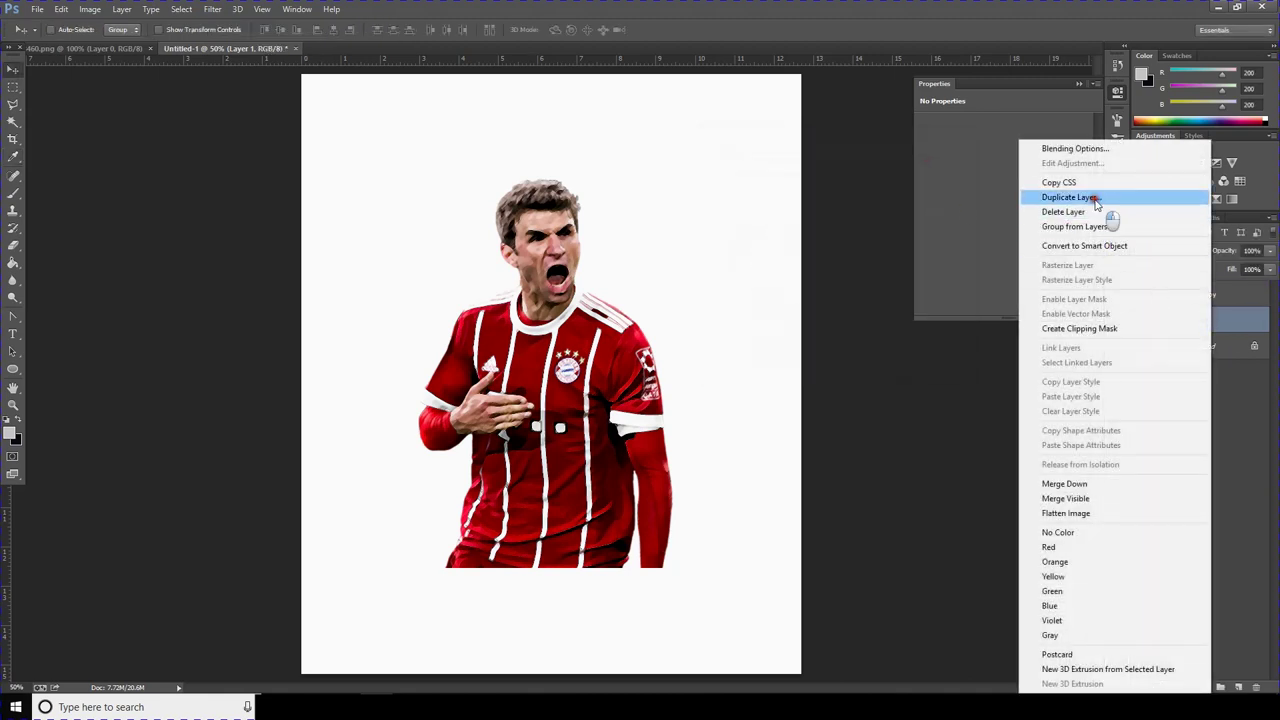
left_click(1100, 195)
left_click(756, 218)
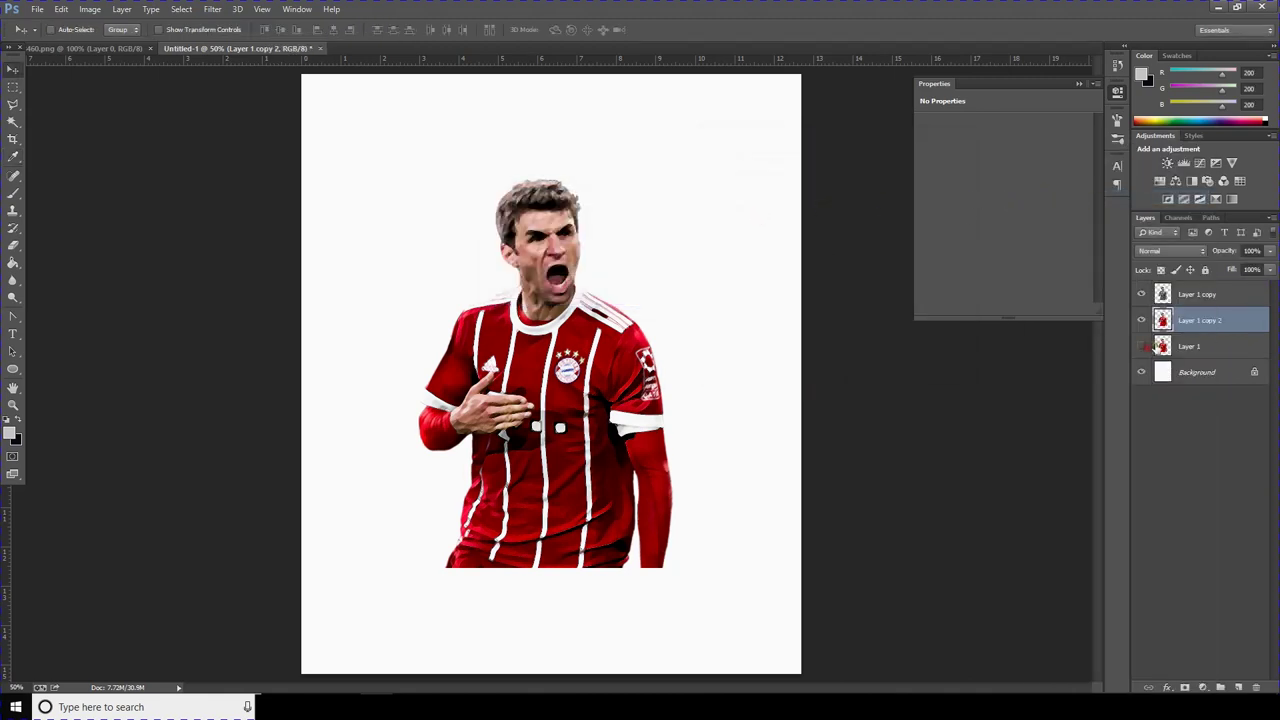
left_click(1184, 688)
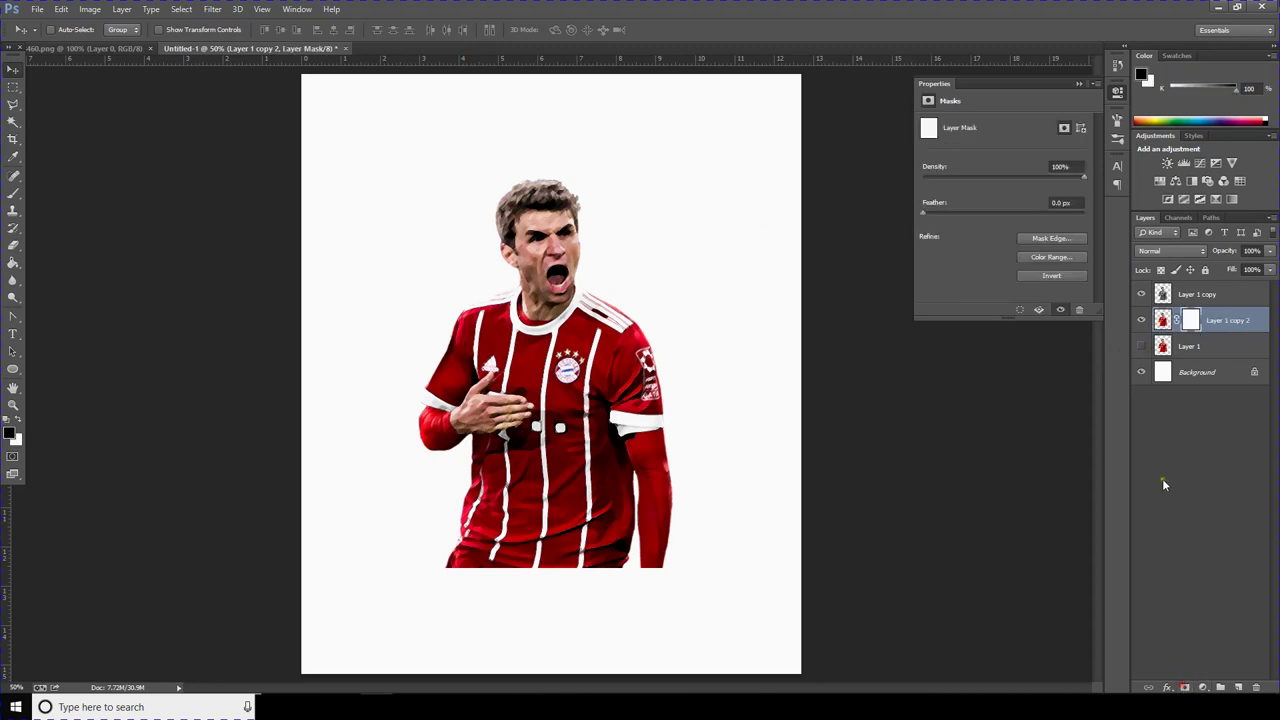
left_click(1208, 296)
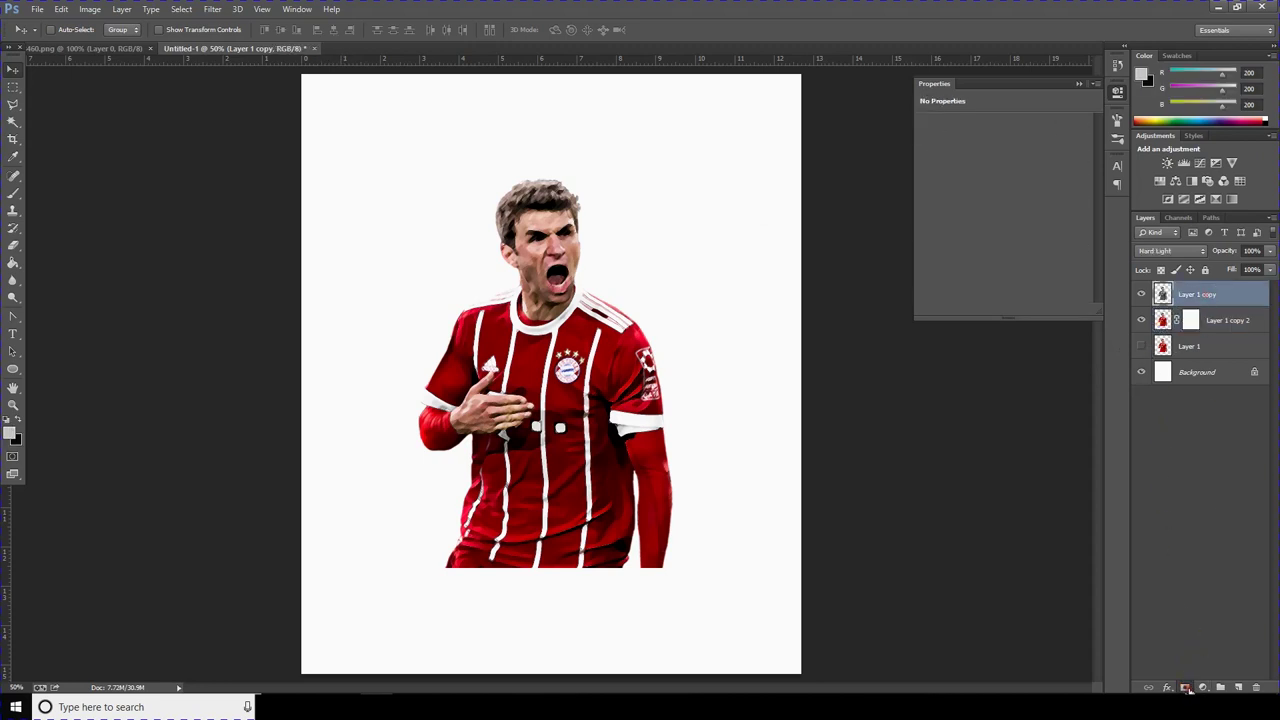
Step: Mask Layer 1 copy, target Layer 1 copy 2's mask, and pick a textured shape brush
left_click(1185, 688)
left_click(1188, 320)
left_click(13, 193)
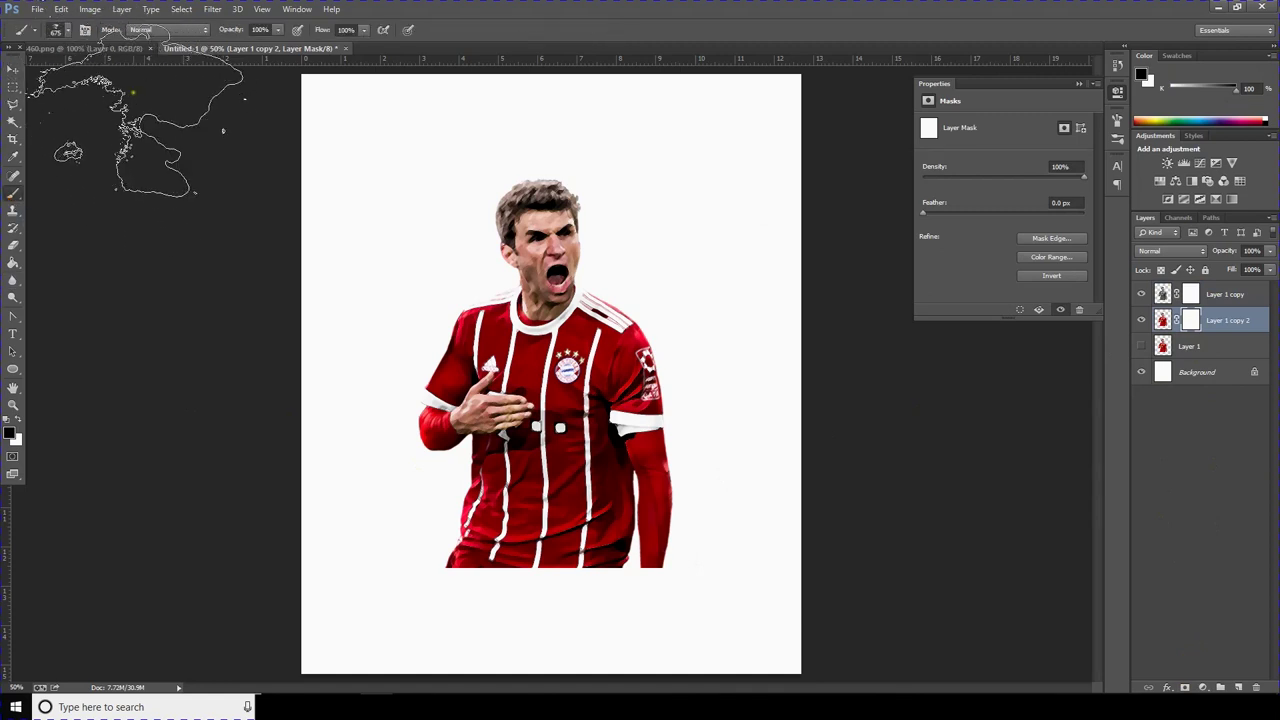
left_click(64, 34)
scroll(150, 165, "down", 2)
scroll(150, 167, "down", 2)
scroll(148, 163, "down", 2)
scroll(148, 160, "down", 2)
scroll(148, 160, "up", 3)
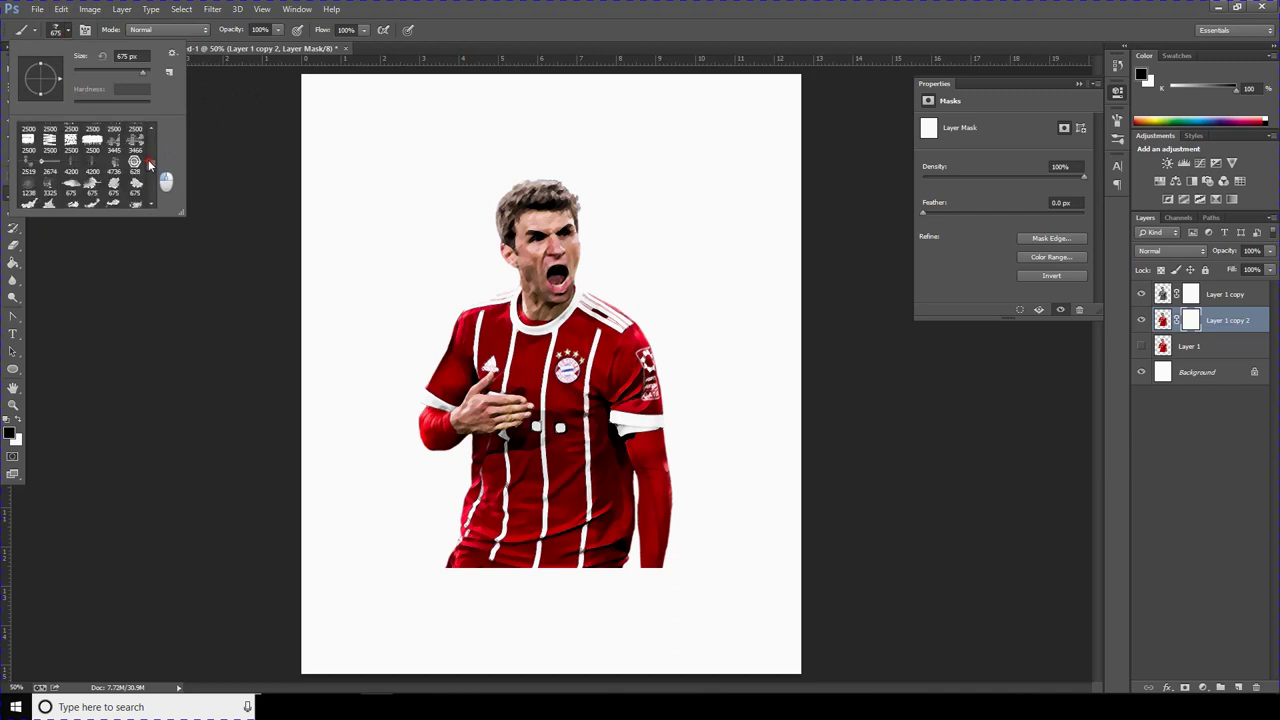
double_click(76, 185)
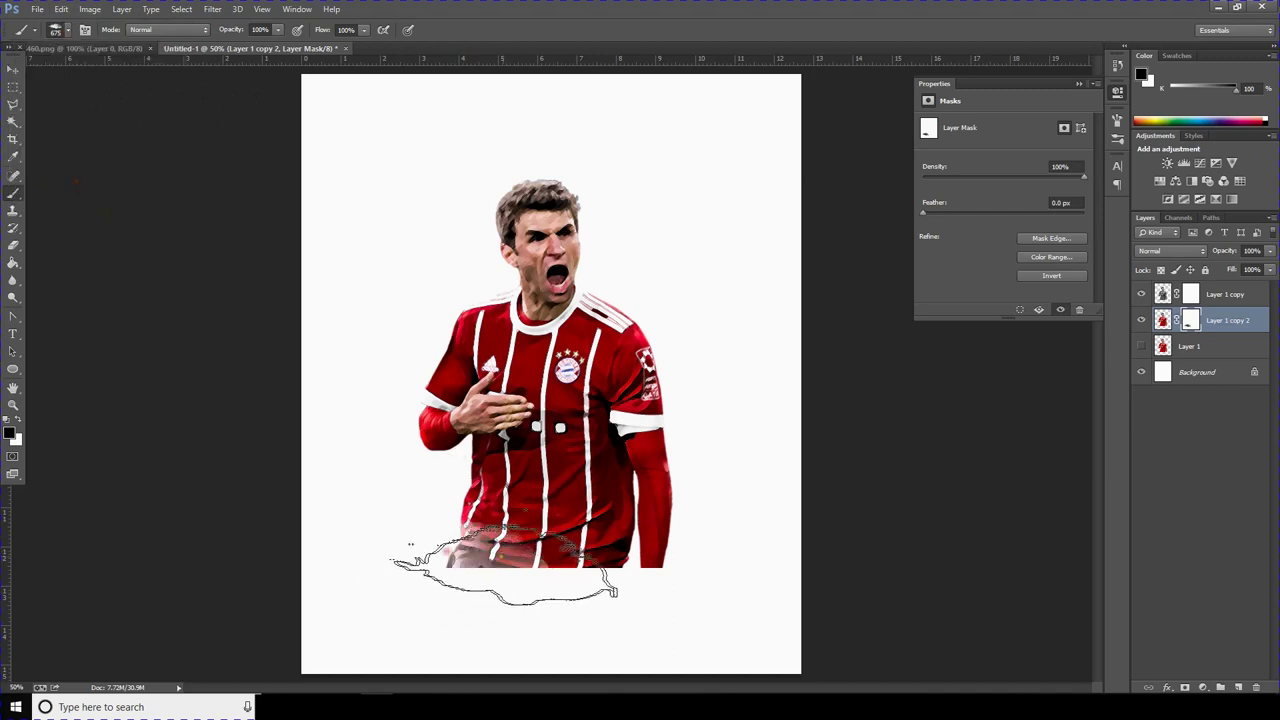
Step: Paint black on the mask over the lower jersey, forearm, hand and chest
left_click(575, 595)
left_click(655, 560)
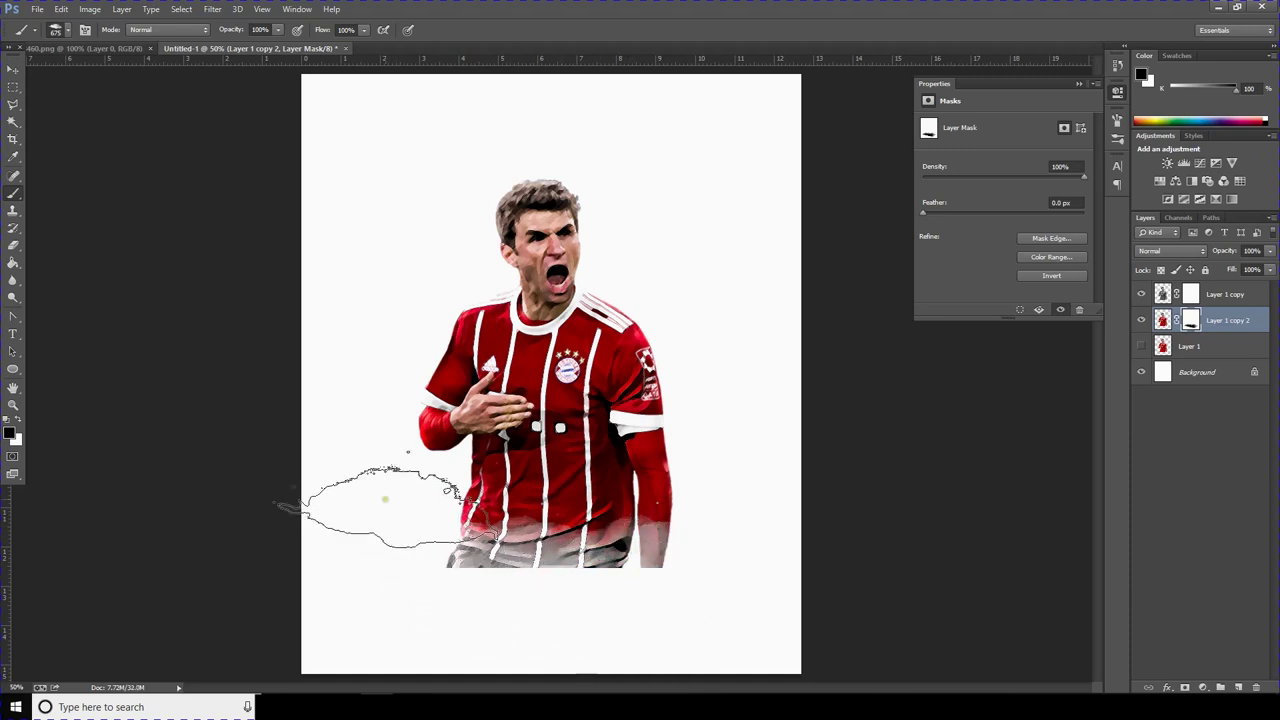
left_click(410, 505)
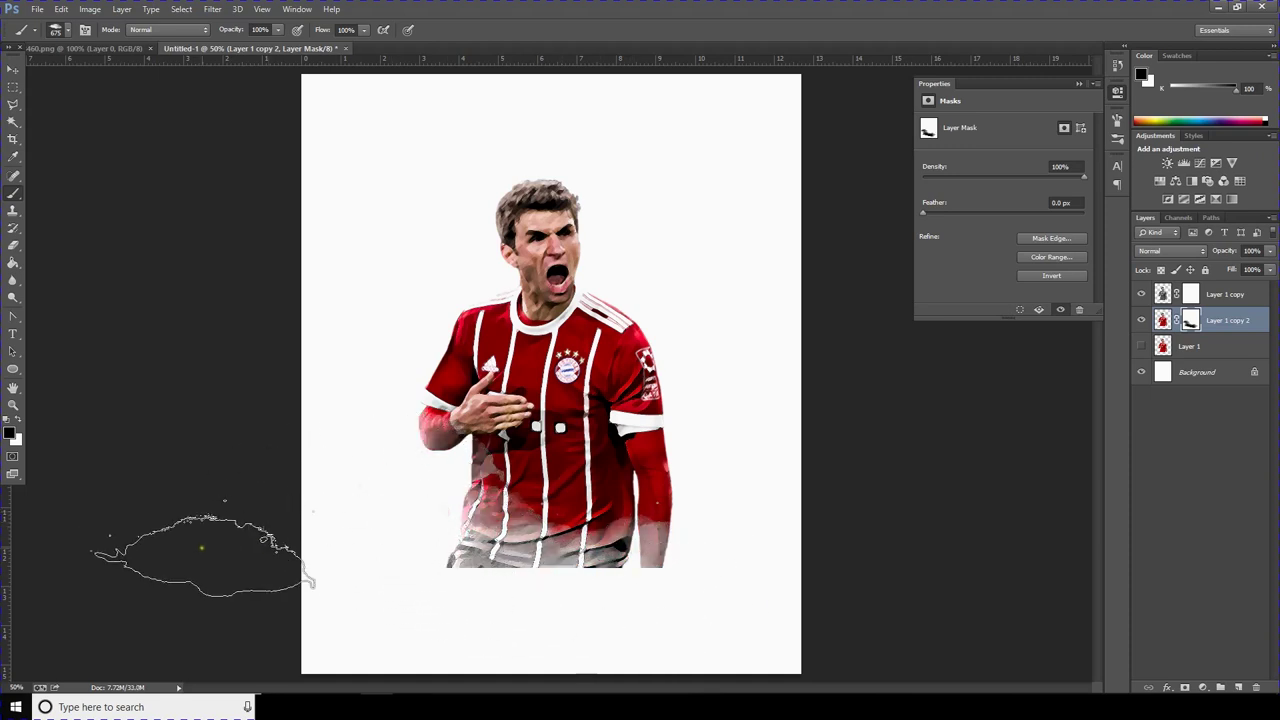
left_click(66, 31)
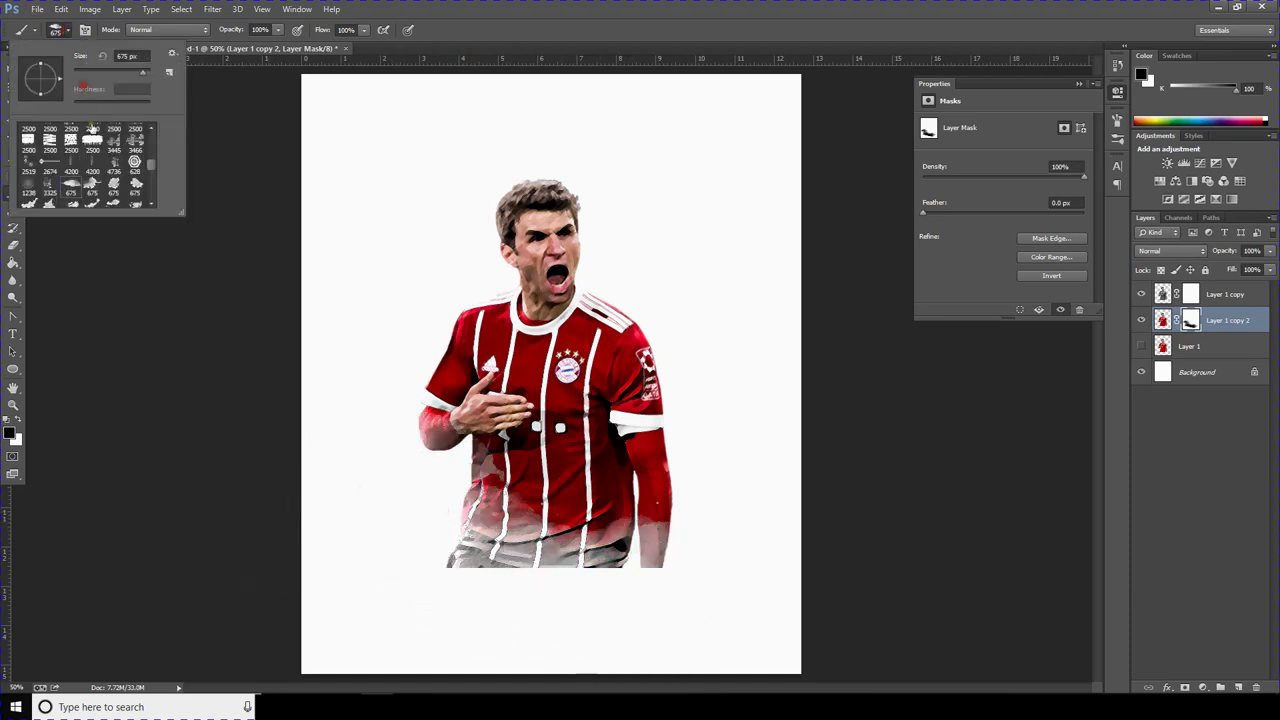
double_click(93, 185)
left_click(400, 420)
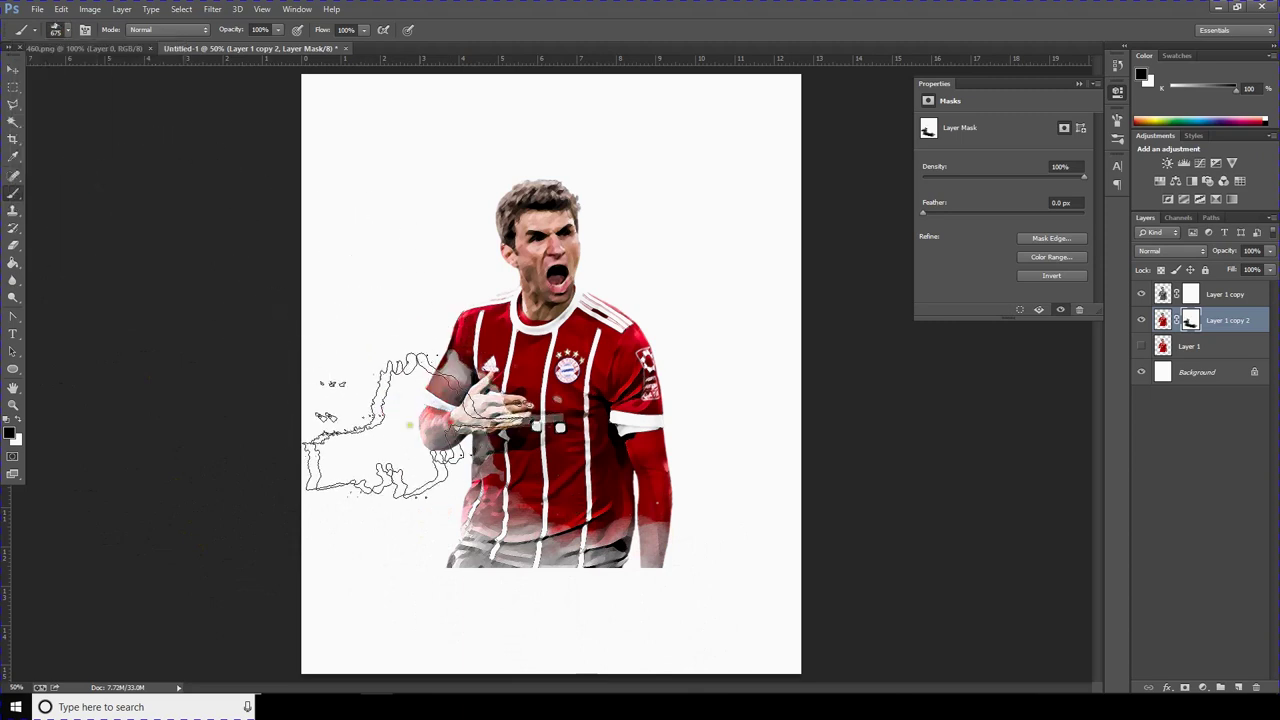
Step: Switch brush tips and brush ragged fades around the shoulders and head
left_click(66, 33)
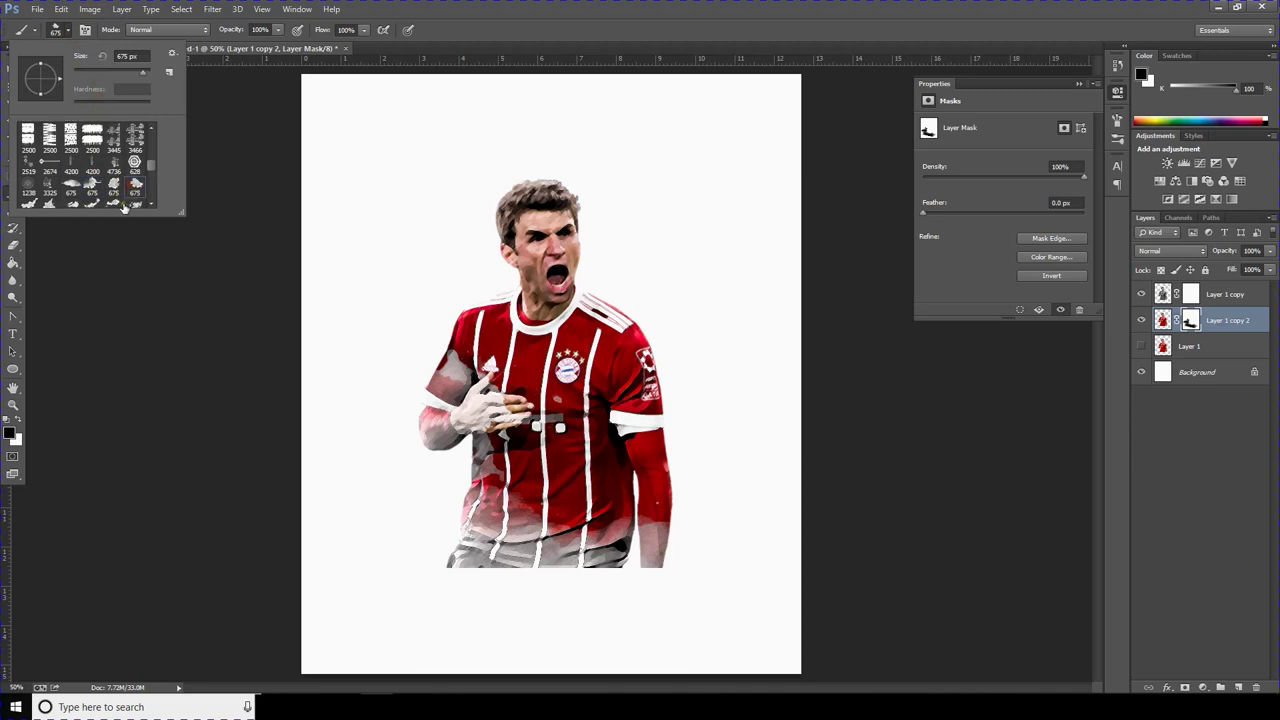
scroll(82, 187, "up", 1)
double_click(92, 198)
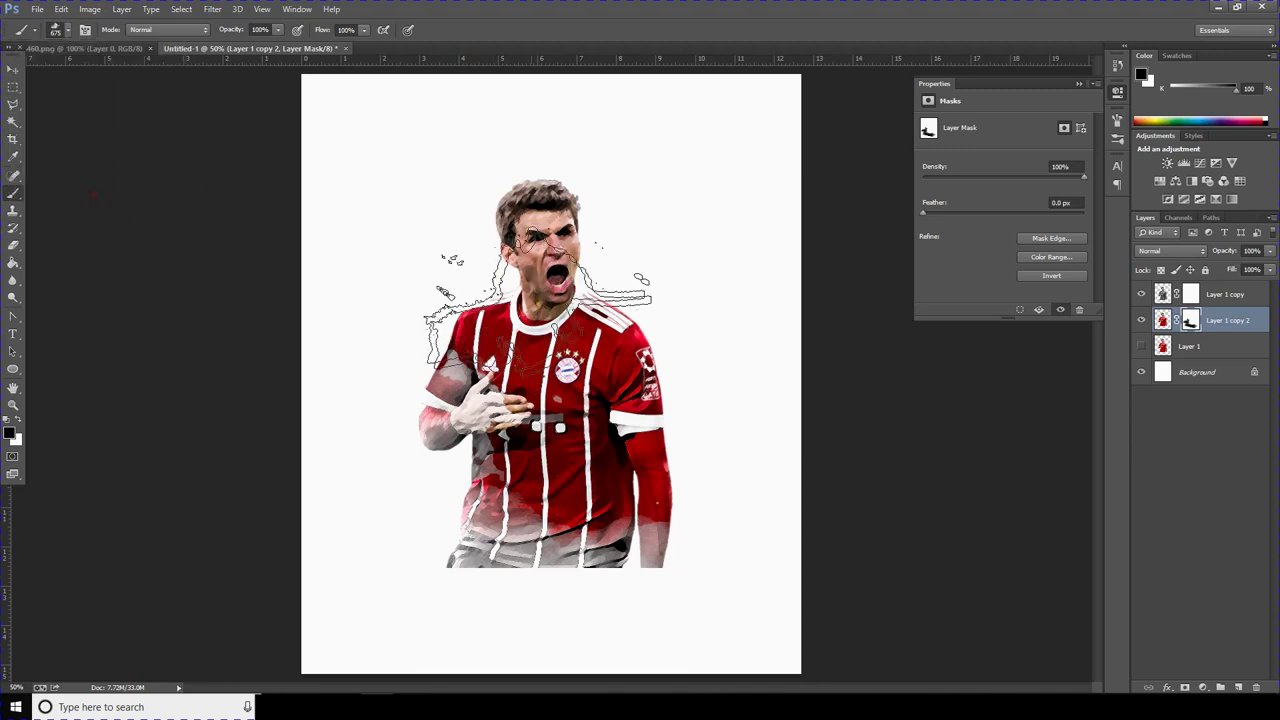
mouse_move(722, 470)
left_mouse_down()
mouse_move(729, 386)
mouse_move(668, 185)
mouse_move(745, 300)
left_mouse_up()
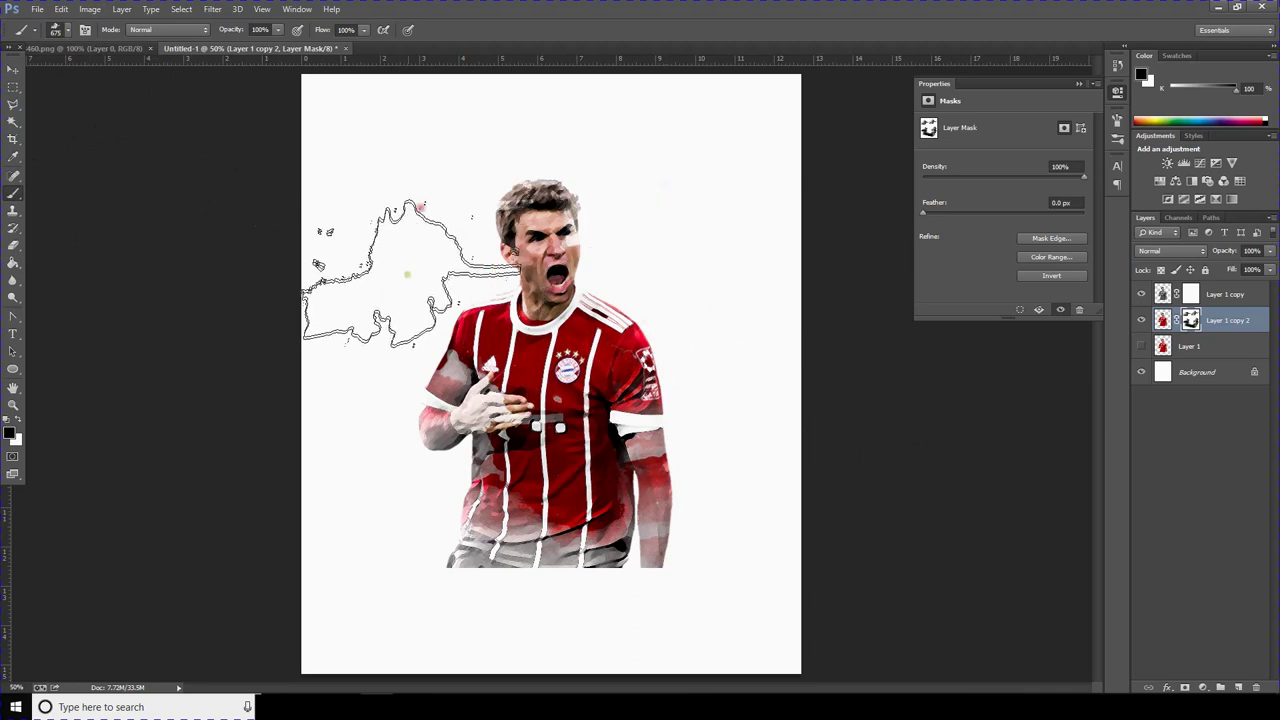
left_click(68, 31)
scroll(103, 186, "down", 1)
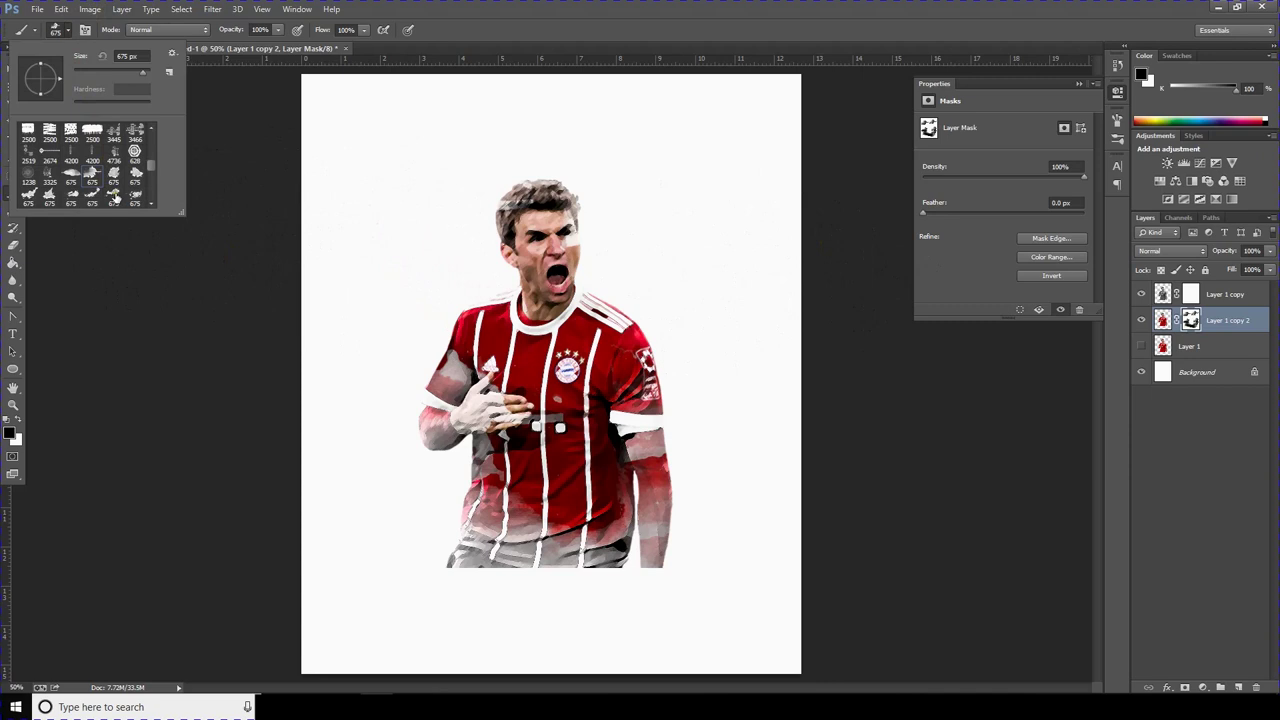
scroll(47, 198, "down", 1)
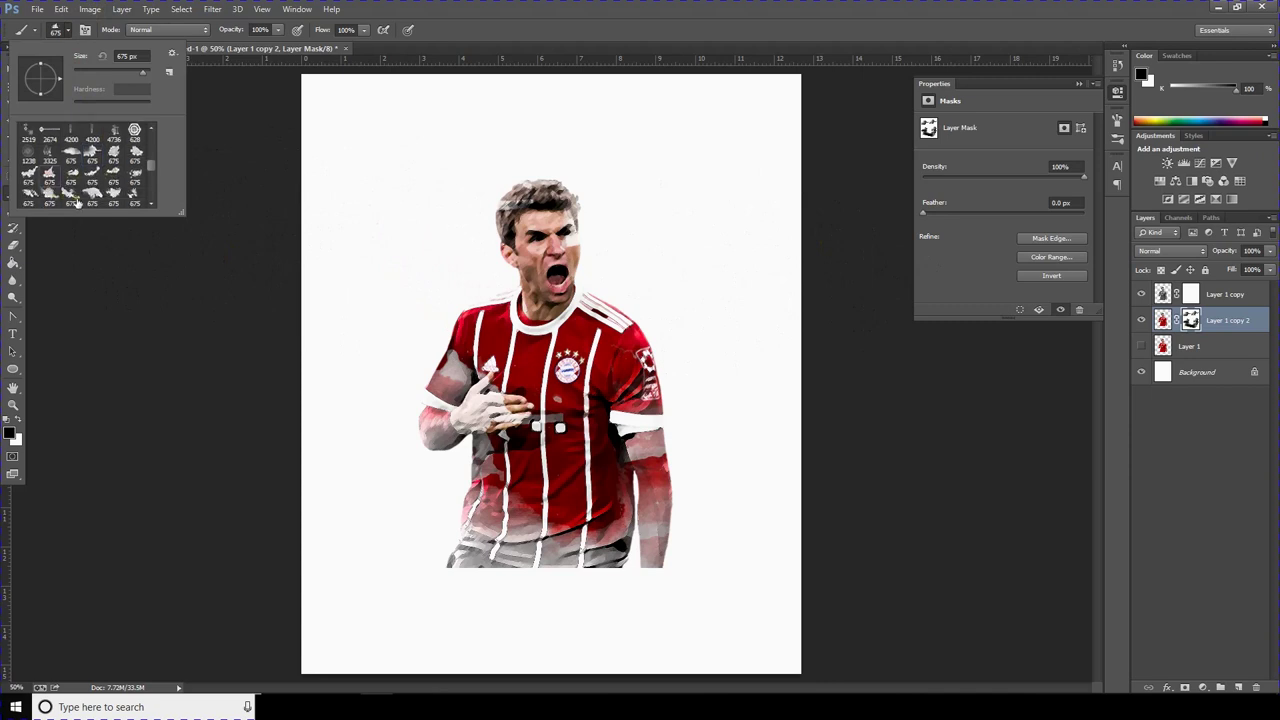
double_click(48, 198)
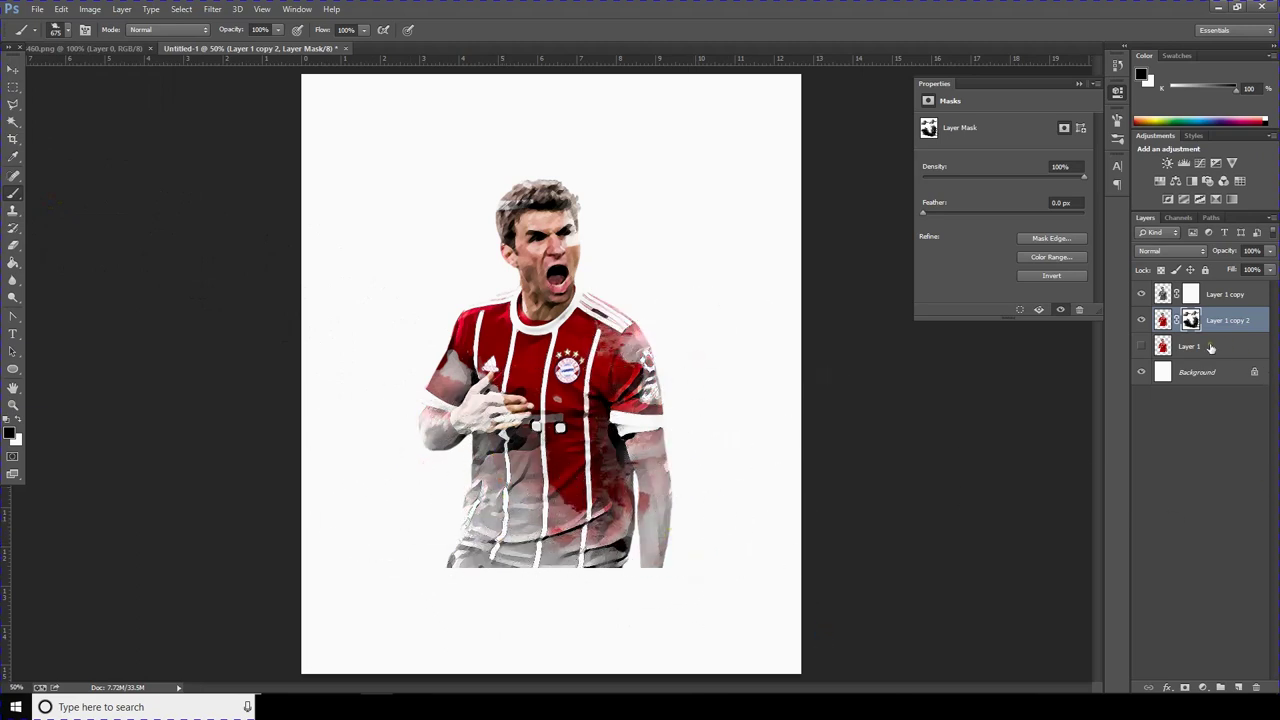
Step: Brush black on Layer 1 copy's mask across the lower body, then check the full poster
left_click(1191, 294)
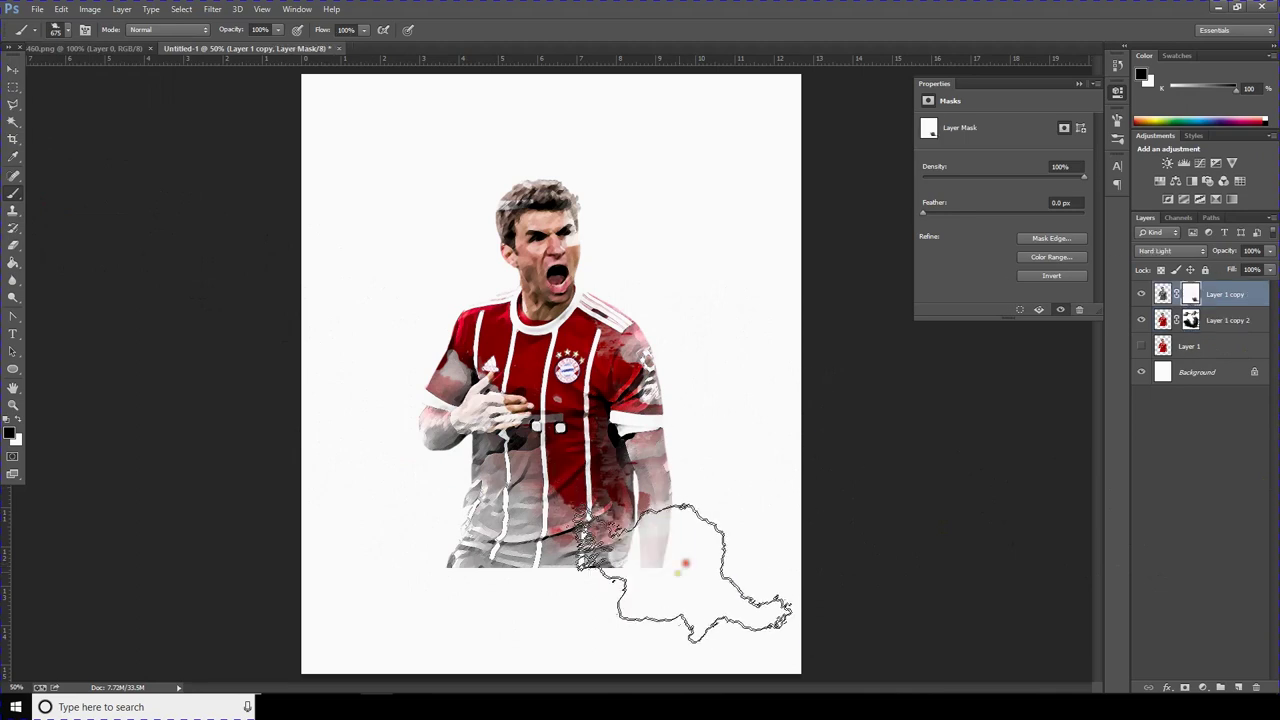
mouse_move(493, 565)
left_mouse_down()
mouse_move(477, 540)
mouse_move(489, 580)
mouse_move(600, 559)
mouse_move(589, 606)
mouse_move(586, 586)
mouse_move(686, 571)
mouse_move(653, 545)
left_mouse_up()
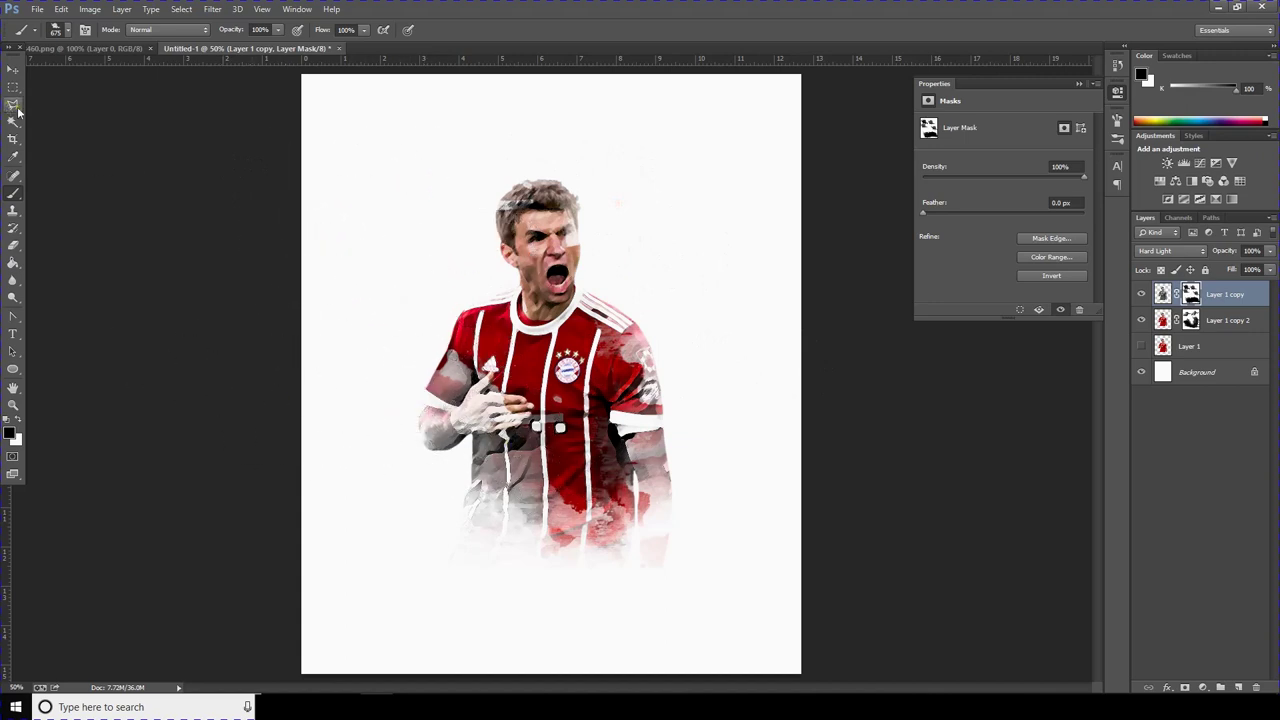
key("ctrl+minus")
key("ctrl+minus")
key("ctrl+plus")
key("ctrl+plus")
Step: Fill the Background layer with light grey a8a8a8
left_click(11, 433)
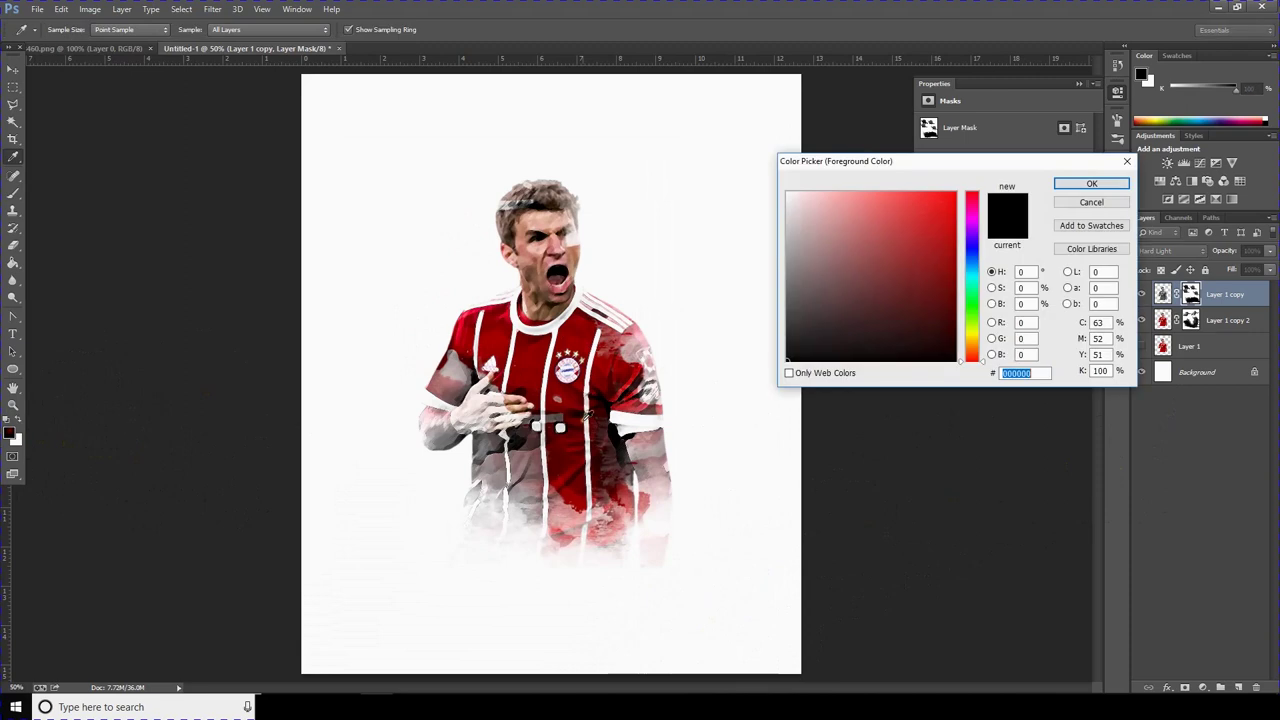
left_click_drag(795, 298, 771, 249)
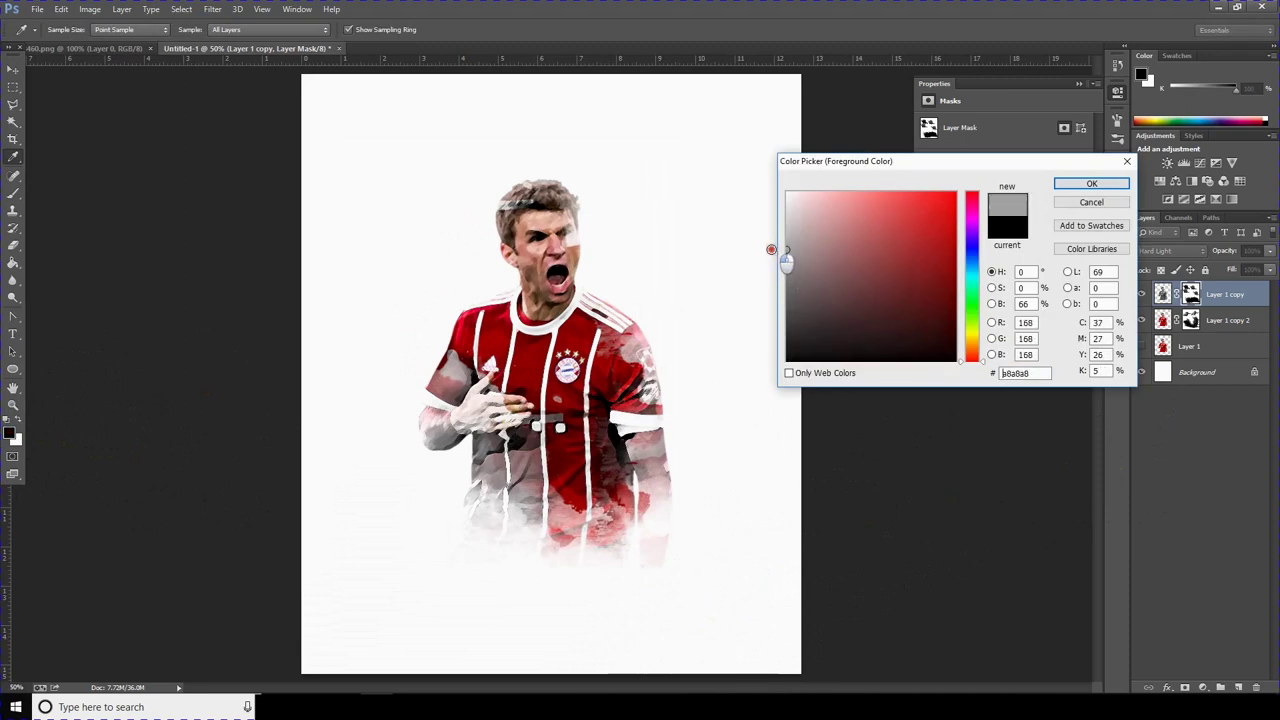
left_click(1091, 184)
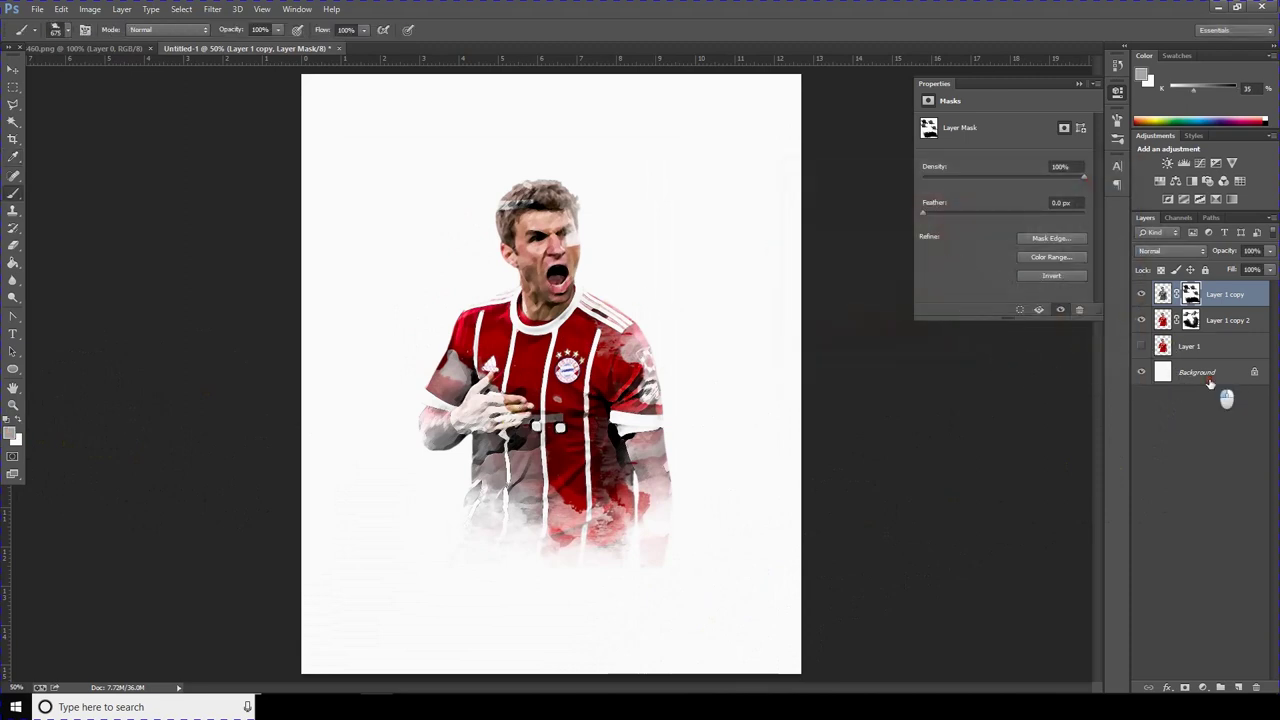
left_click(1210, 380)
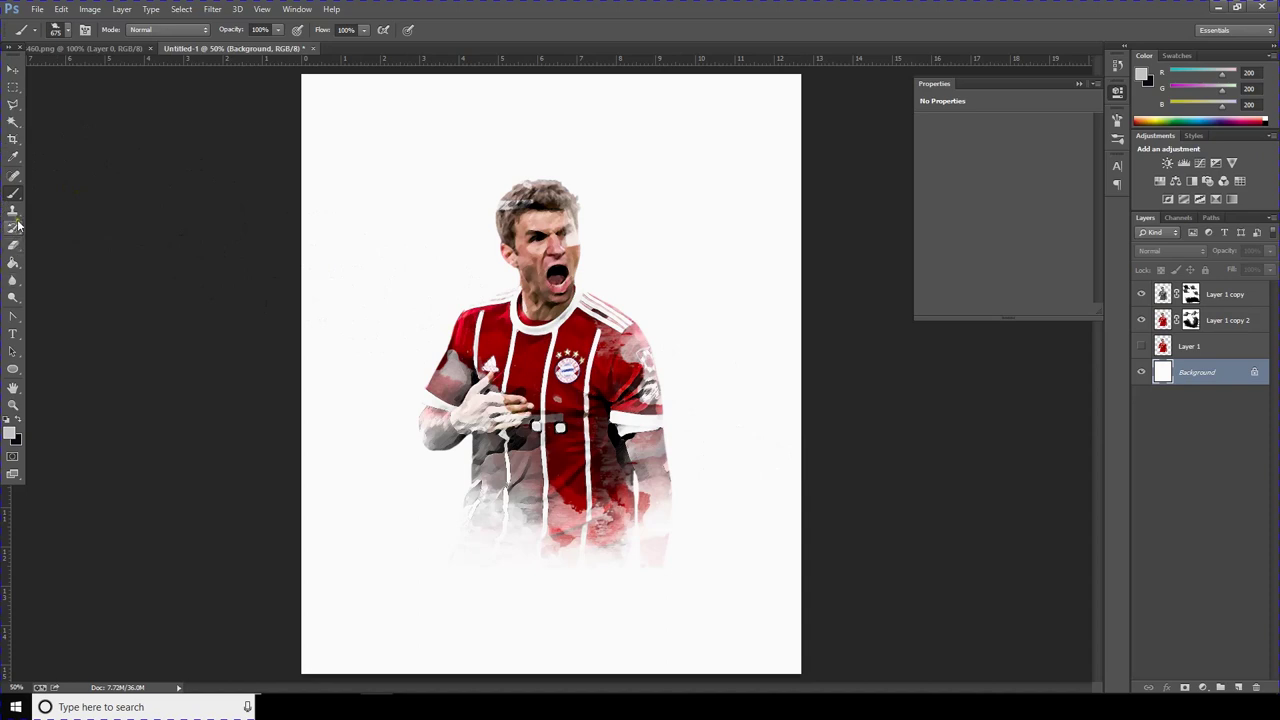
left_click(12, 263)
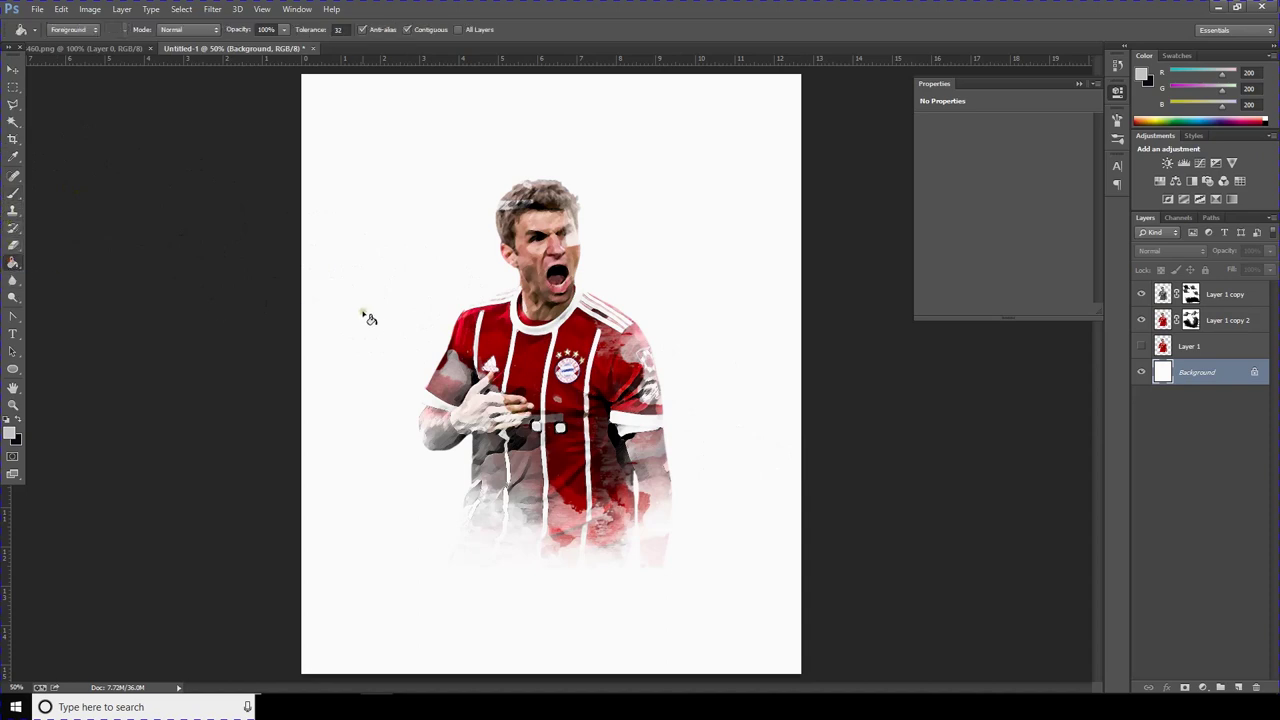
left_click(362, 314)
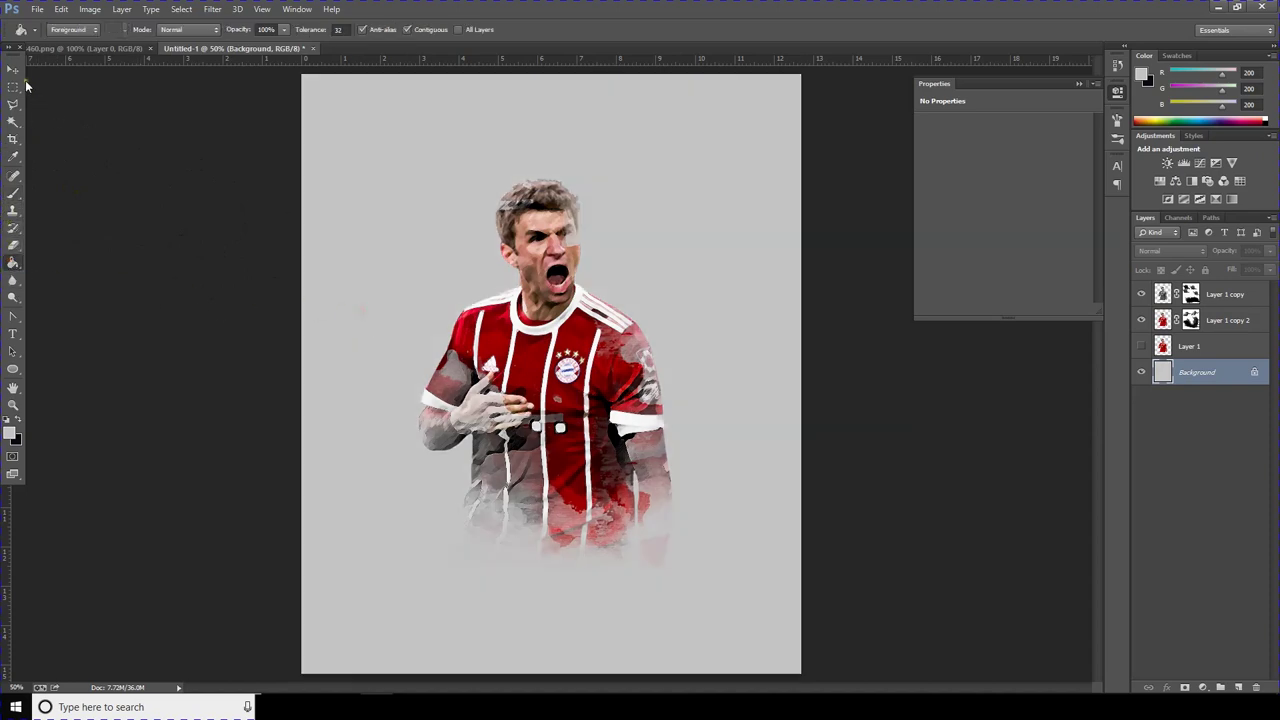
Step: Choose a streak brush from the Brush Preset picker
left_click(13, 192)
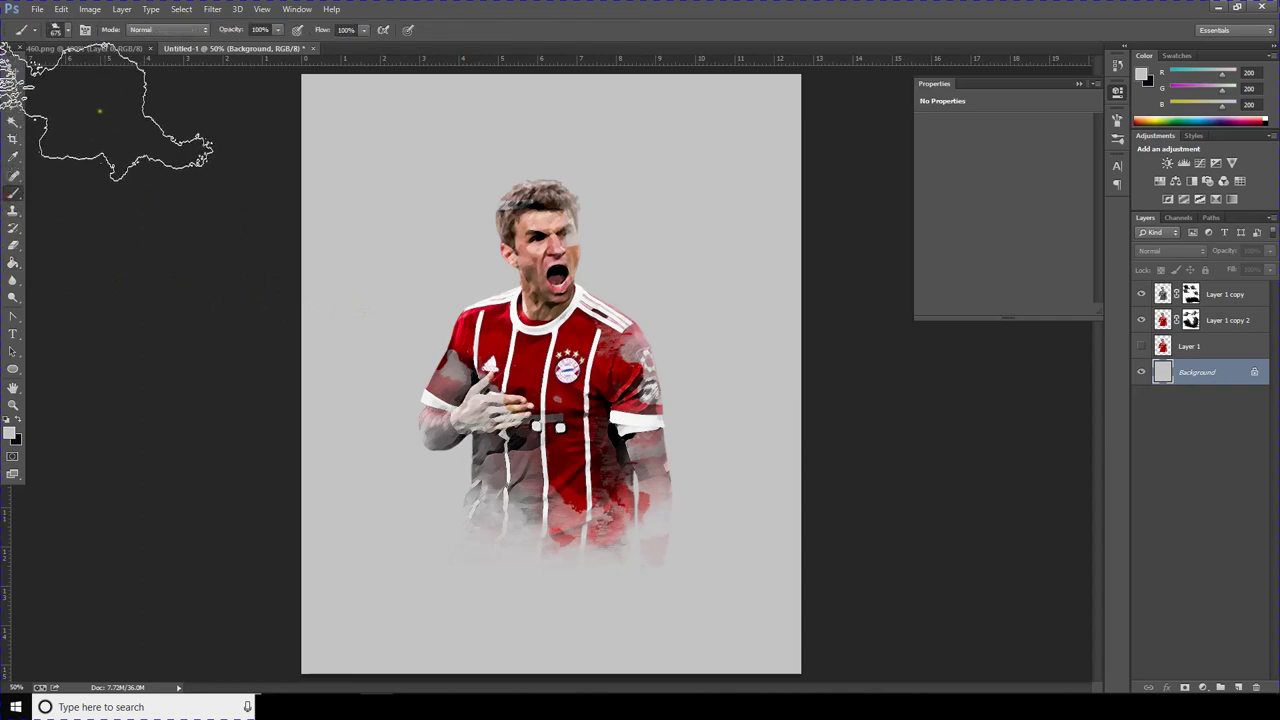
left_click(67, 32)
left_click_drag(153, 173, 149, 190)
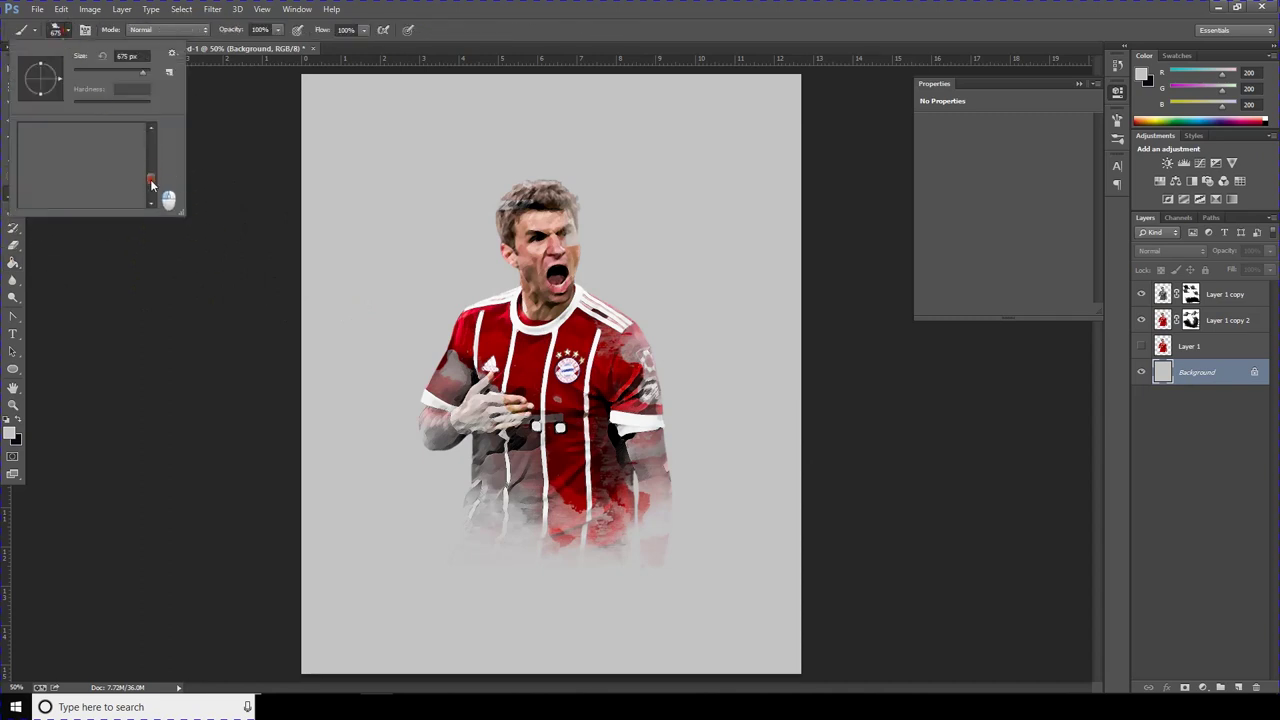
left_click_drag(150, 190, 148, 177)
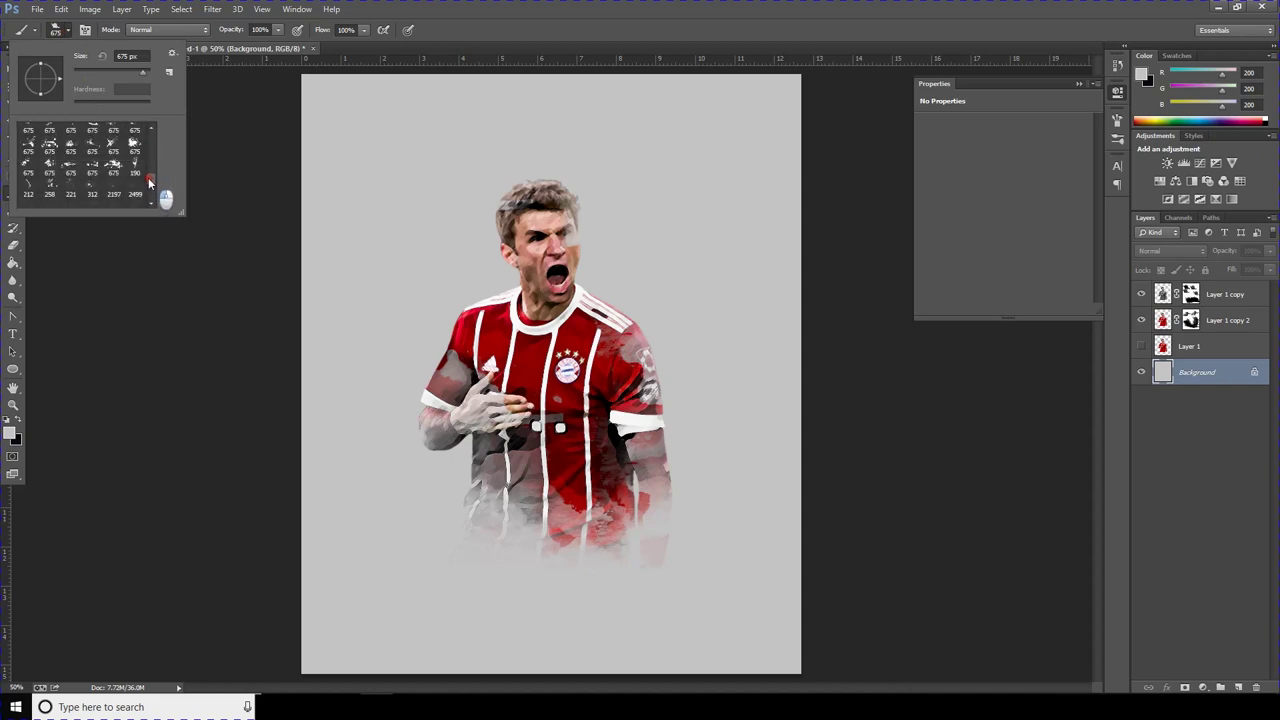
left_click_drag(148, 177, 146, 172)
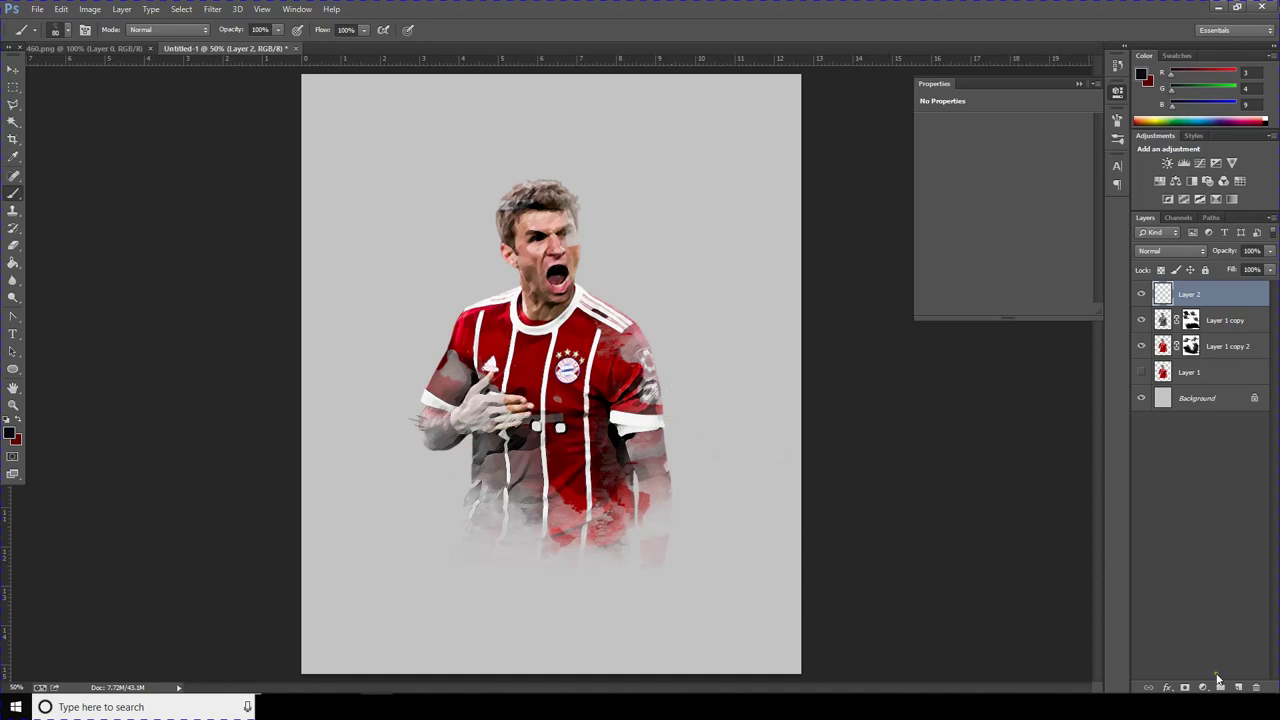
Step: Add a new layer, then rotate its streaks, move them to the right shoulder and scale to about 73%
left_click(1237, 687)
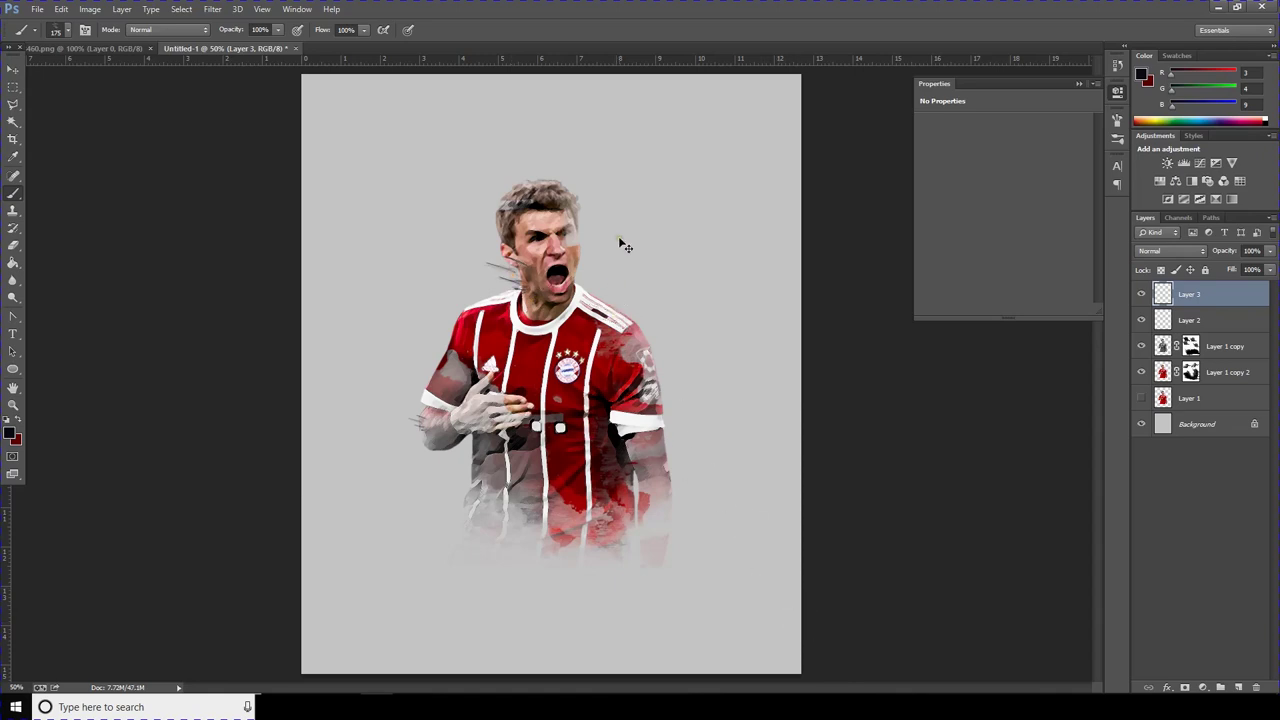
left_click(61, 9)
left_click(110, 257)
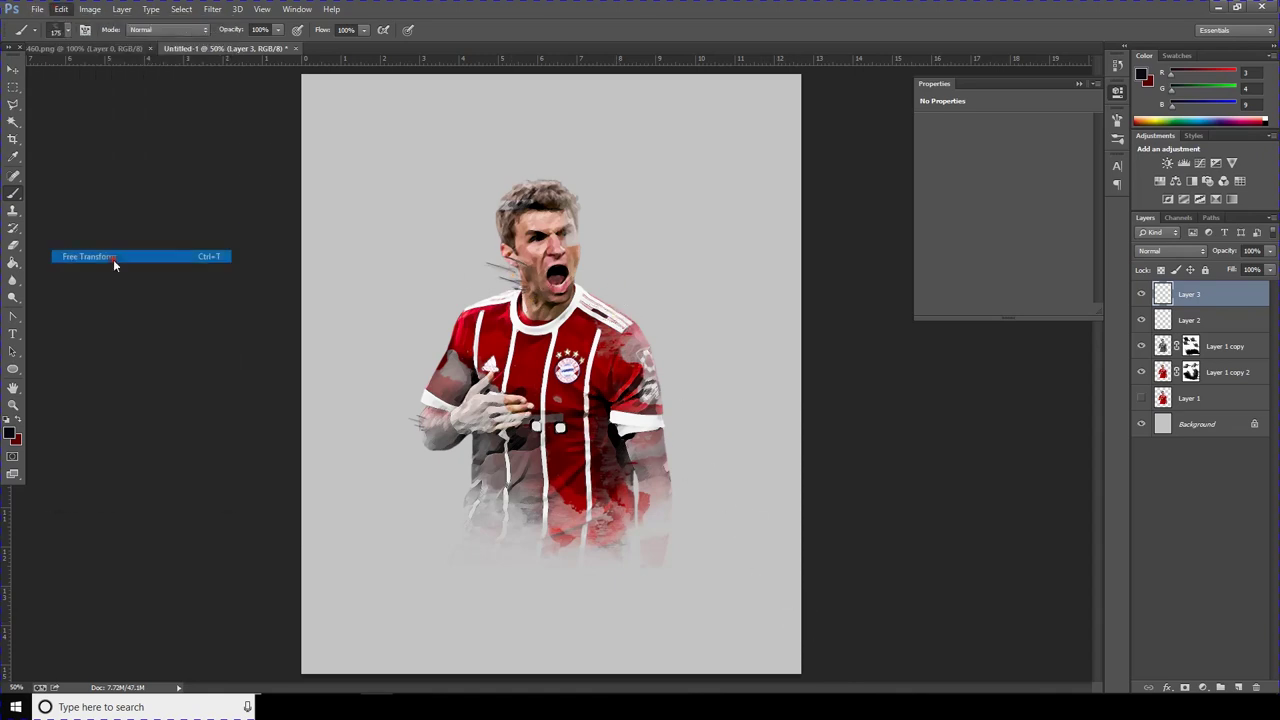
left_click_drag(612, 262, 616, 278)
mouse_move(517, 284)
left_mouse_down()
mouse_move(671, 437)
mouse_move(659, 331)
left_mouse_up()
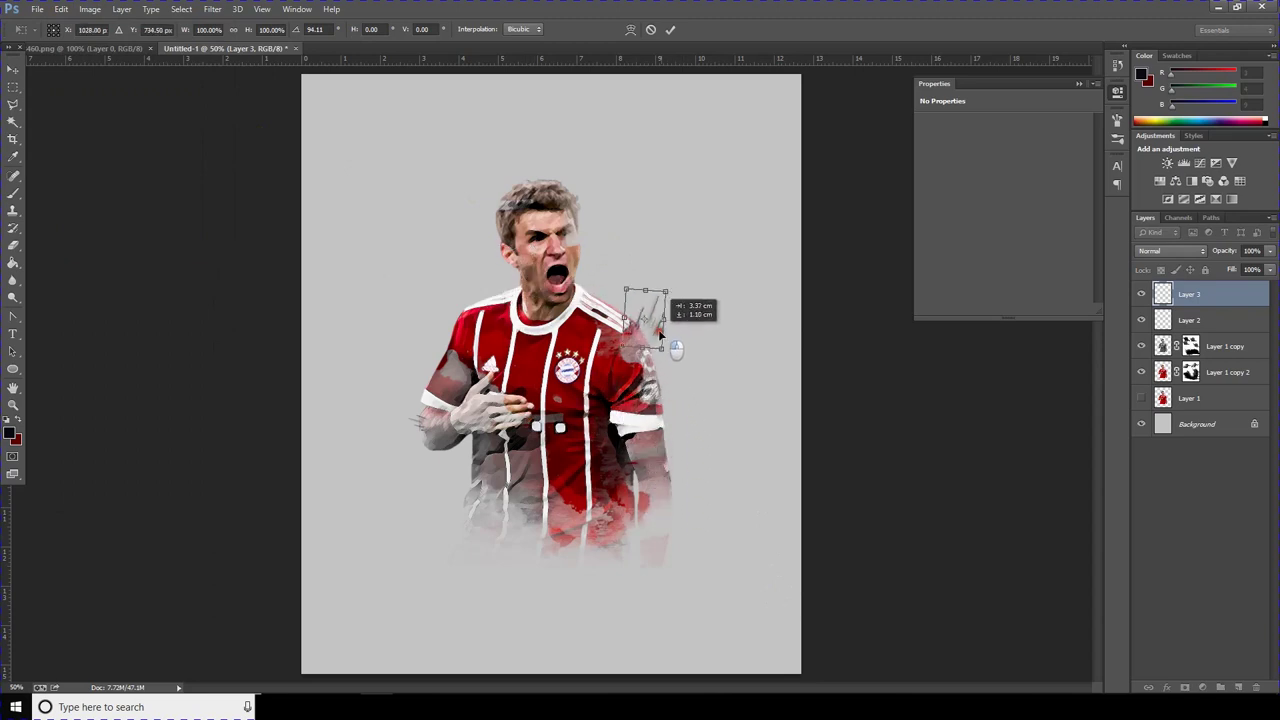
left_click_drag(664, 285, 637, 333)
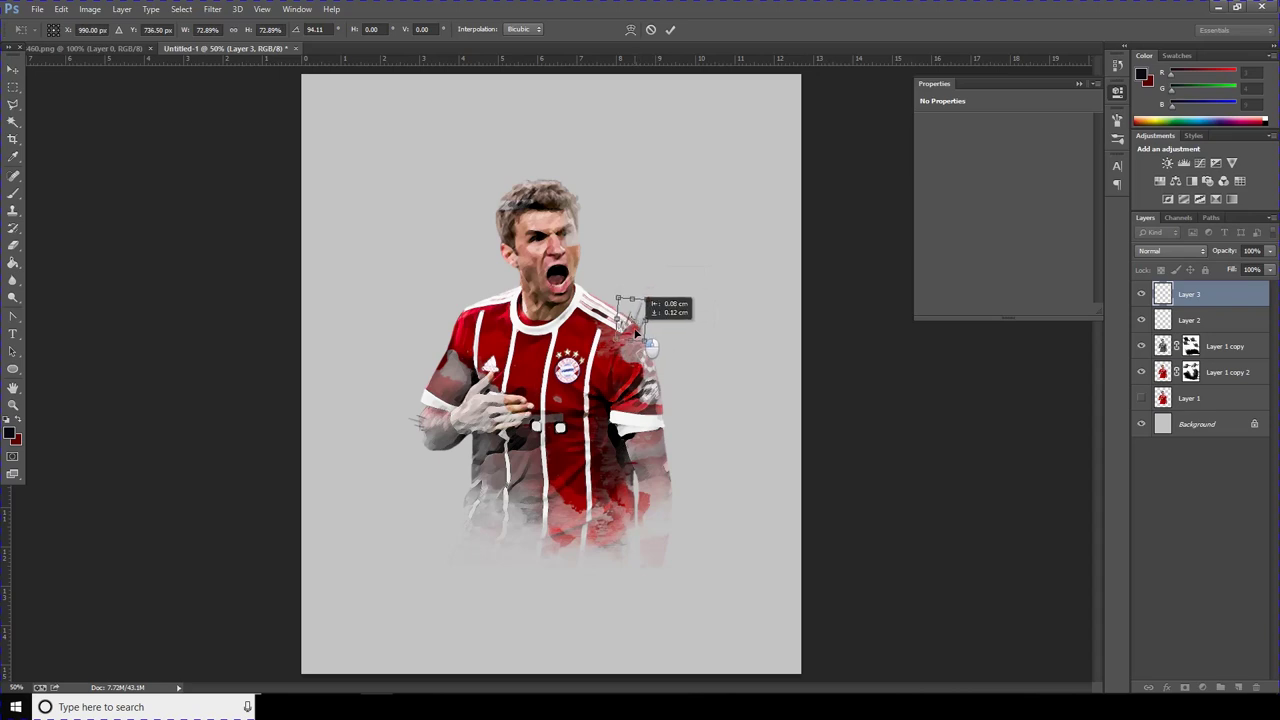
key("Return")
Step: Return to the brush, check the whole poster and add another empty layer
key("b")
key("ctrl+minus")
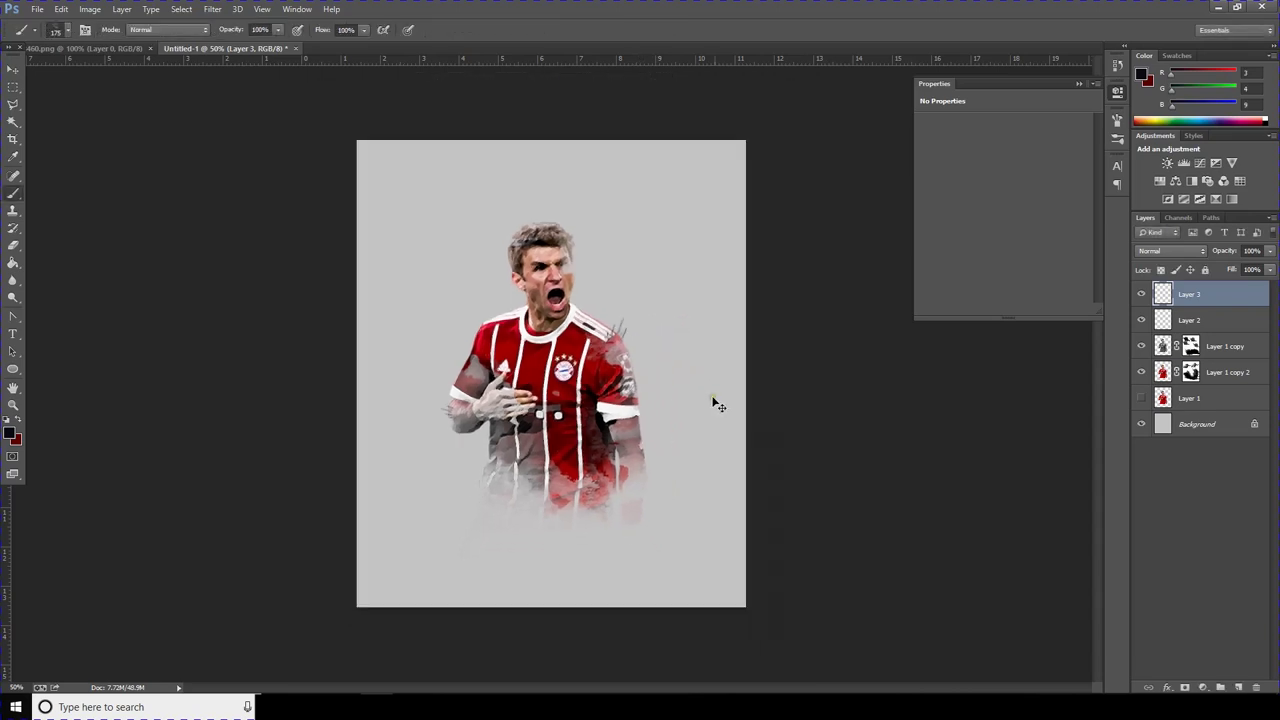
key("ctrl+plus")
key("ctrl+plus")
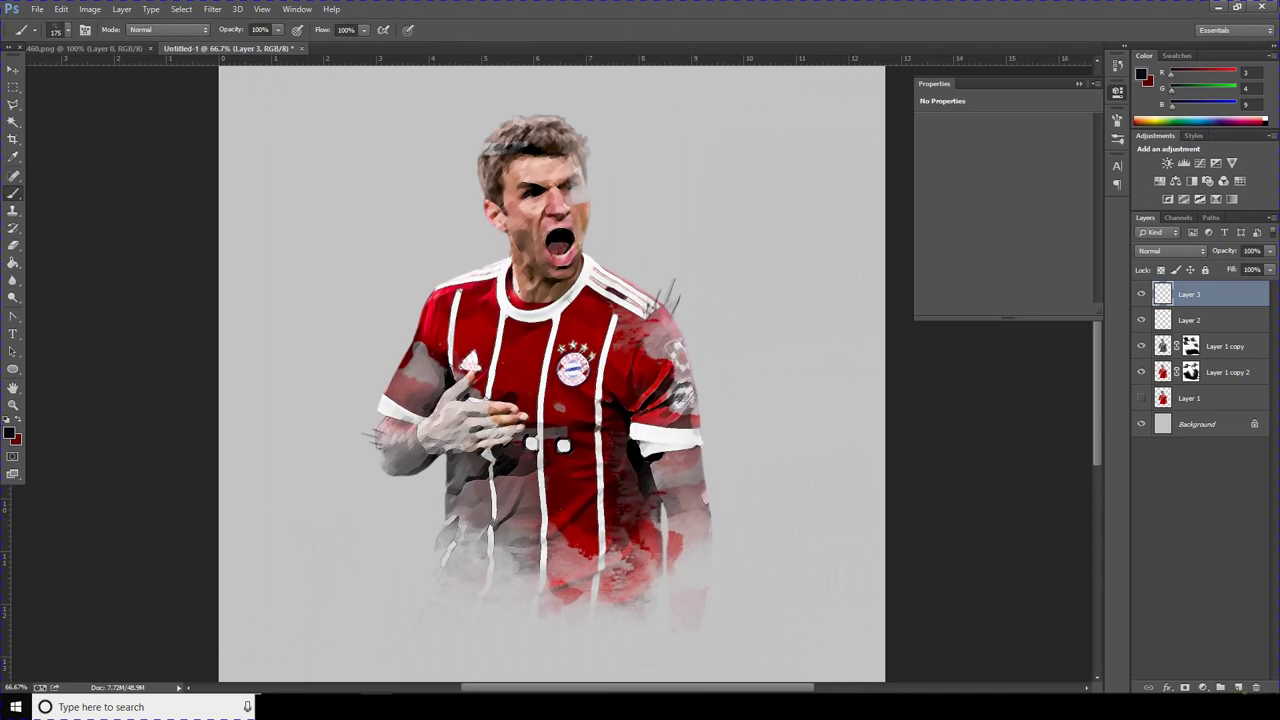
left_click(1239, 688)
Step: Sample the jersey's dark red from the canvas as the foreground colour
left_click(10, 433)
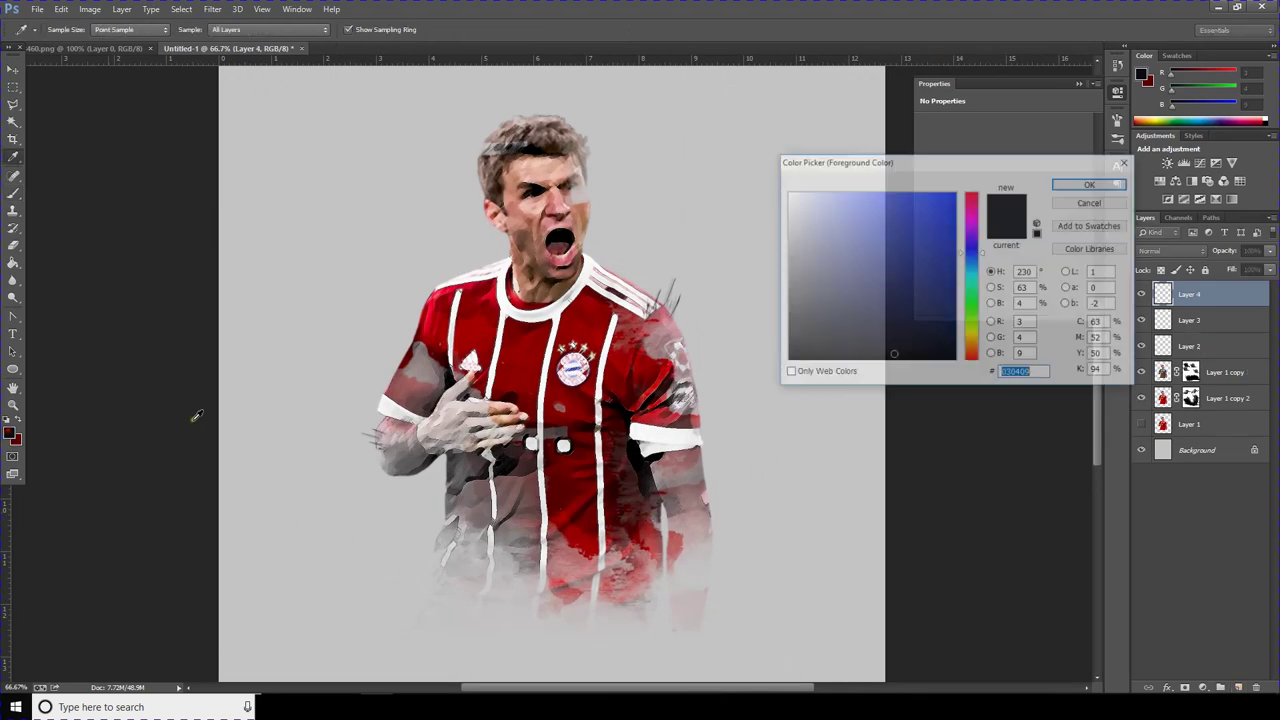
left_click(661, 336)
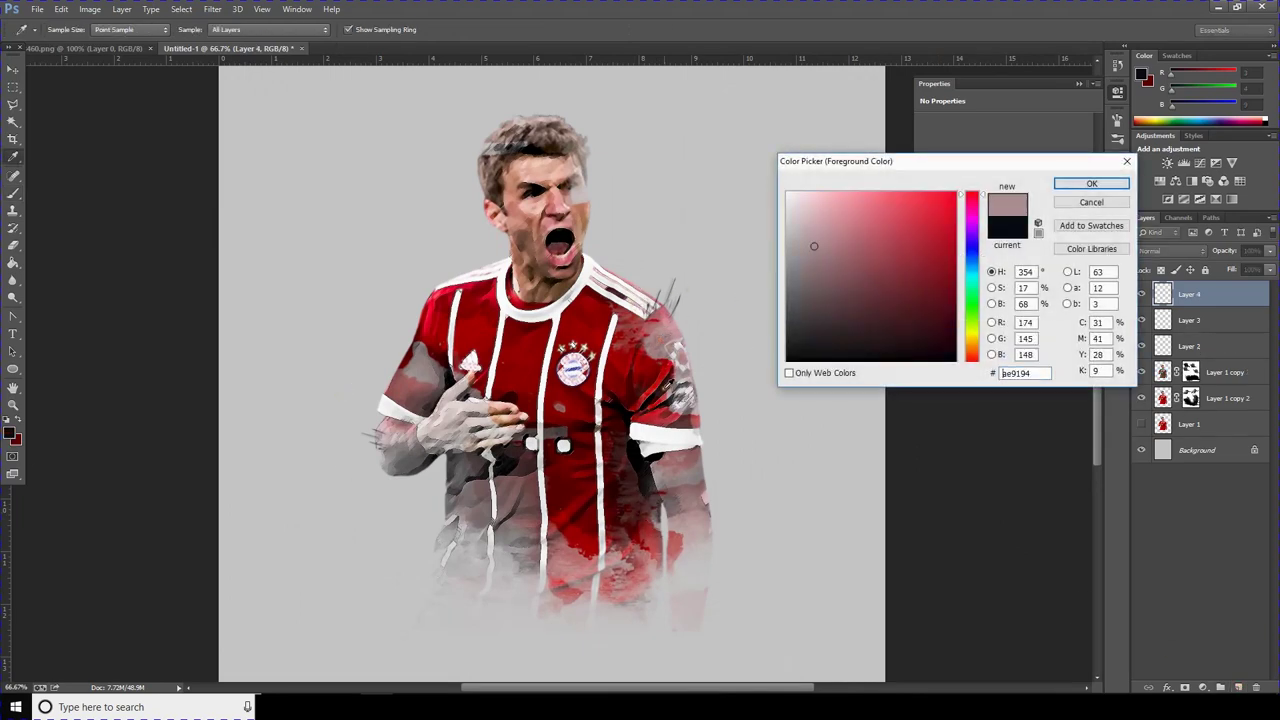
left_click(660, 376)
left_click(1092, 184)
key("b")
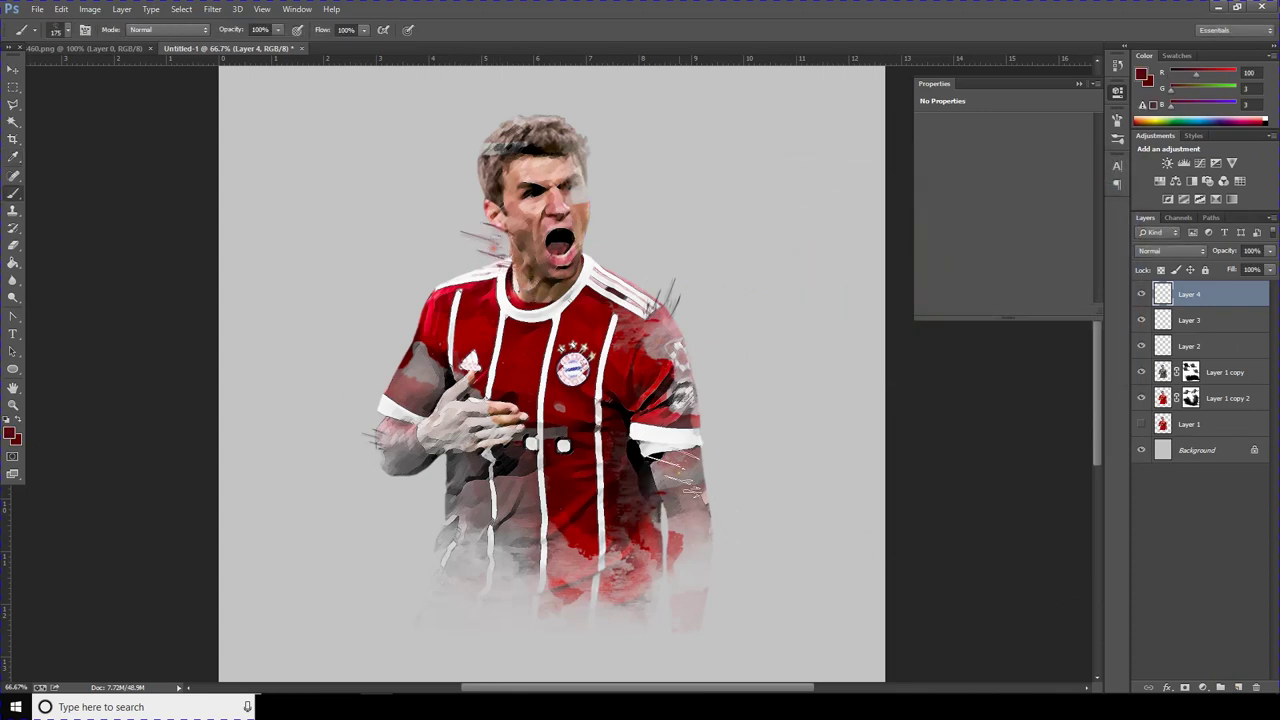
Step: Set the foreground to dark grey 111111 and paint streaks left of the player's head
left_click(10, 433)
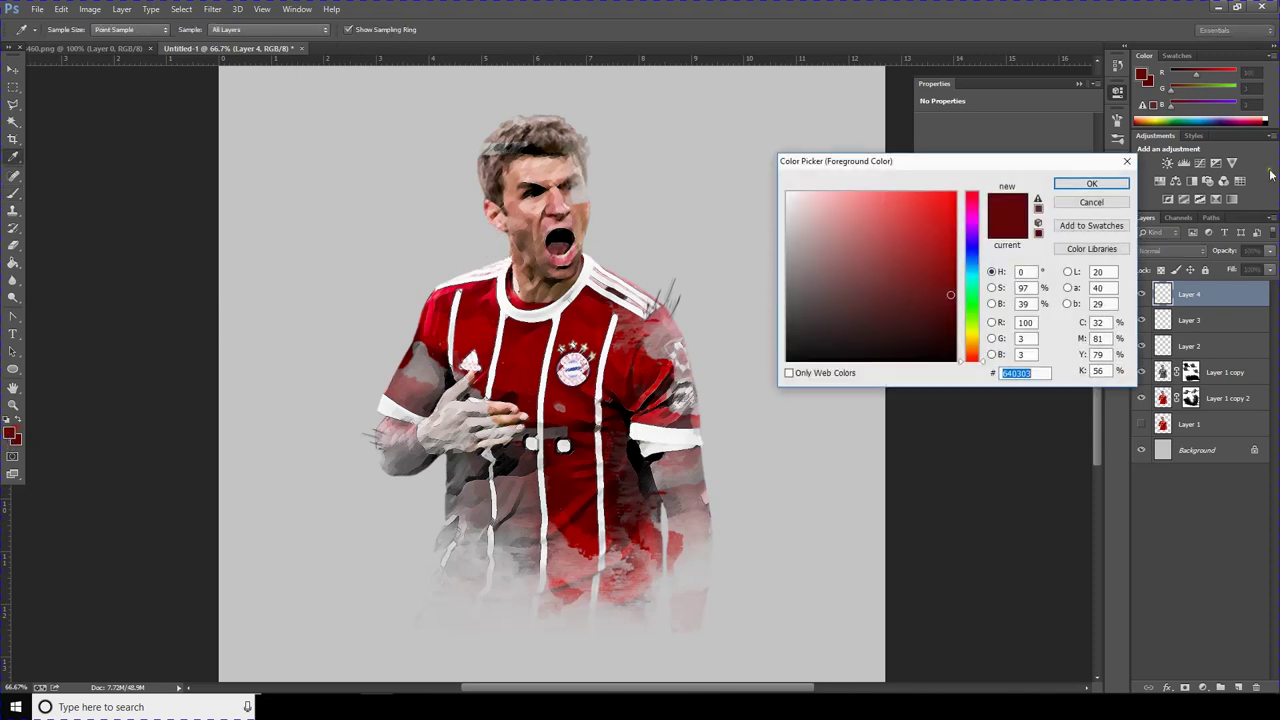
left_click(750, 369)
left_click_drag(750, 369, 750, 350)
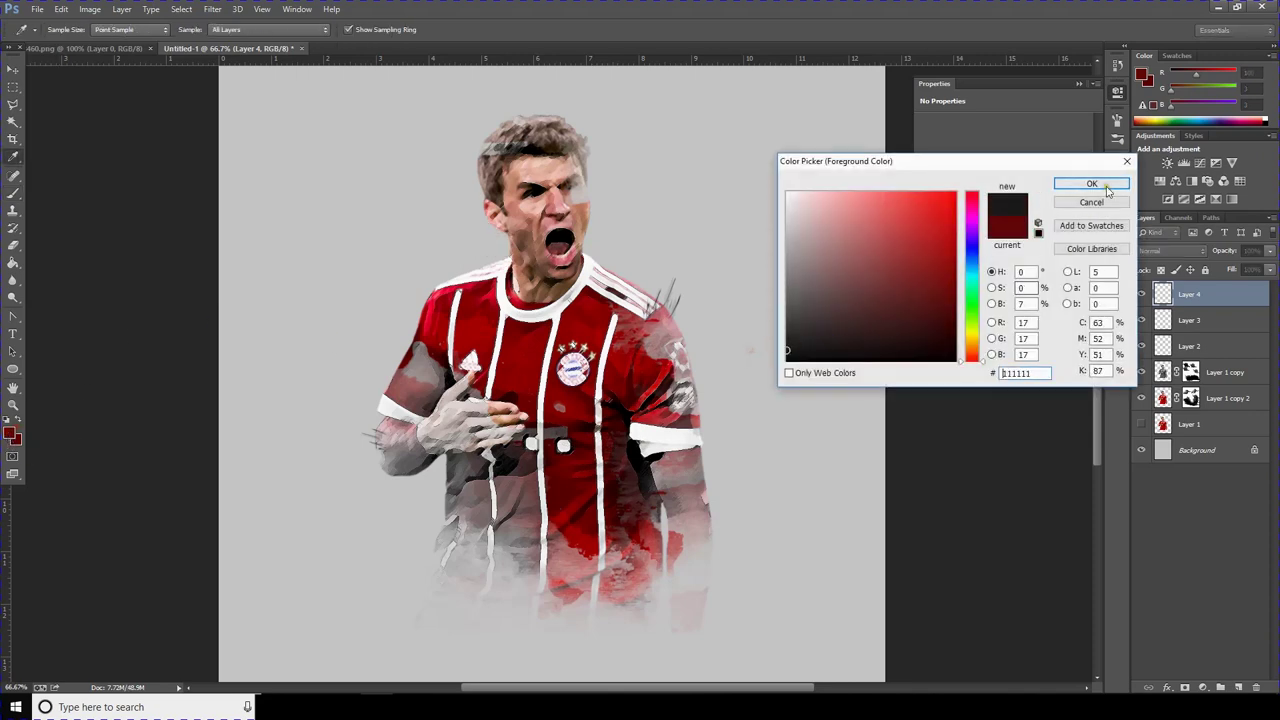
left_click(1092, 184)
left_click_drag(466, 234, 510, 263)
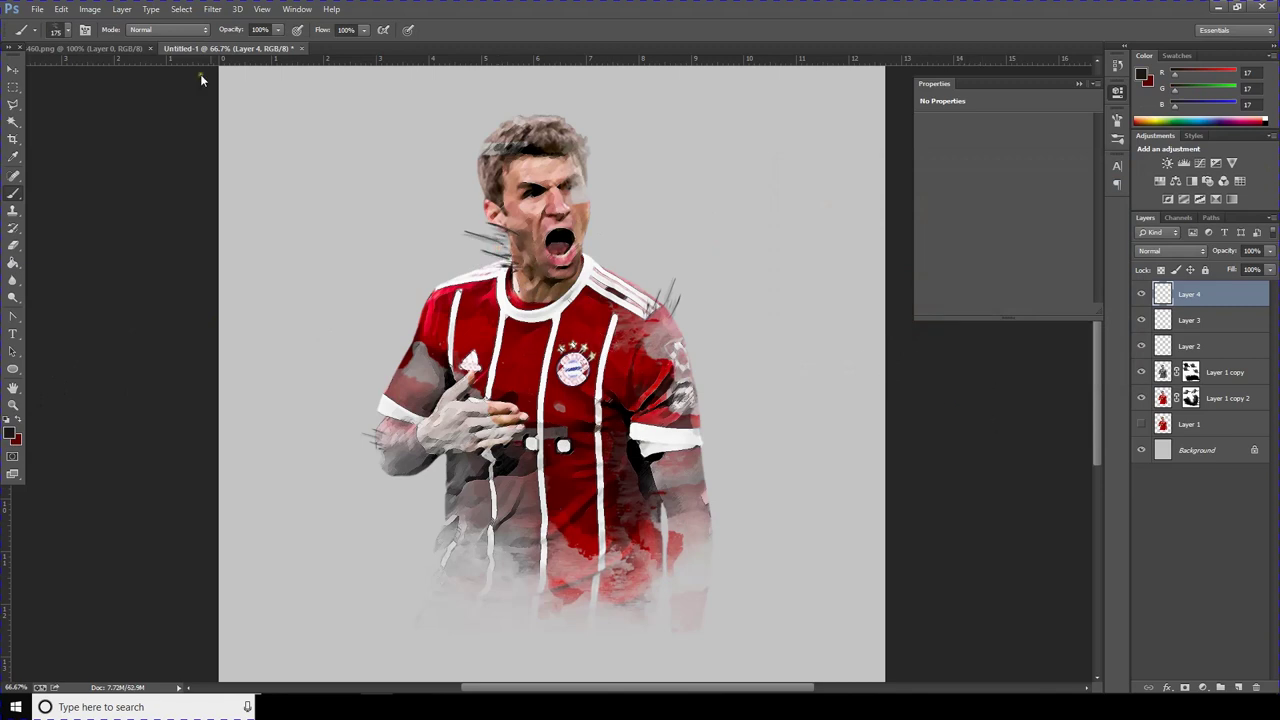
Step: Scale the streaks to 66% and rotate them 45° beside the collar
left_click(64, 12)
left_click(117, 257)
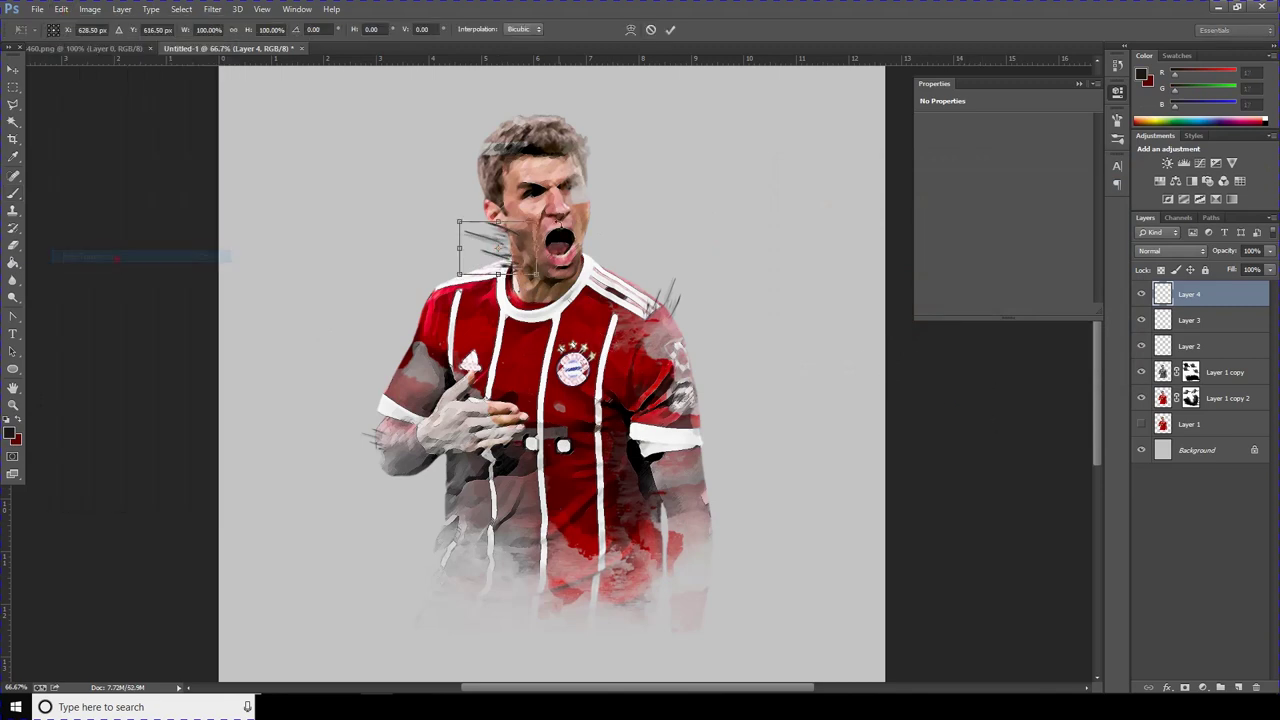
mouse_move(535, 216)
left_mouse_down()
mouse_move(545, 262)
mouse_move(500, 270)
left_mouse_up()
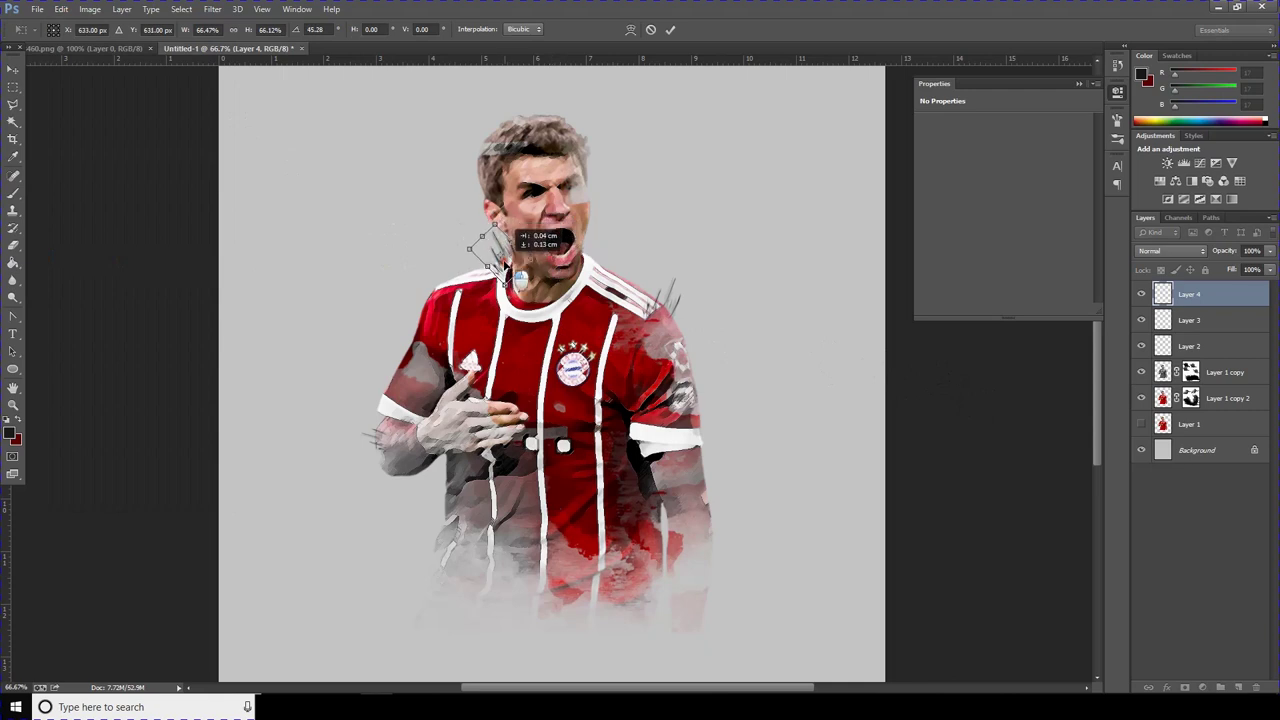
key("Return")
key("b")
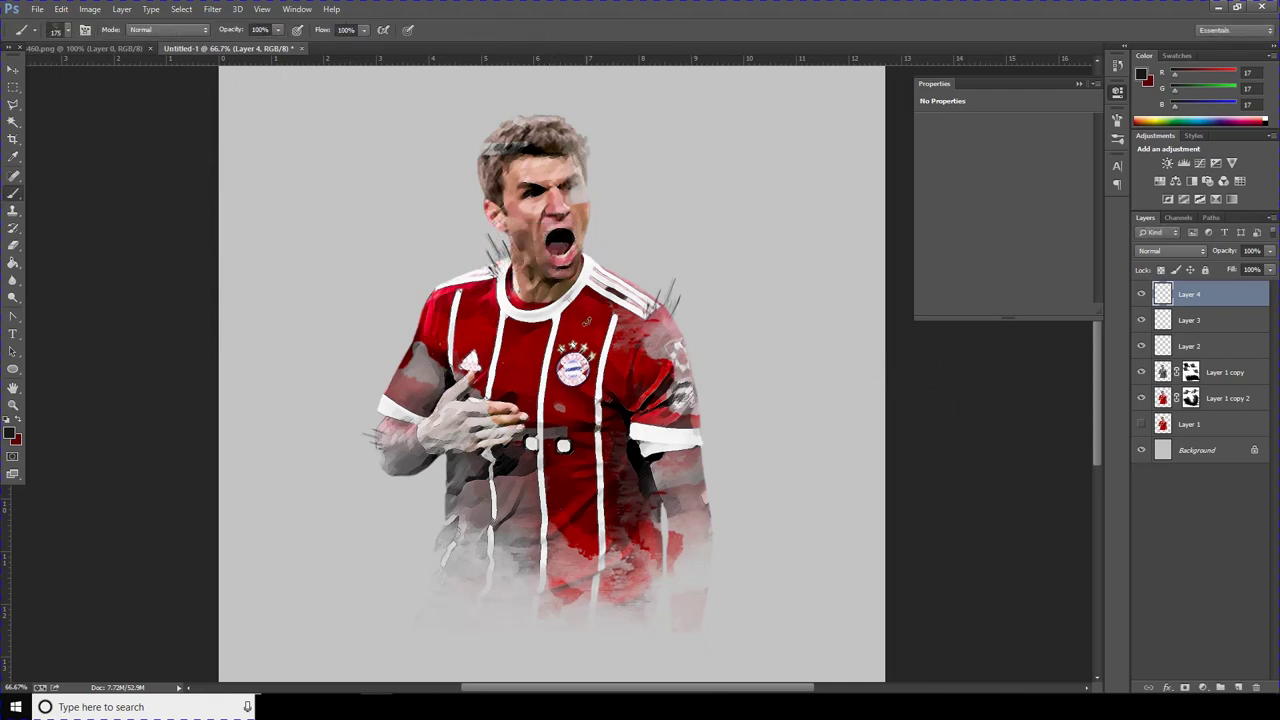
key("ctrl+minus")
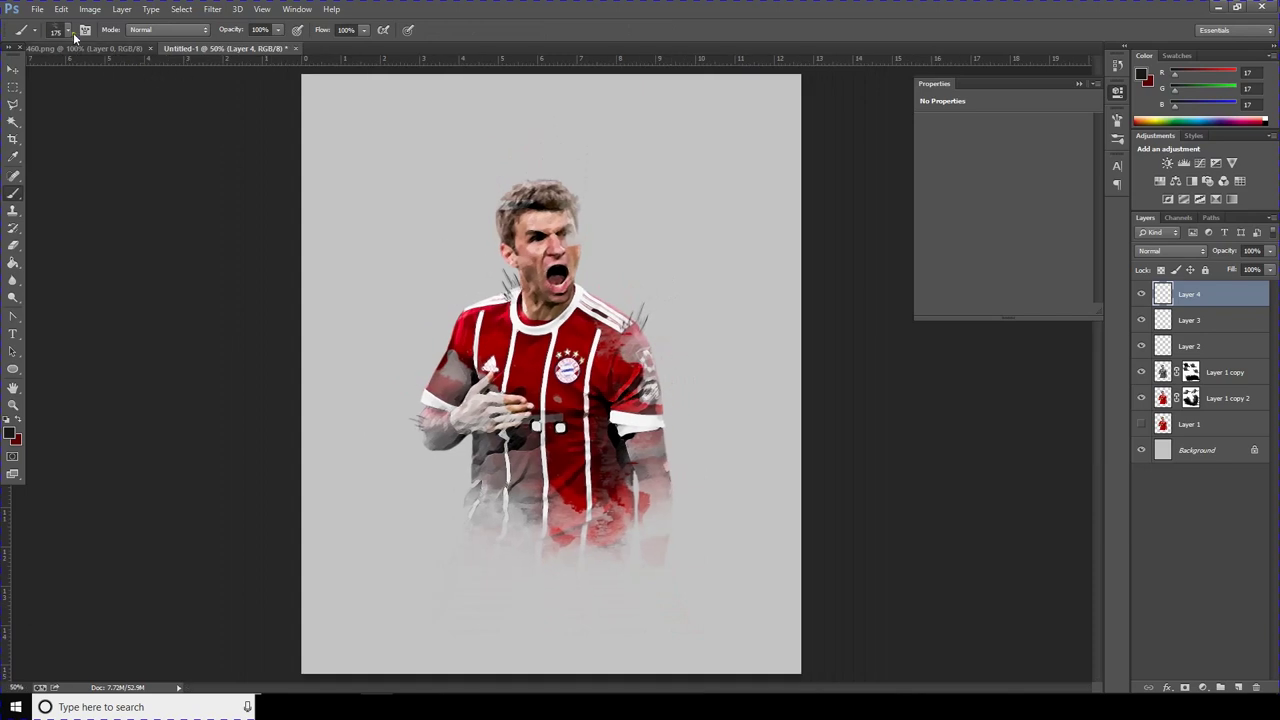
Step: Choose a 726 px brush preset and add a new empty layer
left_click(69, 31)
scroll(96, 162, "up", 1)
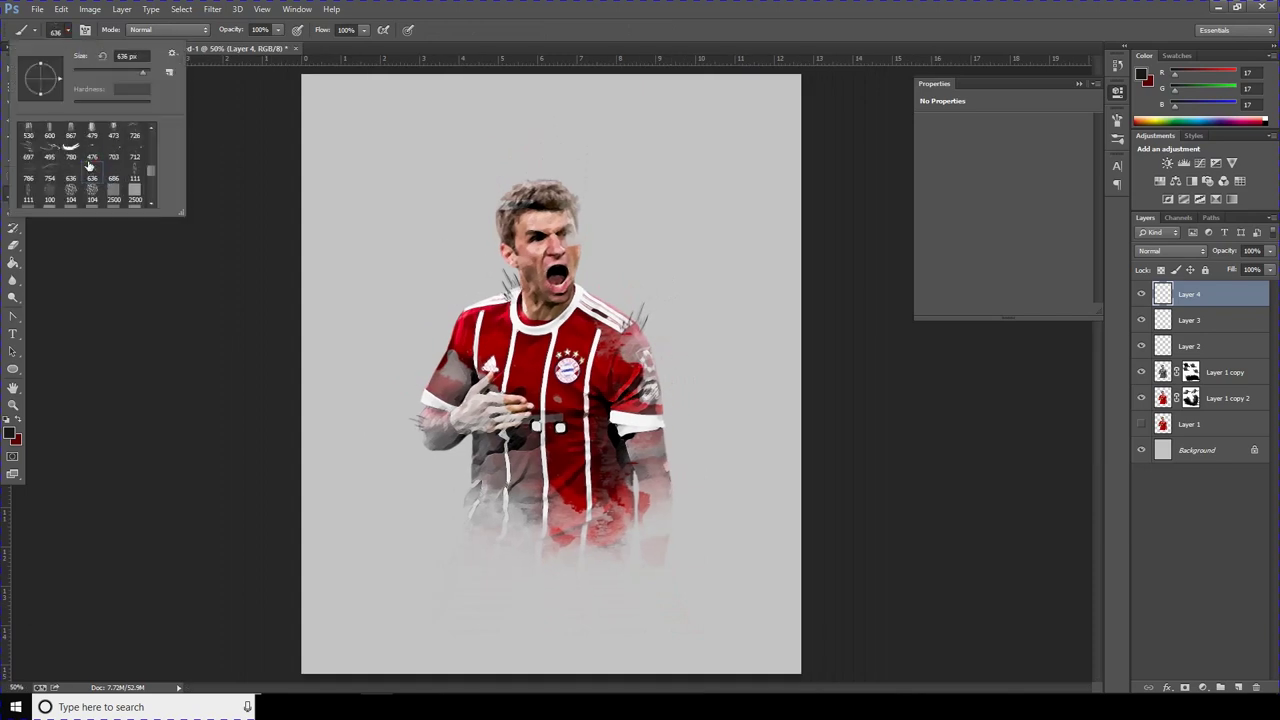
double_click(135, 140)
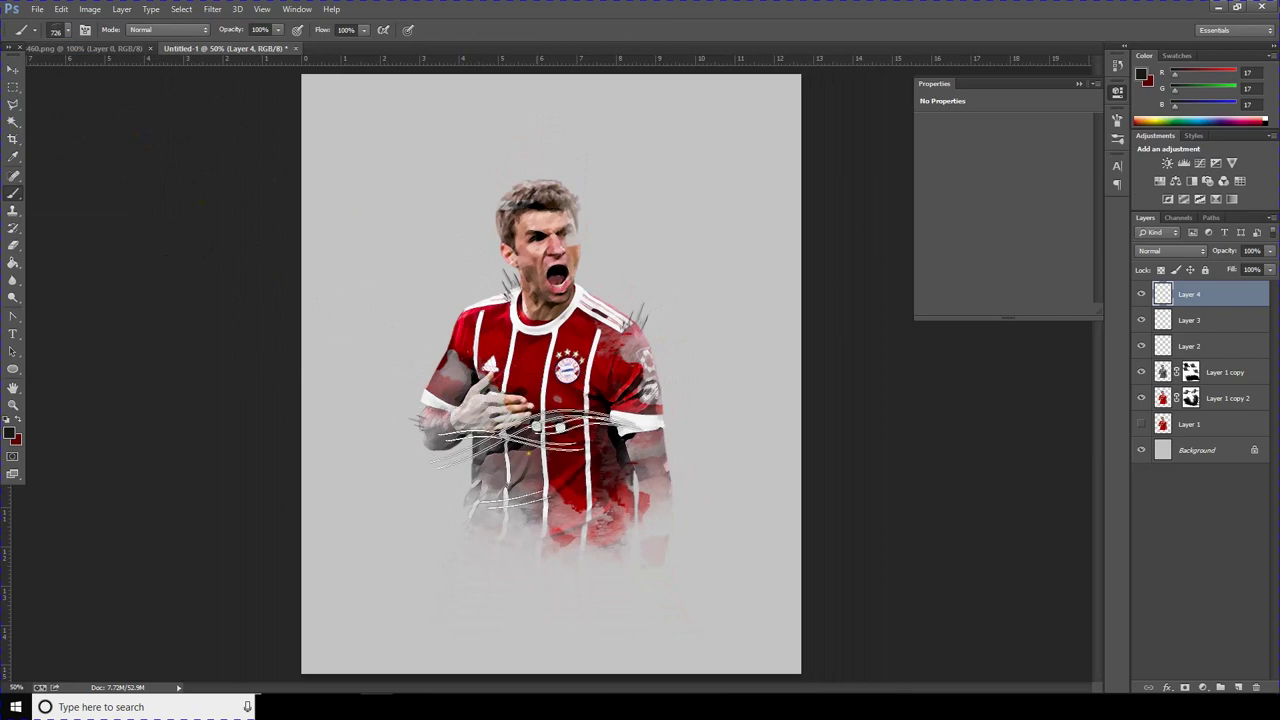
left_click(1240, 687)
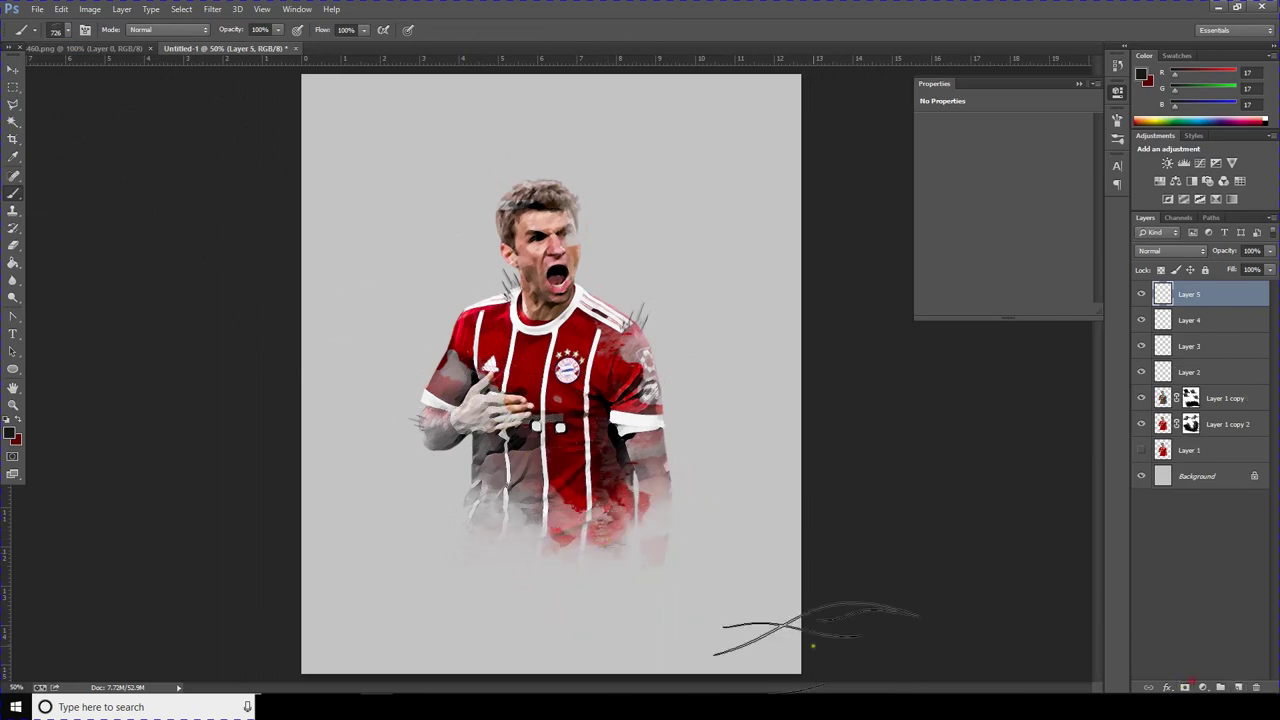
Step: At brush size 175, rotate Layer 5's new dark streaks about 73° and move them onto the jersey
key("bracketleft")
key("bracketleft")
key("bracketleft")
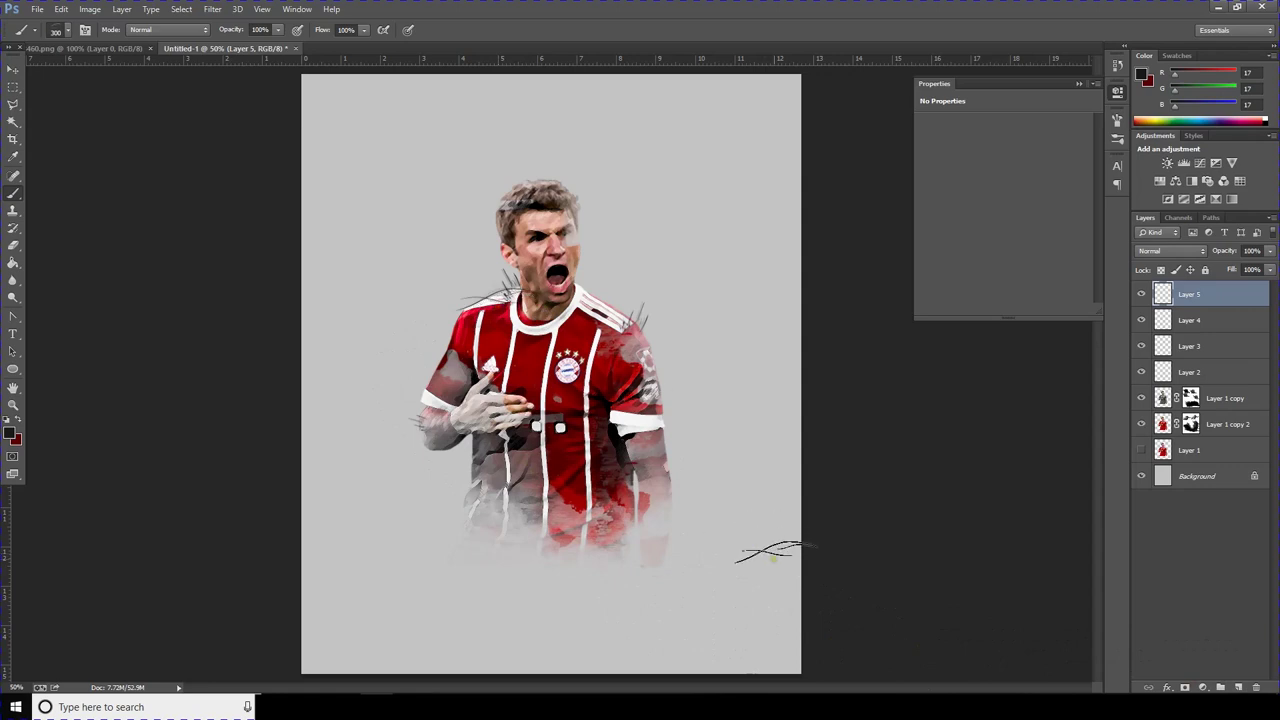
left_click(61, 9)
left_click(90, 251)
left_click_drag(520, 320, 575, 285)
mouse_move(523, 352)
left_mouse_down()
mouse_move(515, 404)
mouse_move(545, 313)
mouse_move(632, 406)
mouse_move(675, 506)
mouse_move(670, 526)
mouse_move(625, 457)
mouse_move(624, 424)
left_mouse_up()
key("b")
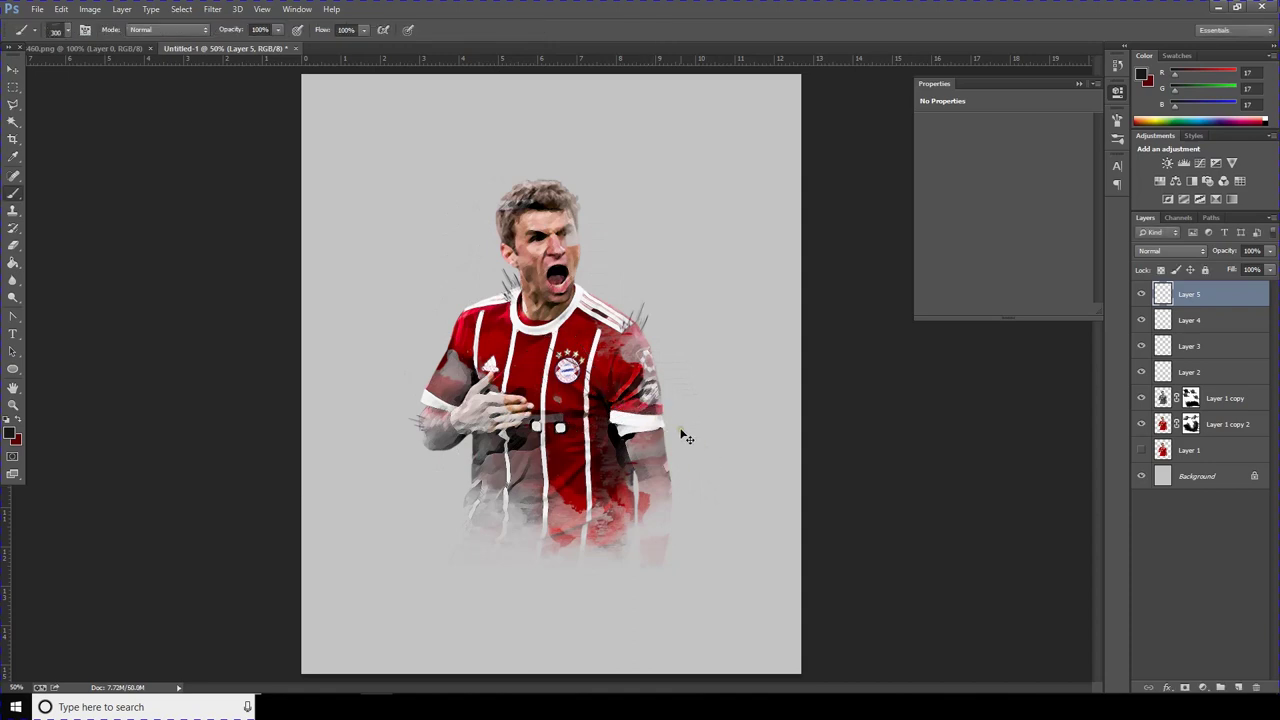
key("ctrl+minus")
key("ctrl+plus")
left_click(1197, 476)
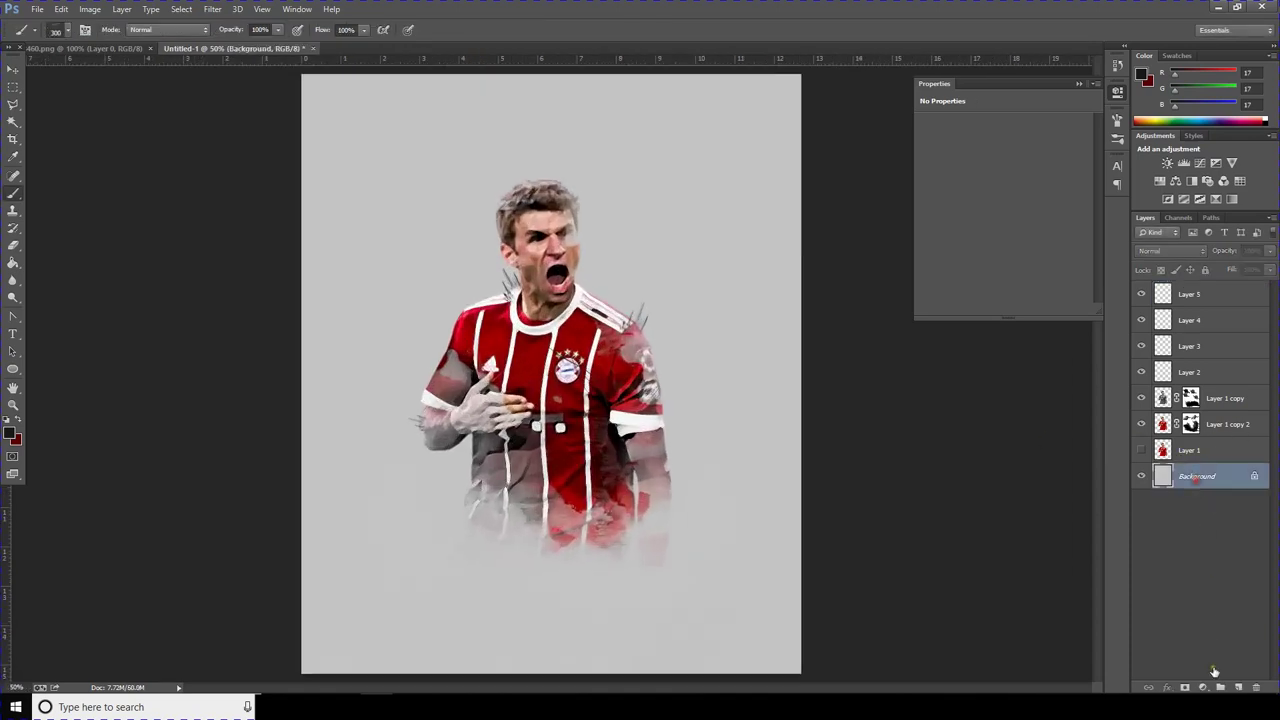
Step: Add Layer 6 above the Background and choose the 675 px splatter brush
left_click(1237, 688)
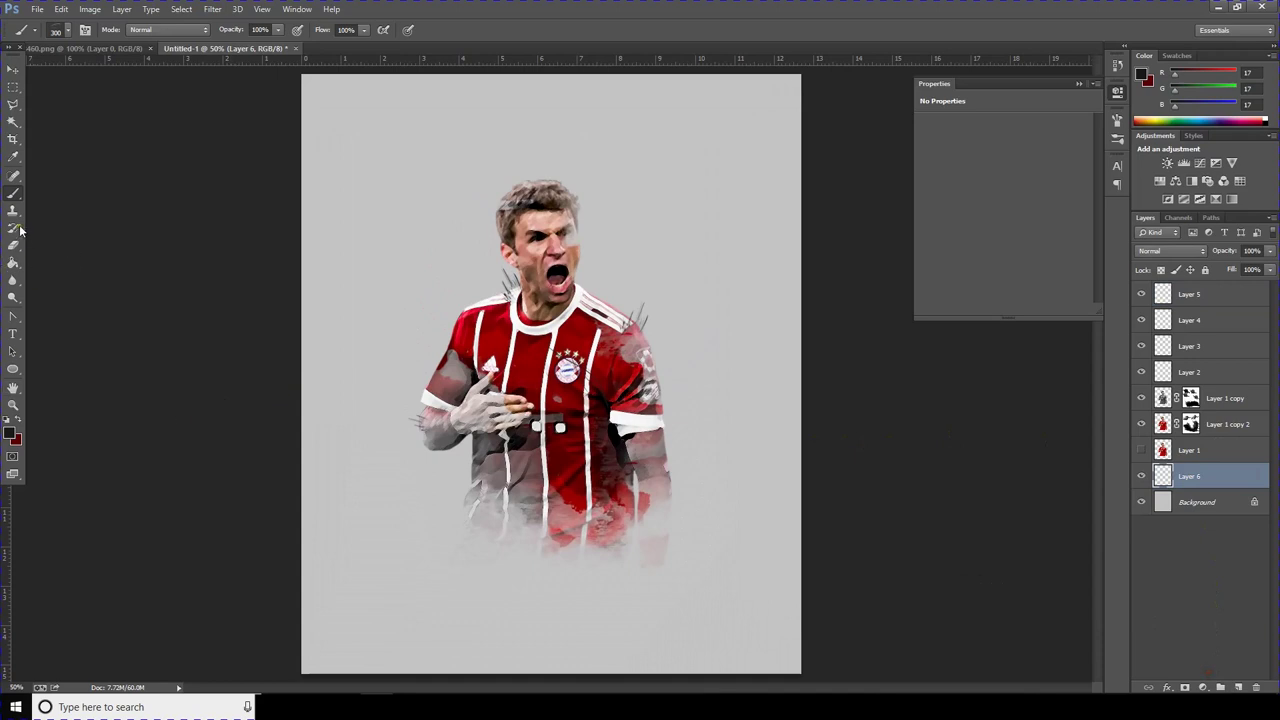
left_click(60, 32)
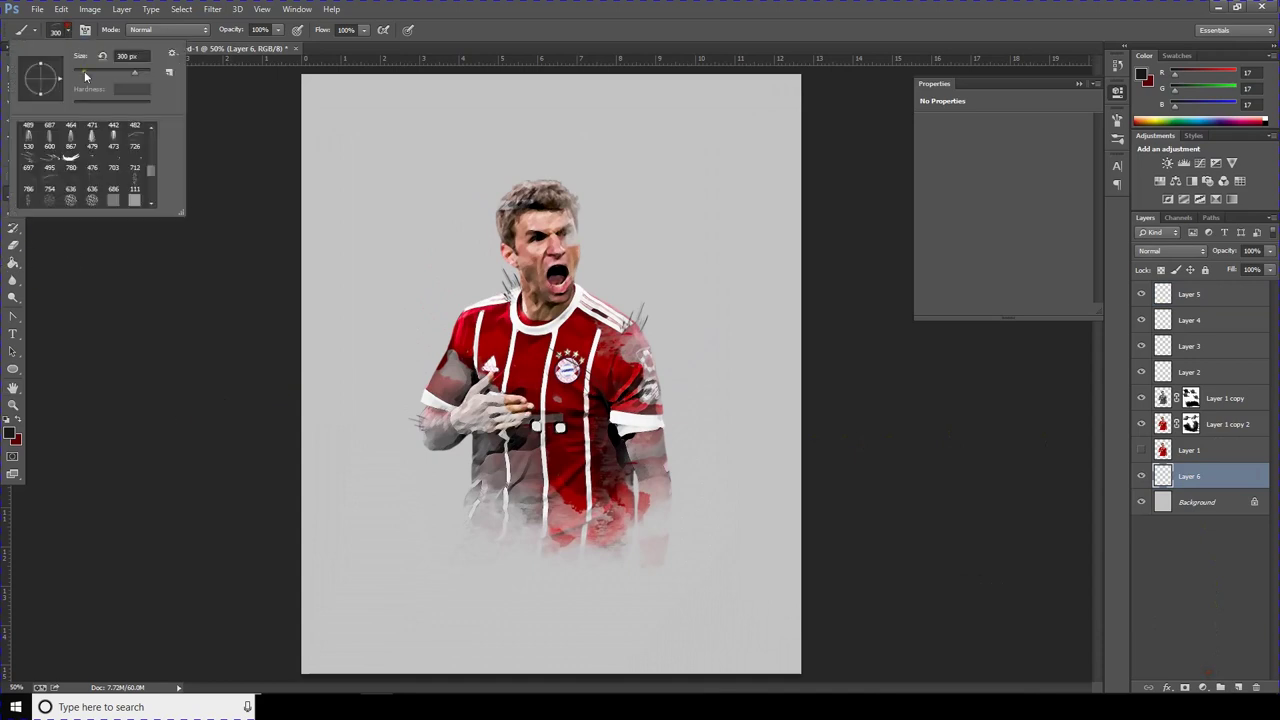
scroll(148, 175, "down", 2)
scroll(150, 177, "down", 2)
scroll(150, 179, "down", 3)
left_click(150, 168)
scroll(150, 170, "up", 3)
left_click(135, 172)
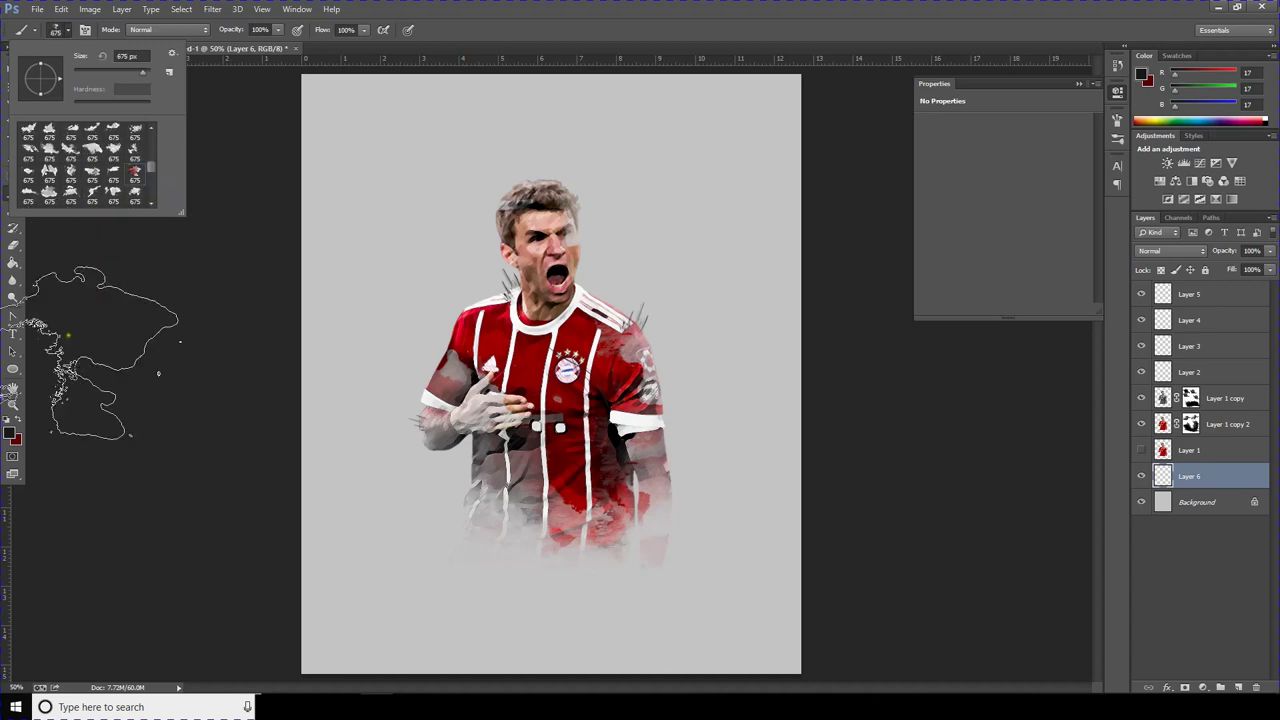
Step: Sample jersey red, darken it heavily, and paint dark splatters beside the player
left_click(10, 432)
left_click(470, 320)
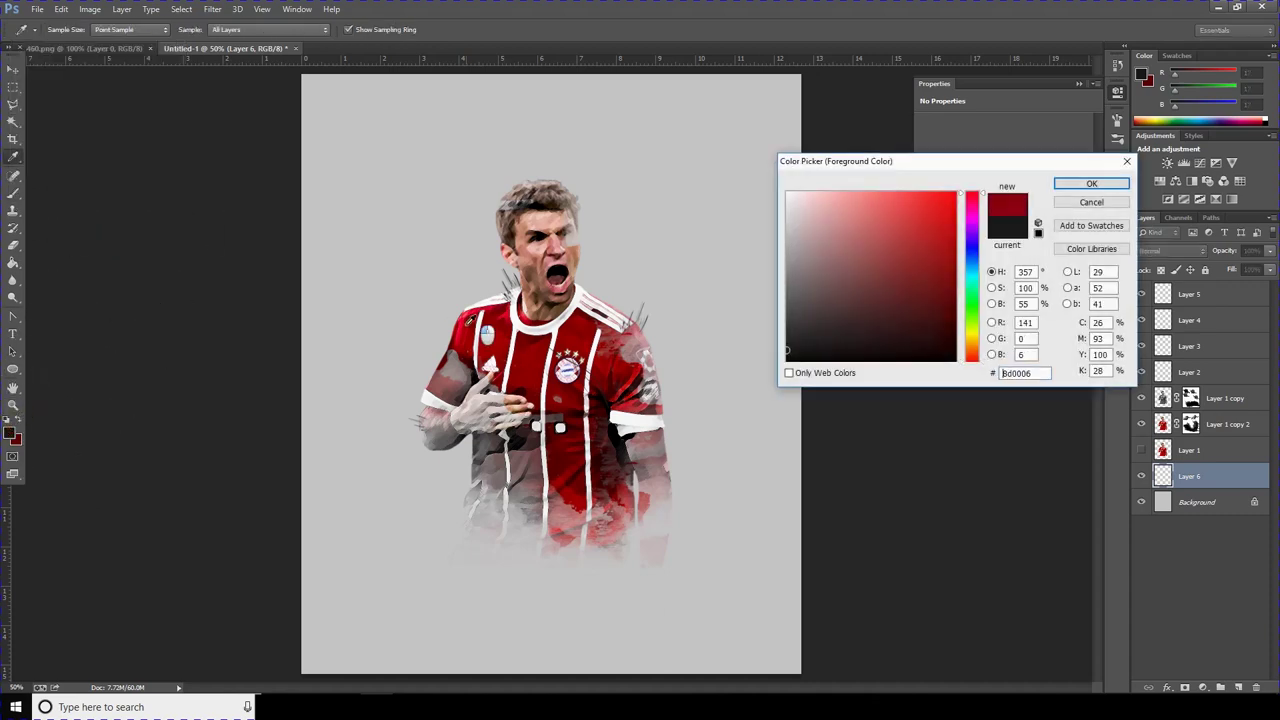
left_click(497, 331)
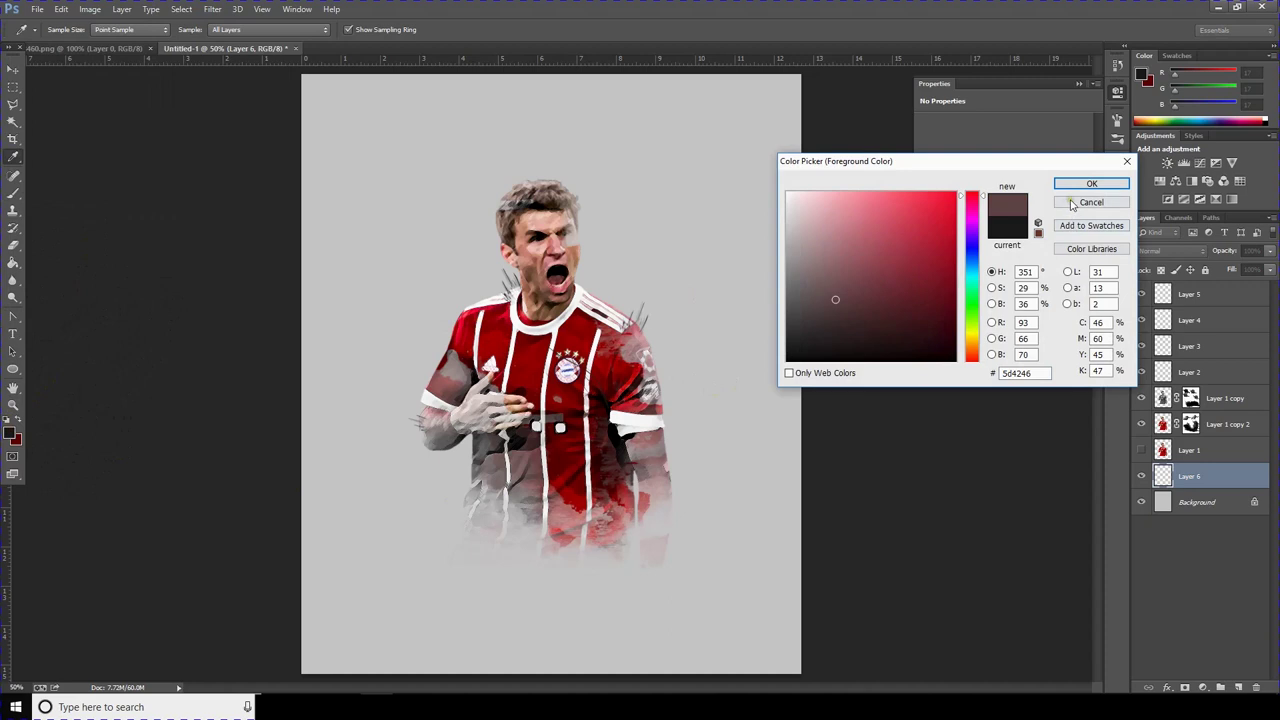
left_click(479, 314)
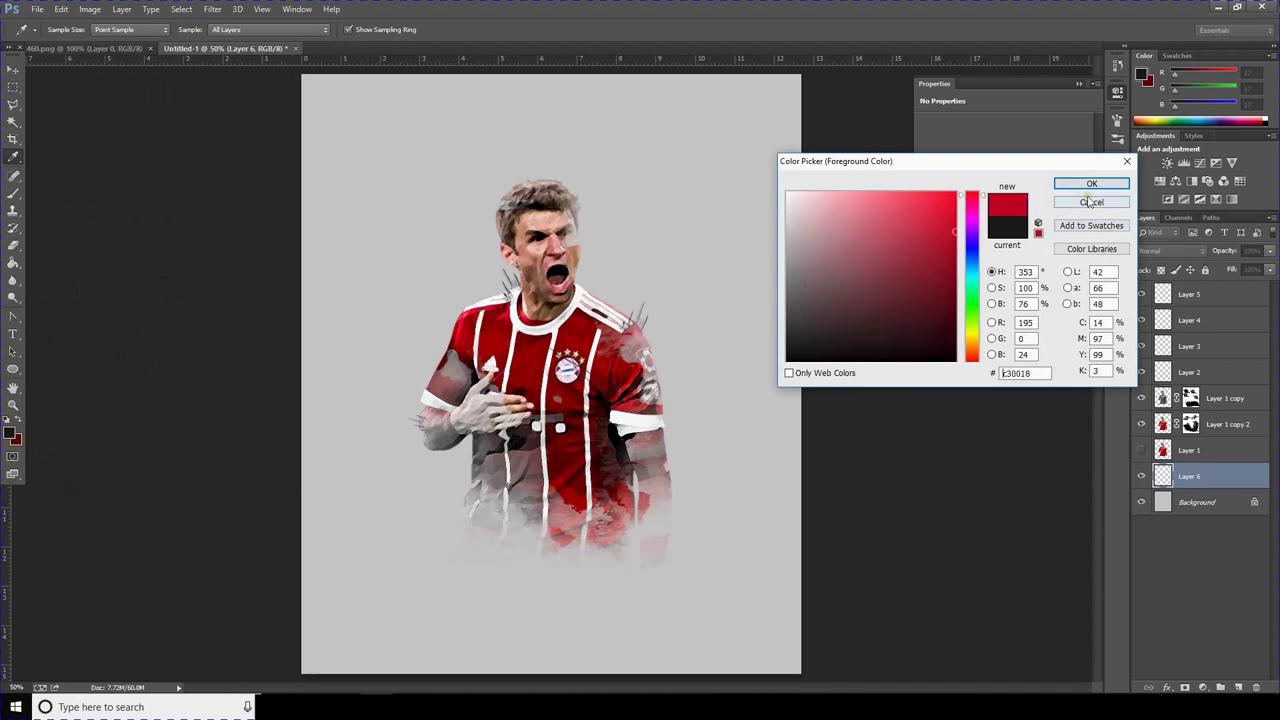
left_click(494, 321)
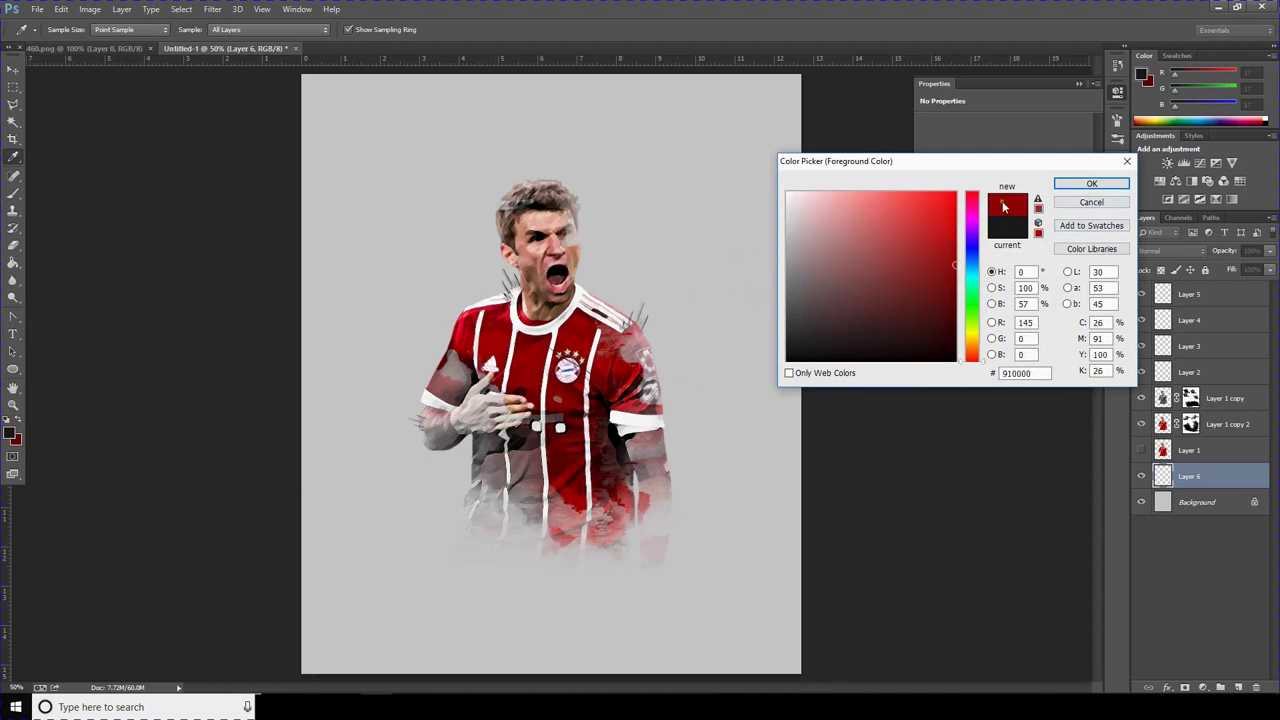
left_click_drag(959, 288, 956, 335)
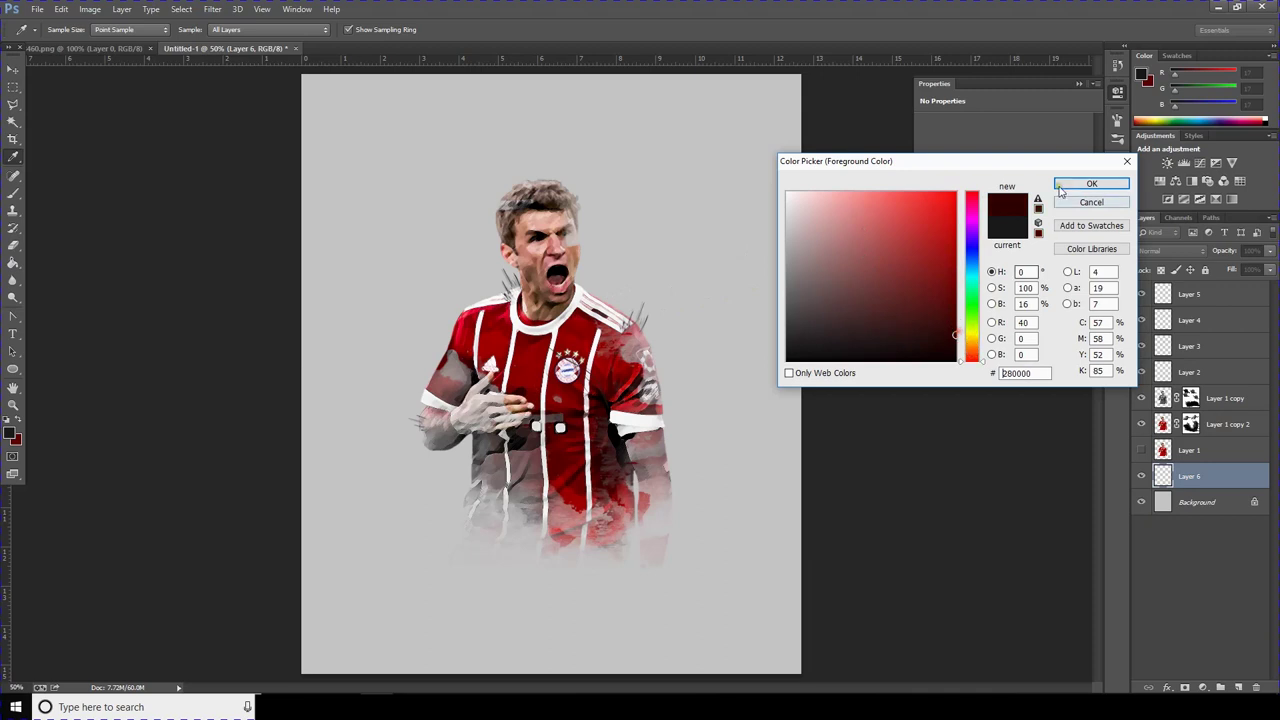
left_click(1091, 184)
key("b")
left_click(407, 247)
left_click_drag(395, 340, 470, 315)
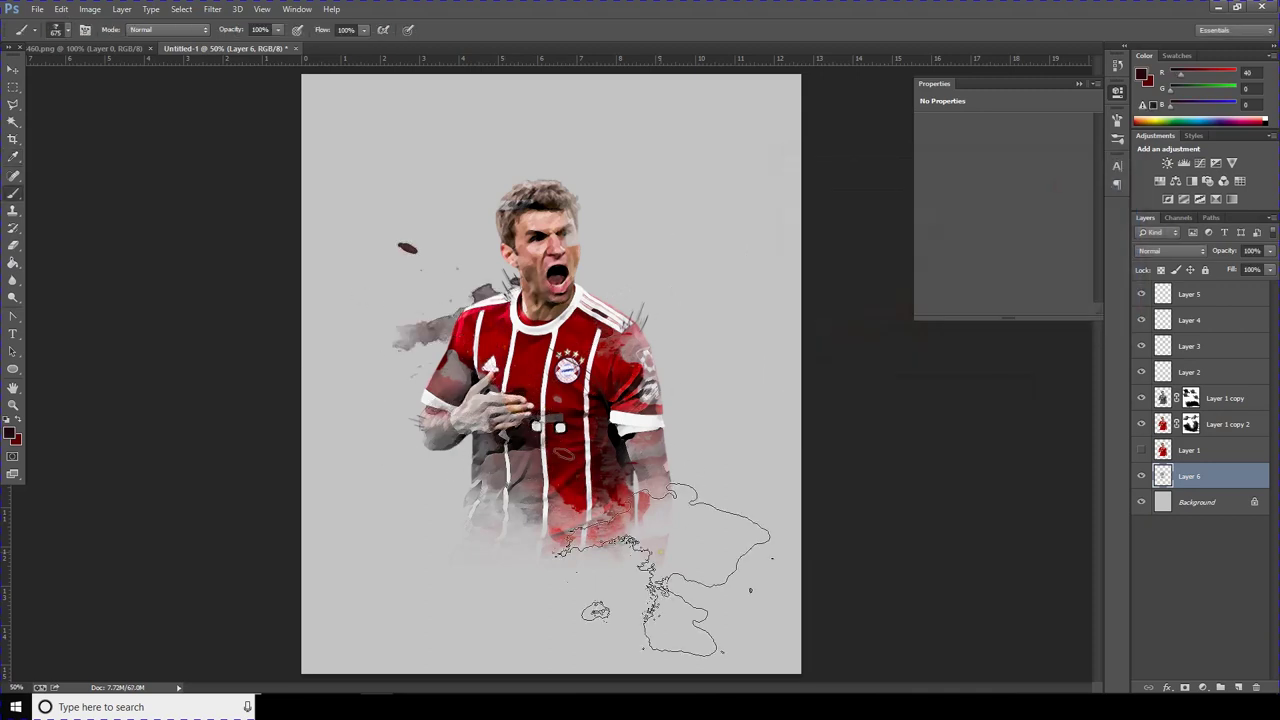
Step: Stamp a muted red 8c4a4a splatter at 200 px and a darker red at 400 px right of the arm
key("bracketleft")
key("bracketleft")
key("bracketleft")
key("bracketleft")
key("bracketleft")
key("bracketleft")
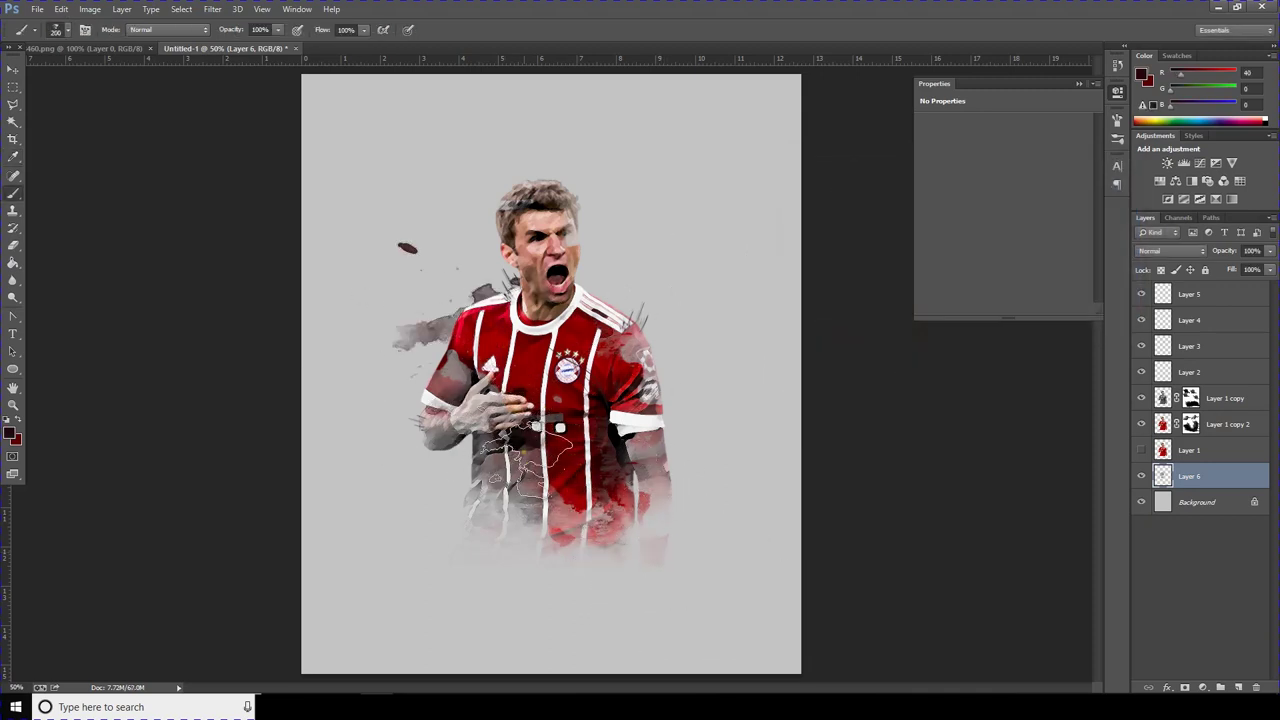
left_click(10, 433)
left_click(440, 380)
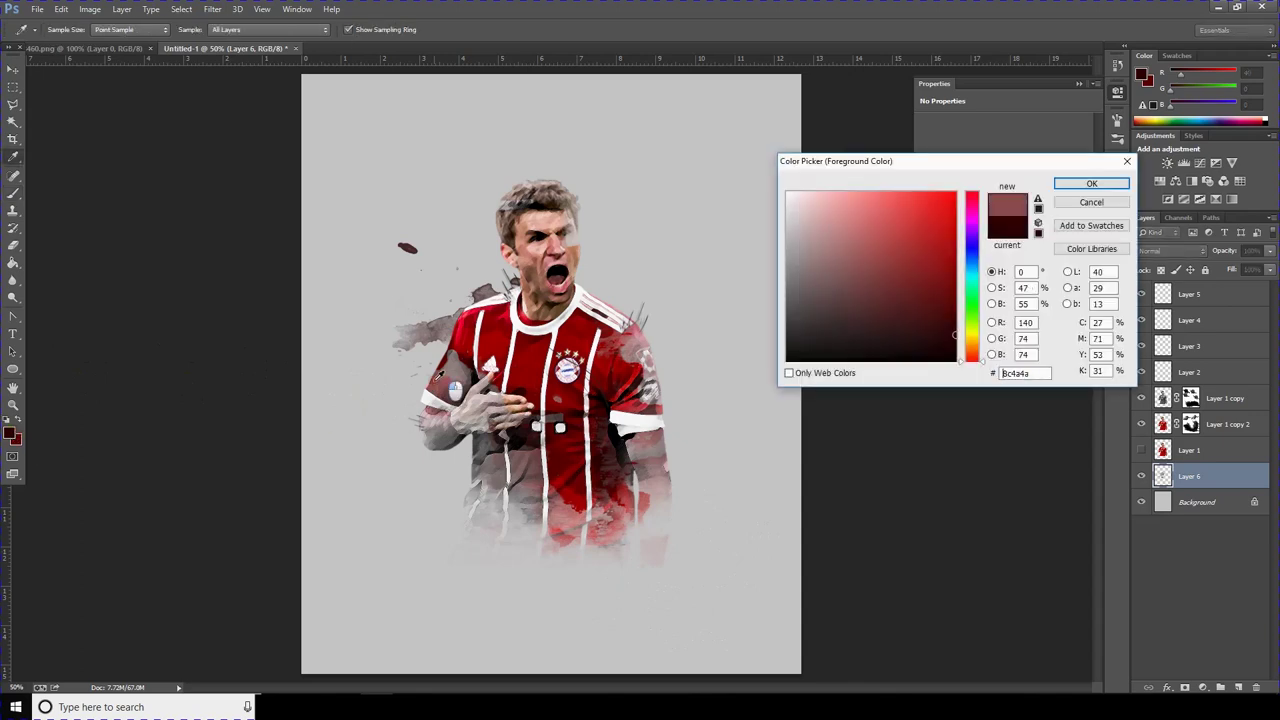
left_click(1088, 184)
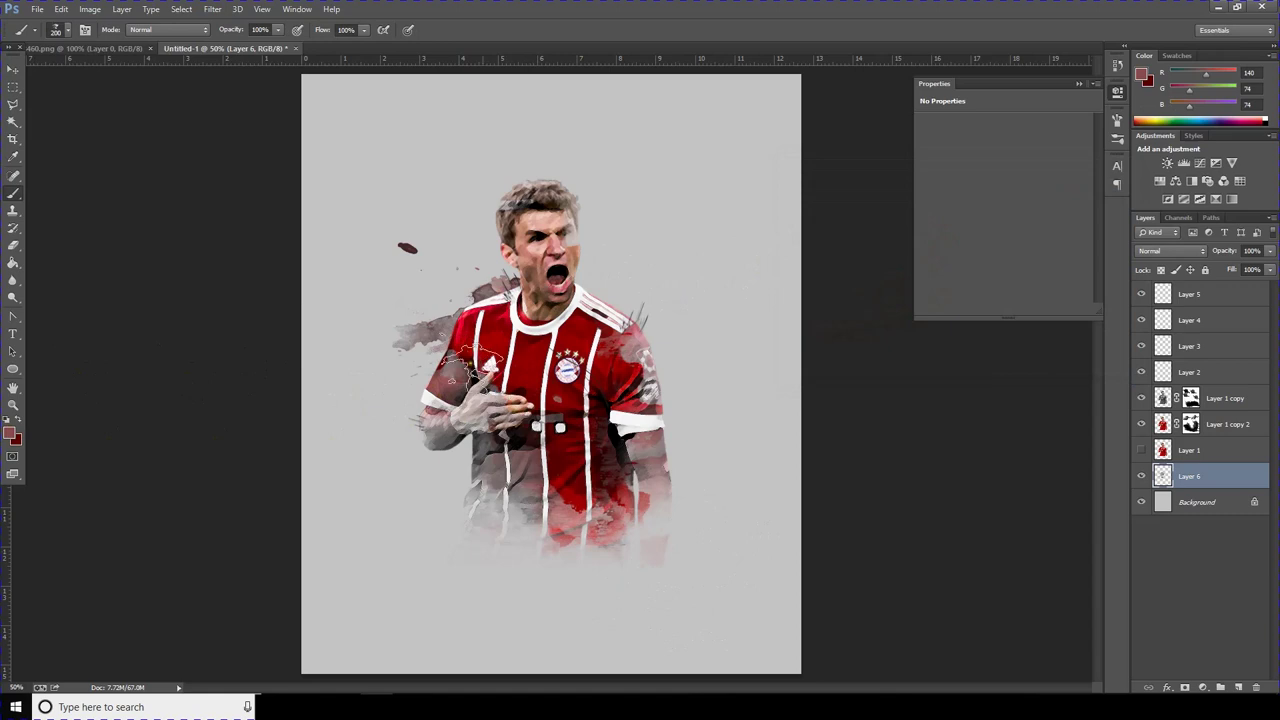
left_click(657, 482)
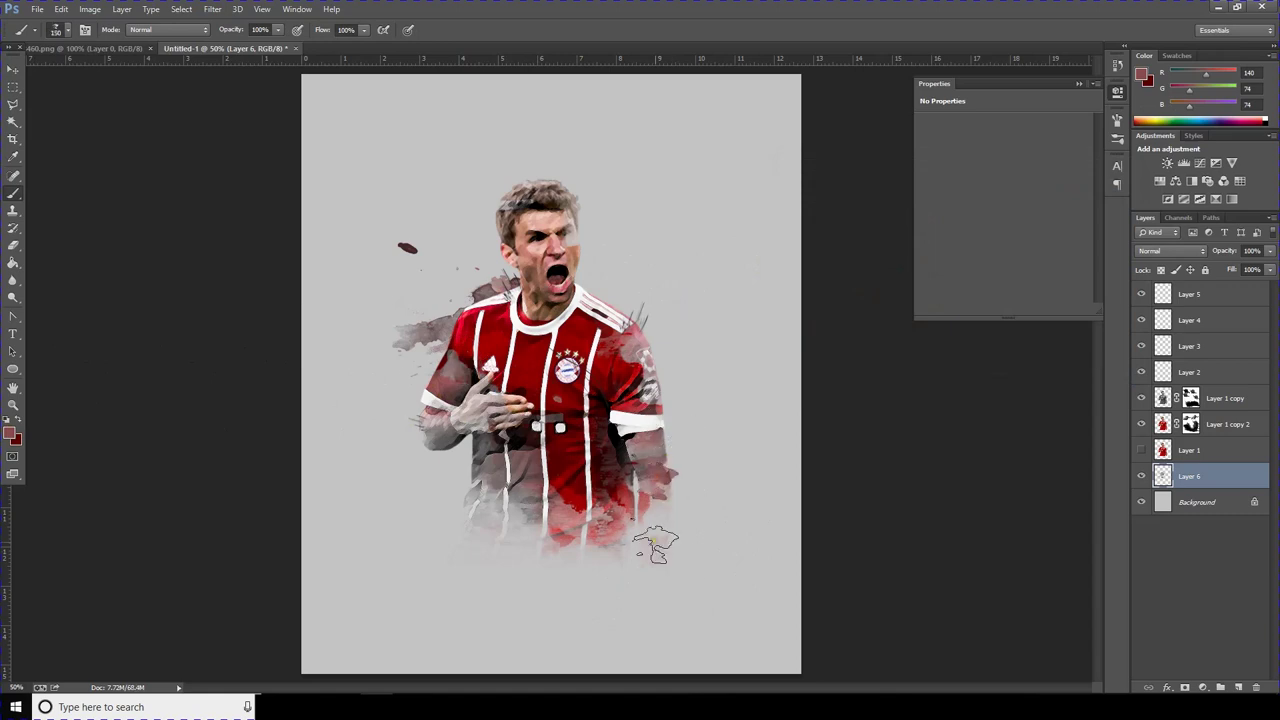
left_click(10, 434)
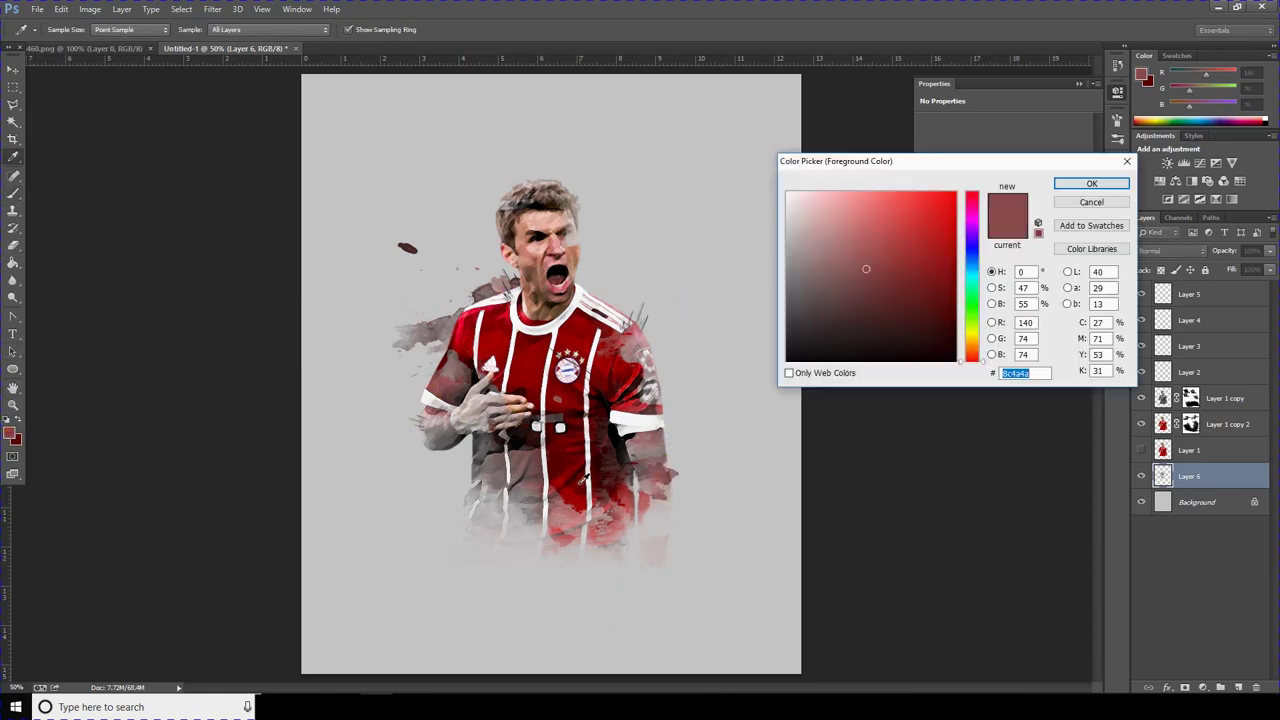
left_click(1091, 183)
key("bracketright")
key("bracketright")
left_click(652, 458)
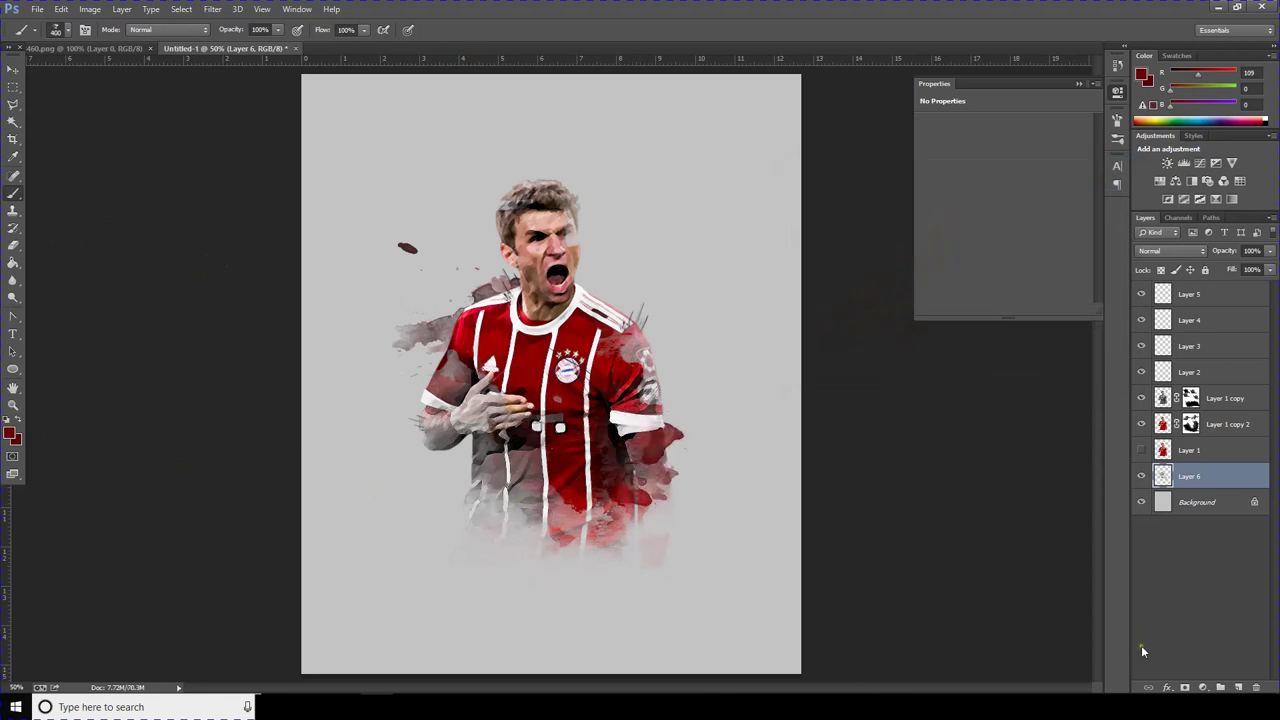
Step: Add Layer 7, dab dark red near the head, and set the paint colour to 9a0000
left_click(1239, 689)
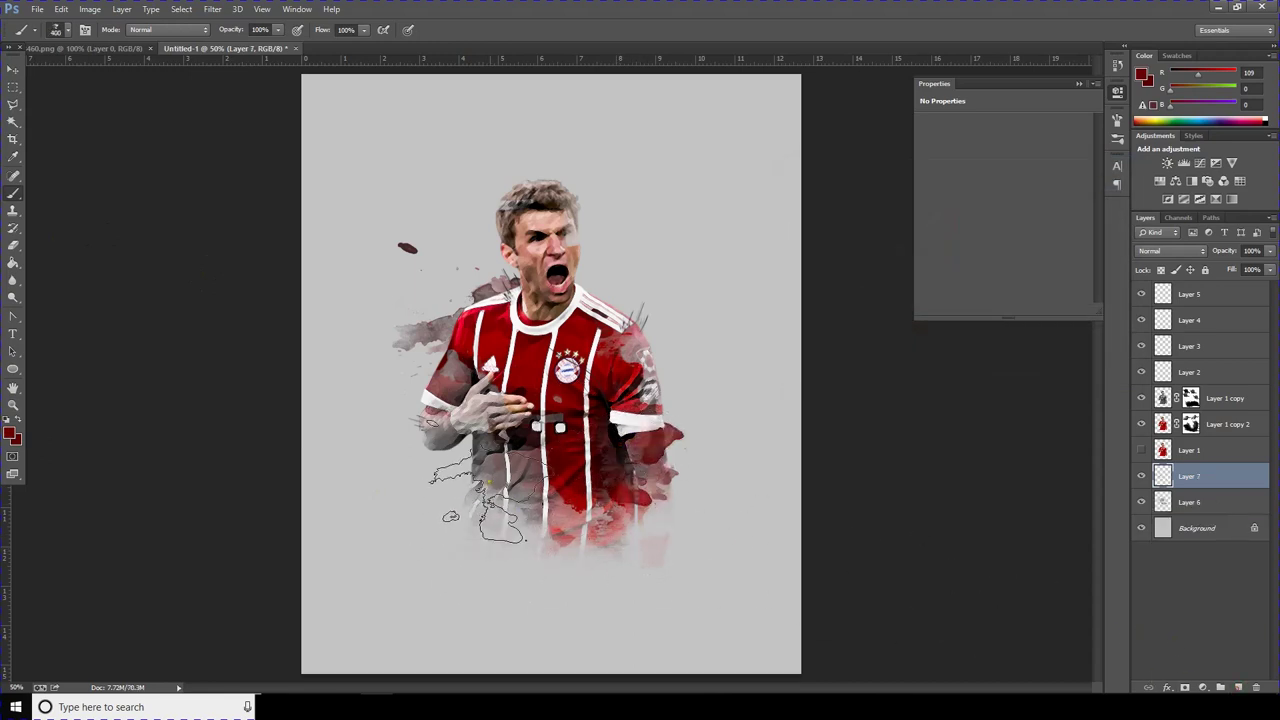
left_click(535, 330)
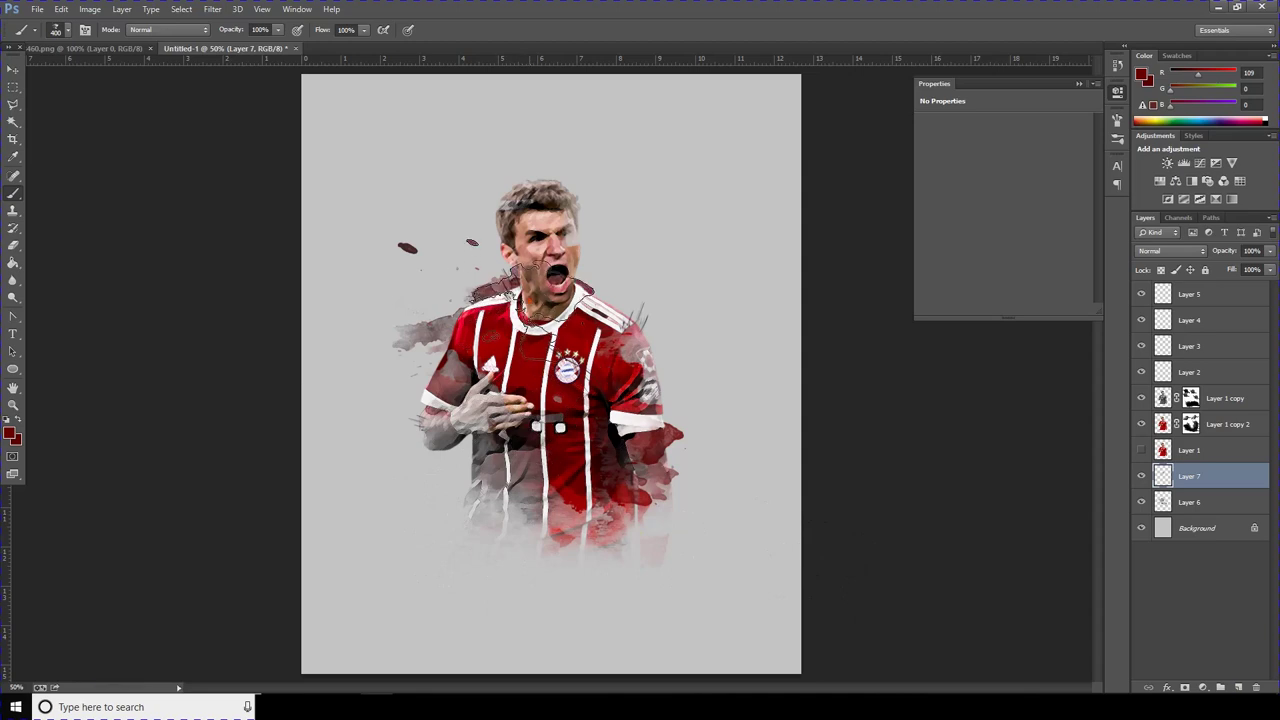
left_click(10, 434)
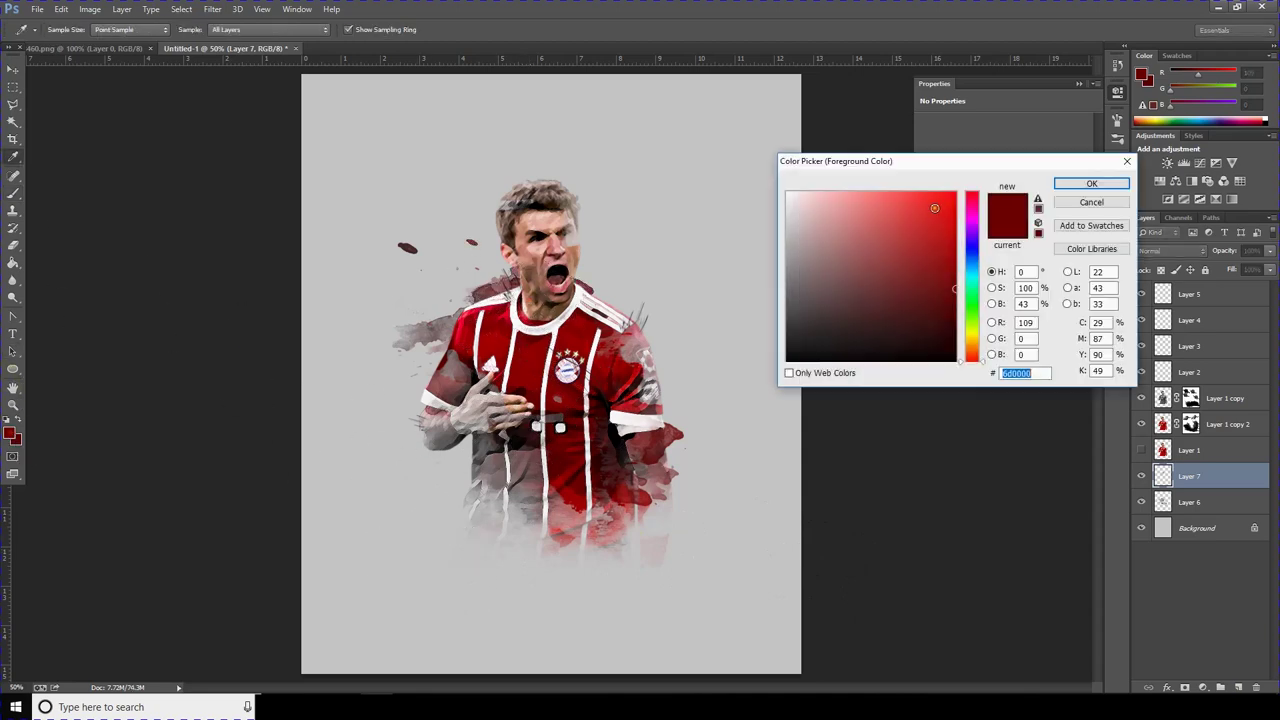
left_click(588, 349)
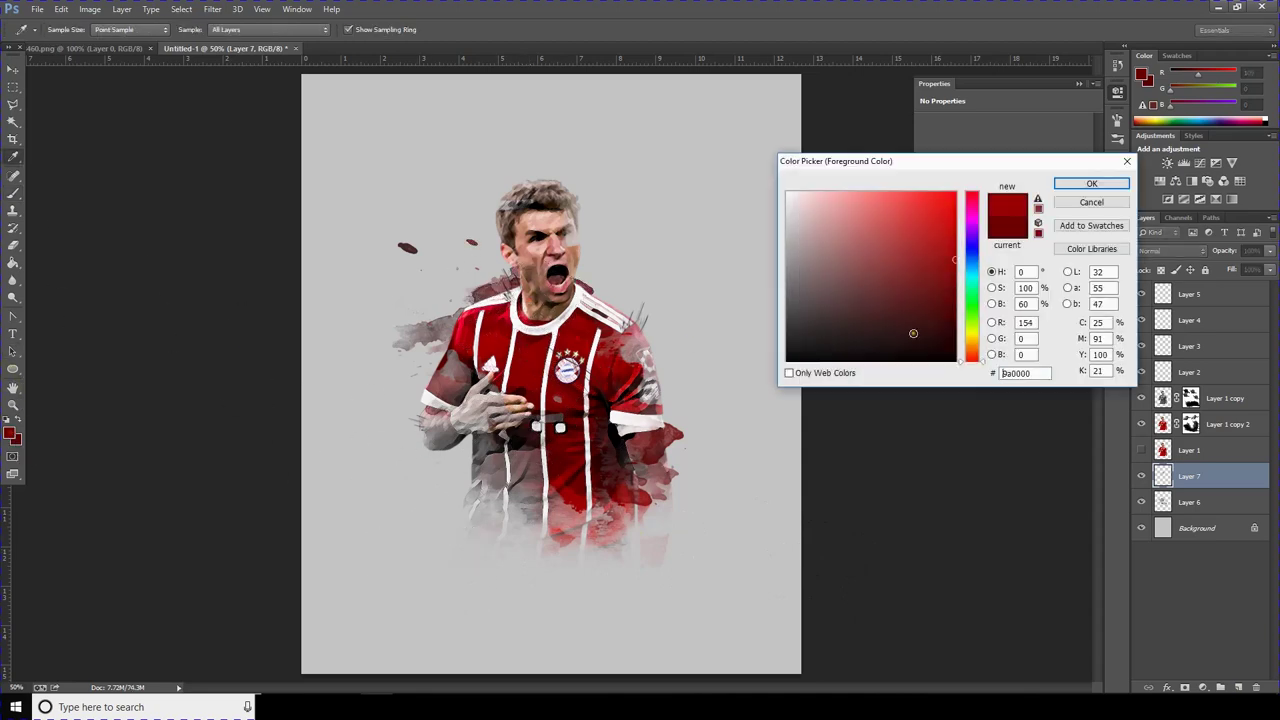
left_click(1091, 184)
Step: Rotate the brush tip to -83° and stamp a red splatter right of the face
left_click(297, 9)
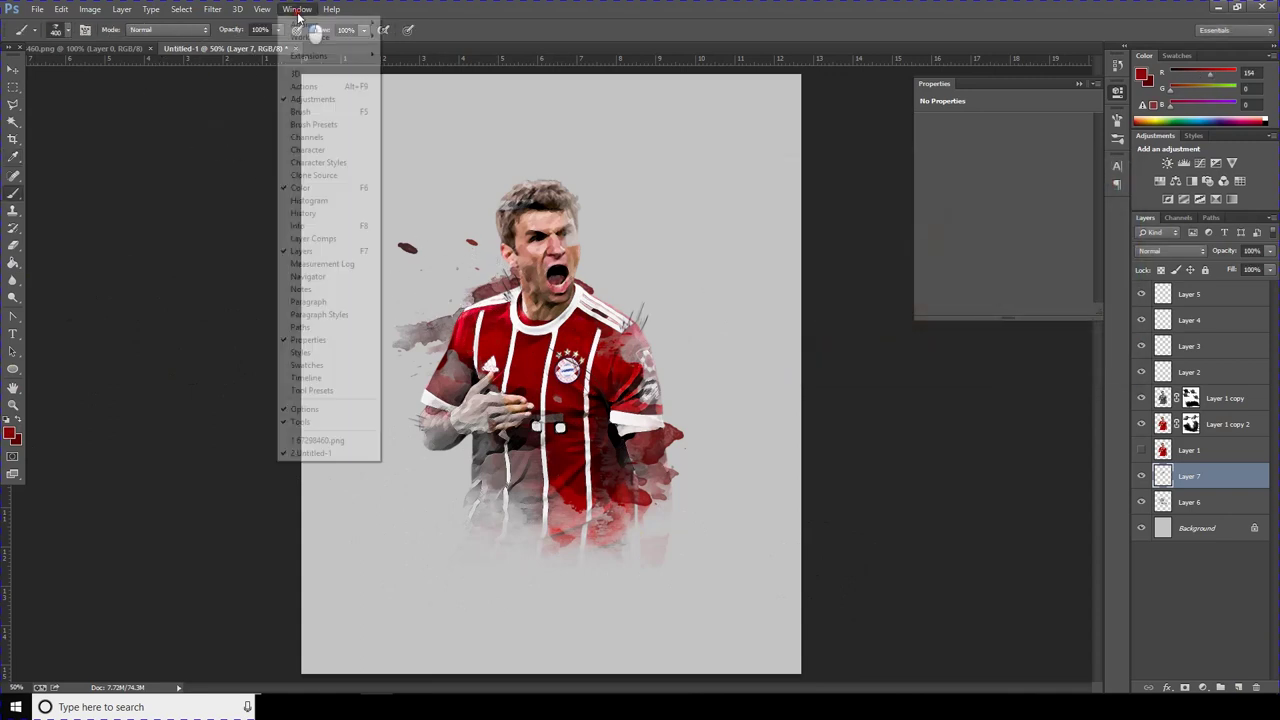
left_click(310, 111)
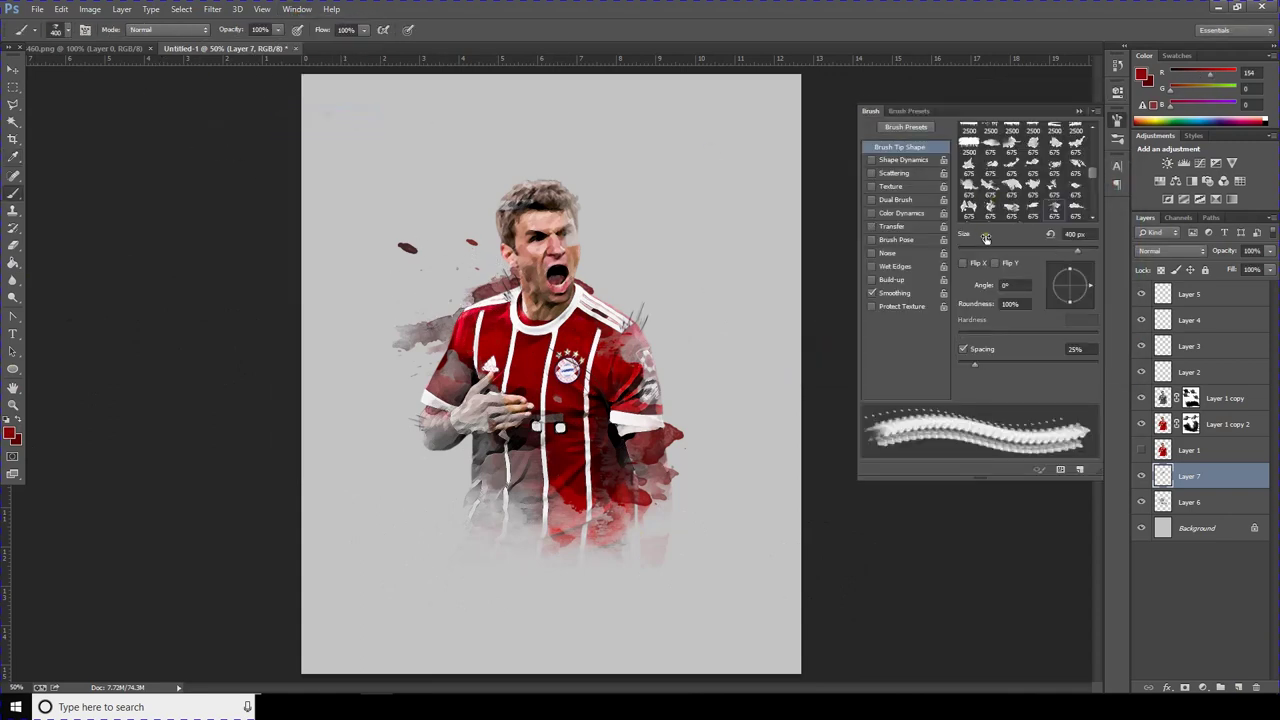
left_click_drag(1093, 288, 1071, 304)
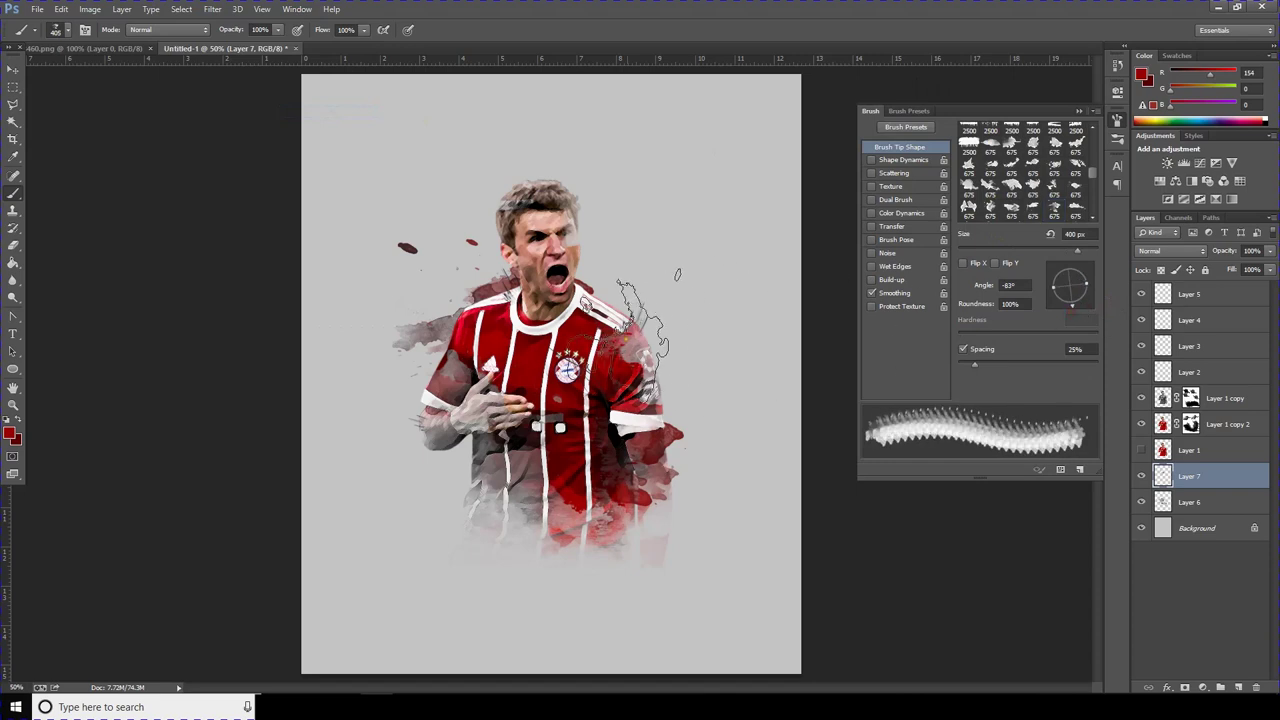
left_click(603, 285)
key("bracketleft")
key("bracketleft")
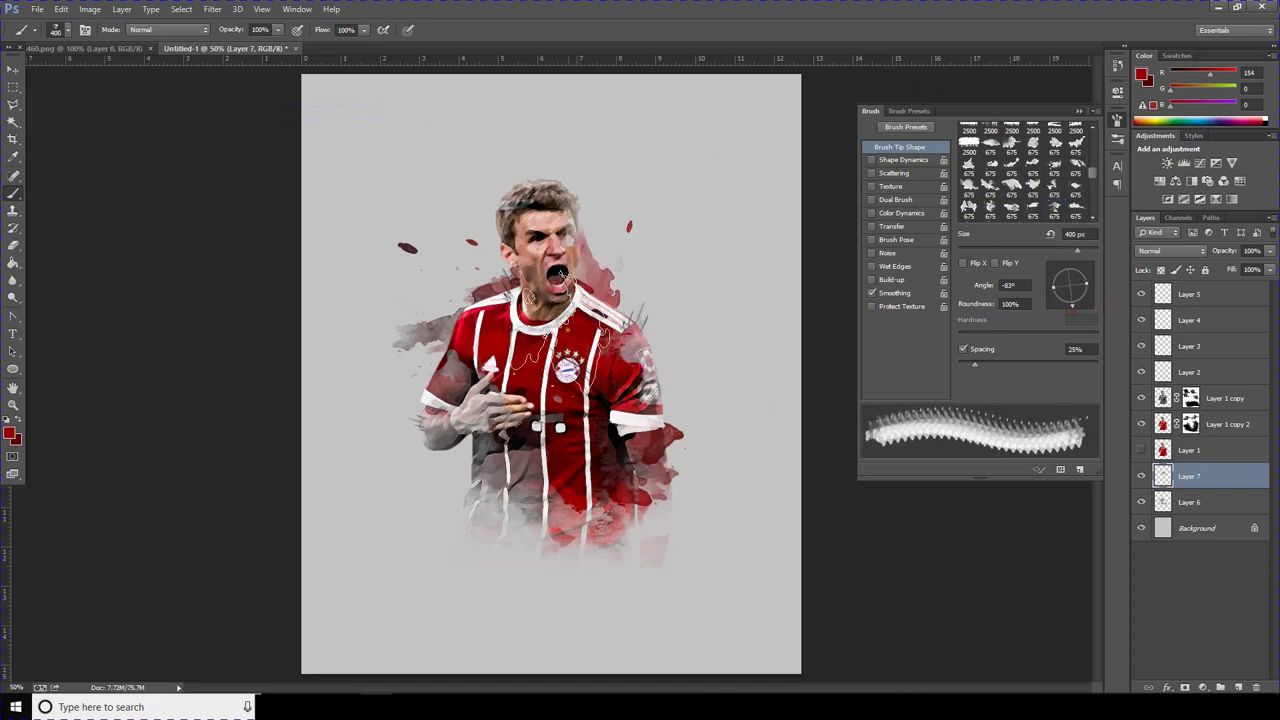
key("bracketleft")
key("bracketleft")
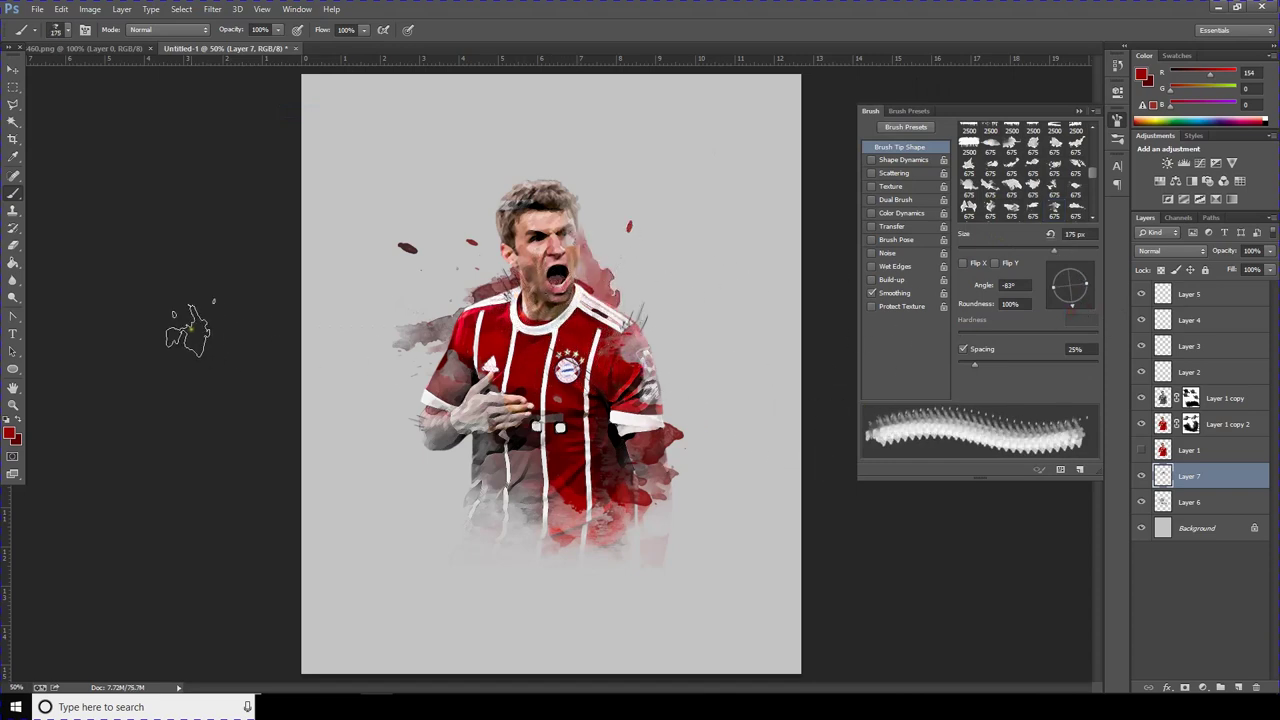
Step: Try a white stroke with a 165° tip, undo it, and pick another splatter brush at 400 px
left_click(9, 432)
left_click(970, 285)
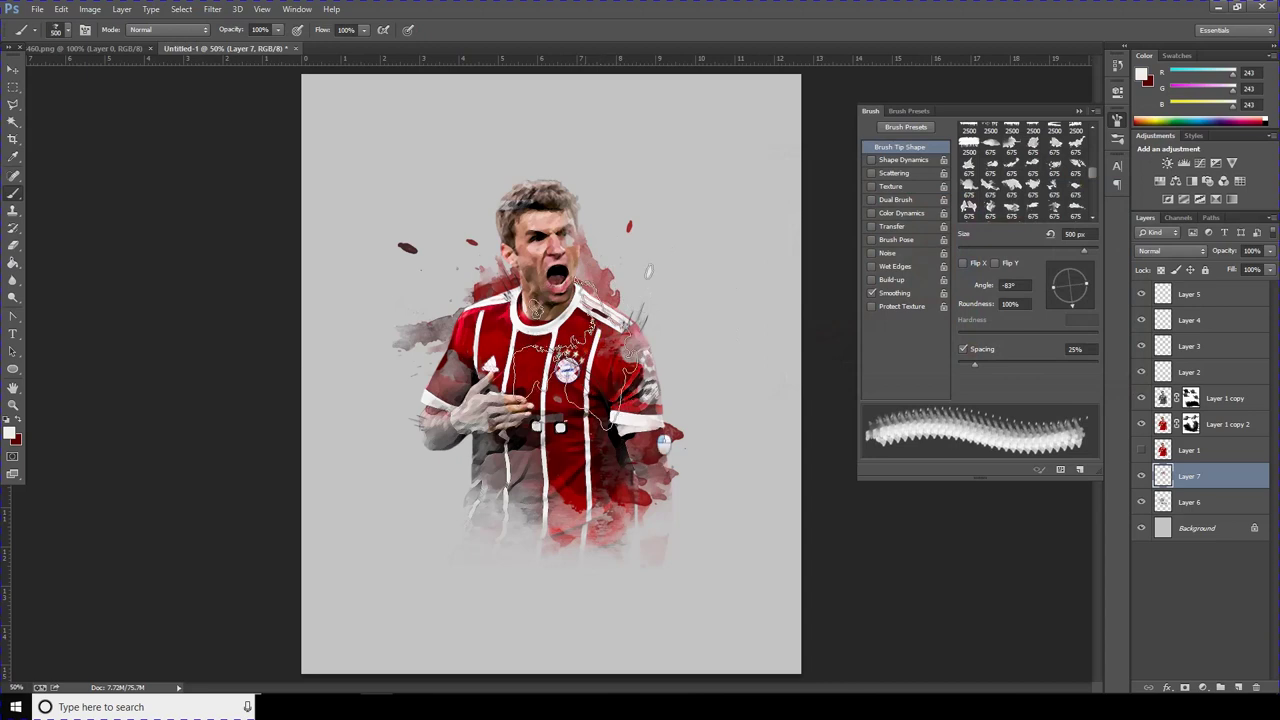
key("bracketleft")
key("bracketleft")
key("bracketleft")
left_click_drag(1085, 298, 1054, 283)
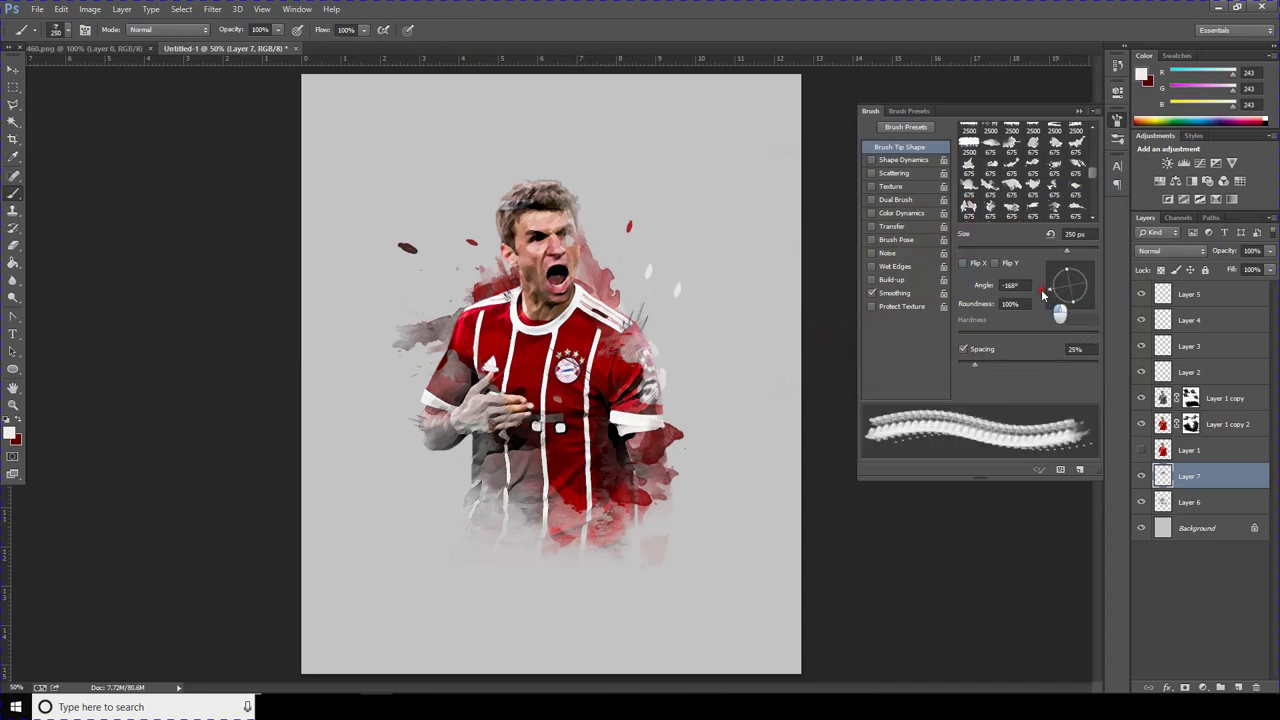
left_click_drag(450, 420, 400, 455)
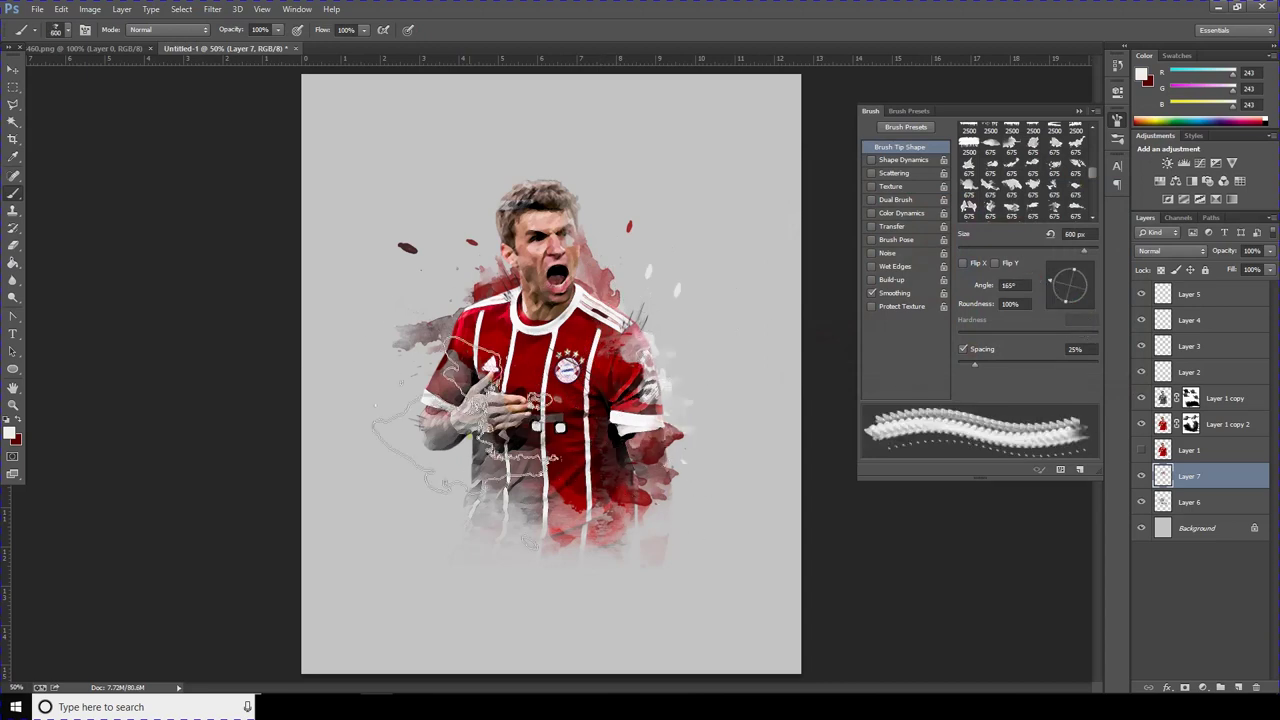
key("bracketright")
key("bracketright")
key("bracketright")
key("ctrl+z")
key("bracketleft")
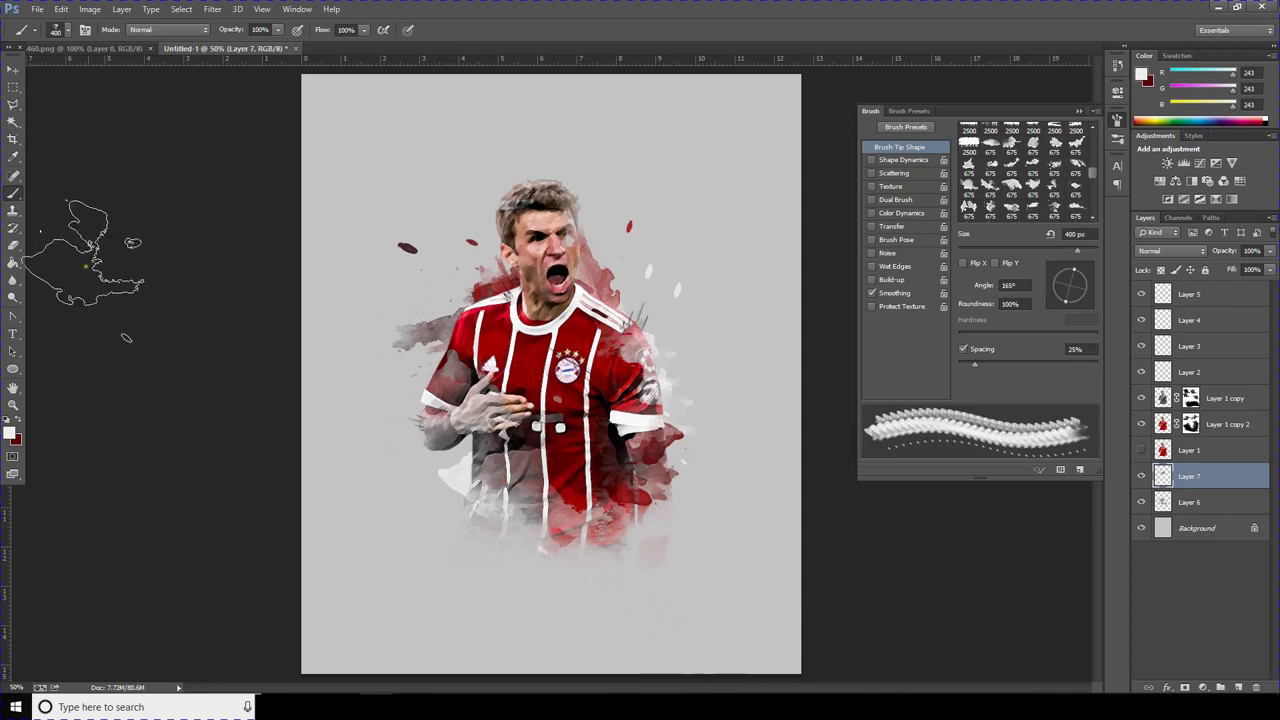
left_click(66, 30)
double_click(133, 172)
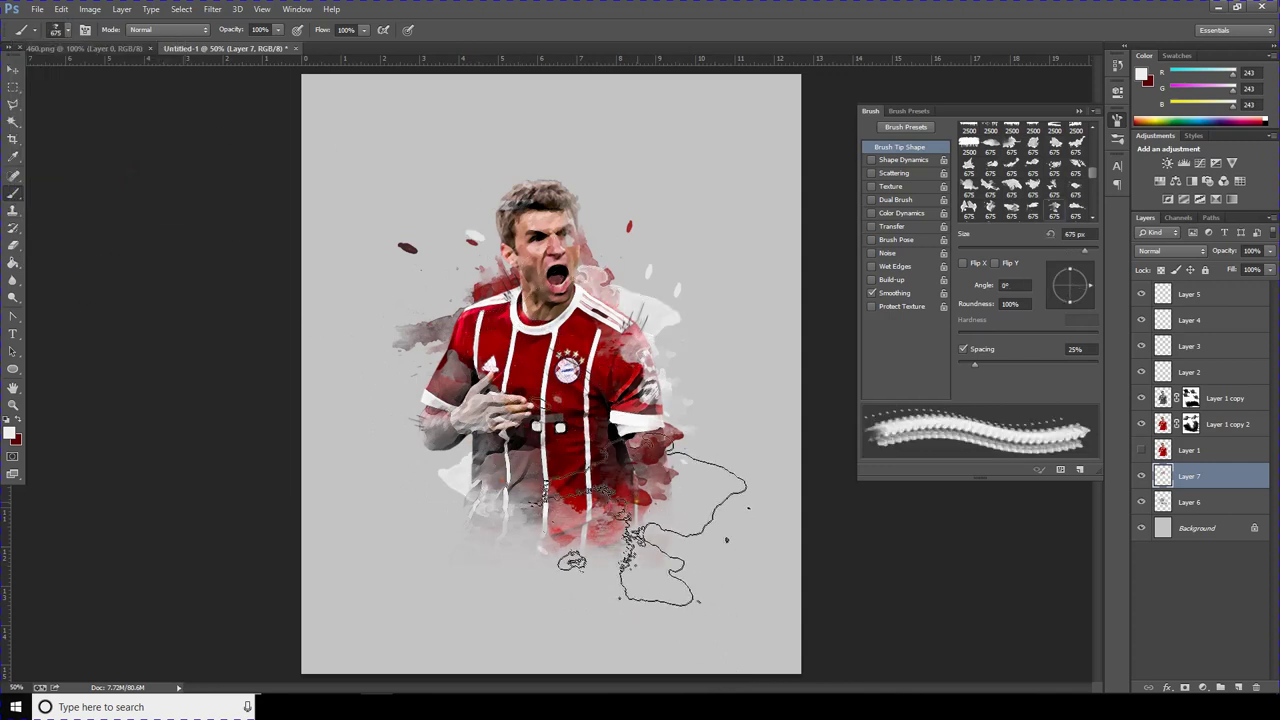
Step: On new Layer 8, paint 313131 dark grey splatters at 250–500 px near the right shoulder
type("313131")
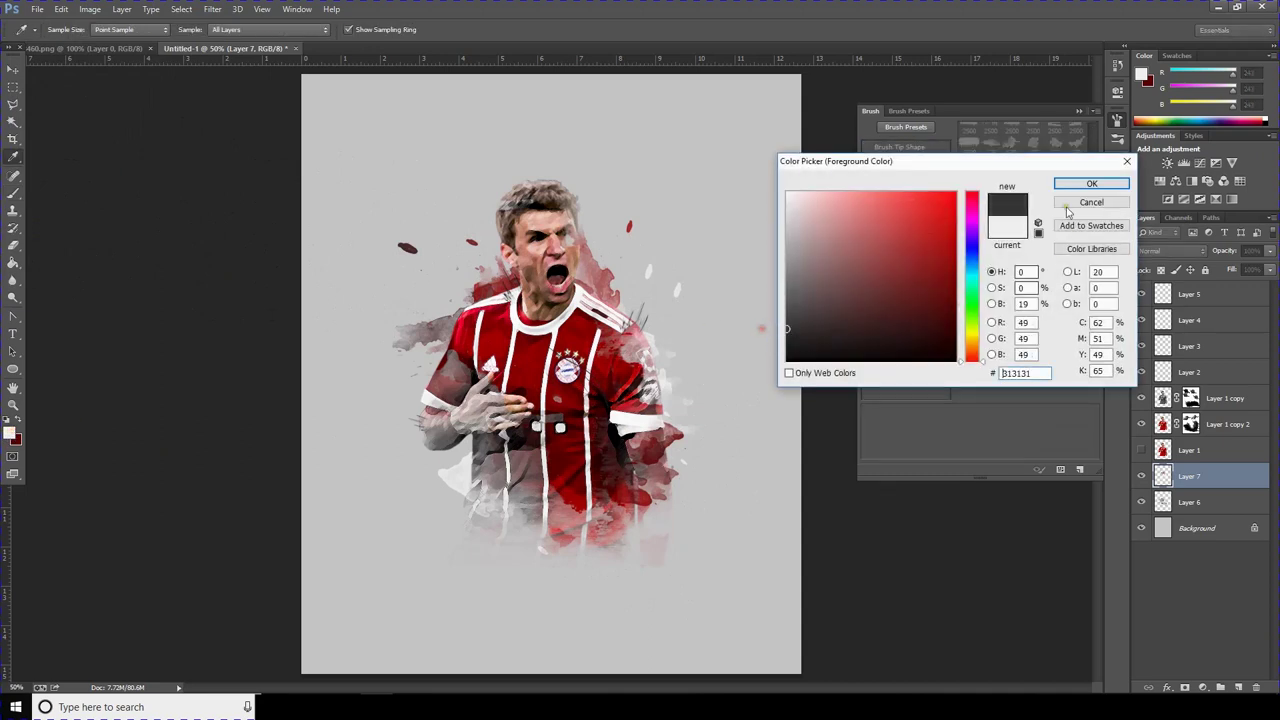
key("Return")
left_click(1238, 688)
key("bracketleft")
key("bracketleft")
key("bracketleft")
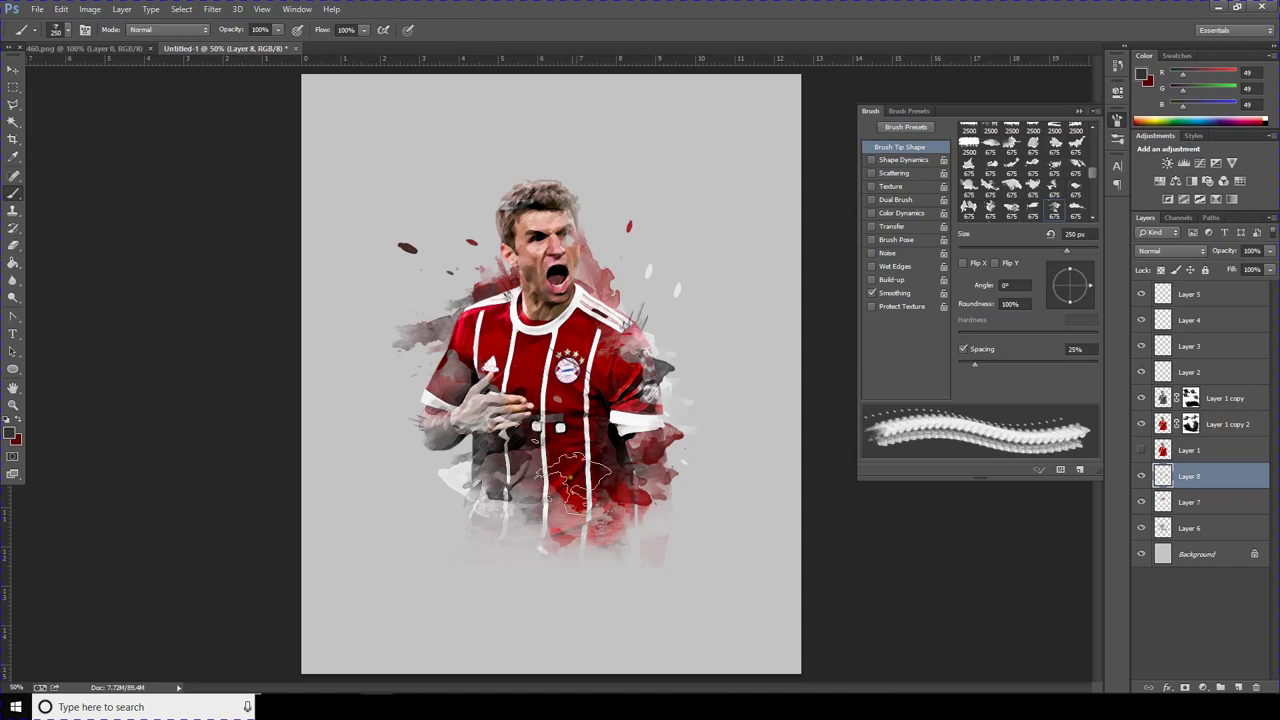
left_click_drag(640, 300, 655, 360)
key("bracketright")
key("bracketright")
key("bracketright")
left_click_drag(1088, 290, 1056, 330)
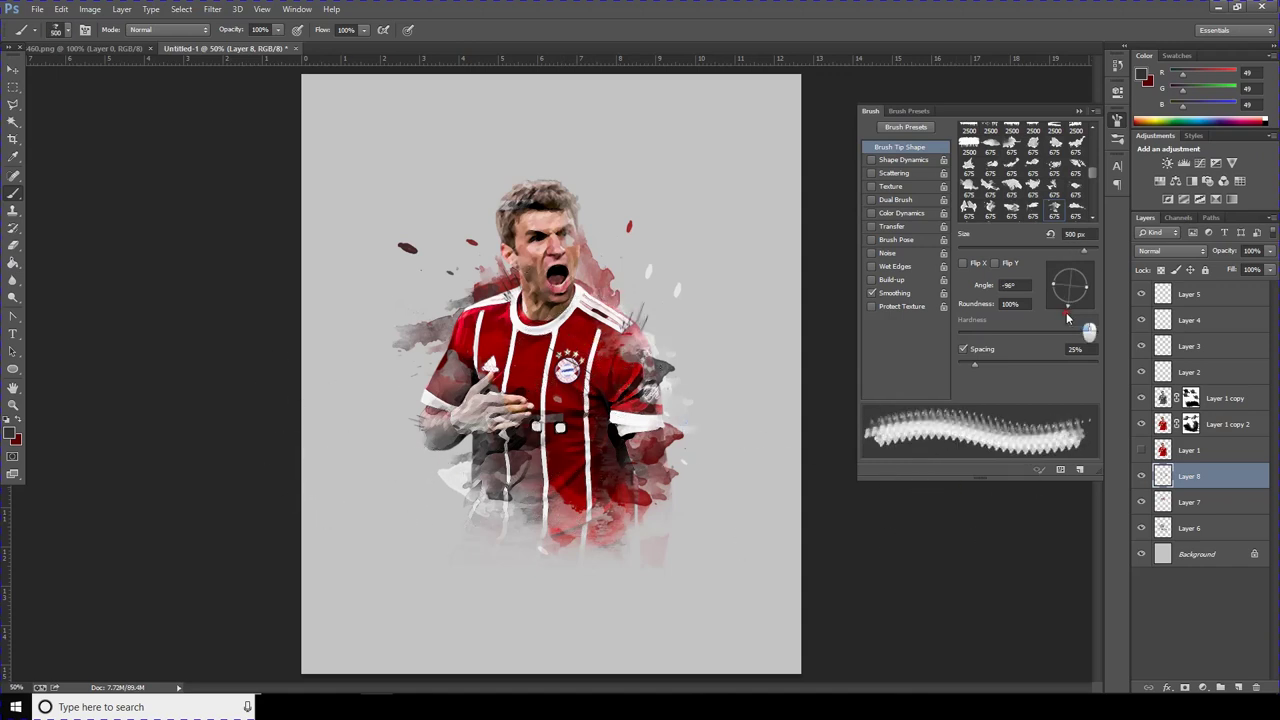
left_click(615, 350)
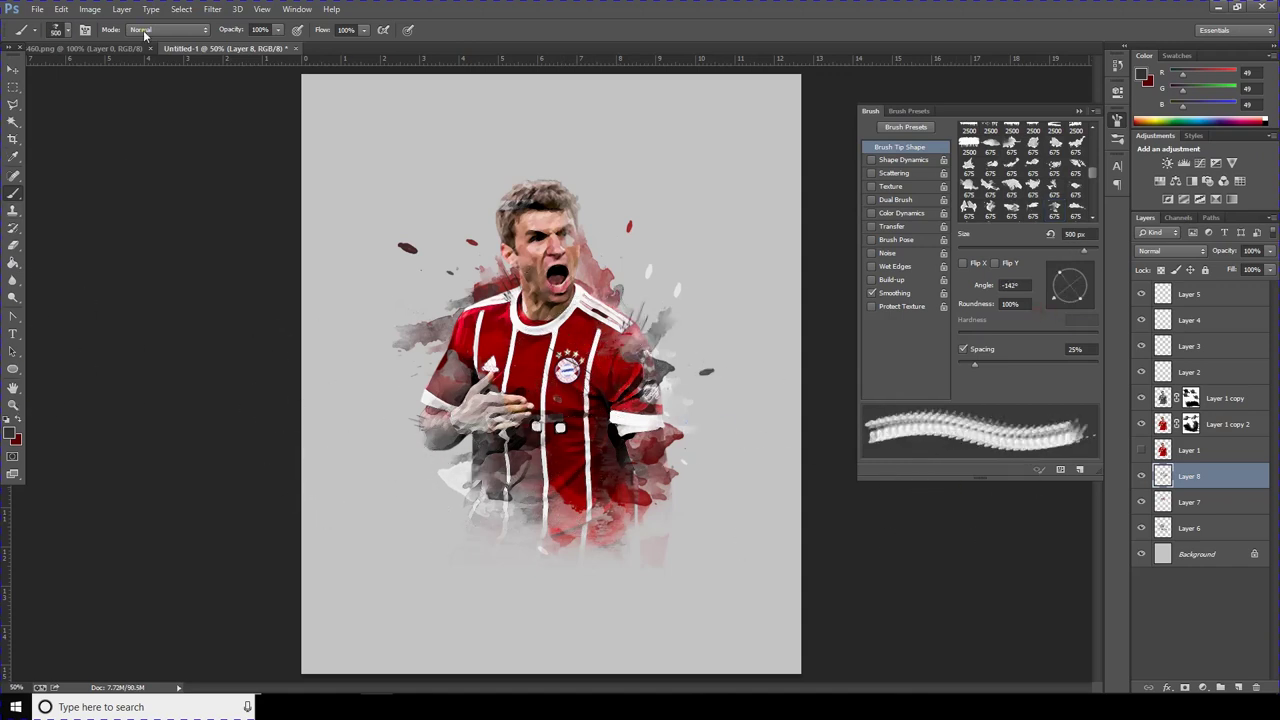
Step: Close the brush settings, select Layer 5, and bring up the shape tool options
left_click(13, 68)
left_click(1078, 113)
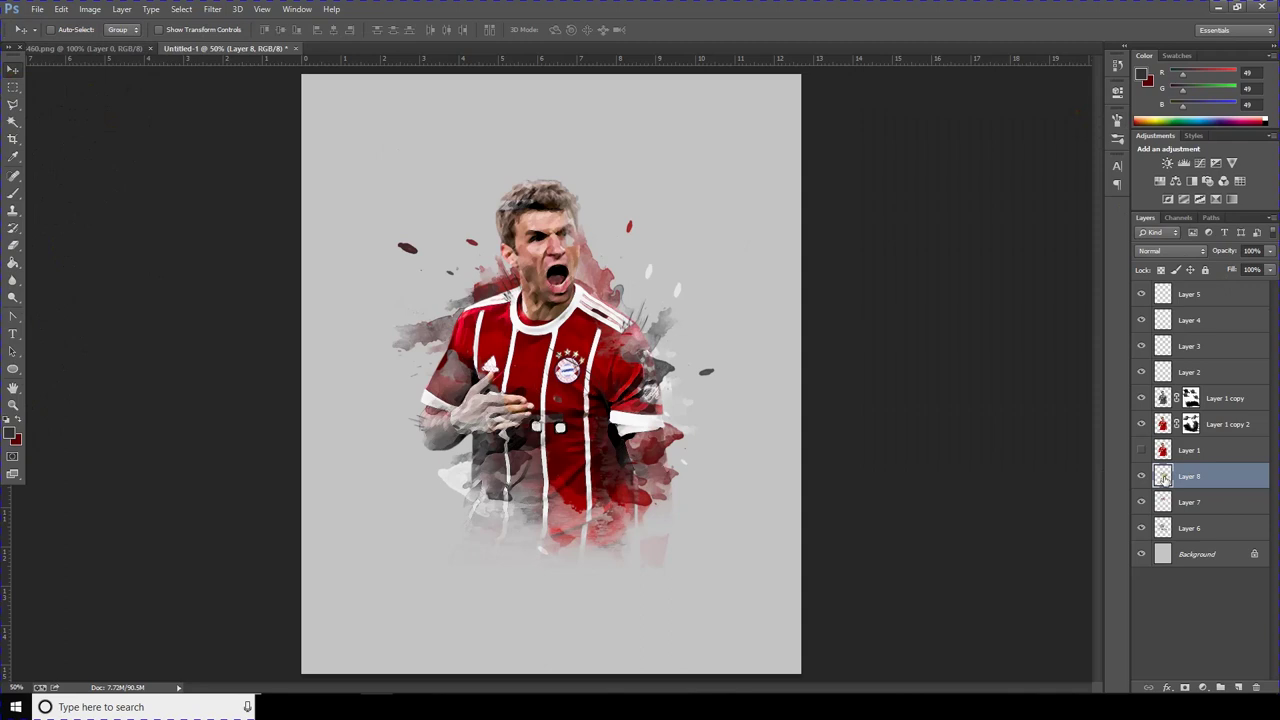
left_click(1189, 294)
key("u")
right_click(15, 373)
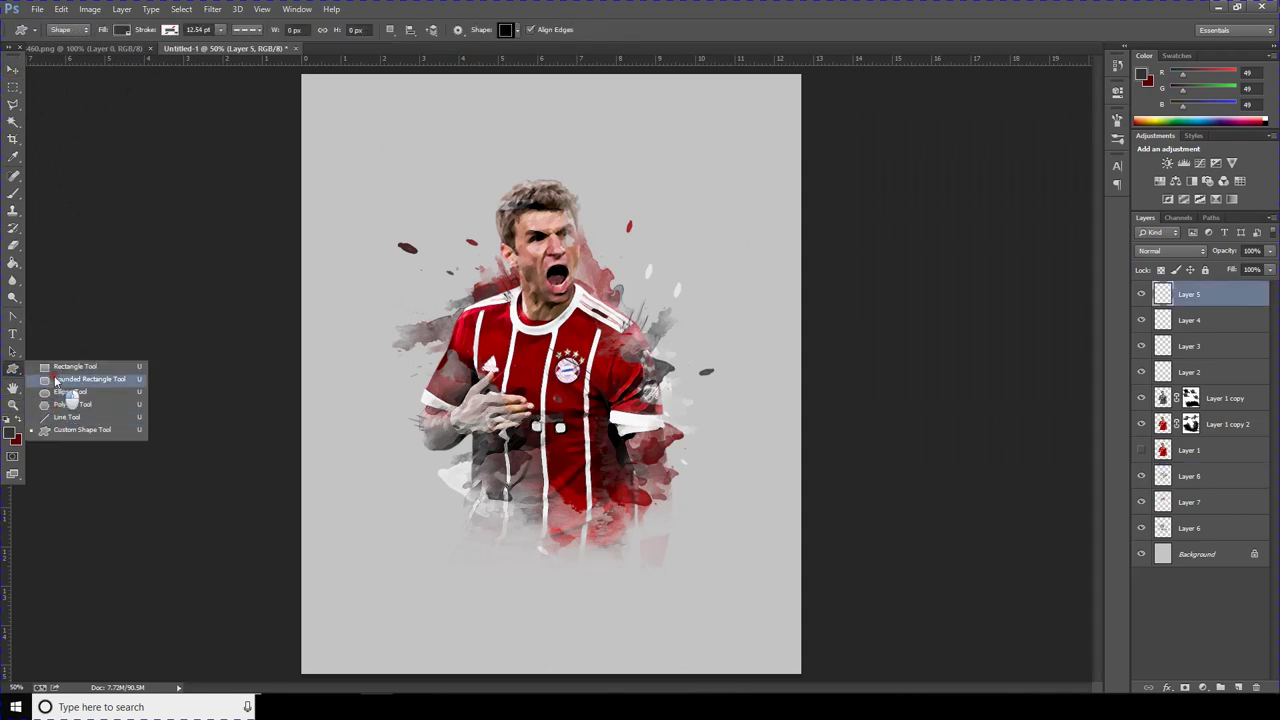
Step: Draw dark grey Rectangle 1, about 622 × 1252 px, over the poster's centre
left_click(60, 368)
left_click_drag(441, 149, 649, 566)
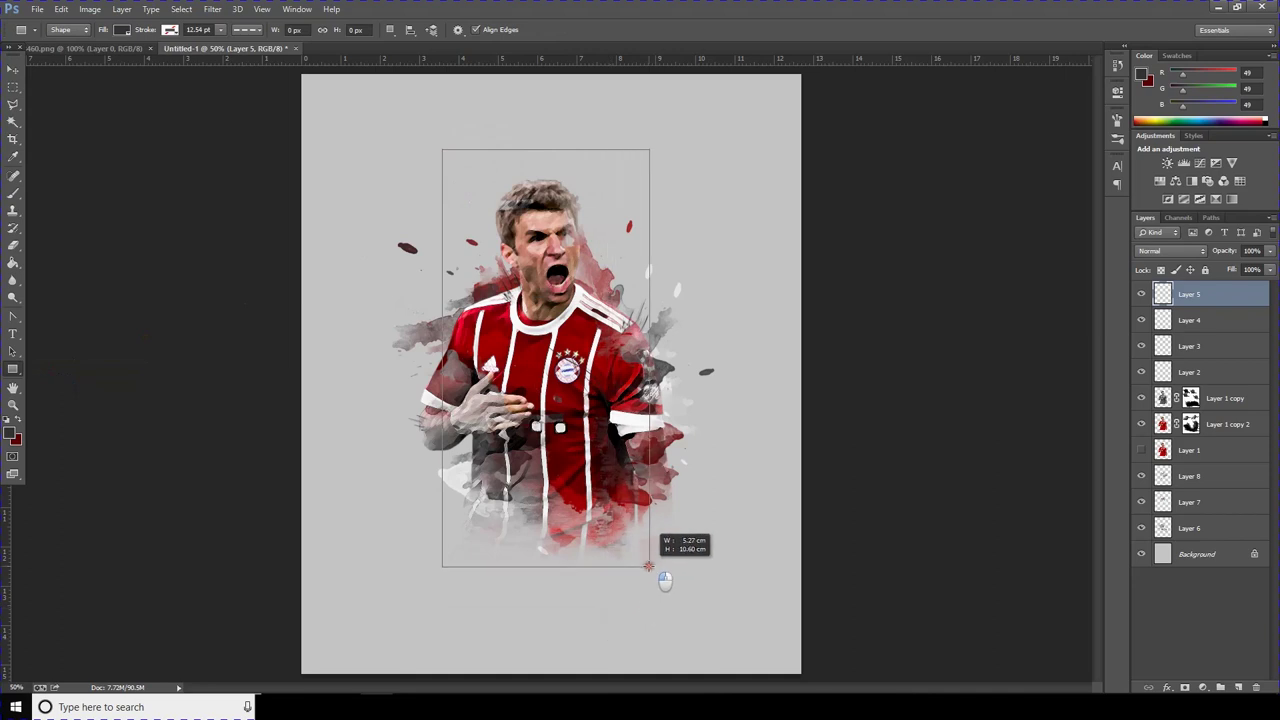
left_click_drag(637, 557, 637, 557)
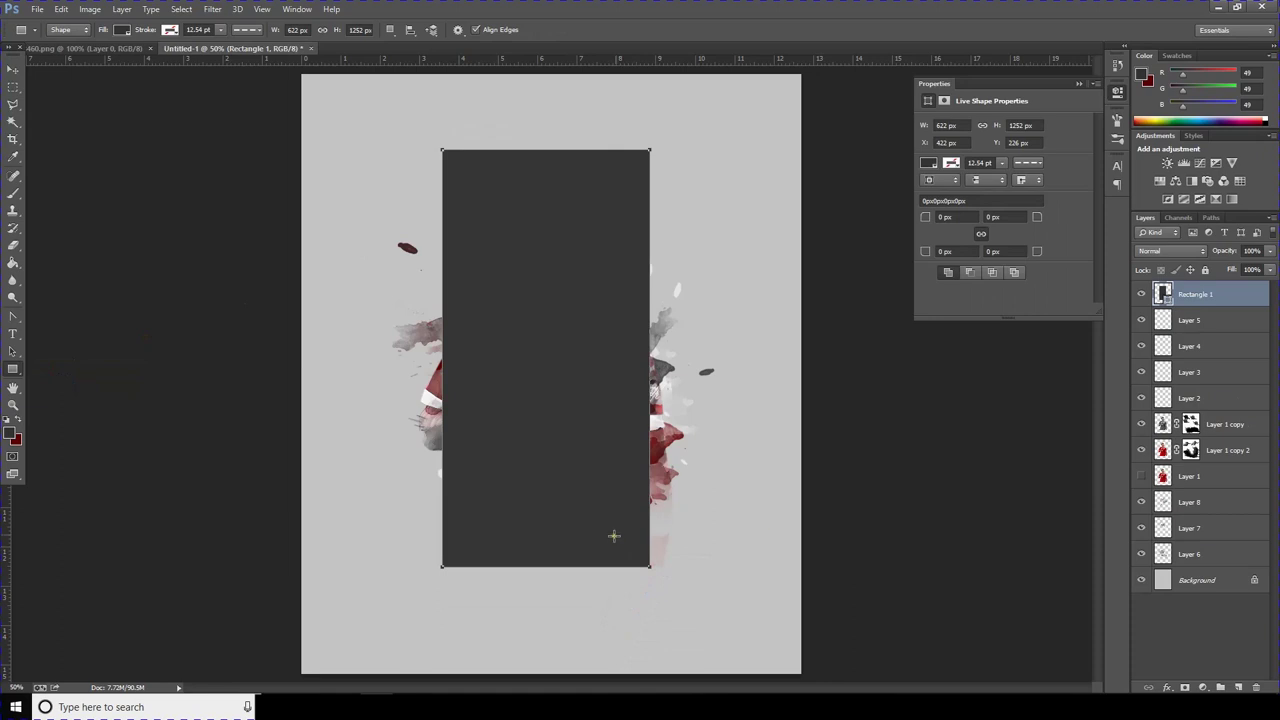
left_click(1208, 325)
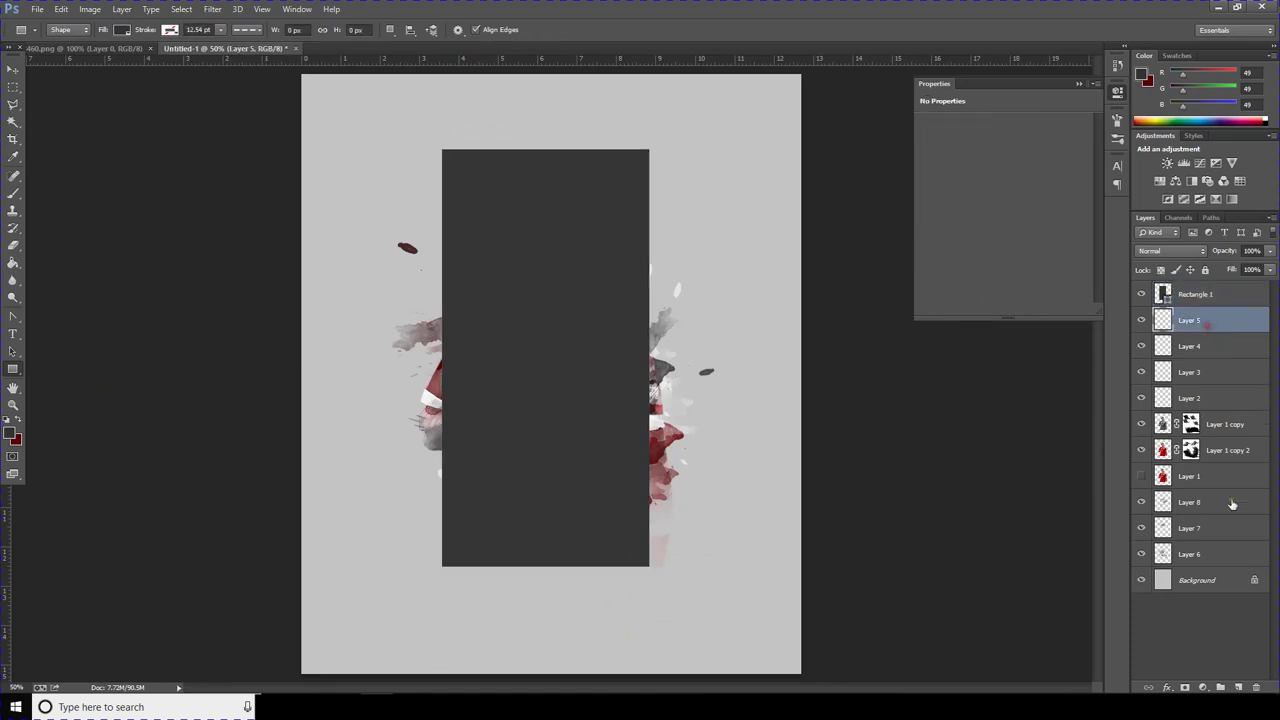
Step: Group Layer 5 through Layer 6 into Group 1, undoing an accidental clipping mask
left_click(1216, 563, "shift")
right_click(1227, 566)
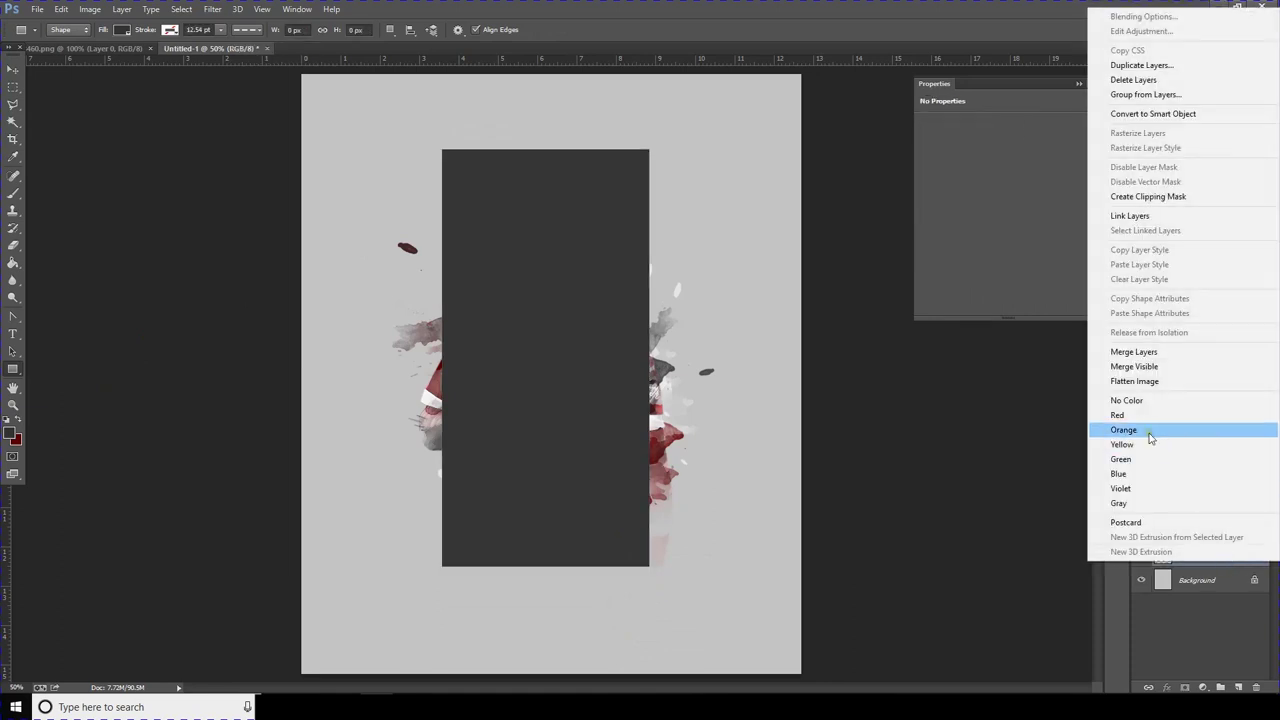
left_click(1158, 200)
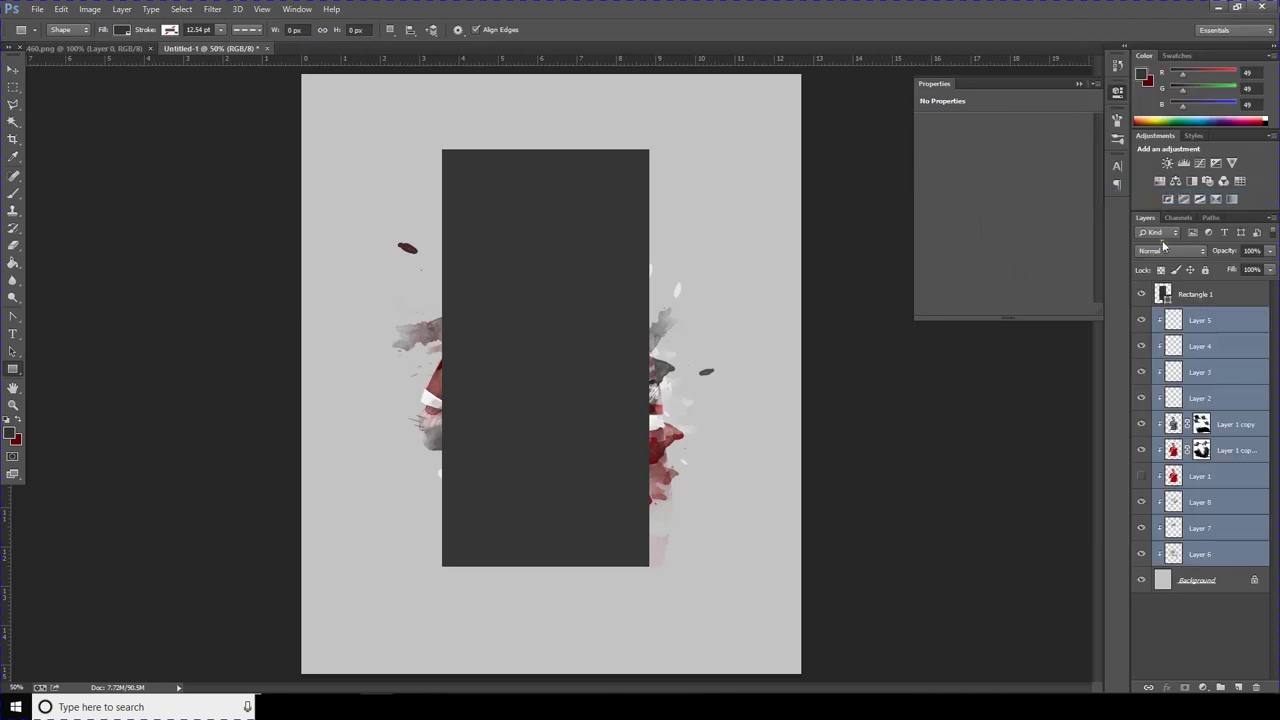
key("ctrl+z")
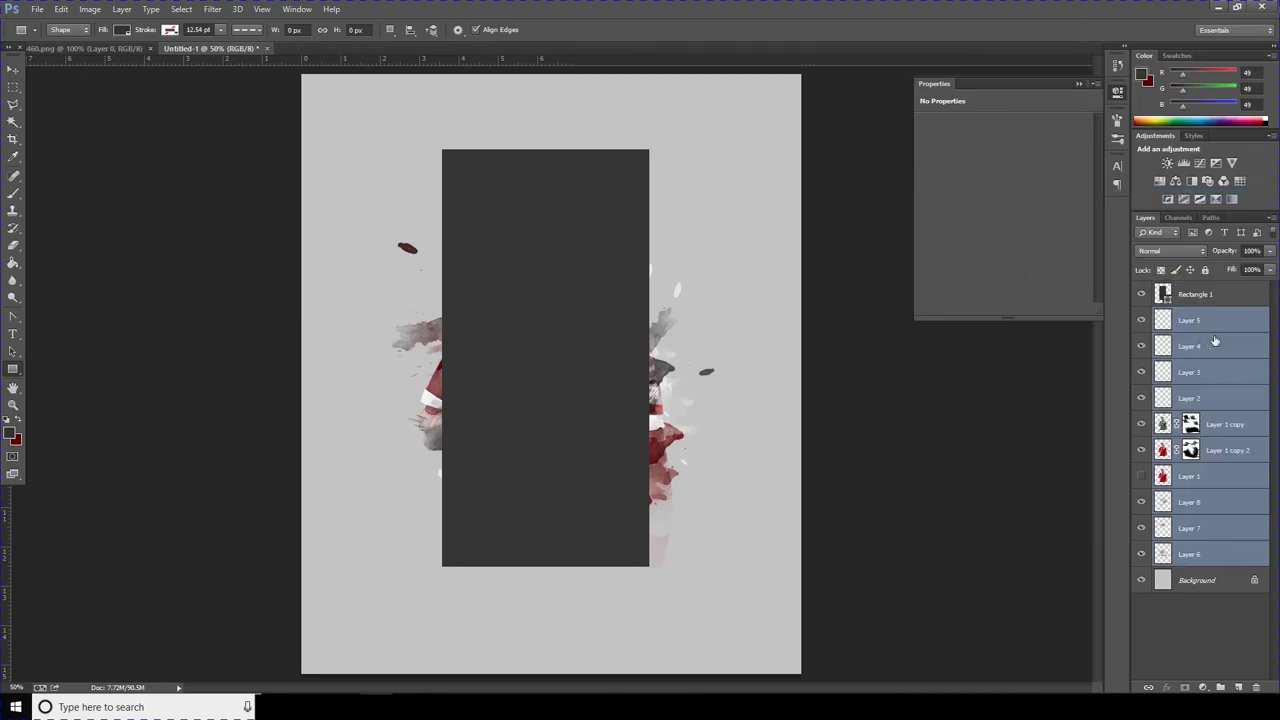
right_click(1214, 340)
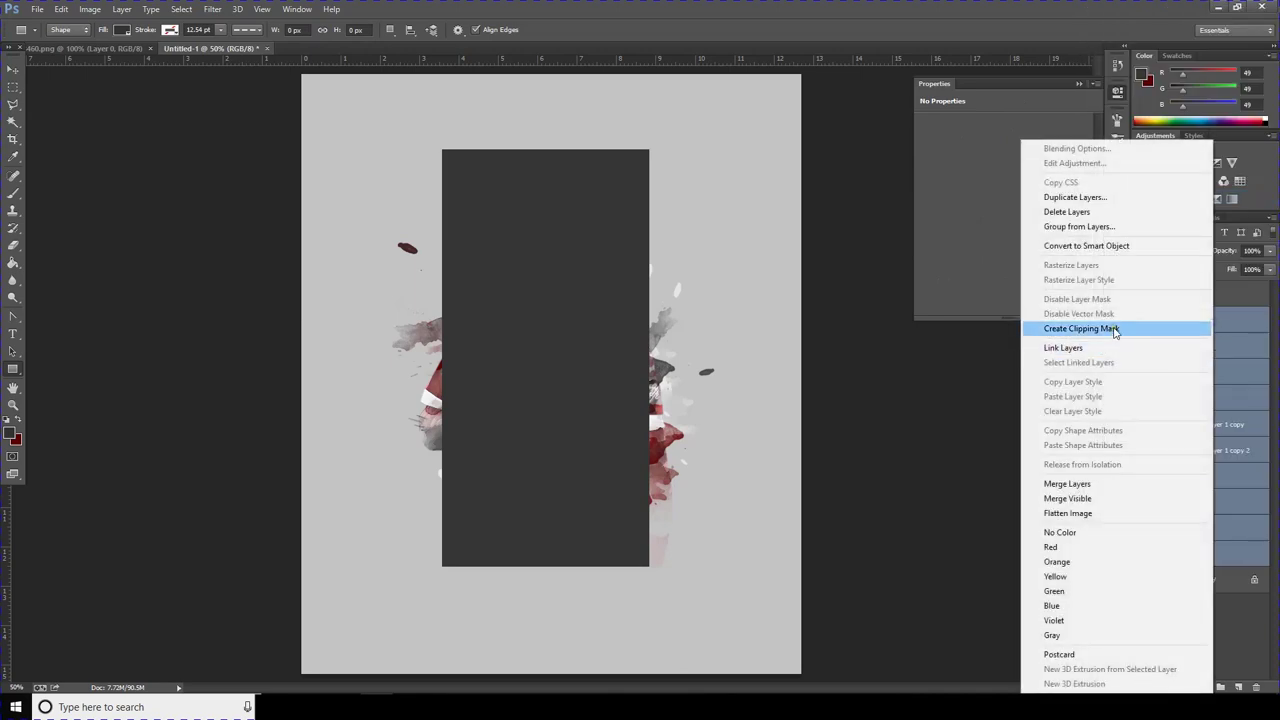
left_click(1057, 229)
left_click(778, 231)
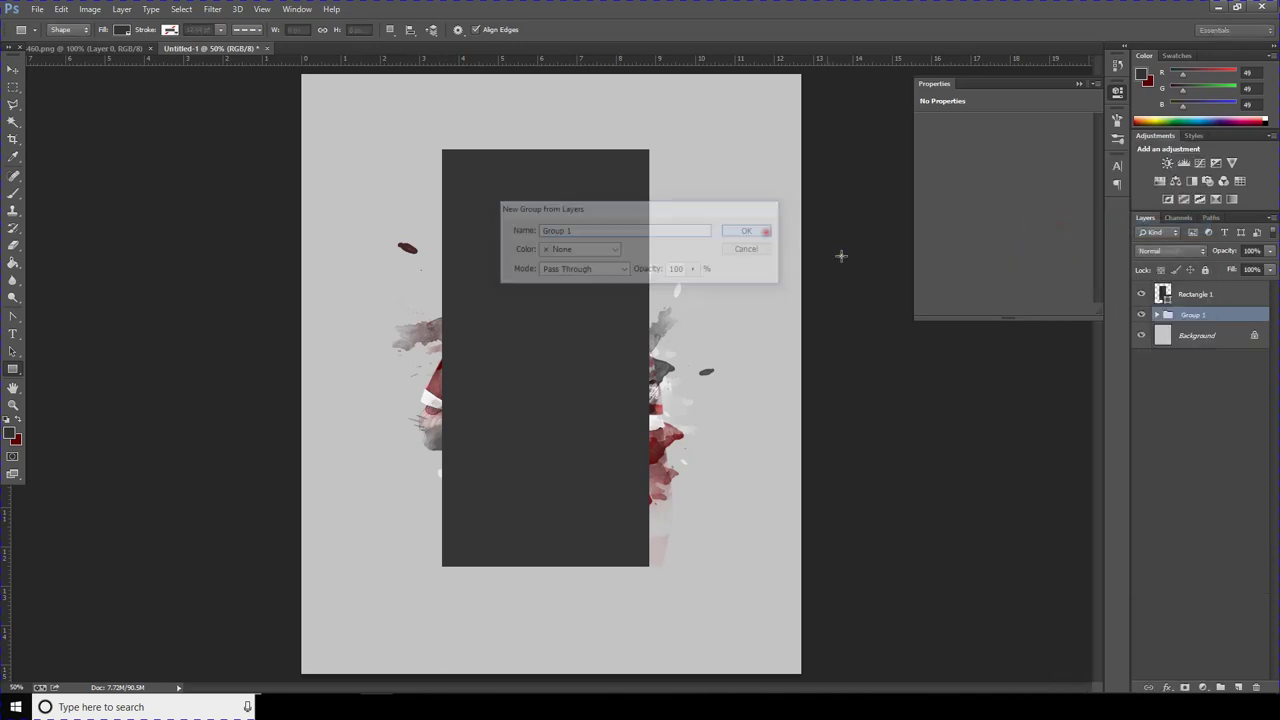
left_click(1197, 295)
mouse_move(1199, 297)
left_mouse_down()
mouse_move(1209, 336)
mouse_move(1173, 292)
left_mouse_up()
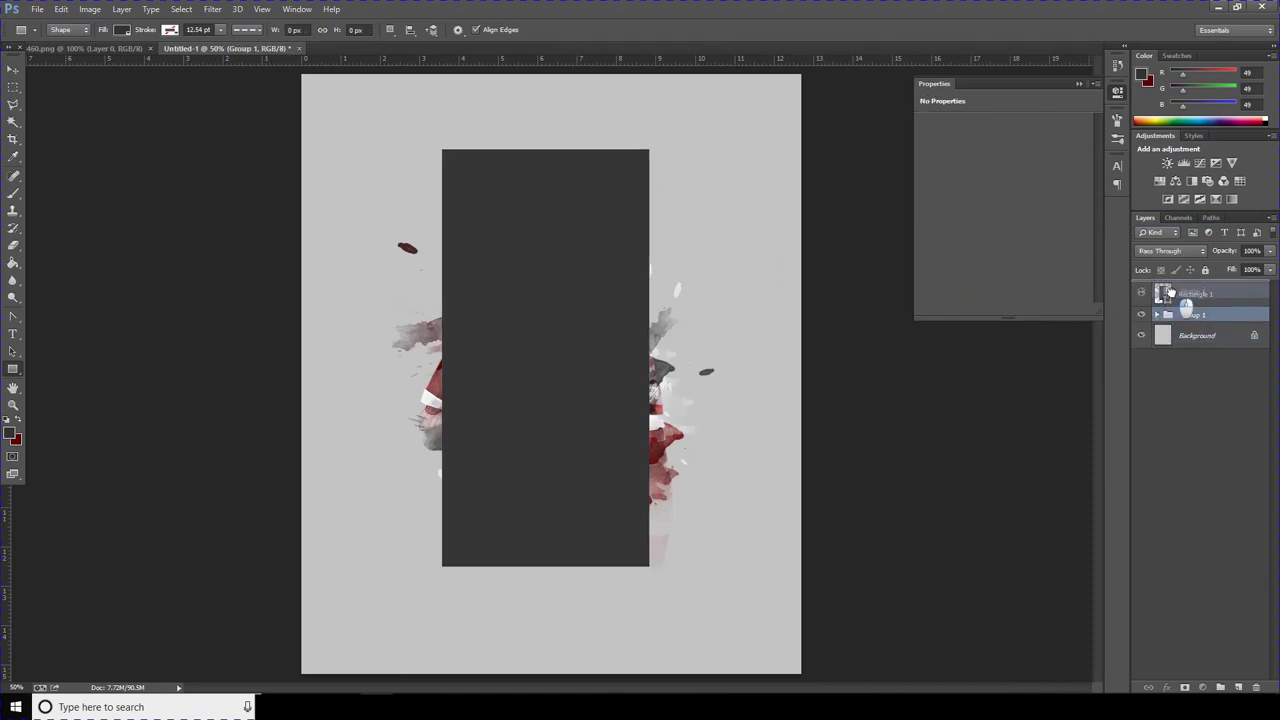
Step: Put Rectangle 1 beneath Group 1 so the grey panel backs the player
right_click(1196, 296)
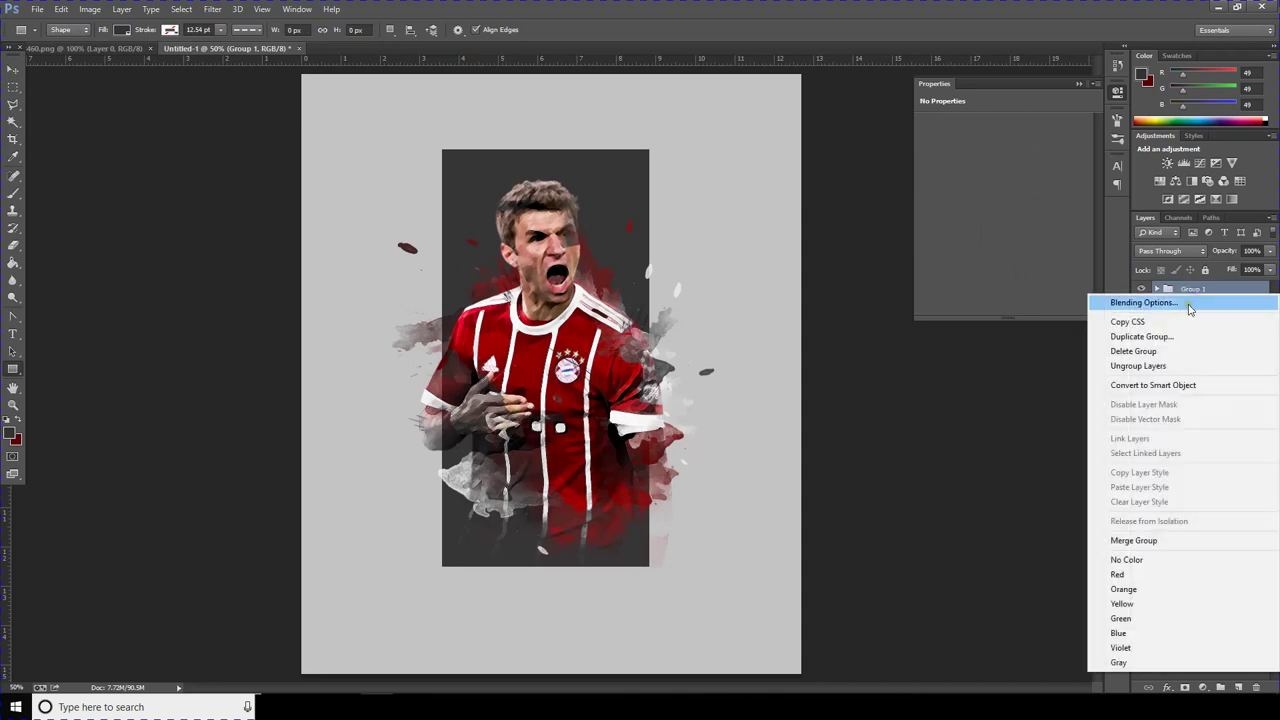
left_click(1052, 461)
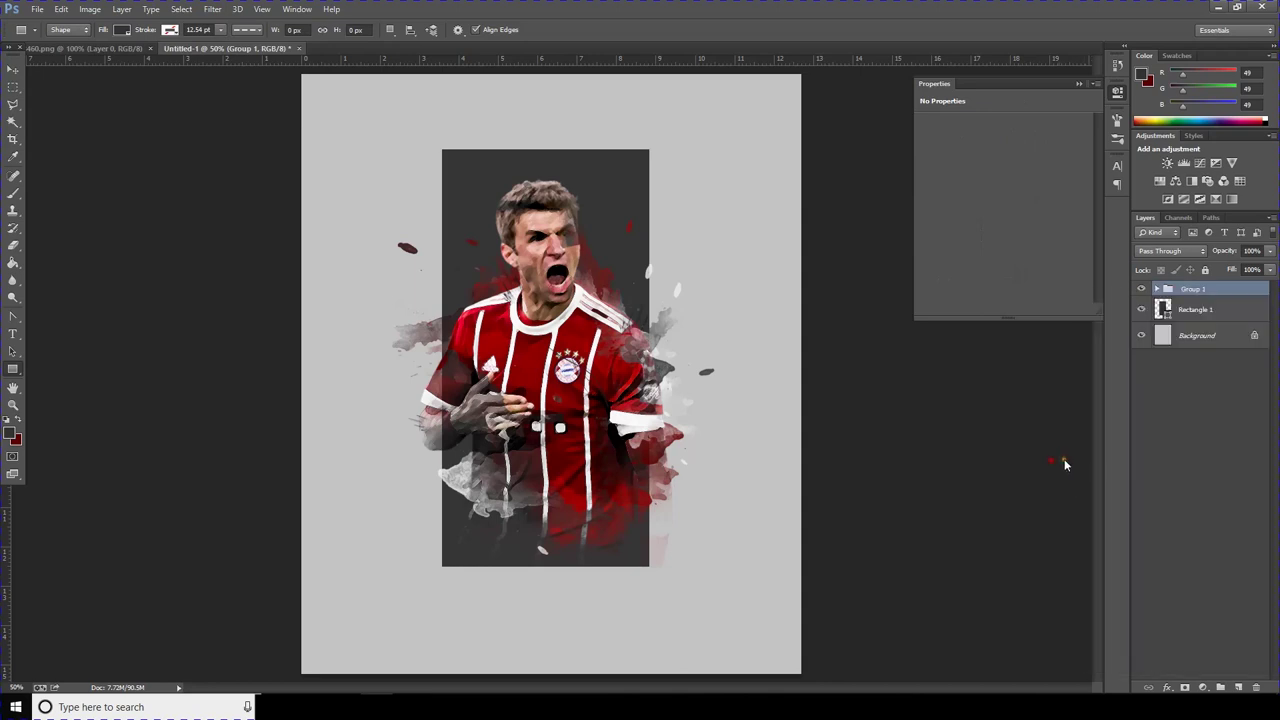
right_click(1232, 294)
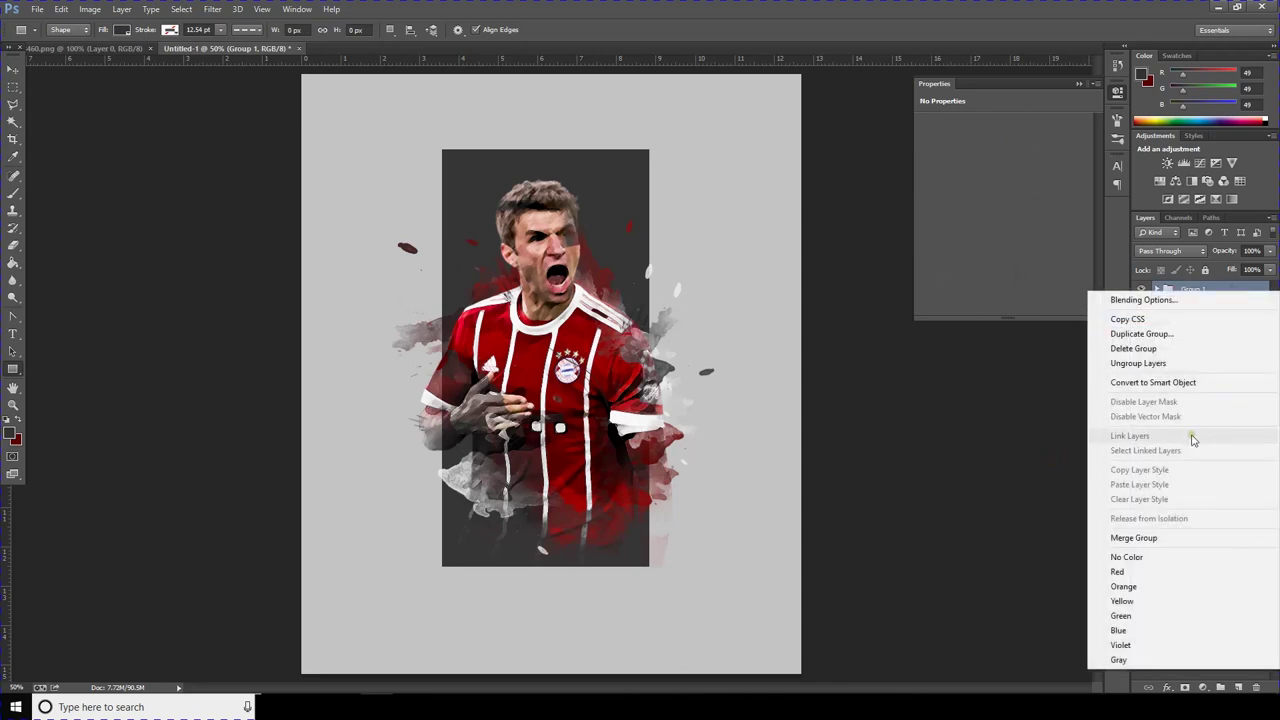
left_click(1045, 448)
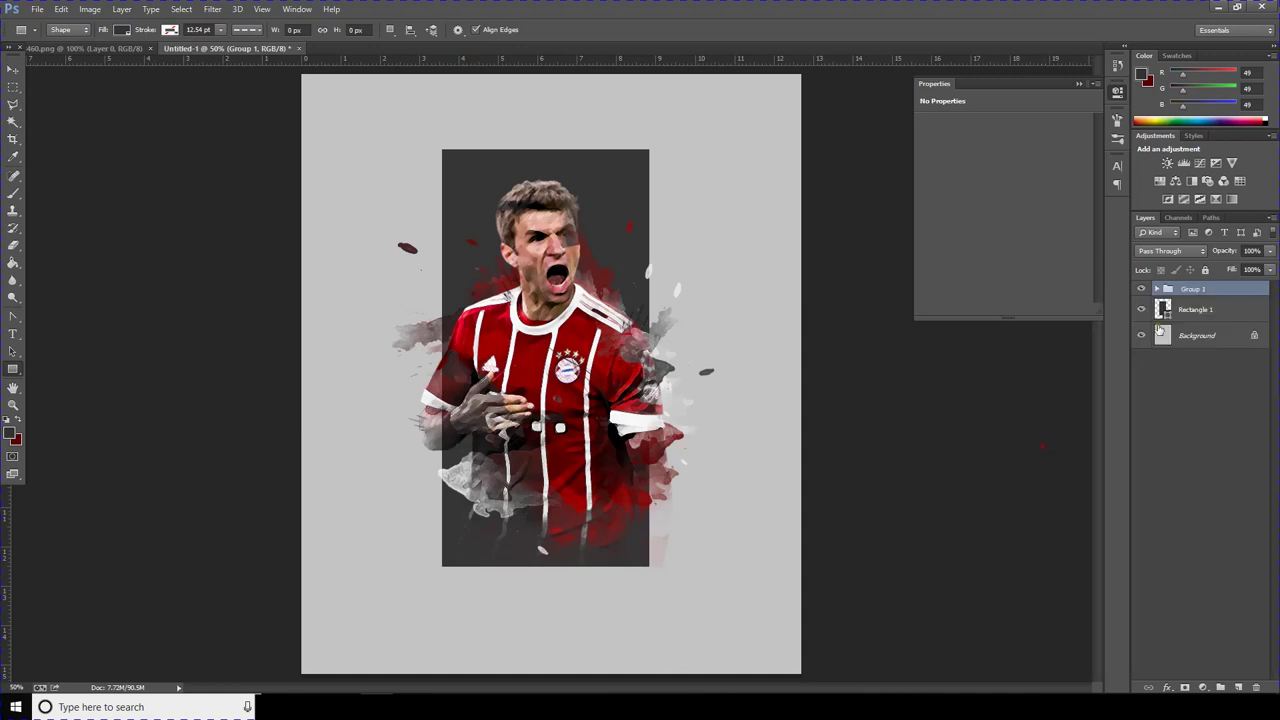
right_click(1267, 289)
left_click(971, 434)
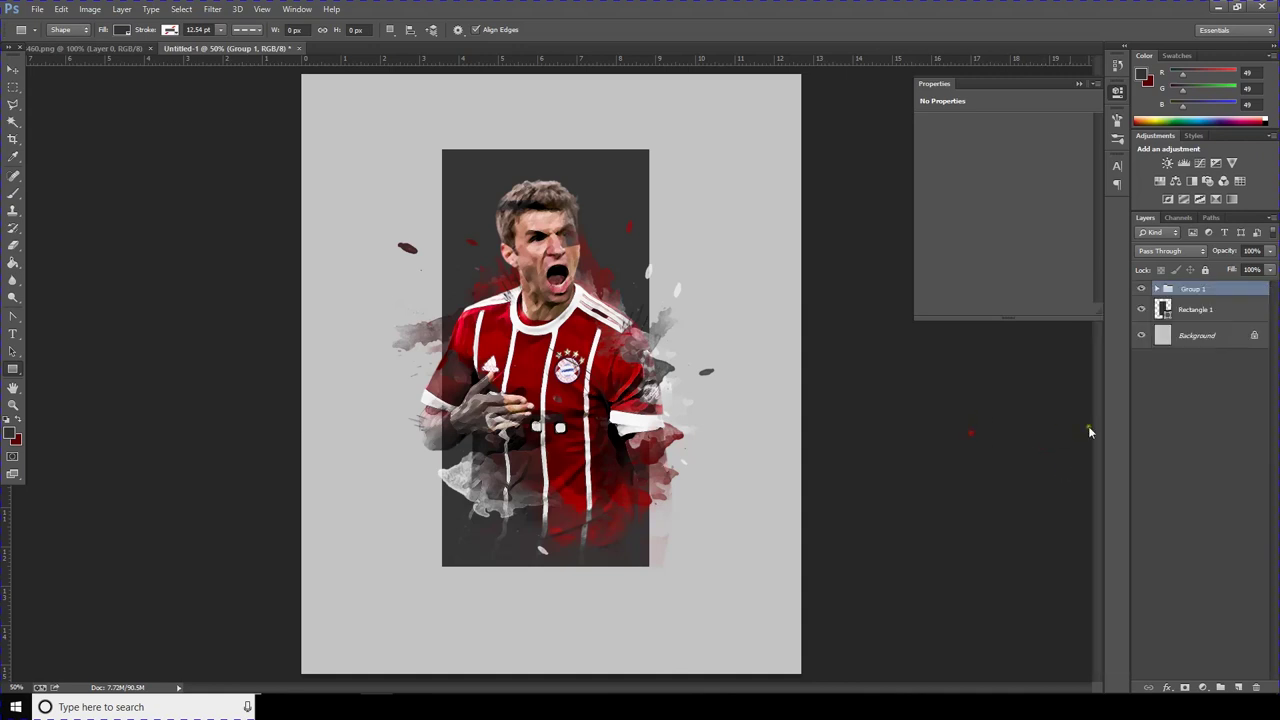
left_click(1195, 340)
left_click(1190, 310)
right_click(1221, 292)
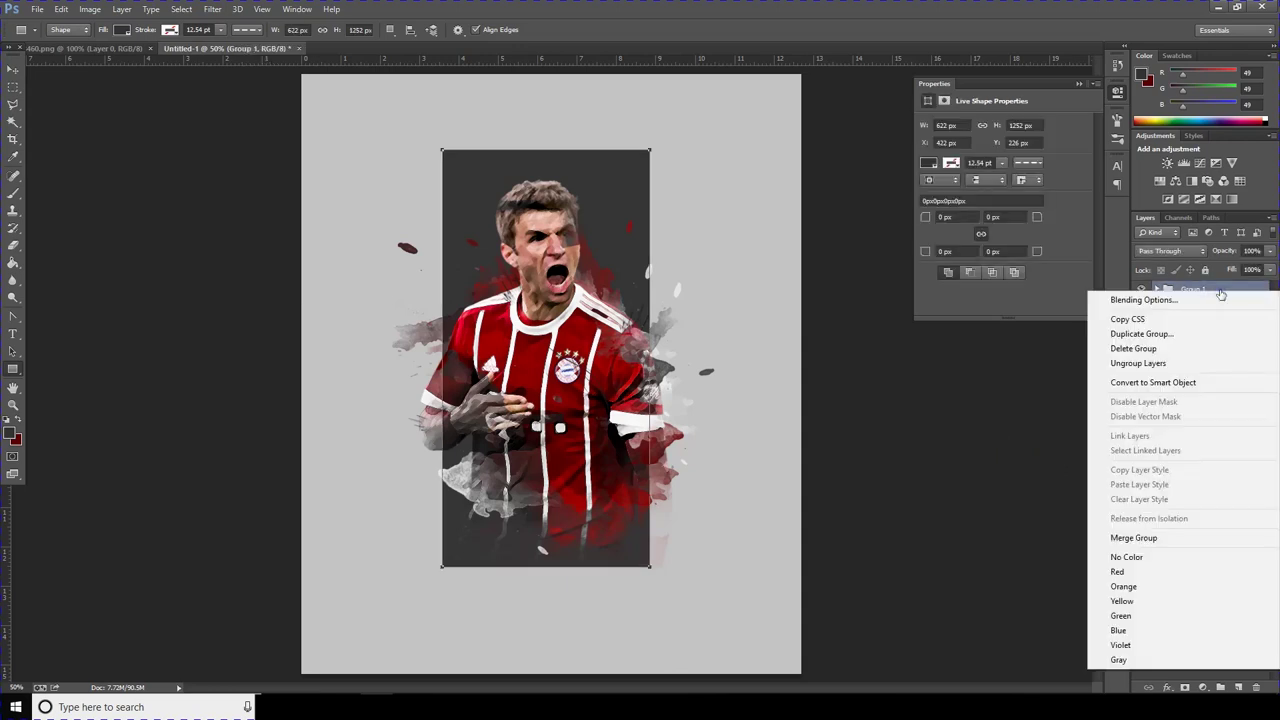
left_click(1035, 482)
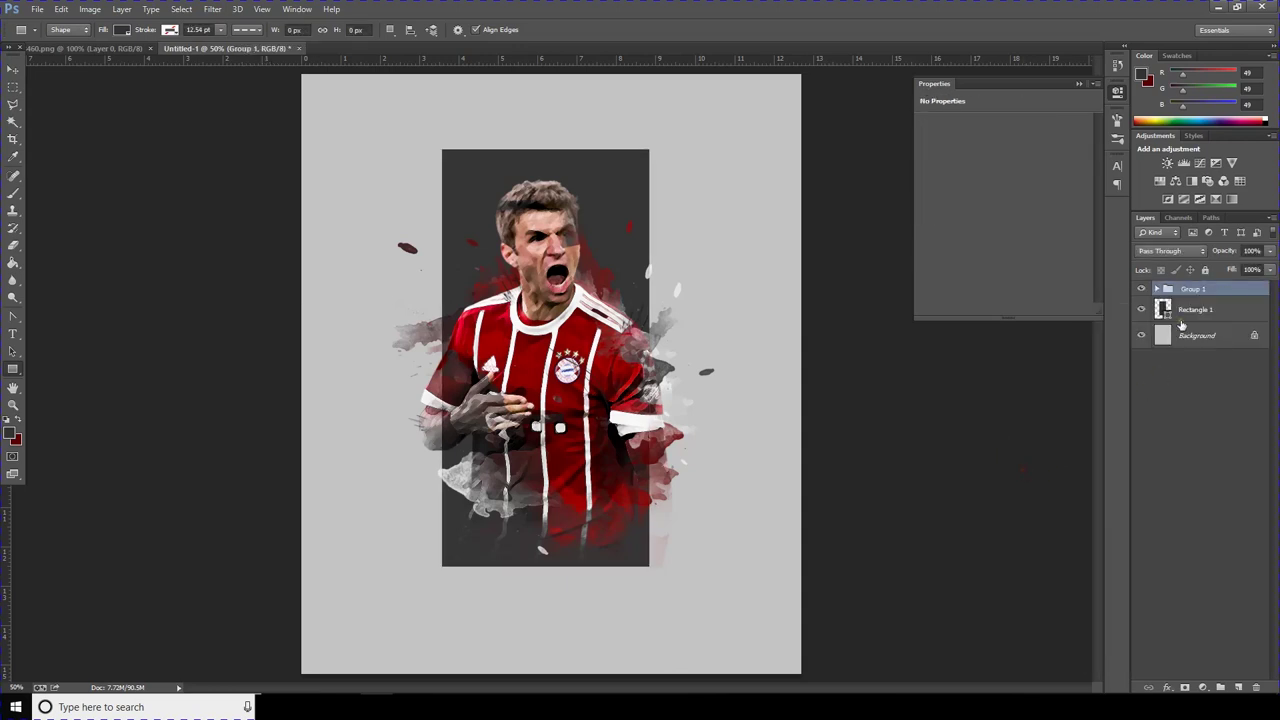
left_click_drag(1197, 313, 1210, 314)
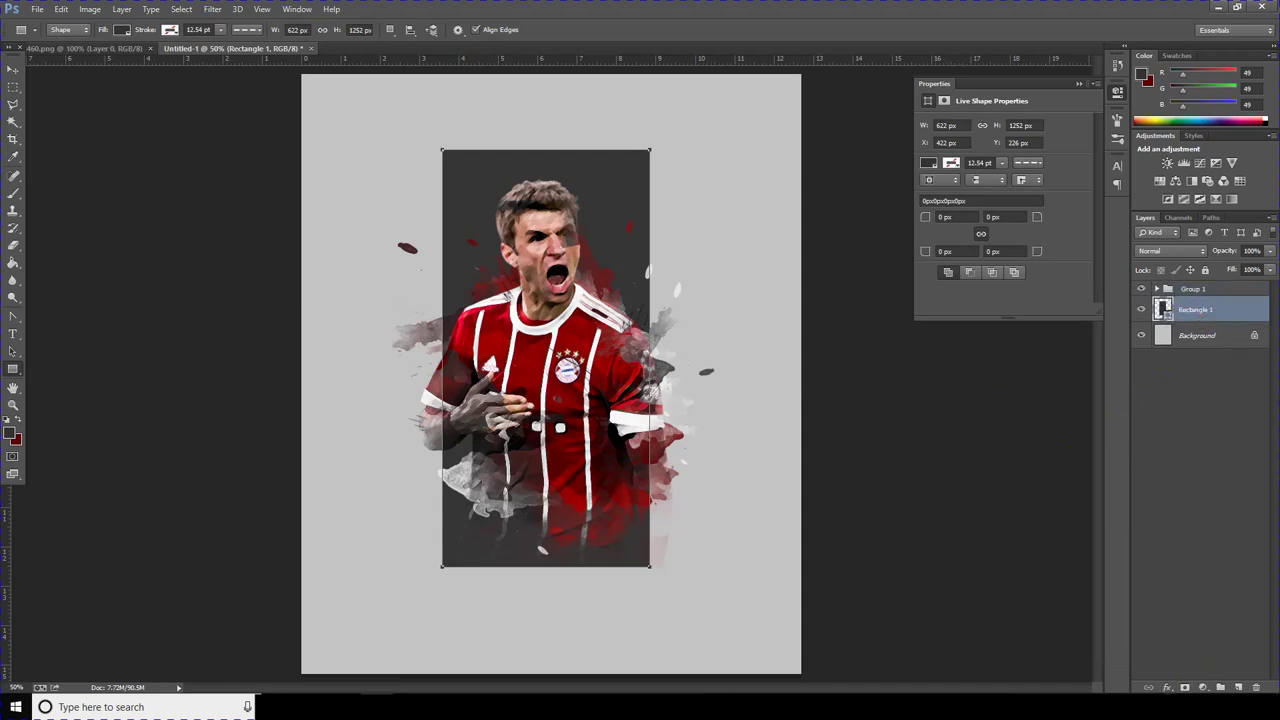
Step: Duplicate Rectangle 1 and scale the copy to about 106% (661 × 1330 px)
right_click(1232, 316)
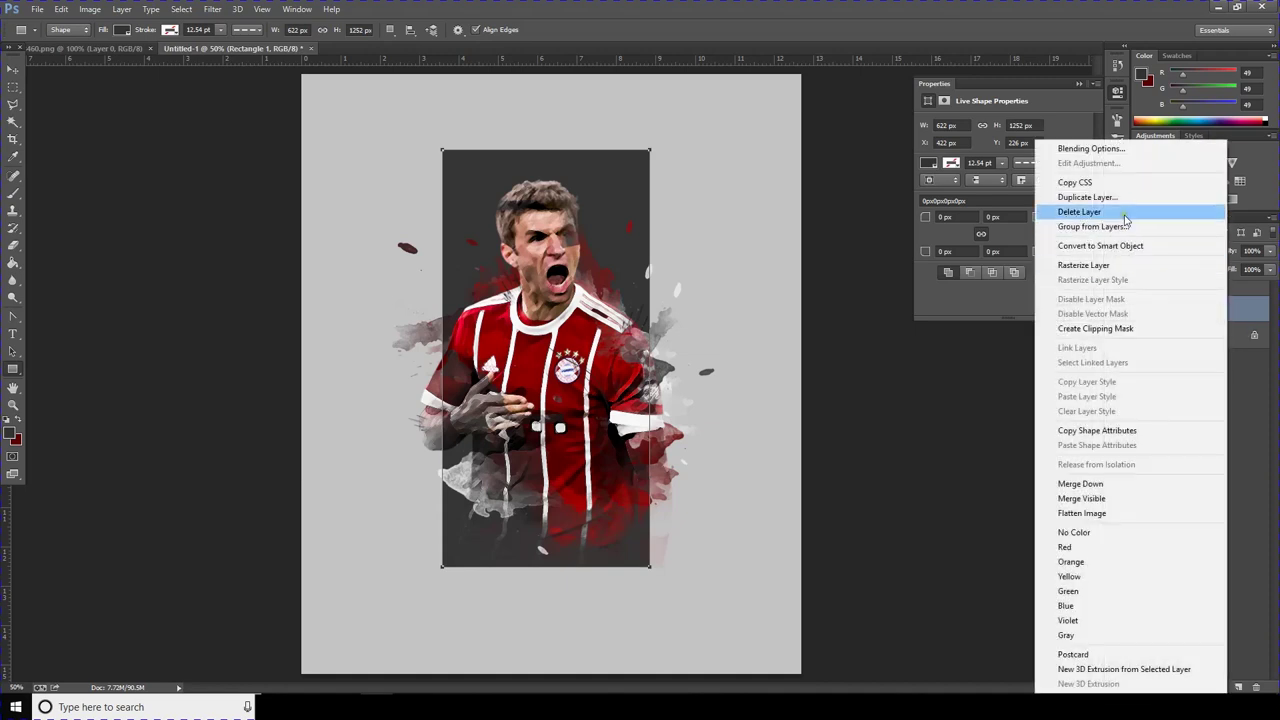
left_click(1122, 196)
left_click(760, 218)
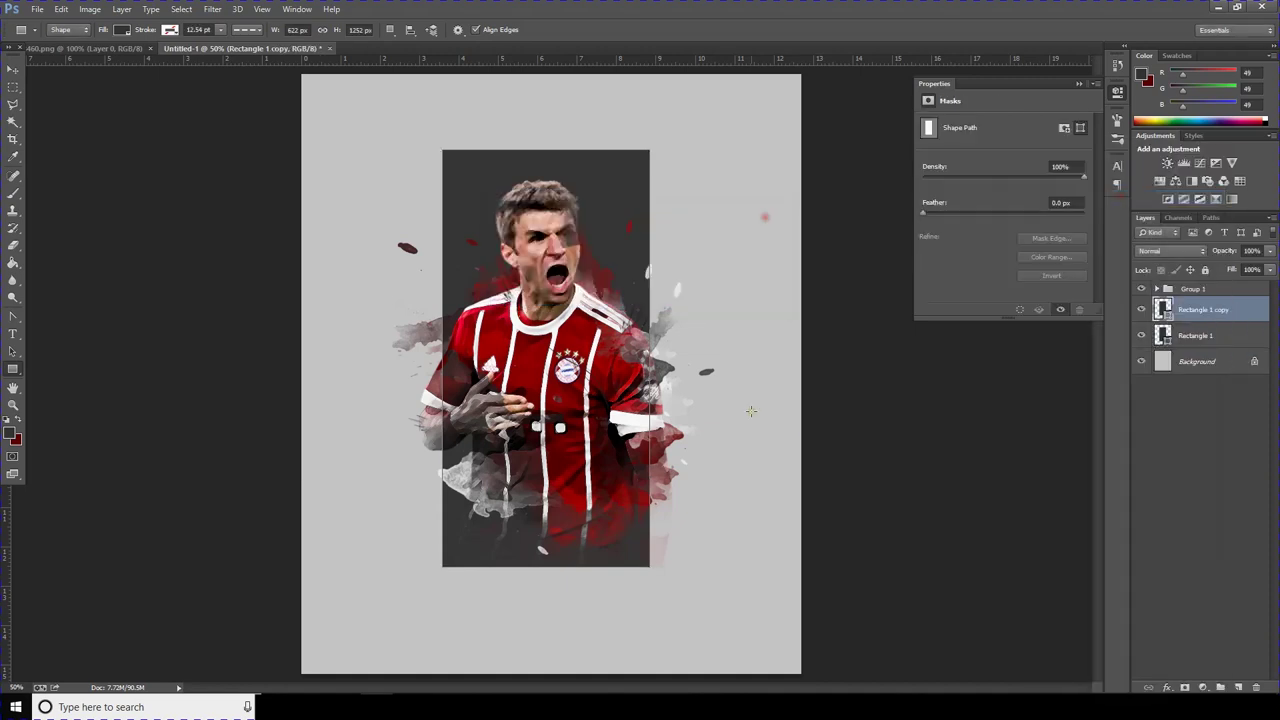
left_click(66, 12)
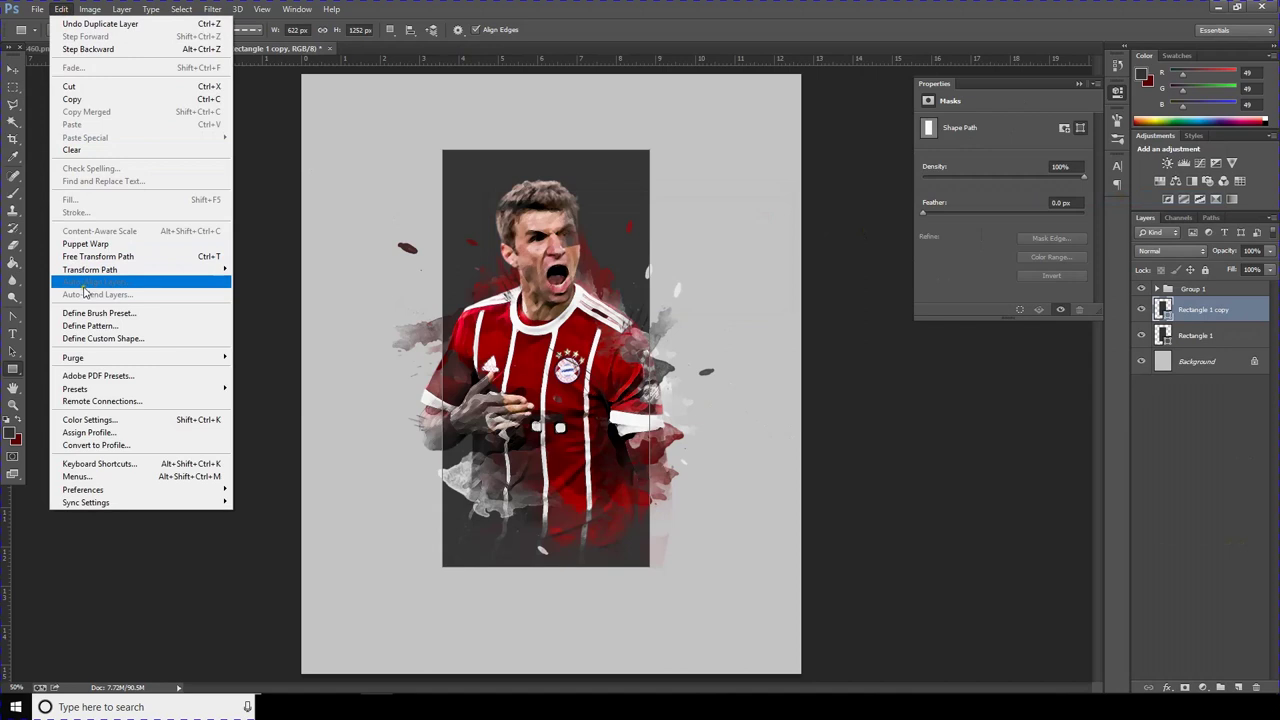
left_click(90, 256)
left_click_drag(649, 566, 659, 580)
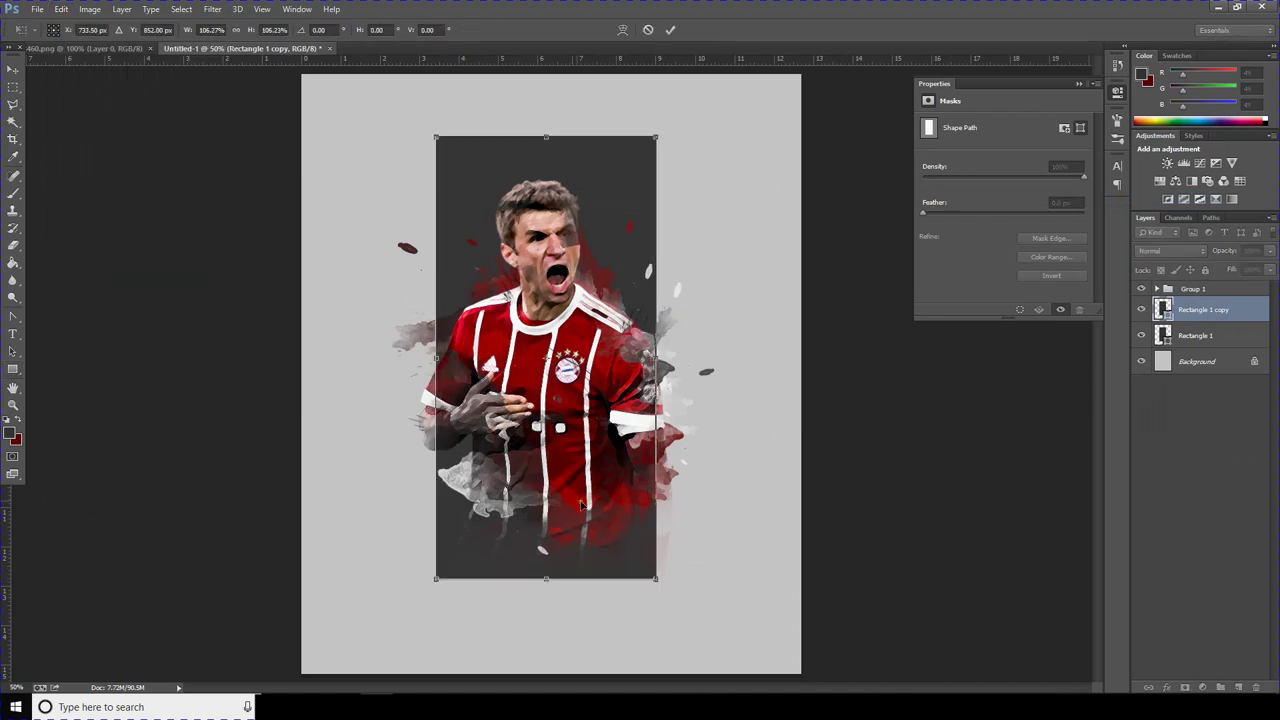
key("Return")
left_click(1167, 689)
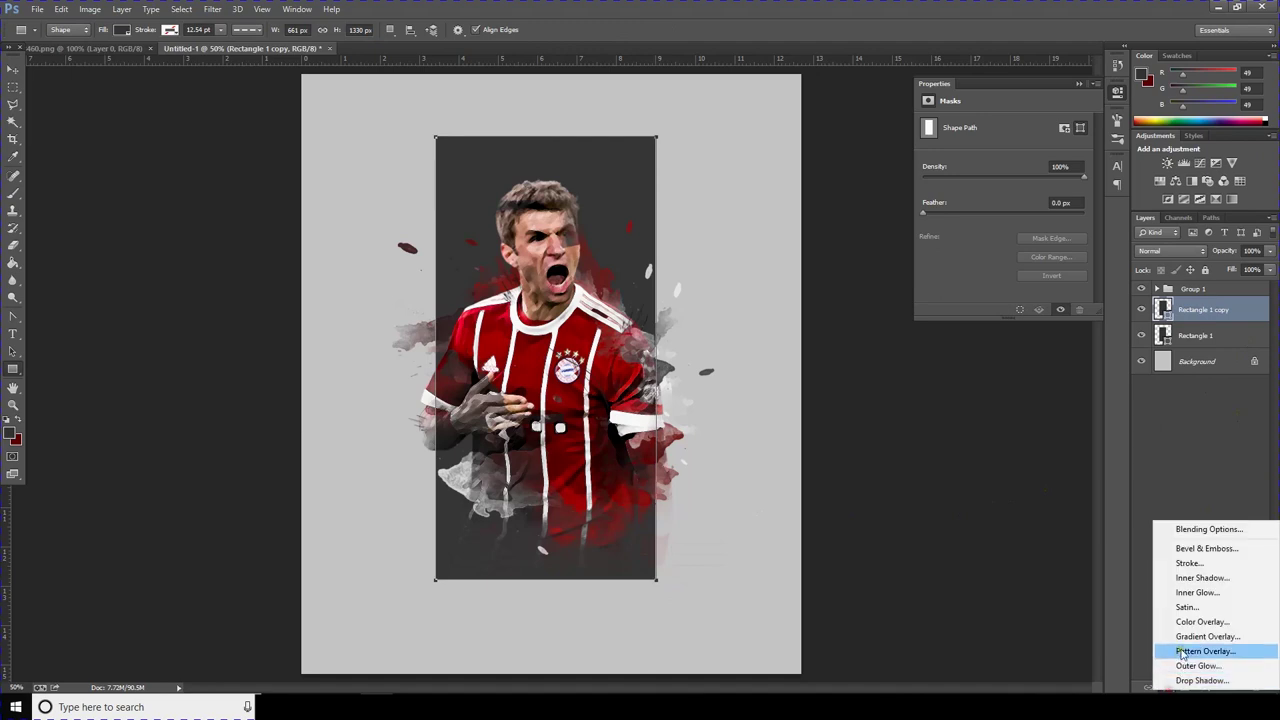
Step: Give Rectangle 1 copy a 10 px black inside Stroke and 0% Fill
left_click(1171, 563)
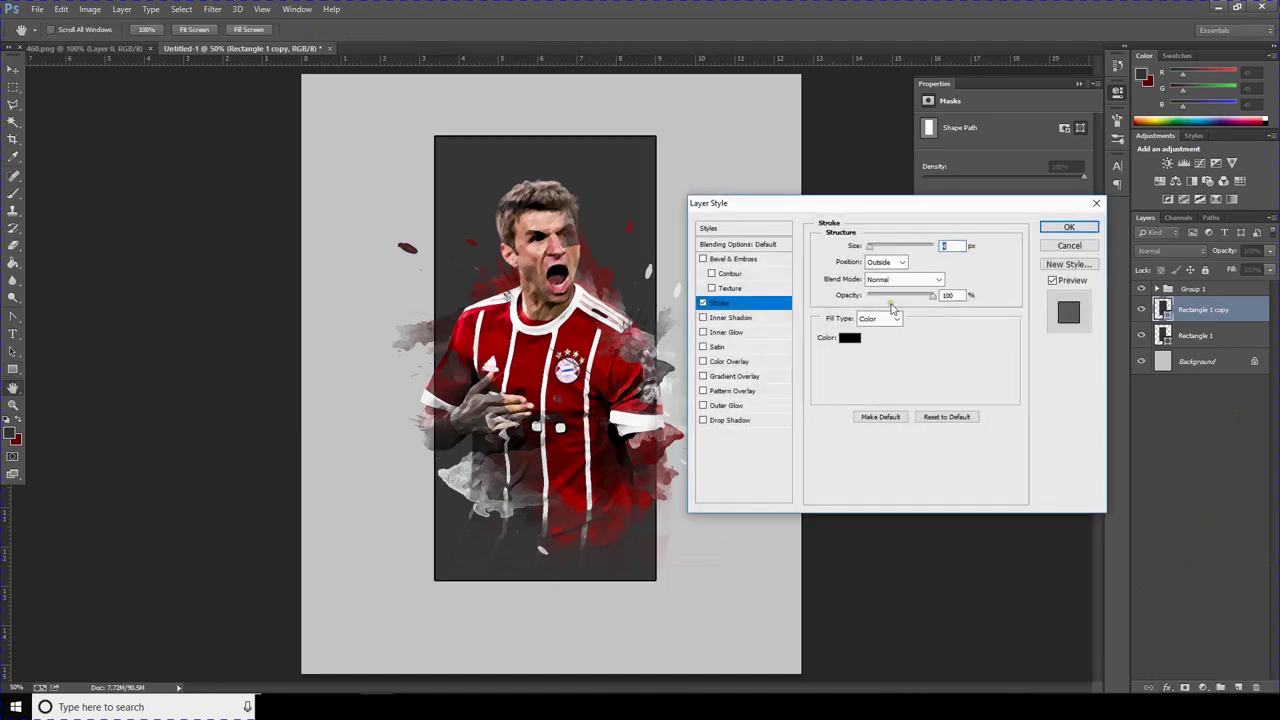
left_click_drag(873, 248, 875, 246)
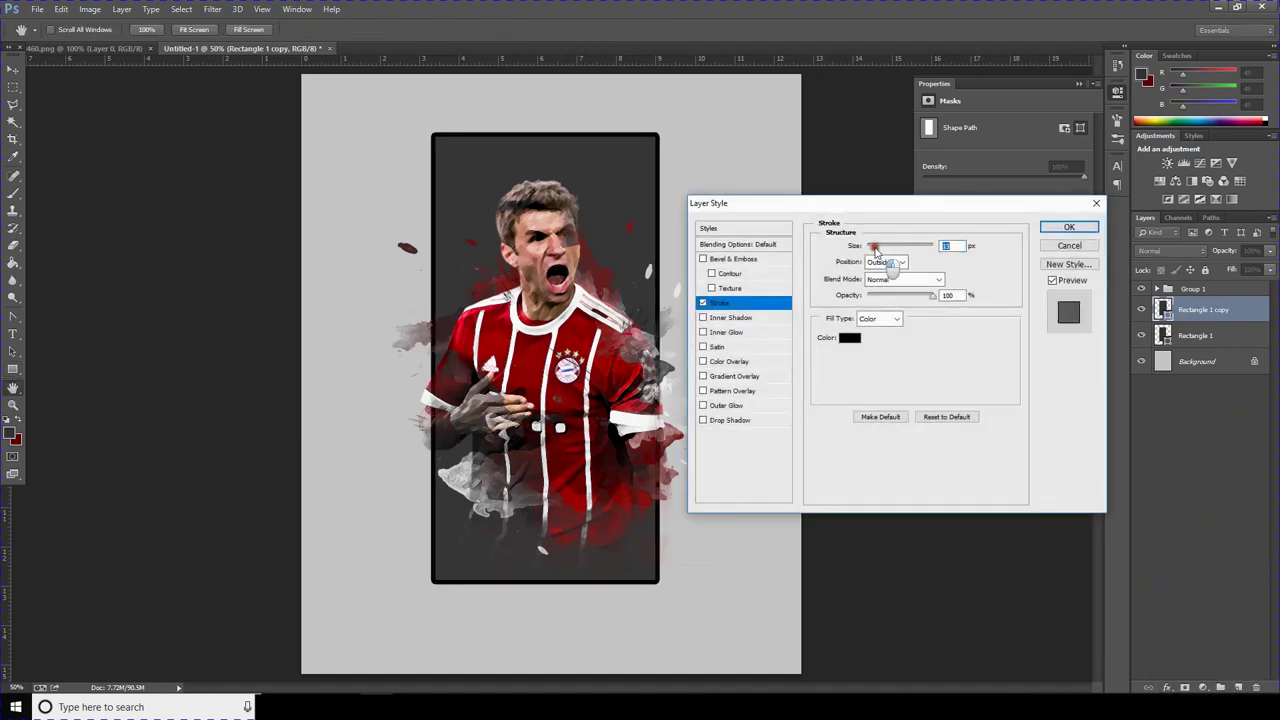
left_click(886, 262)
left_click(880, 286)
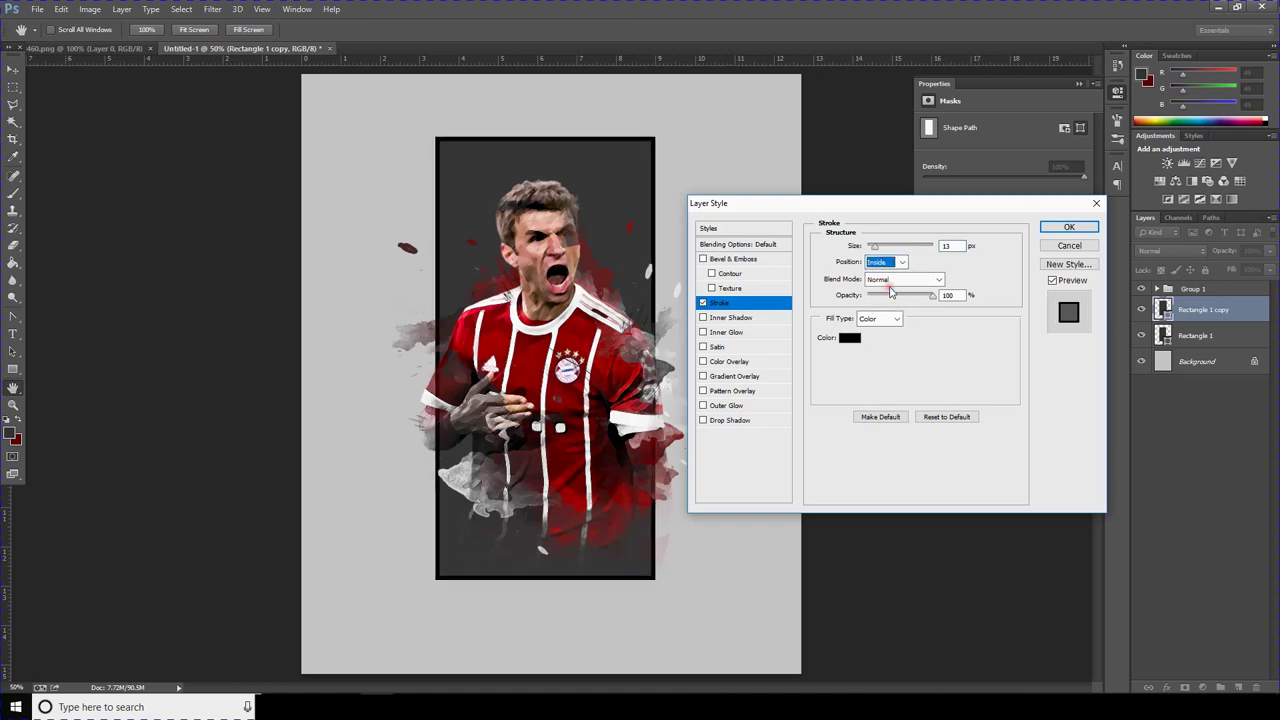
left_click_drag(883, 250, 872, 246)
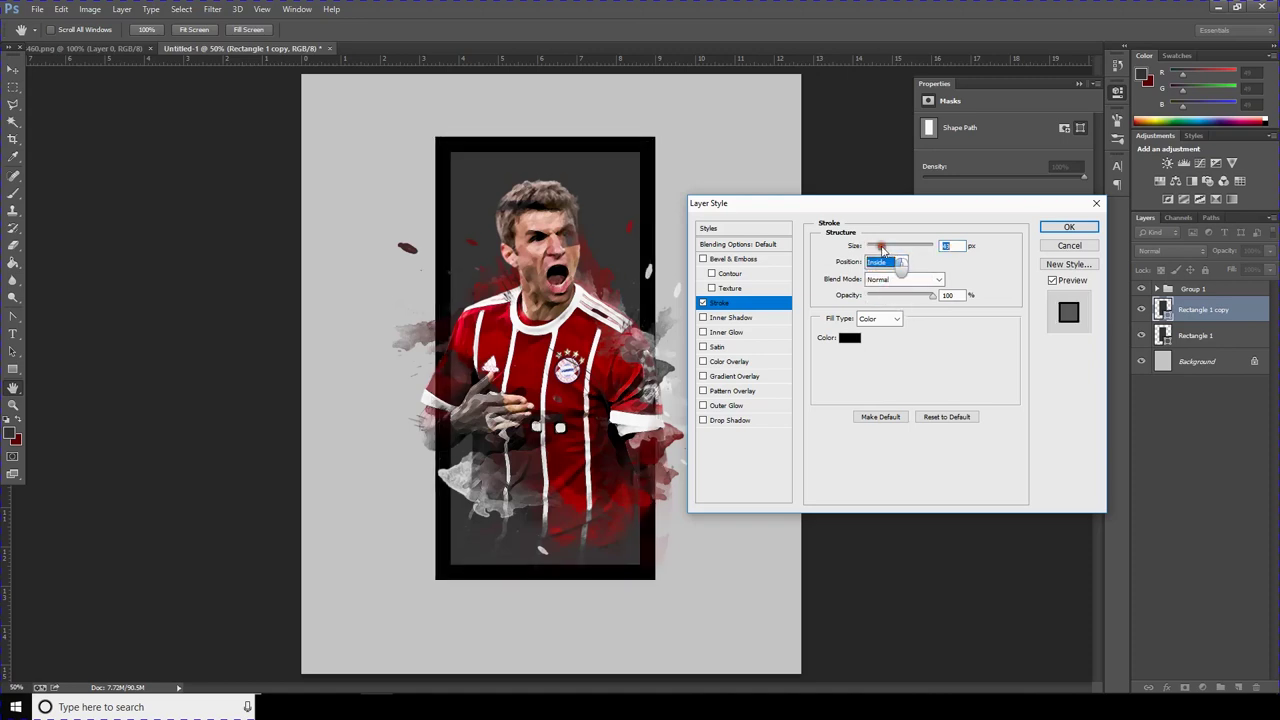
left_click(1068, 227)
left_click_drag(1270, 270, 1200, 288)
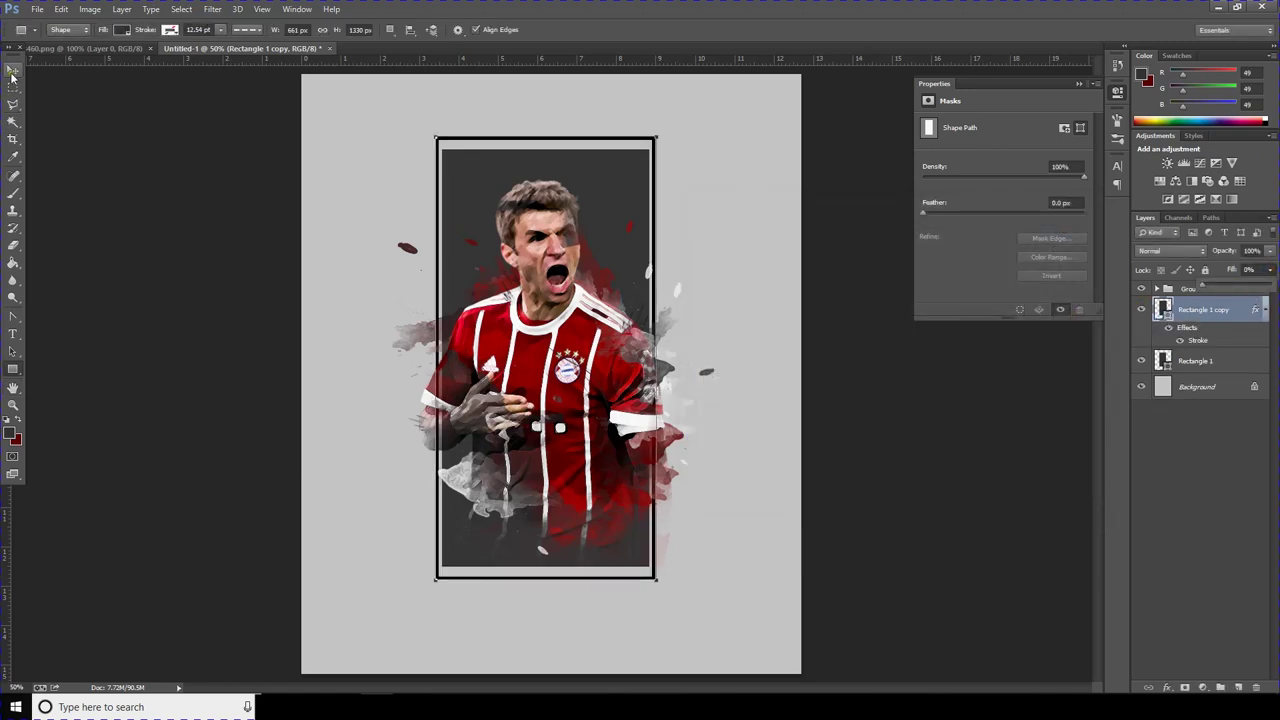
Step: Pull the frame's top and bottom edges slightly inward
left_click(13, 70)
left_click(61, 8)
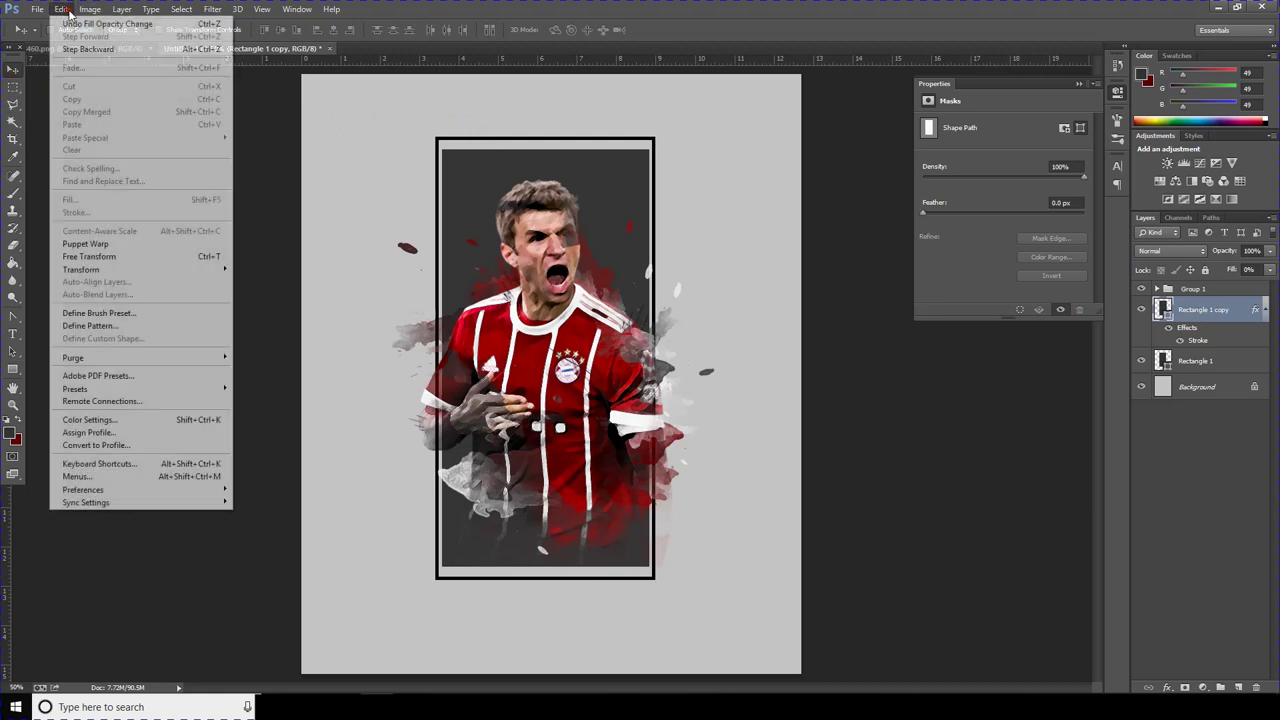
left_click(189, 258)
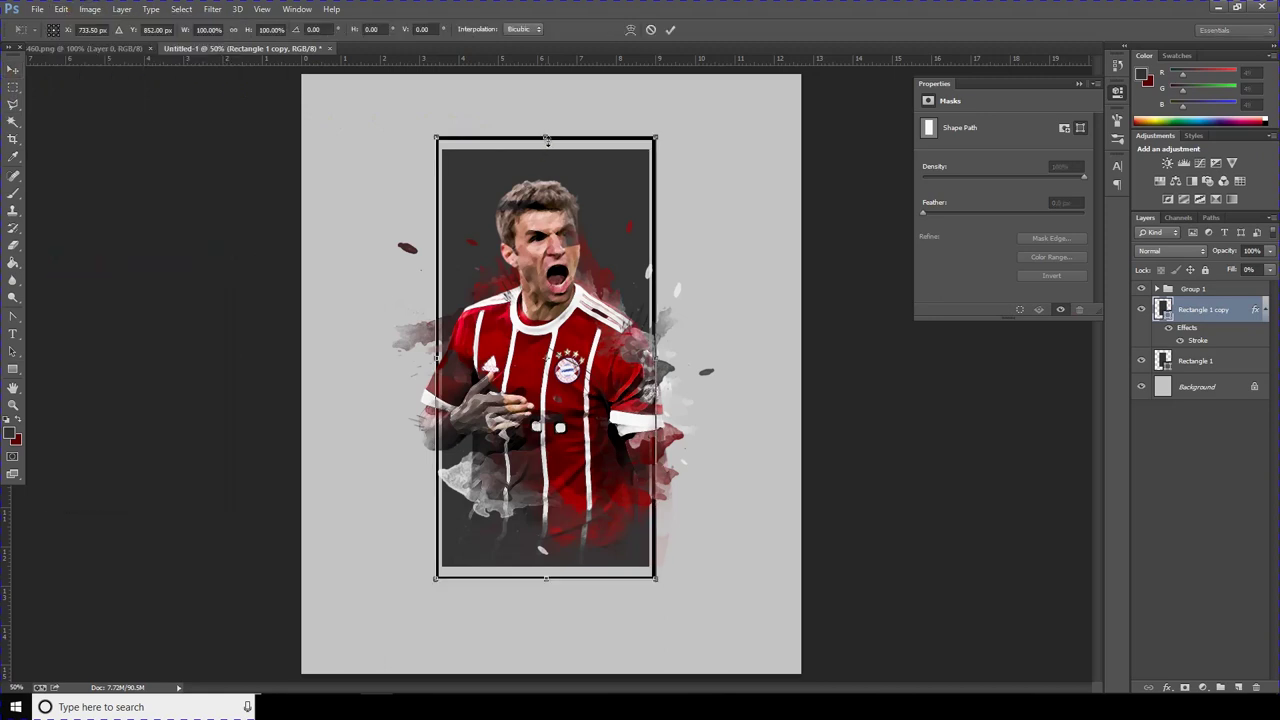
left_click_drag(546, 137, 547, 143)
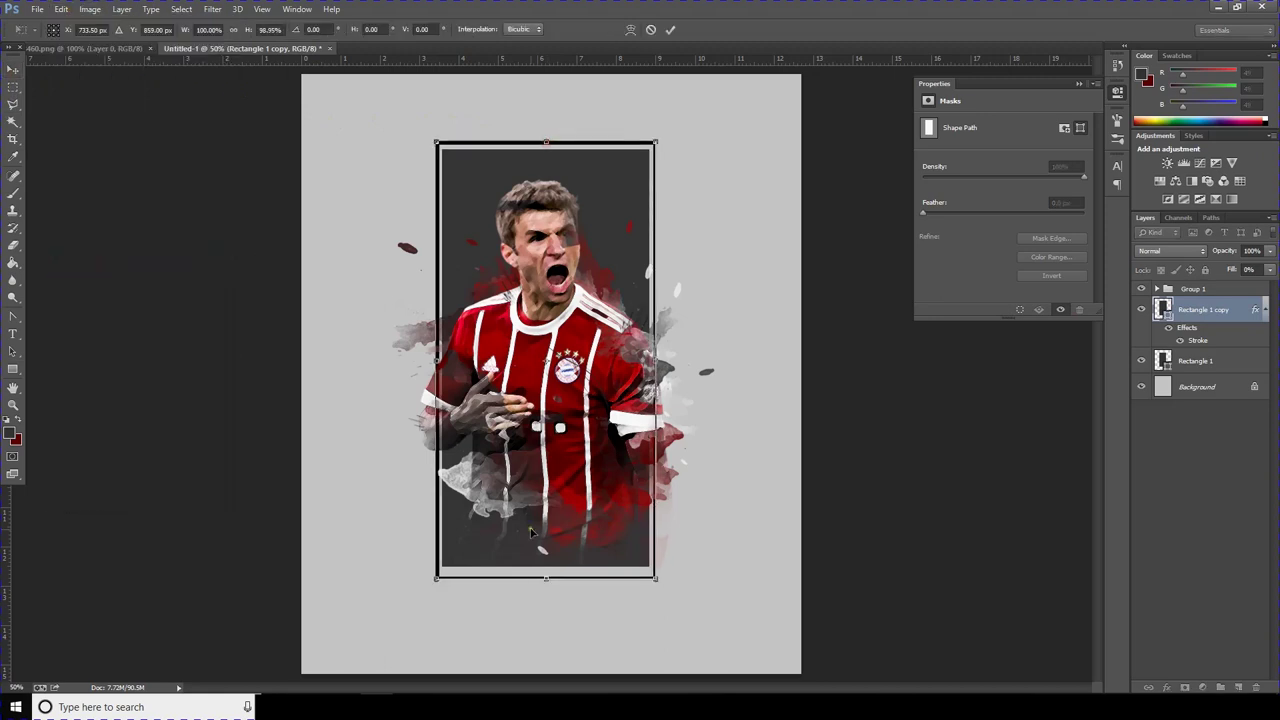
left_click_drag(545, 578, 547, 572)
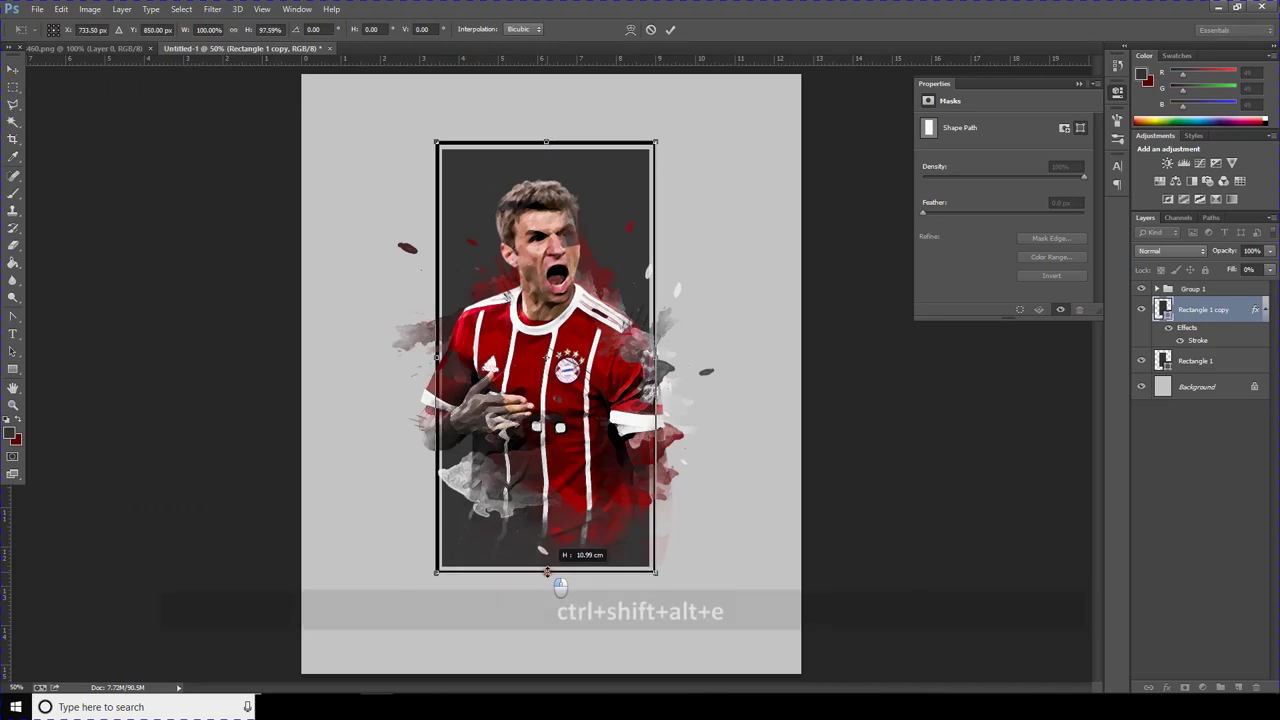
key("Return")
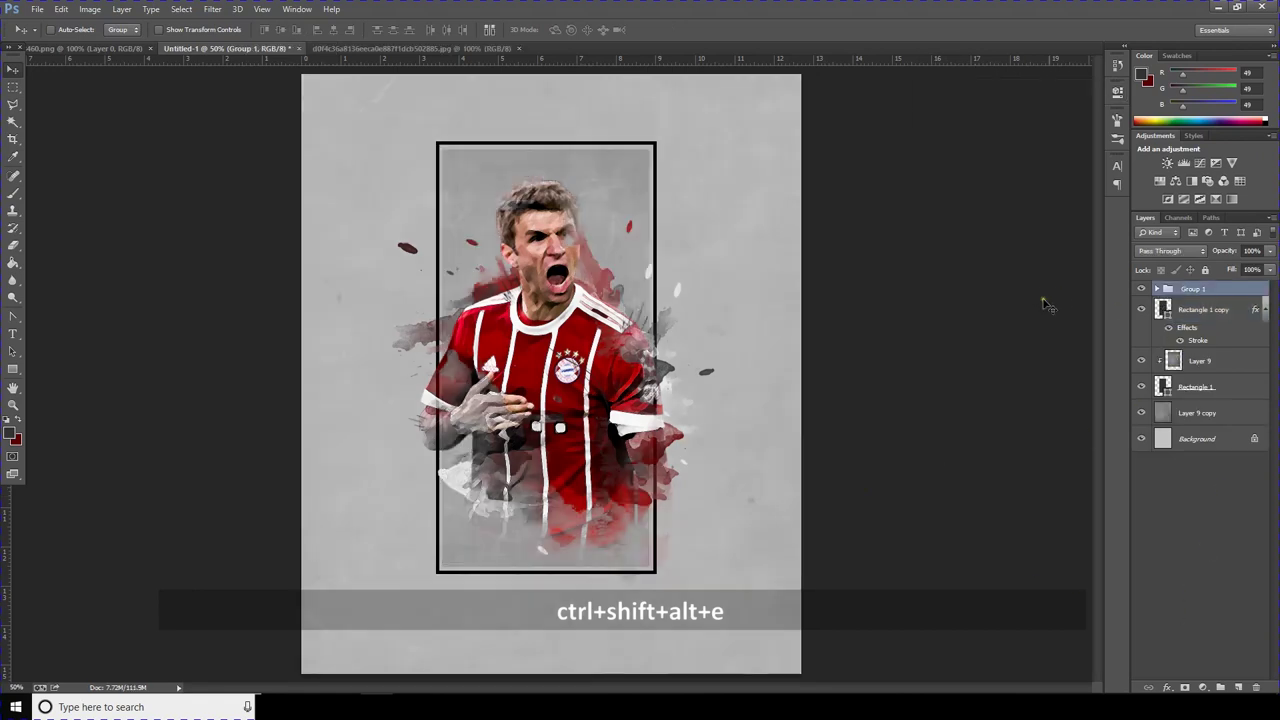
Step: Stamp all visible layers into Layer 10 and open it in the Camera Raw Filter
key("ctrl+shift+alt+e")
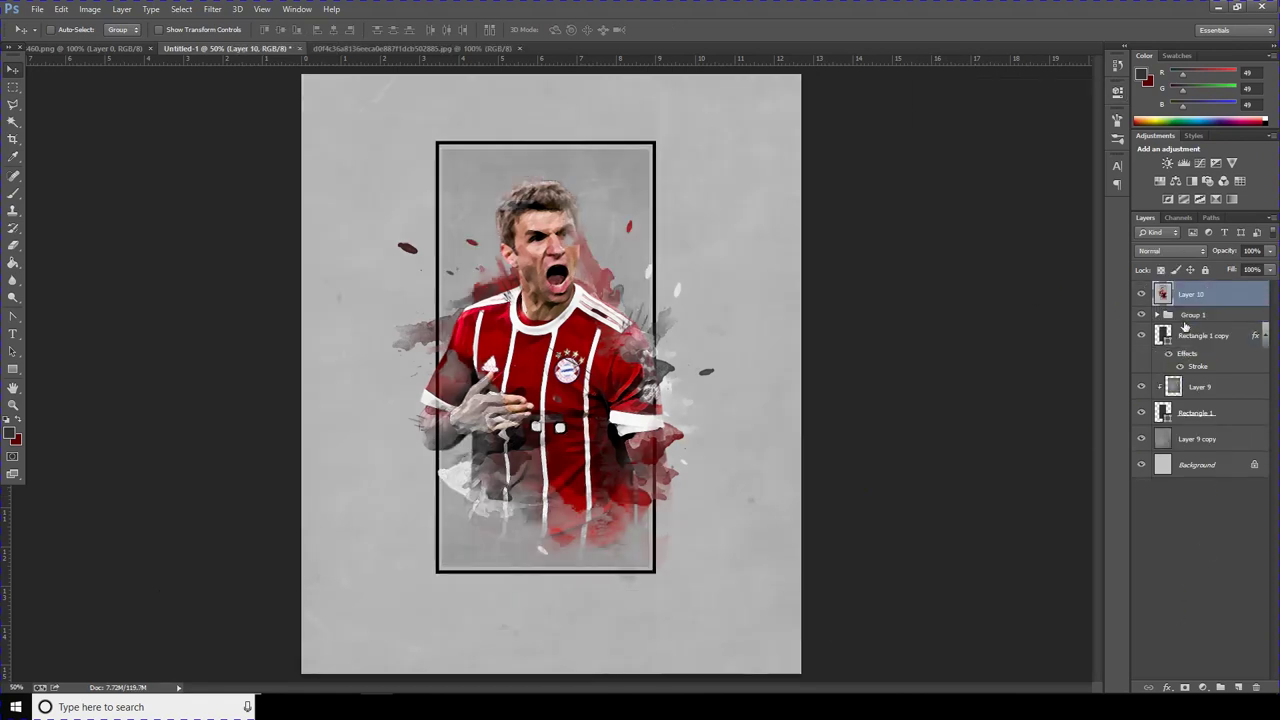
left_click(213, 9)
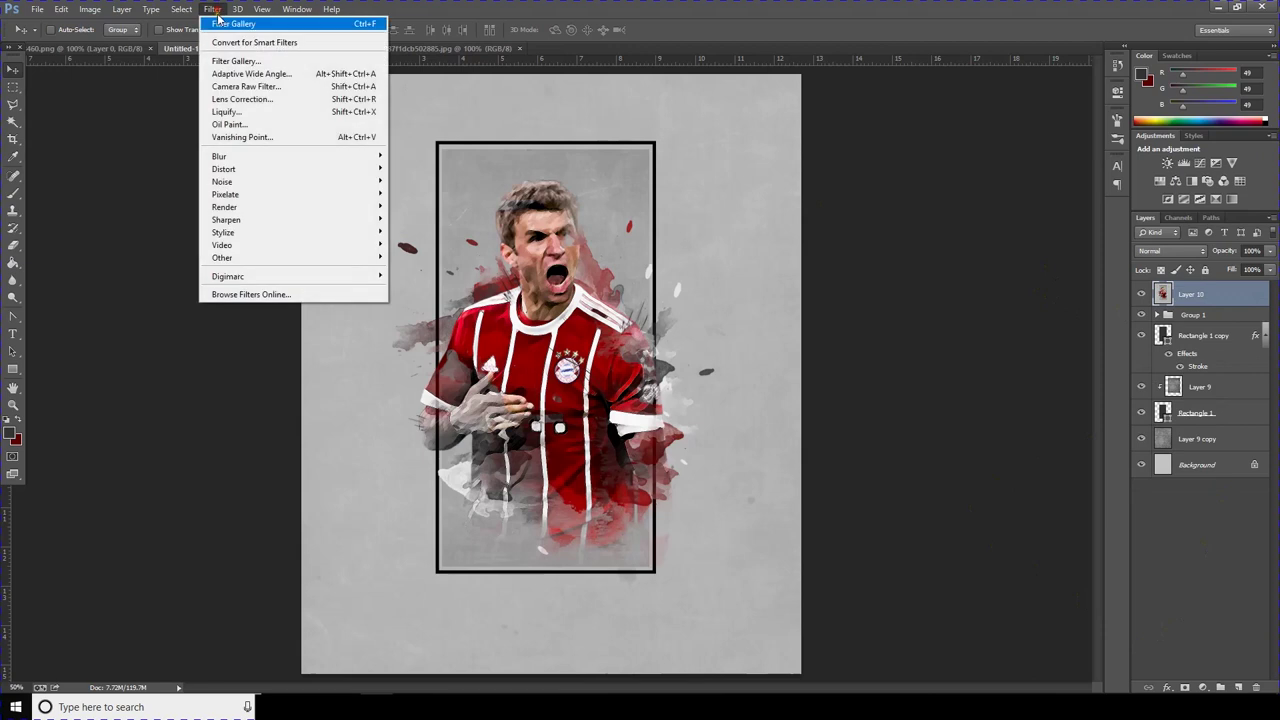
left_click(235, 86)
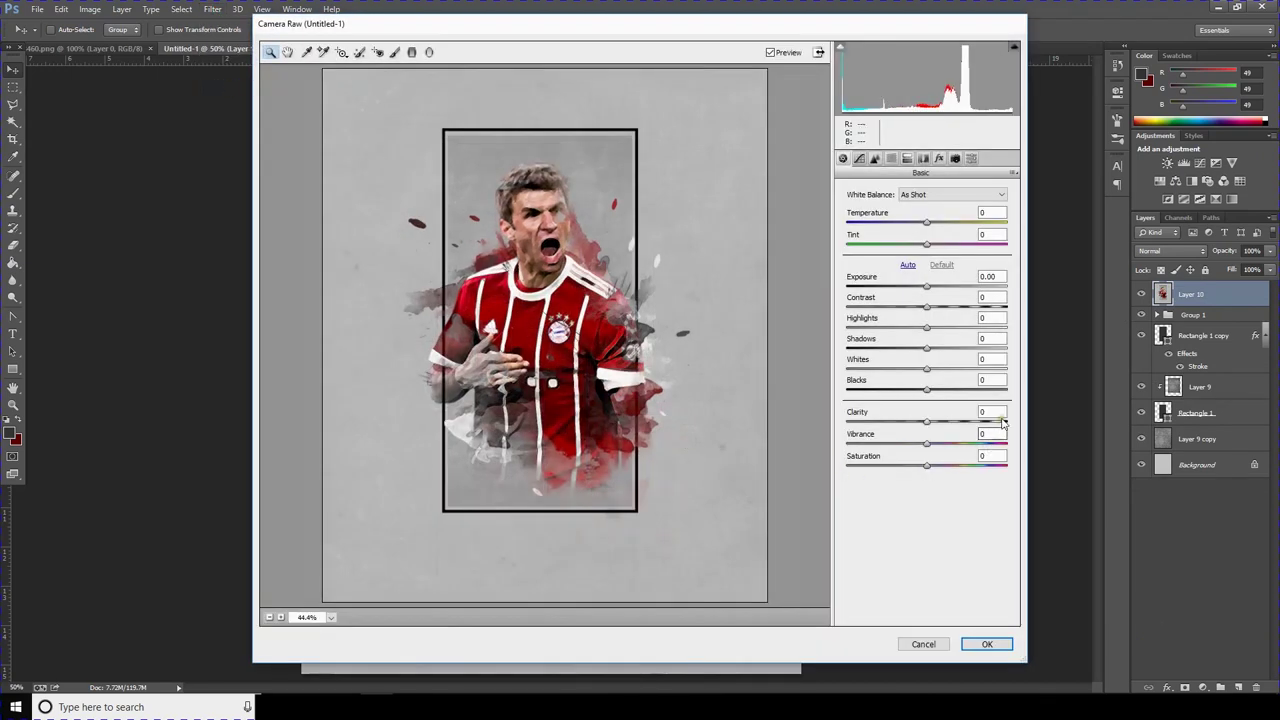
Step: In Camera Raw, set Clarity +100, Vibrance -31, Contrast -16, Exposure +0.20, Blacks +39 and lift Shadows
left_click_drag(1000, 421, 1013, 423)
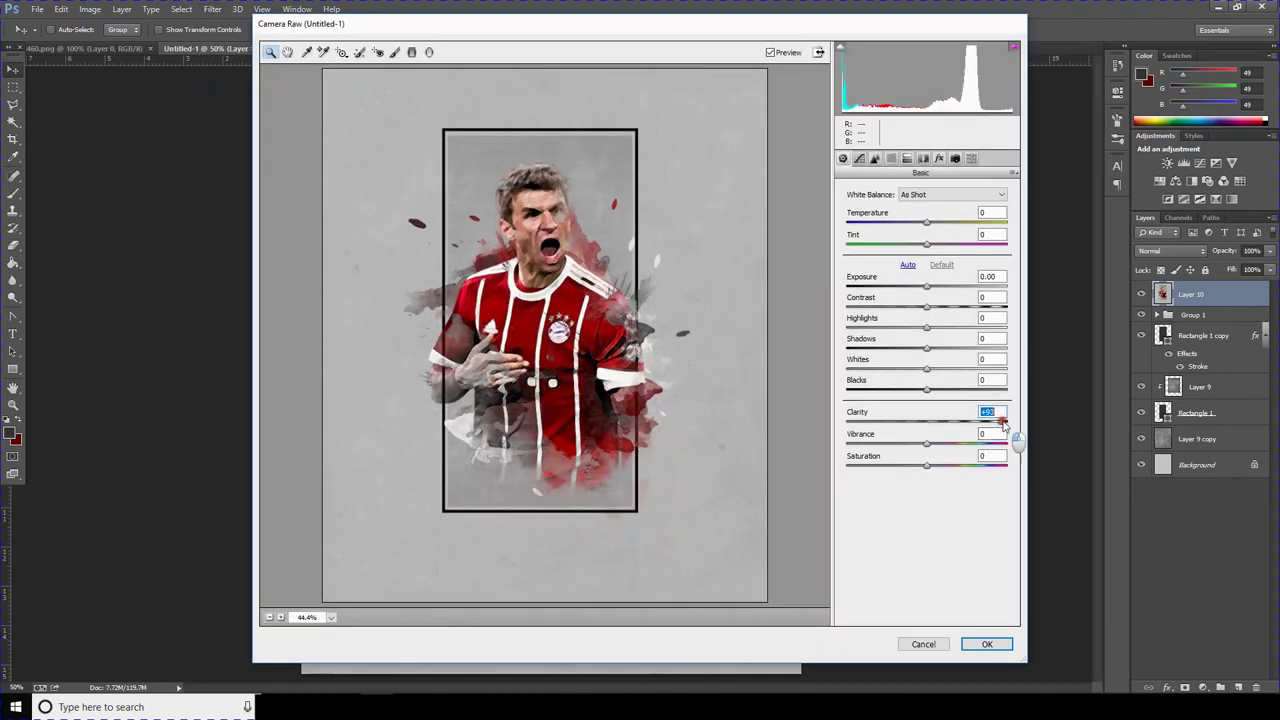
left_click_drag(926, 444, 909, 444)
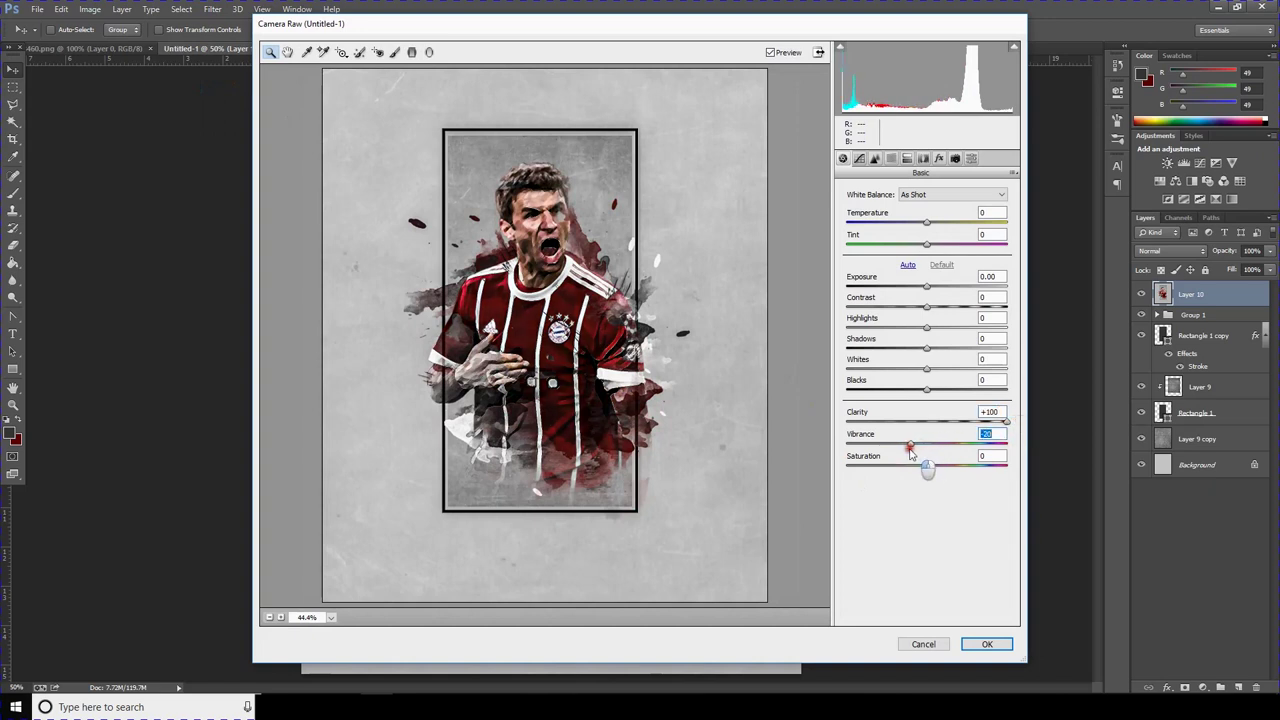
left_click_drag(926, 389, 942, 389)
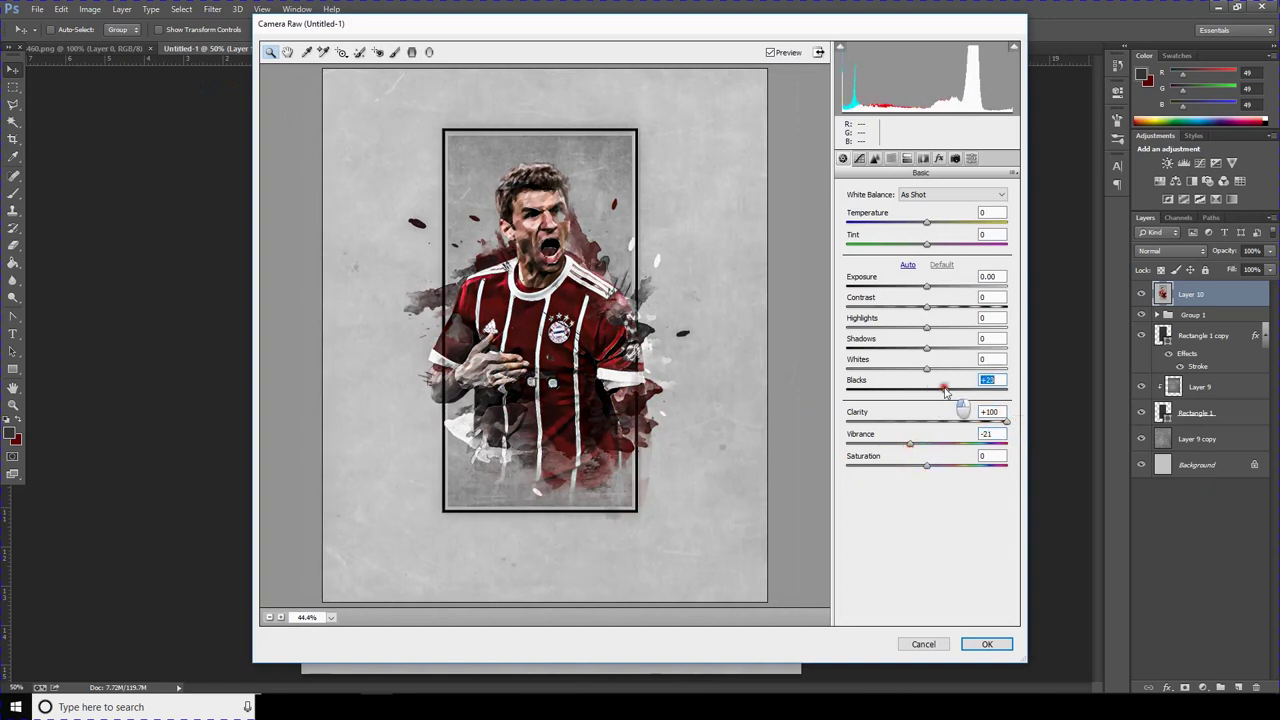
mouse_move(927, 348)
left_mouse_down()
mouse_move(998, 345)
mouse_move(980, 351)
left_mouse_up()
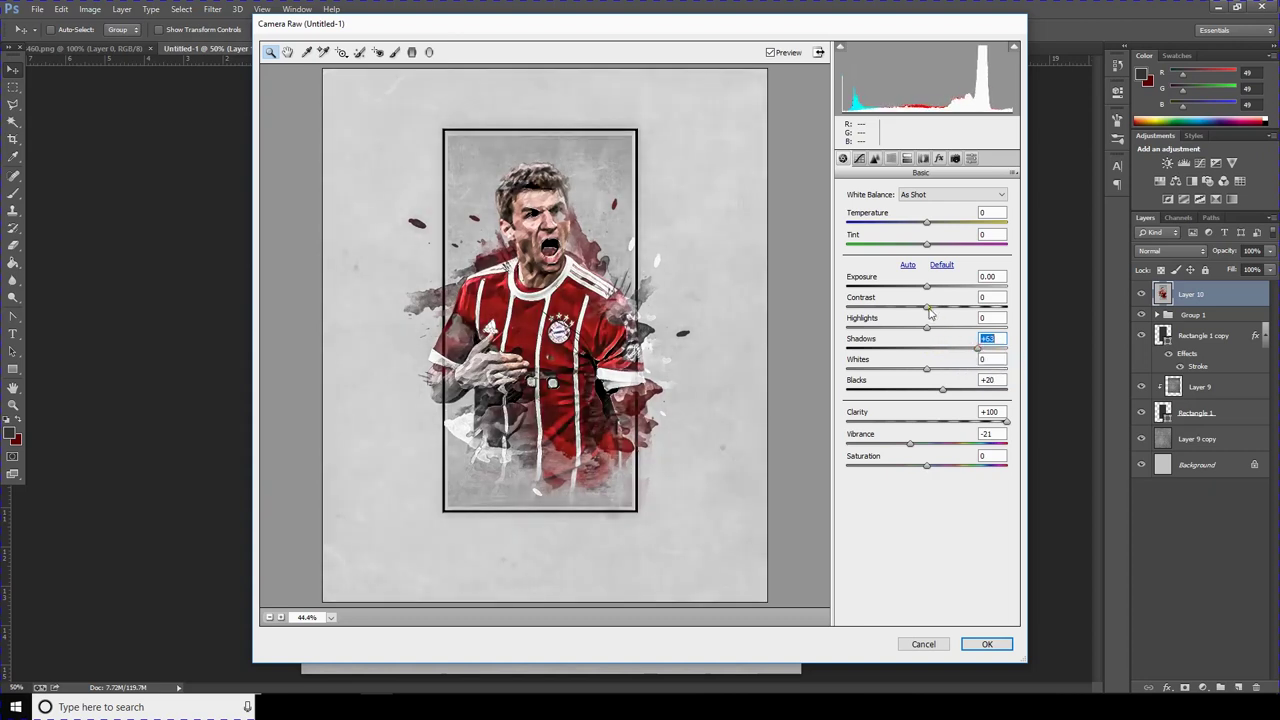
left_click_drag(927, 306, 900, 306)
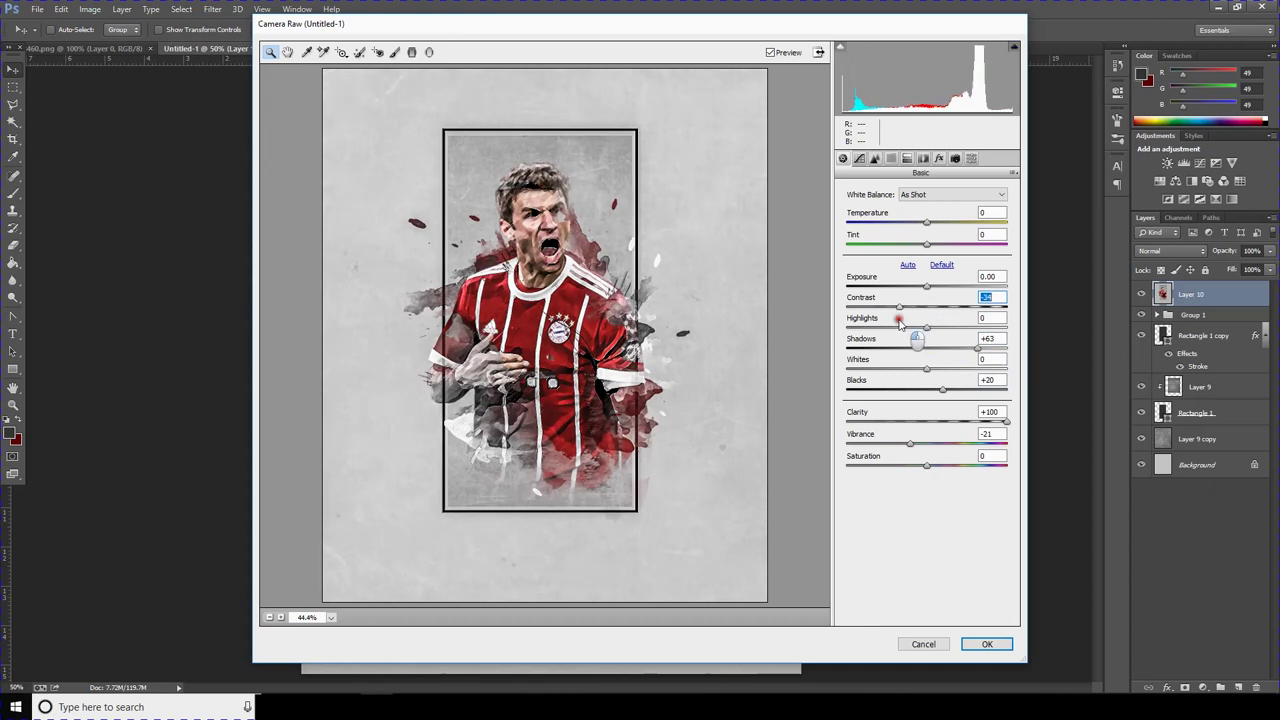
mouse_move(900, 321)
left_mouse_down()
mouse_move(920, 318)
mouse_move(888, 333)
left_mouse_up()
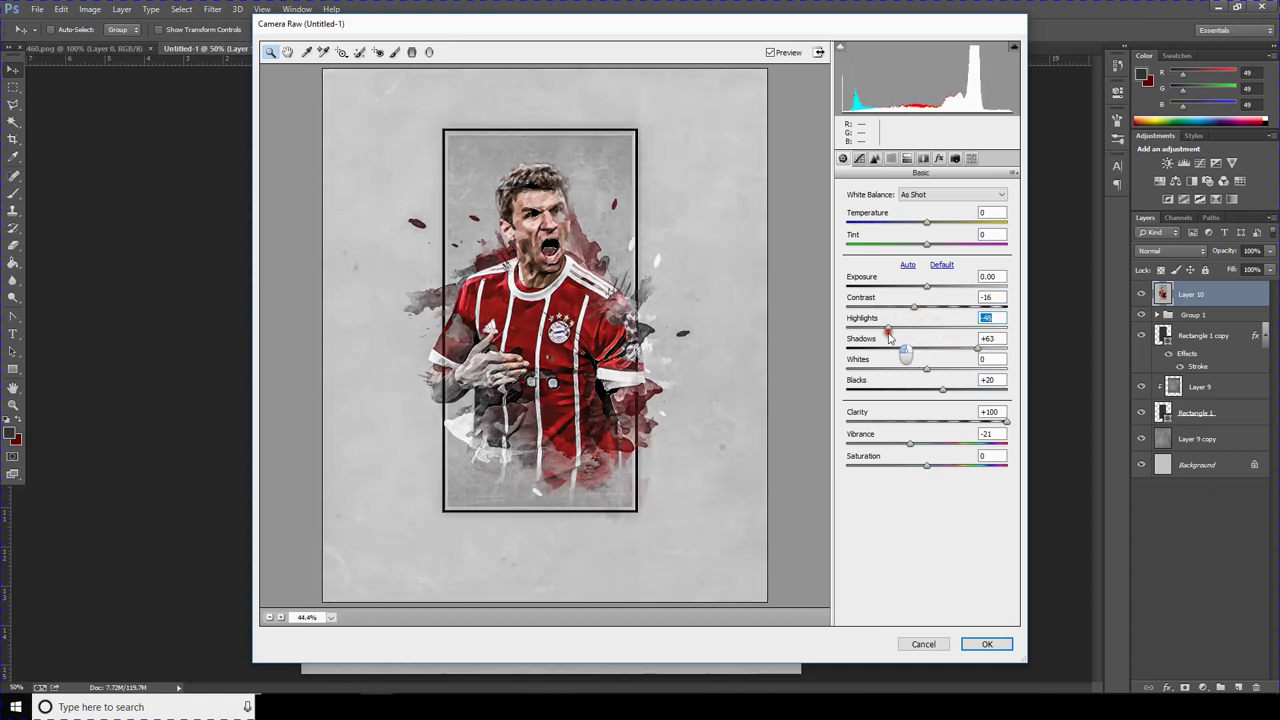
left_click_drag(927, 287, 931, 287)
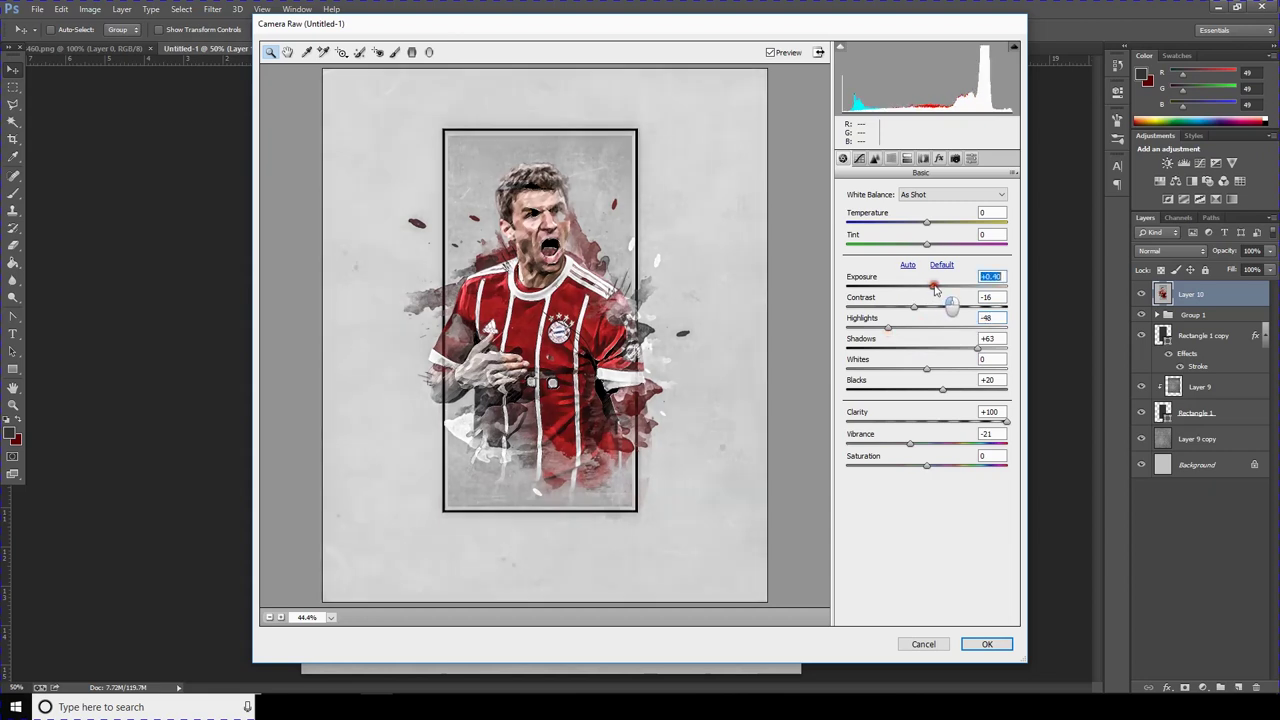
left_click_drag(911, 444, 901, 444)
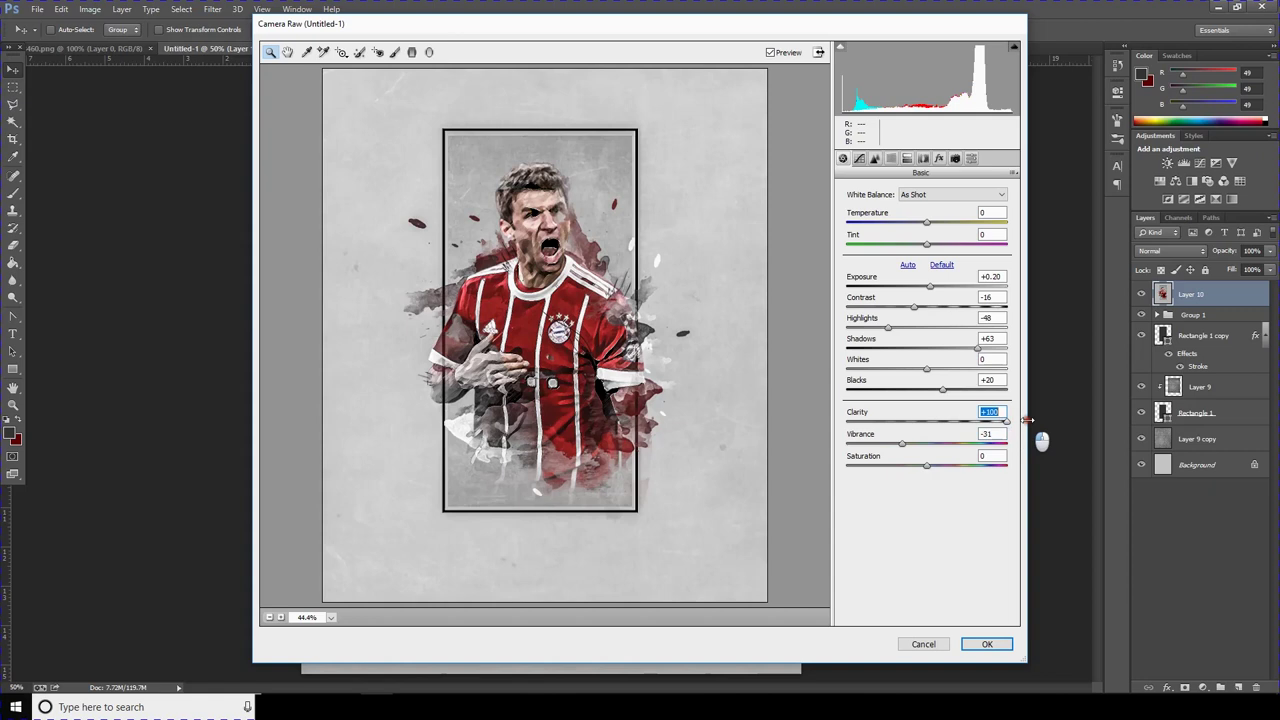
mouse_move(942, 389)
left_mouse_down()
mouse_move(958, 391)
mouse_move(908, 405)
left_mouse_up()
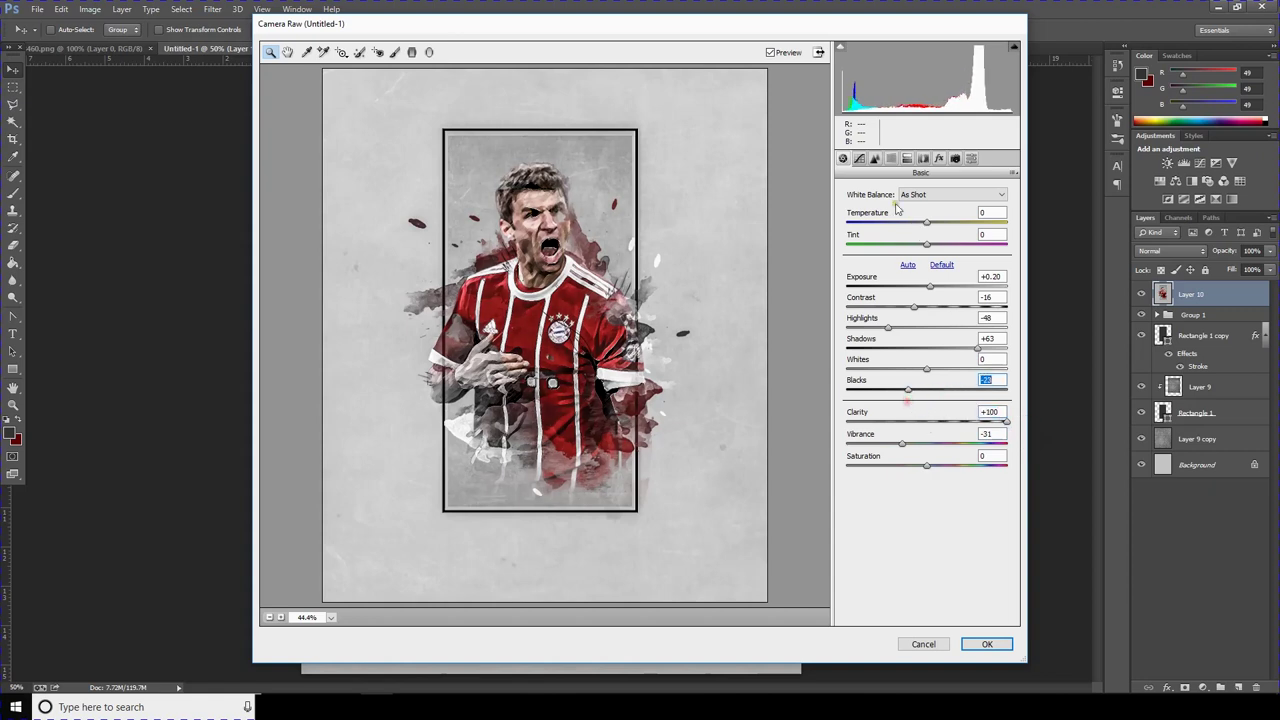
Step: Add sharpening Amount 40 and Luminance noise reduction 97, then apply Camera Raw
left_click(922, 160)
left_click(937, 160)
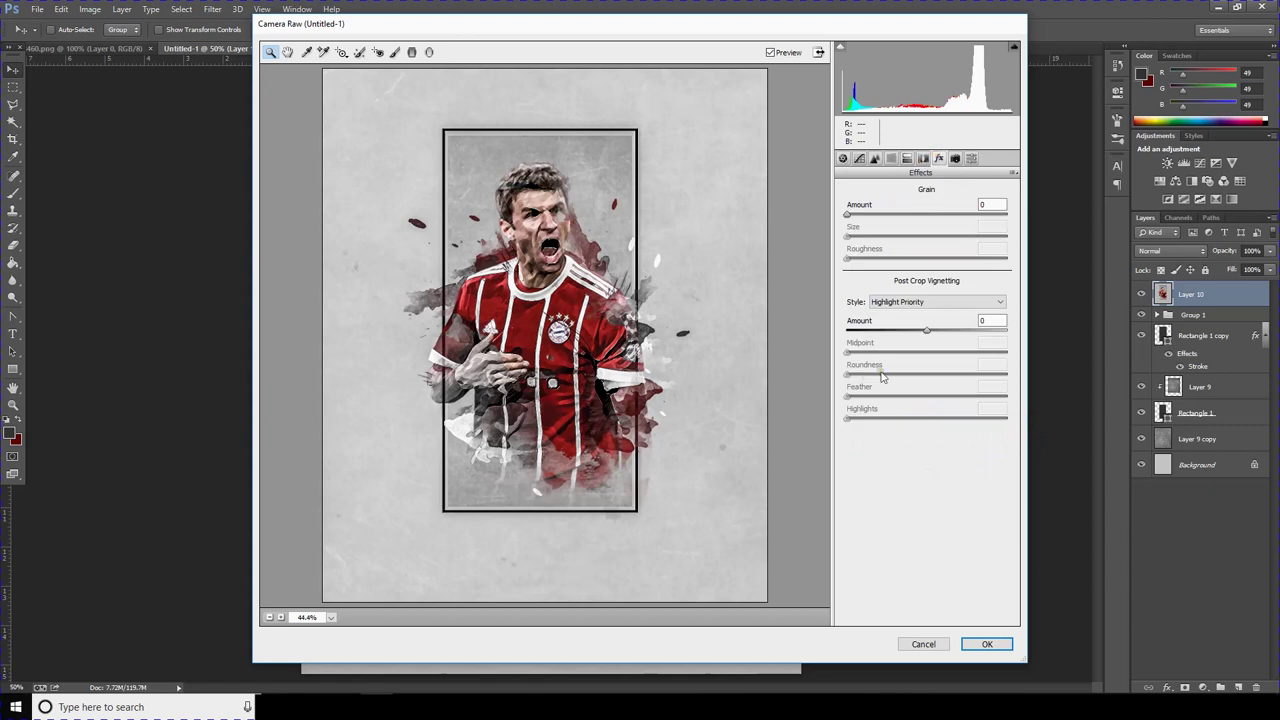
left_click(875, 159)
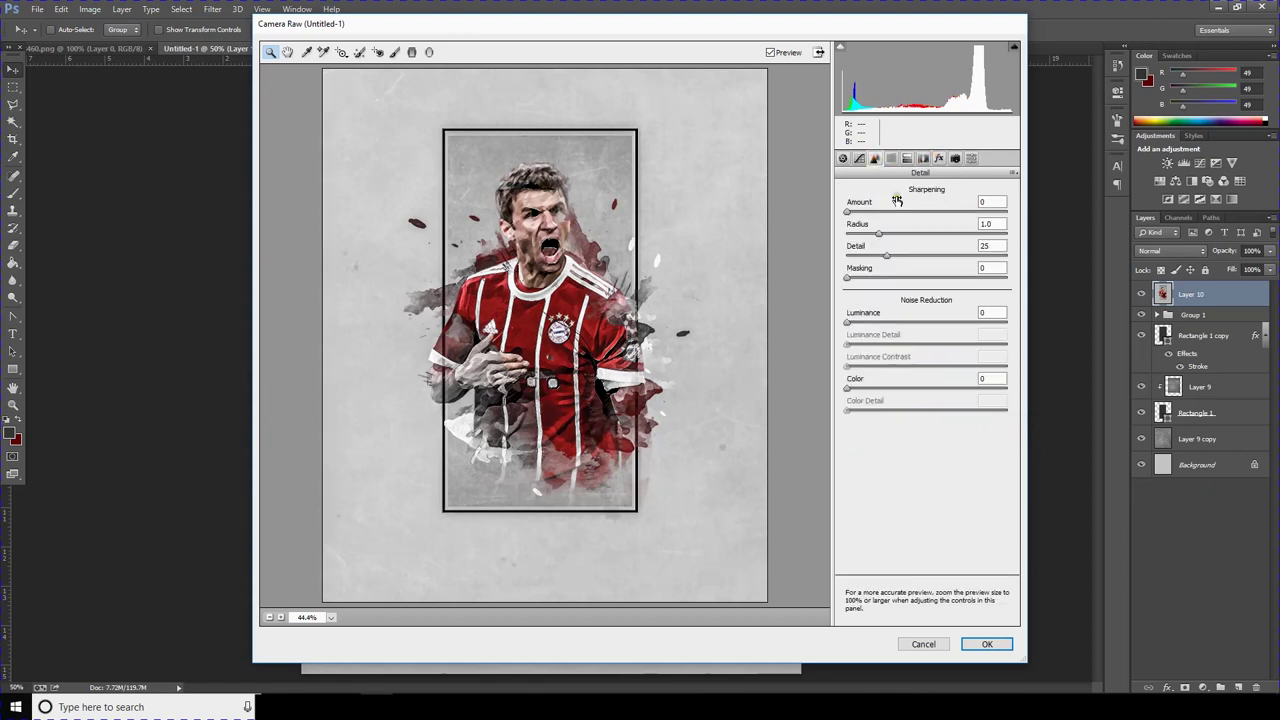
left_click(874, 212)
left_click_drag(875, 214, 885, 213)
left_click_drag(872, 322, 905, 322)
left_click_drag(988, 326, 1003, 328)
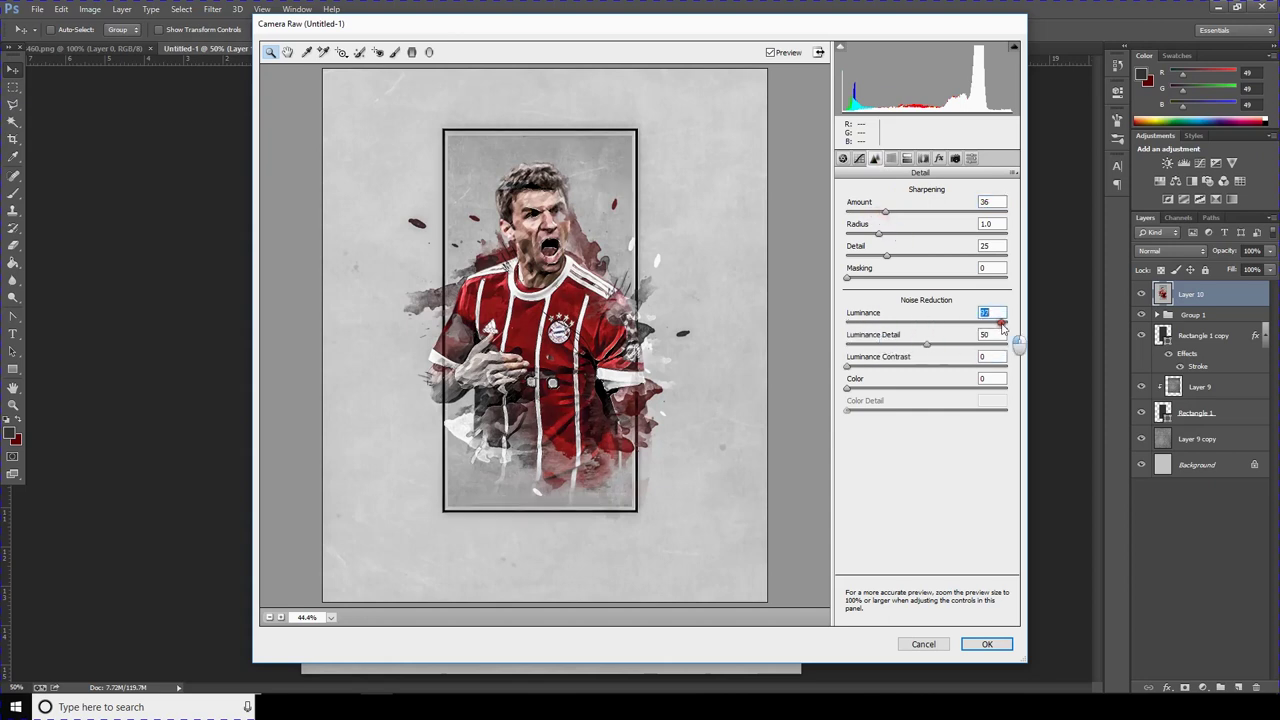
left_click_drag(891, 213, 895, 214)
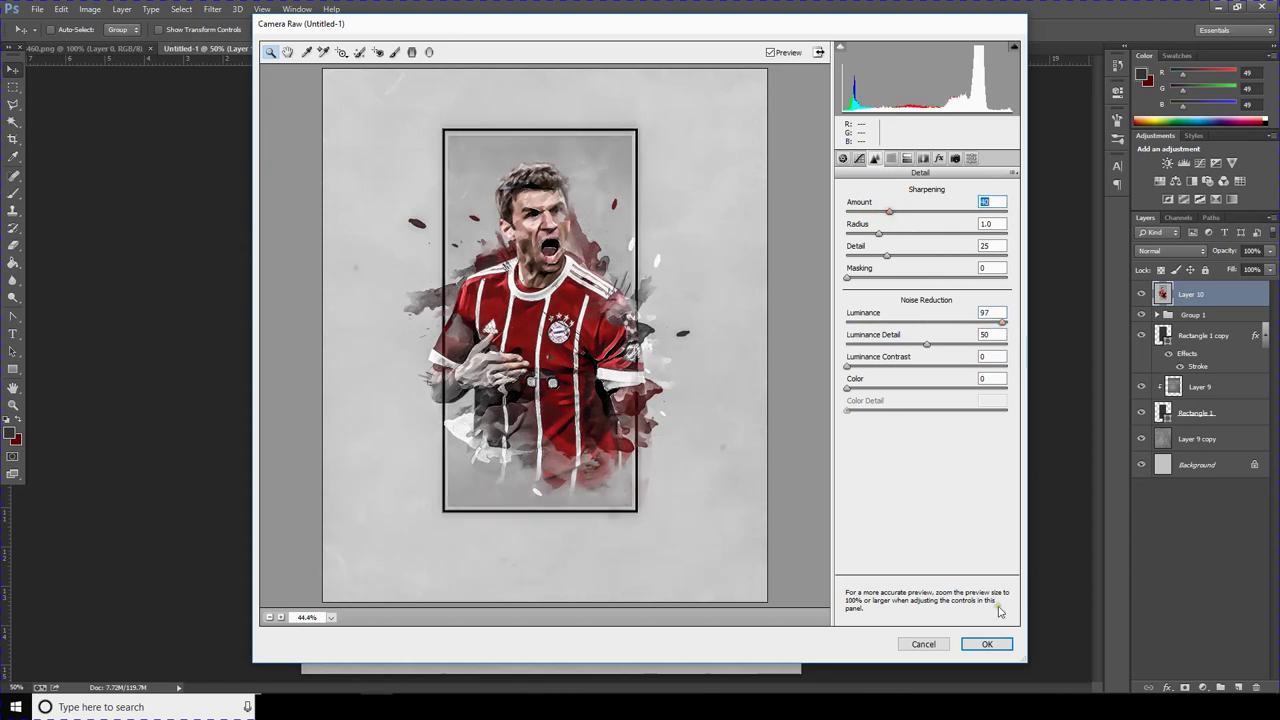
left_click(987, 645)
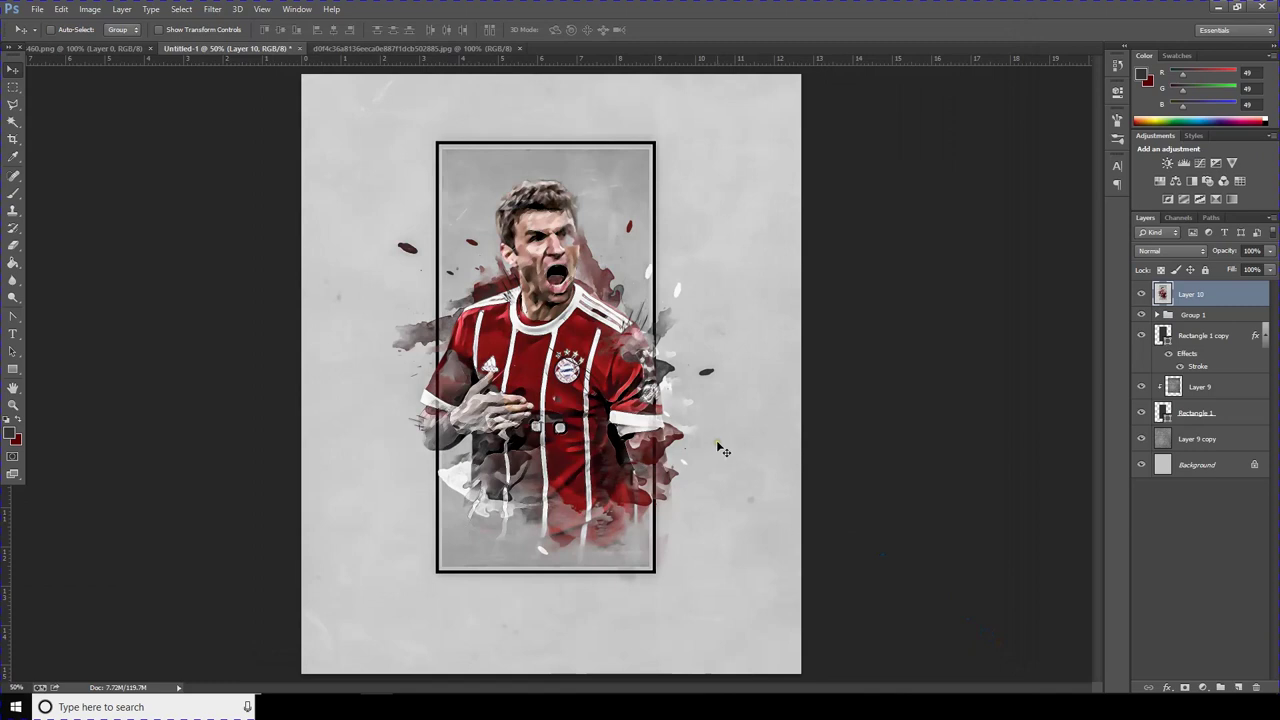
Step: Add a 'thomas muller' text layer at the frame's lower left in the BOXING font
key("ctrl+minus")
key("ctrl+minus")
key("ctrl+0")
key("t")
left_click(339, 502)
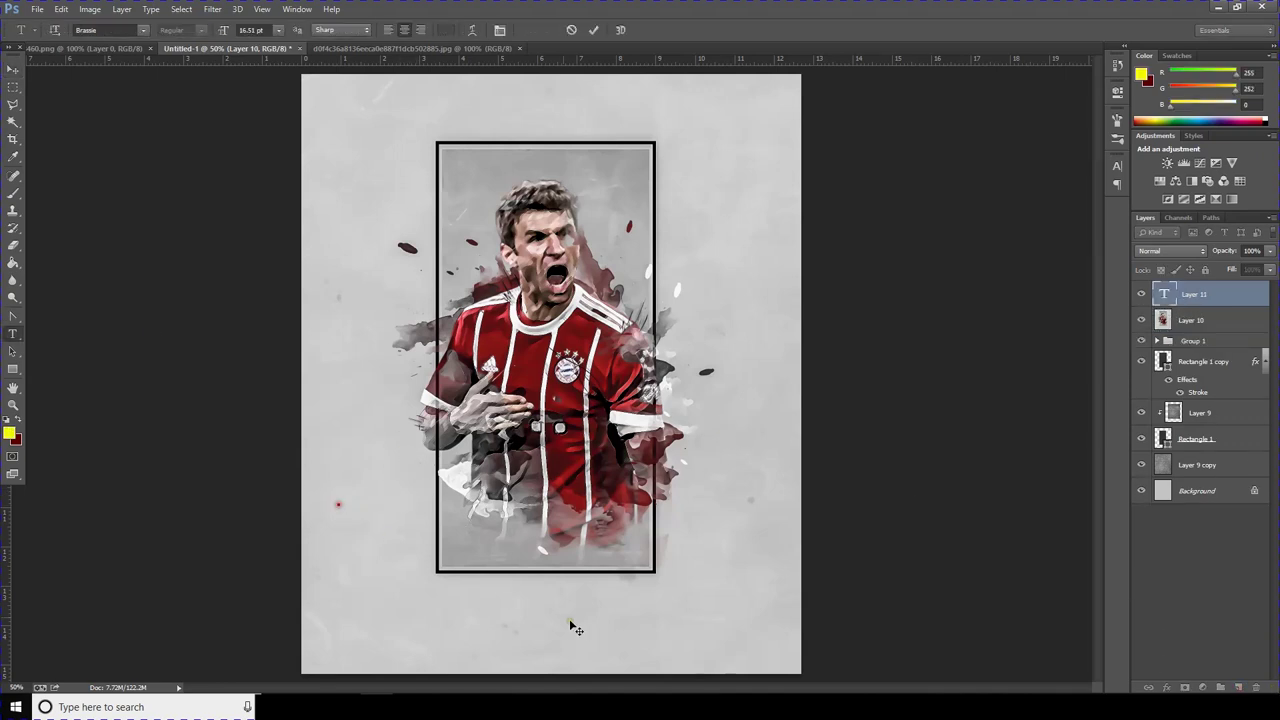
type("ho")
type("mas mu")
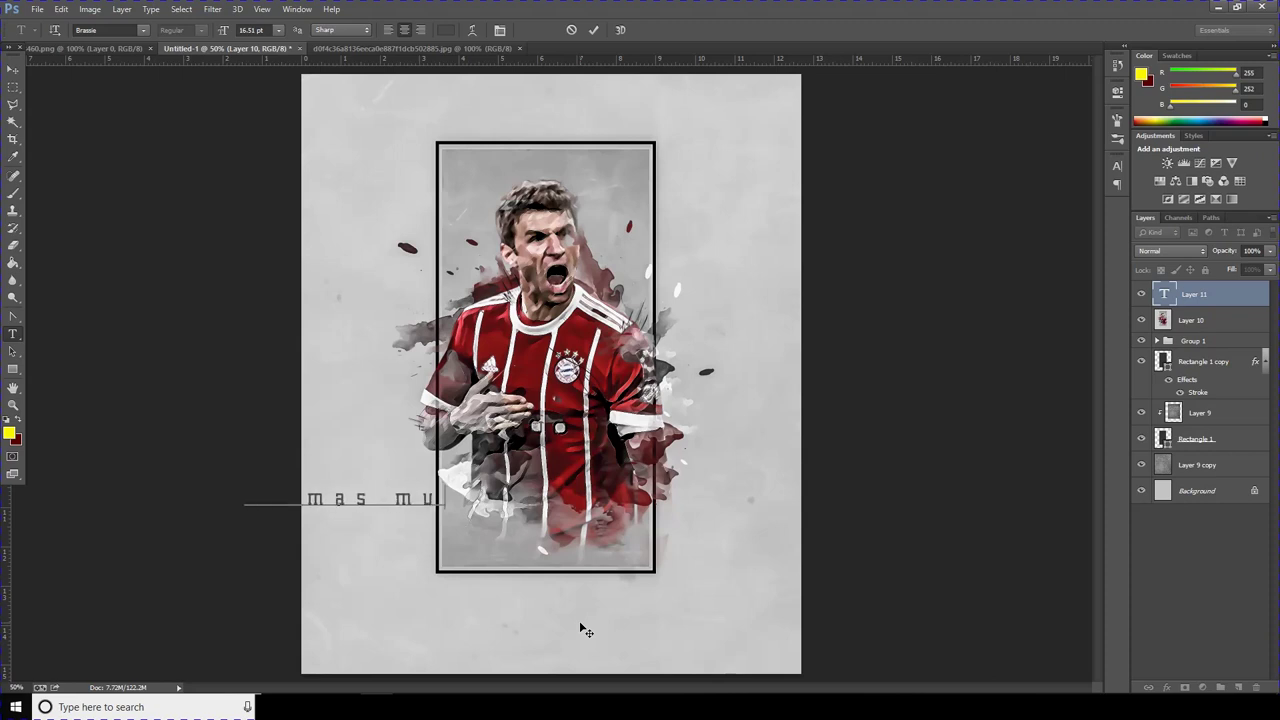
type("ller")
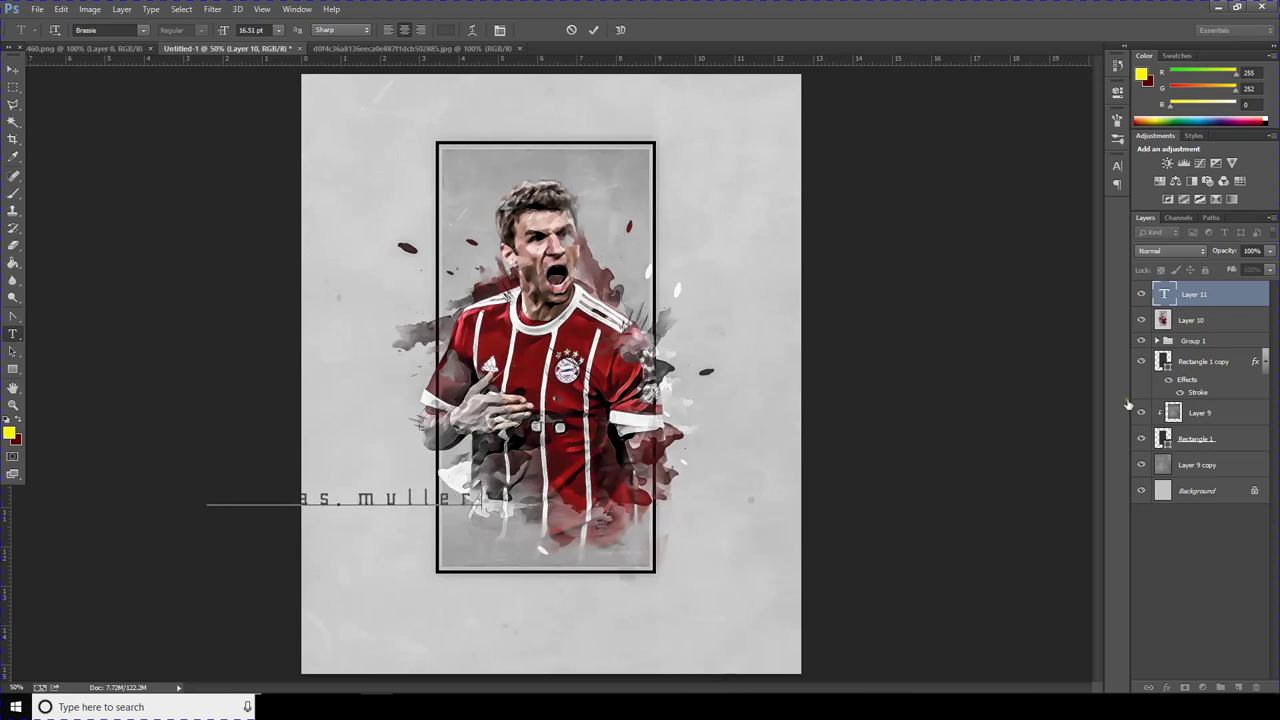
double_click(1157, 295)
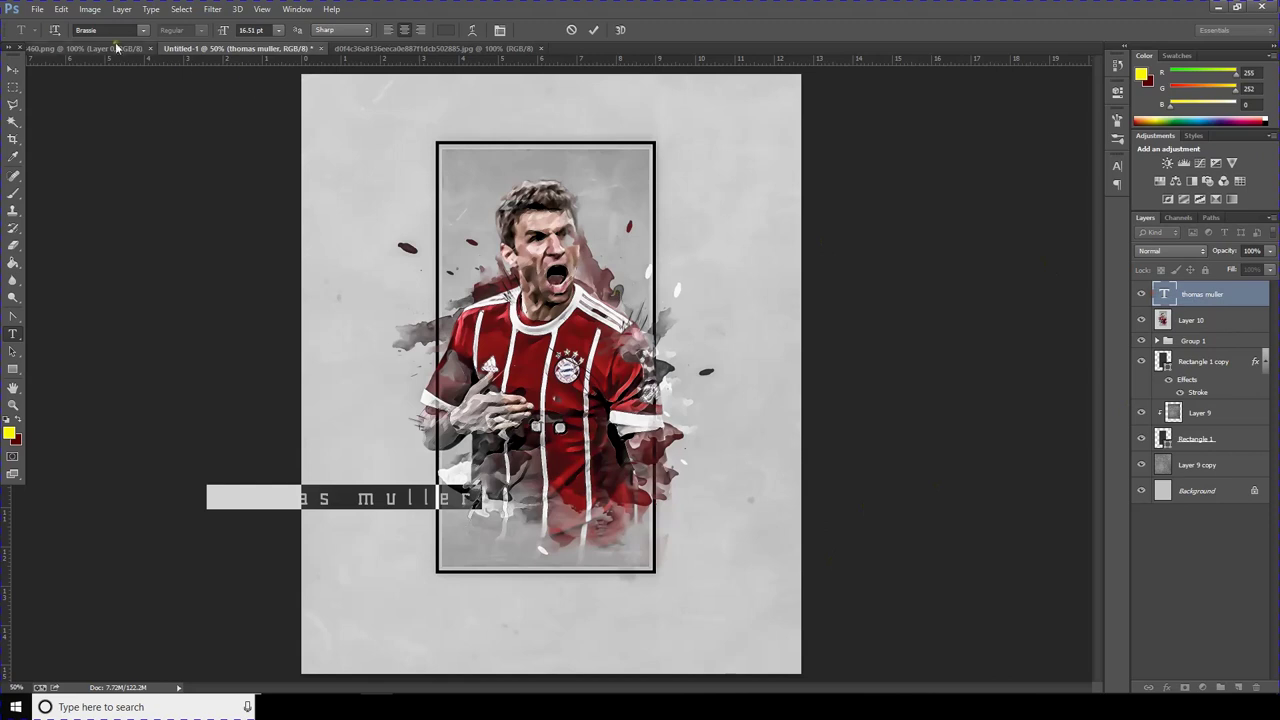
key("Up")
key("Up")
key("Up")
key("Up")
key("Up")
key("Up")
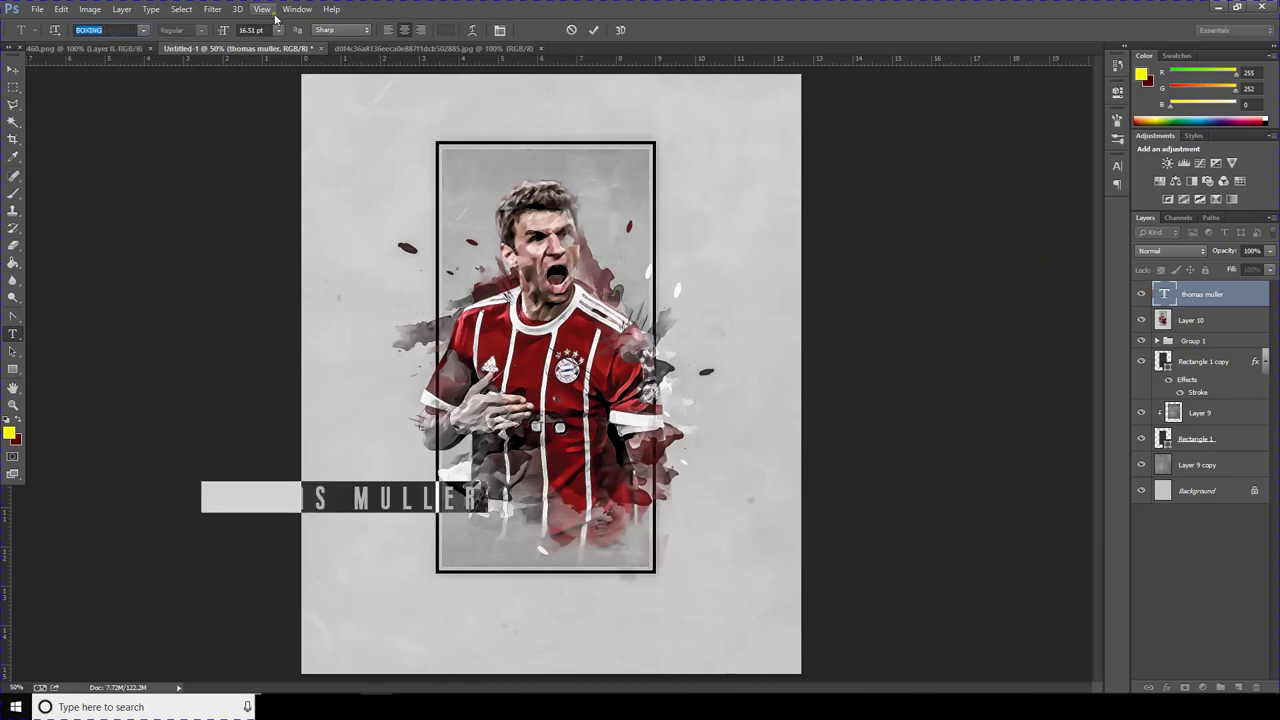
left_click(297, 9)
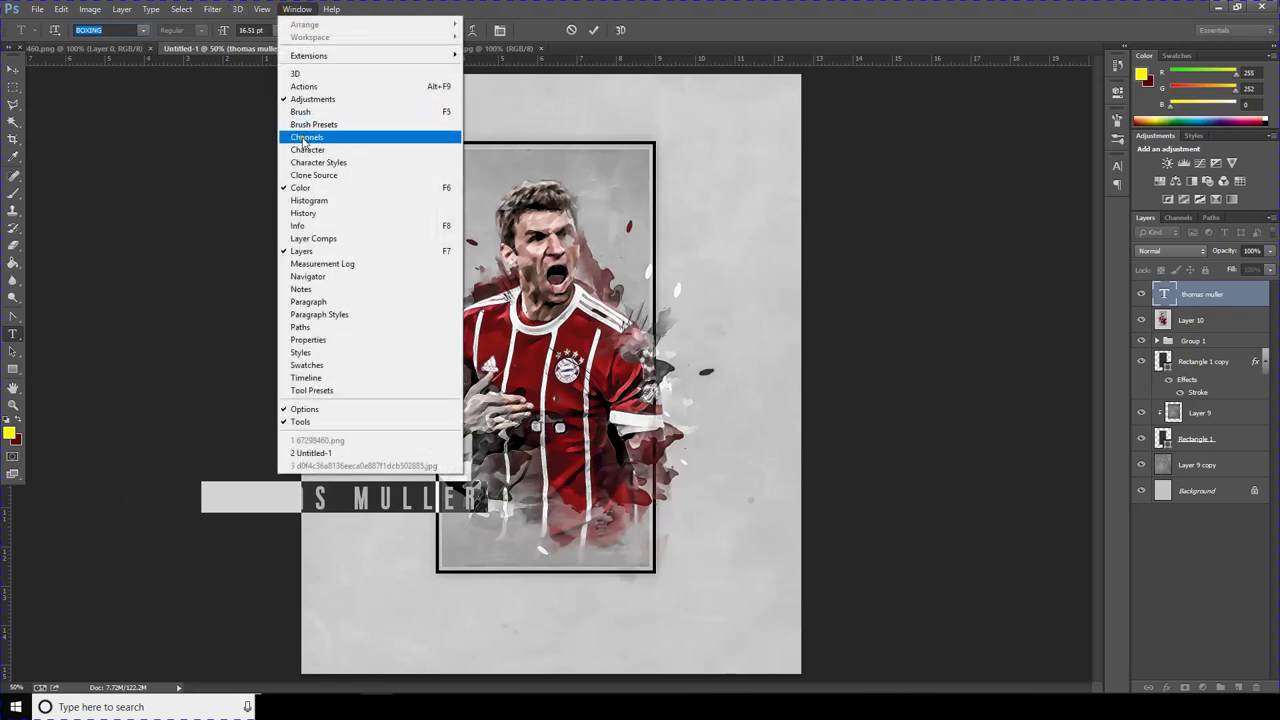
Step: Set the name's tracking to 0 and move it onto the centre of the jersey
left_click(305, 150)
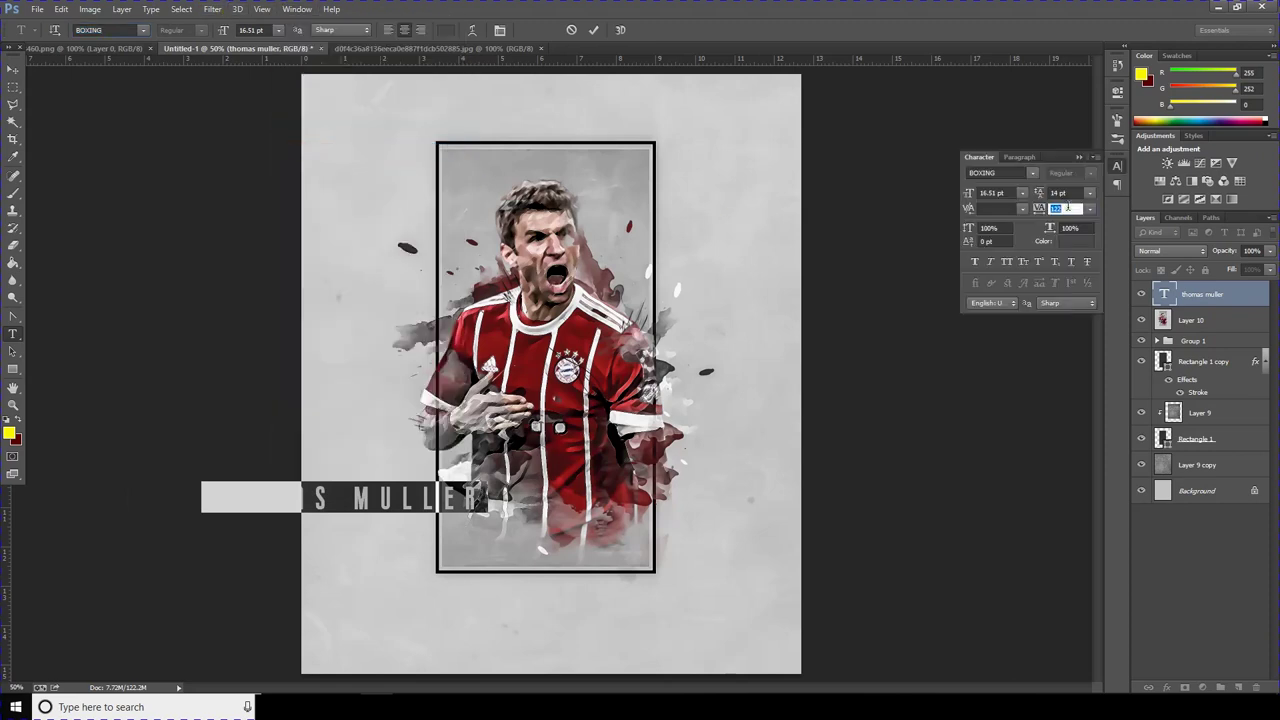
type("0")
key("Return")
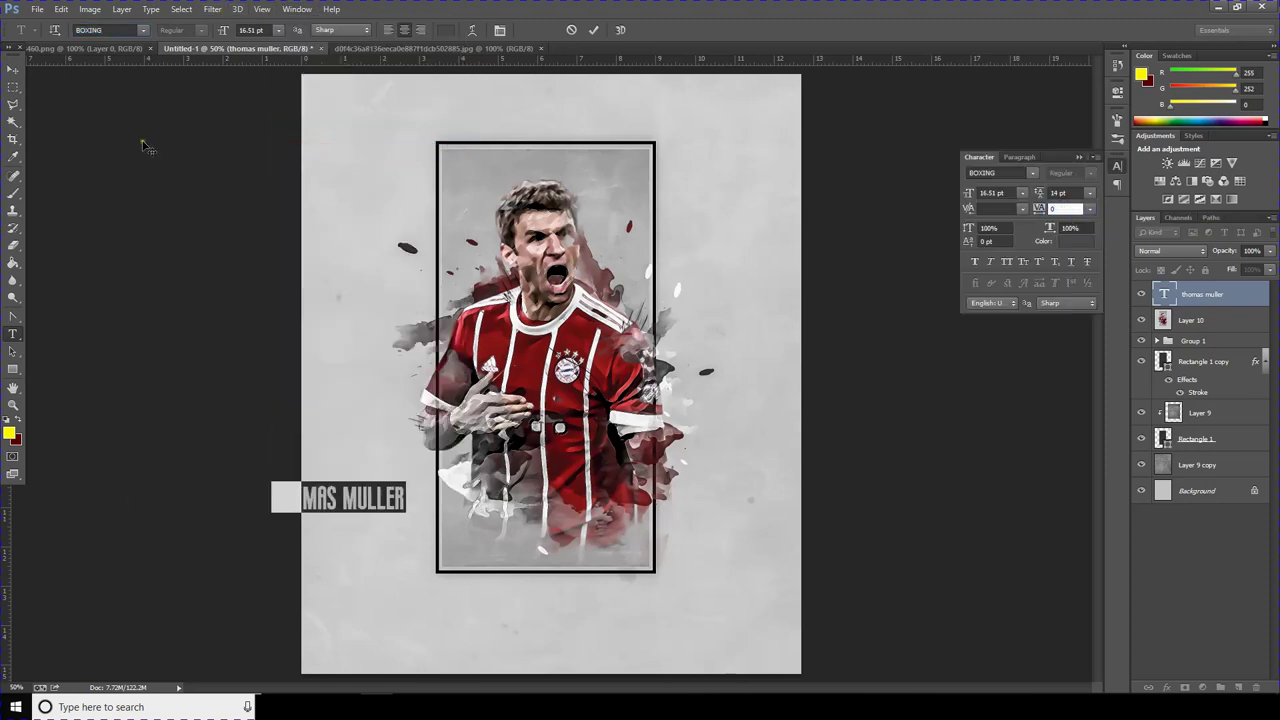
left_click(13, 70)
mouse_move(378, 498)
left_mouse_down()
mouse_move(425, 500)
mouse_move(586, 380)
mouse_move(586, 392)
left_mouse_up()
Step: Free Transform the name up to about 253% across the jersey
left_click(62, 9)
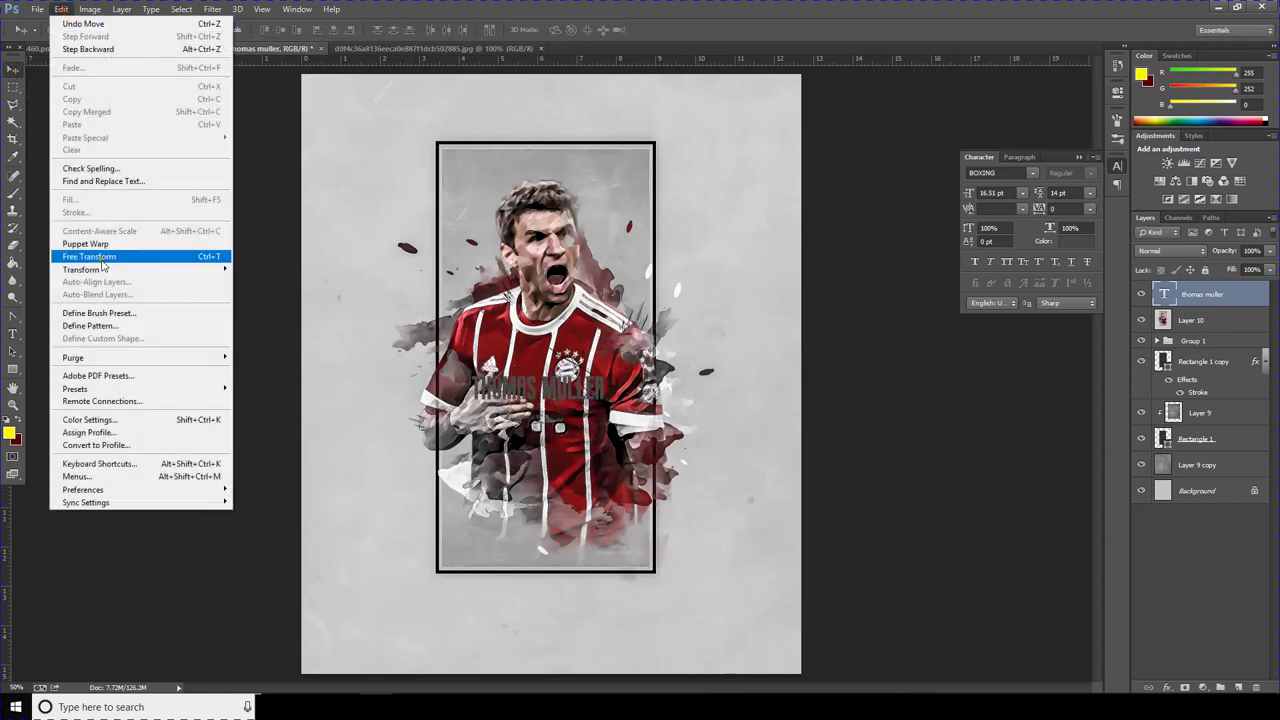
left_click(105, 253)
left_click_drag(606, 404, 709, 426)
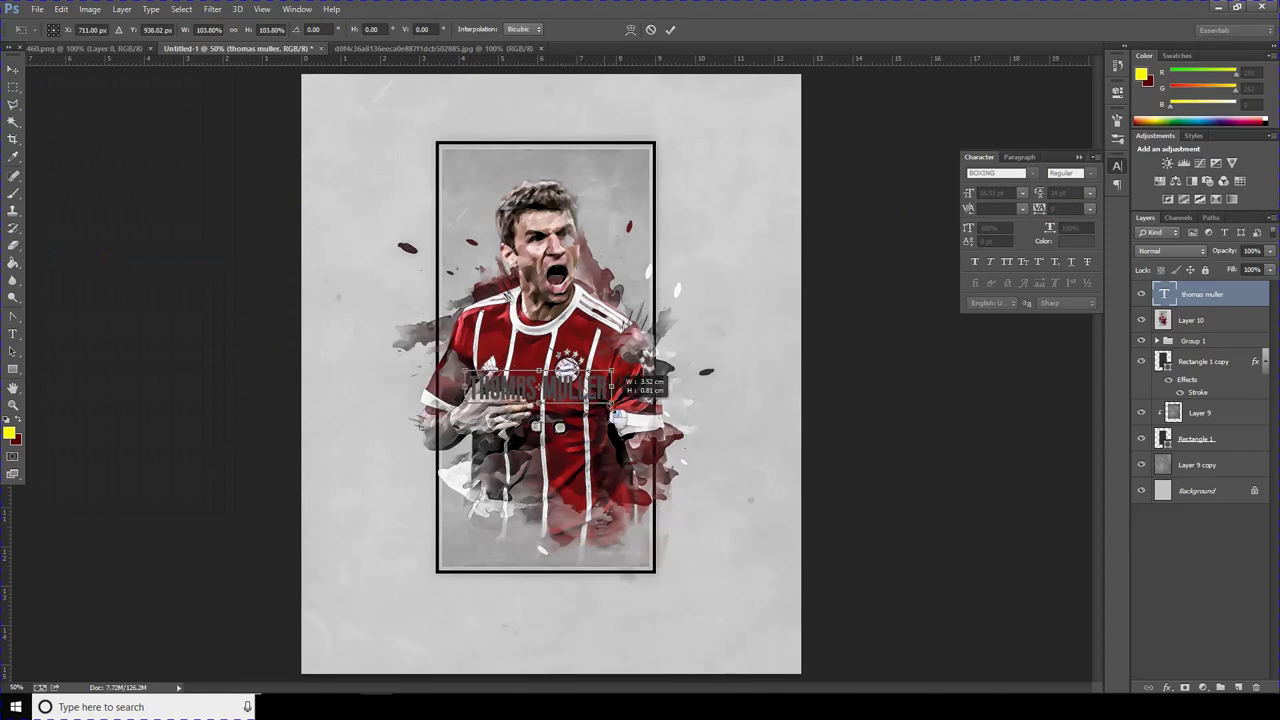
key("Return")
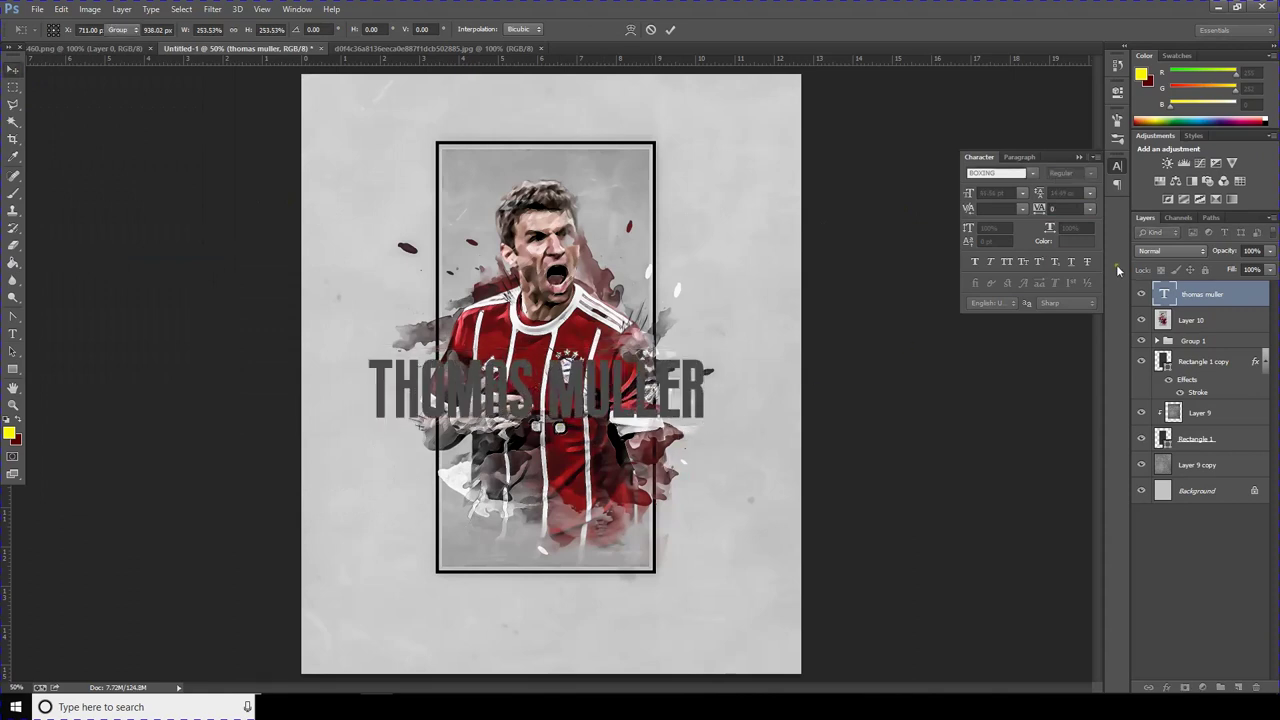
double_click(1163, 294)
left_click(1031, 177)
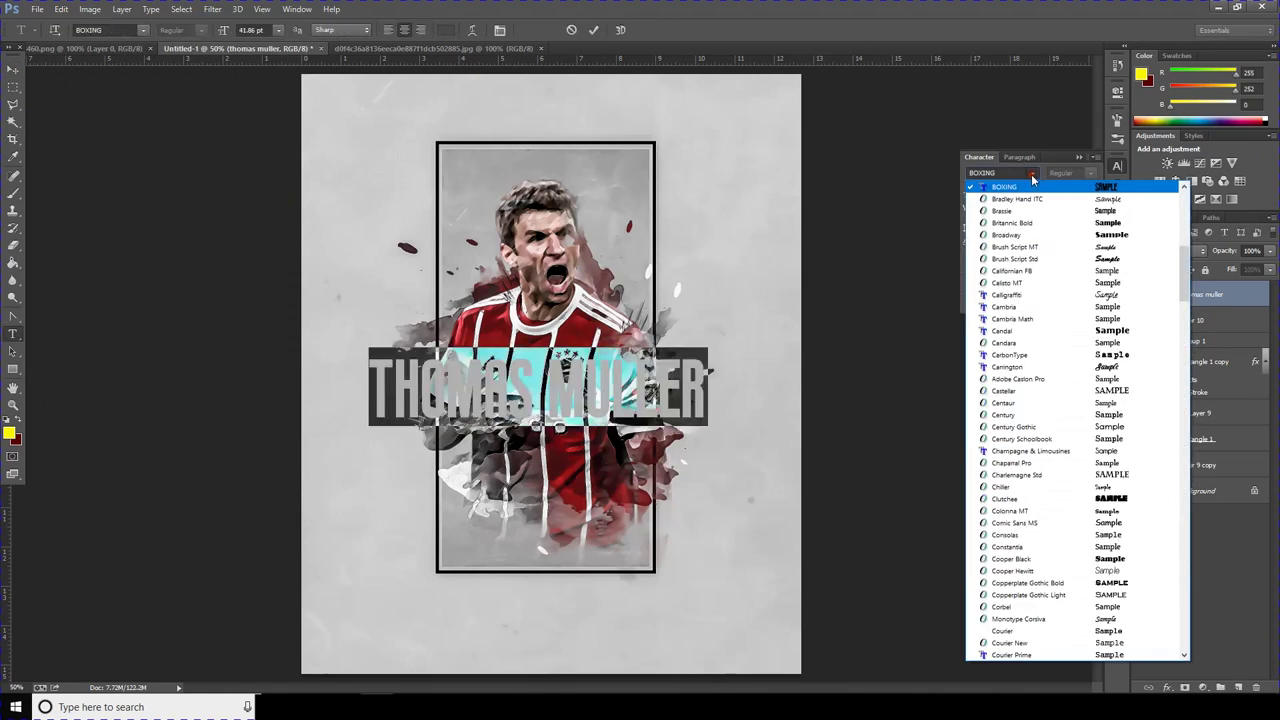
Step: Change the name's font from Carrington to the Bigdey script font and commit the text
left_click(1111, 367)
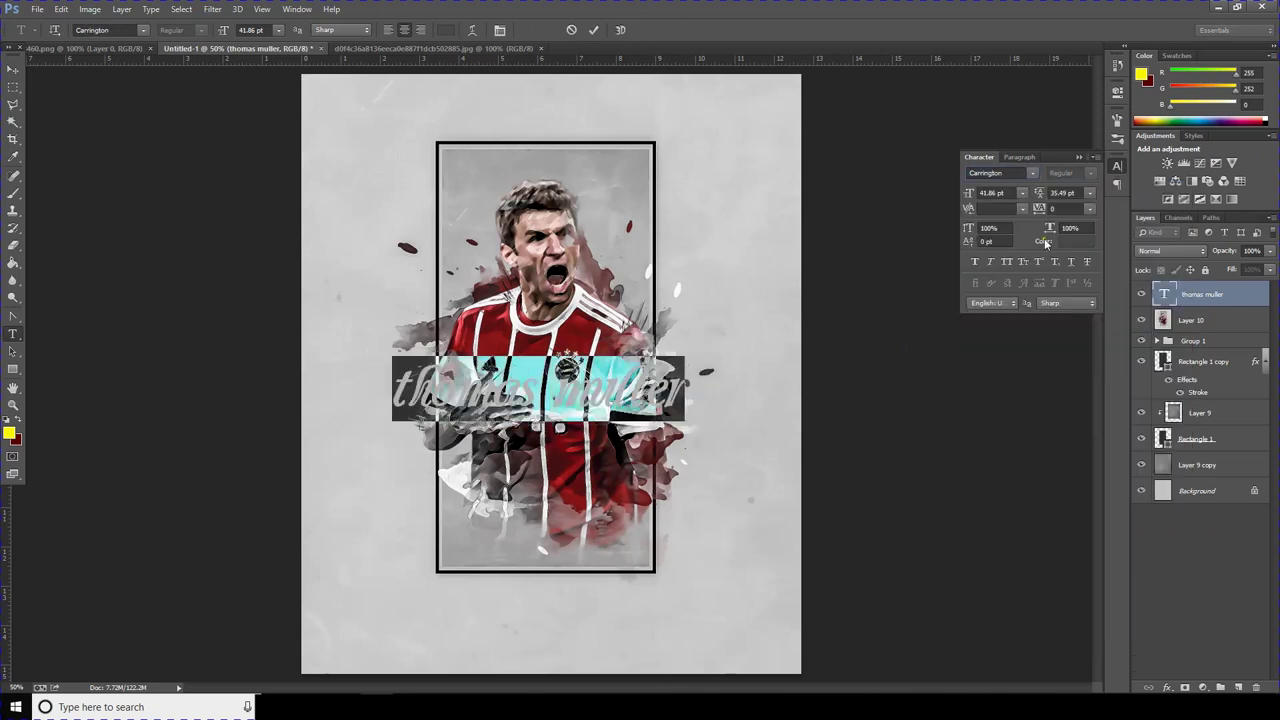
left_click(1034, 177)
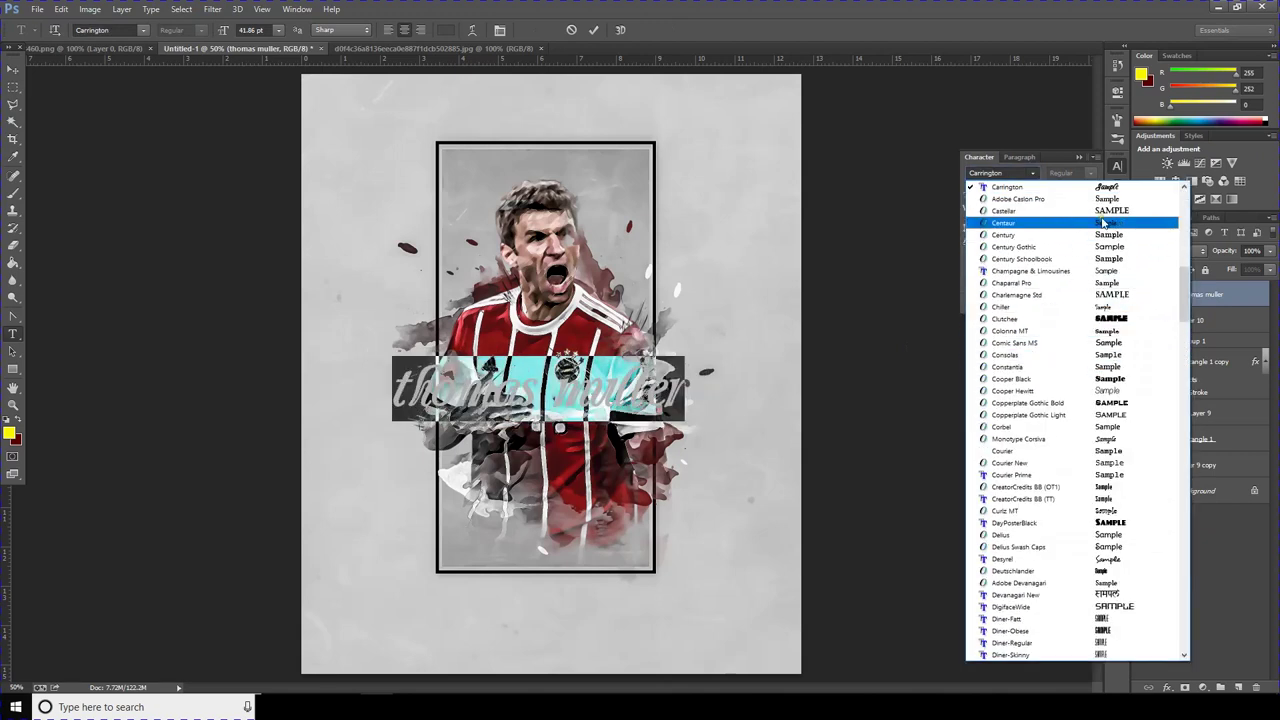
left_click_drag(1186, 320, 1189, 250)
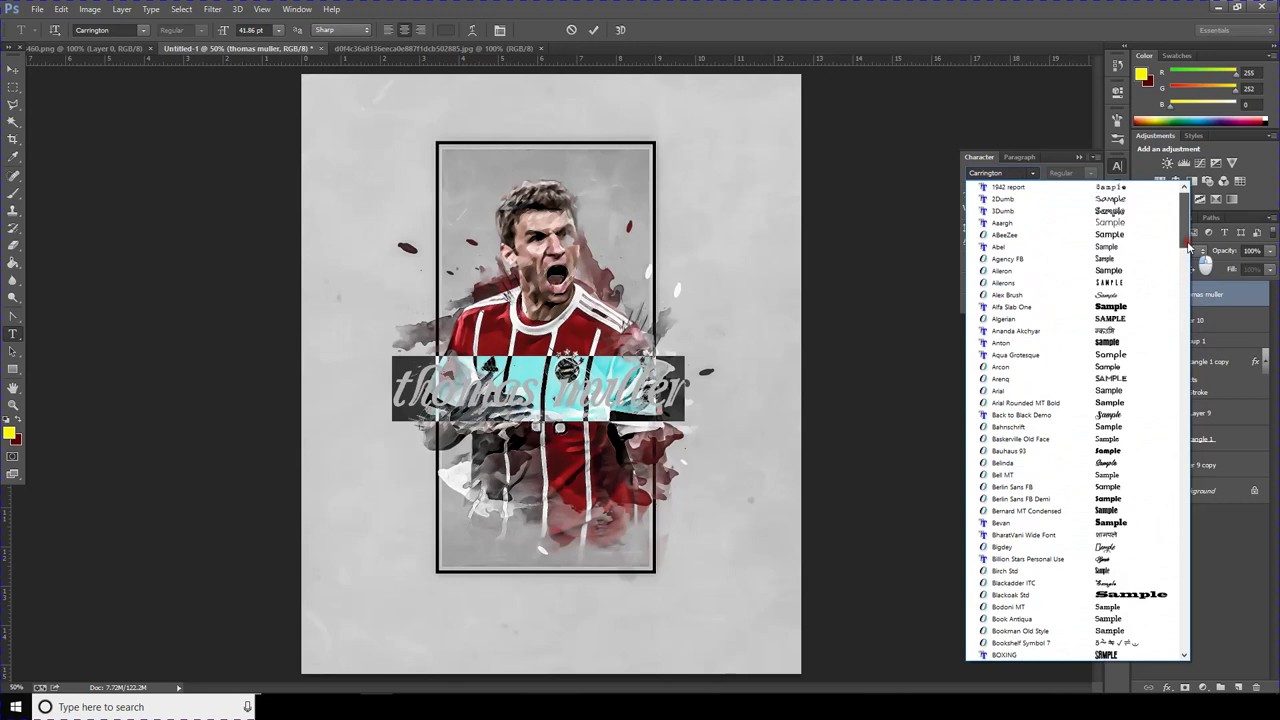
left_click_drag(1189, 251, 1196, 256)
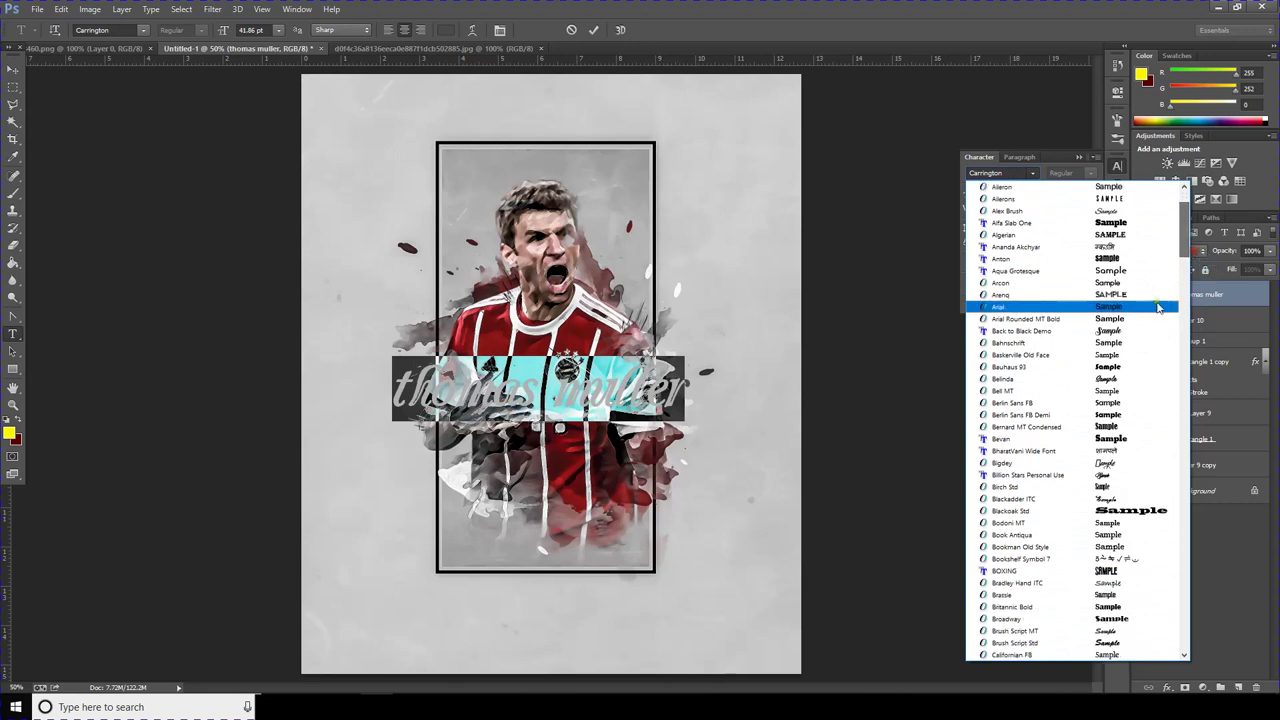
left_click(1114, 464)
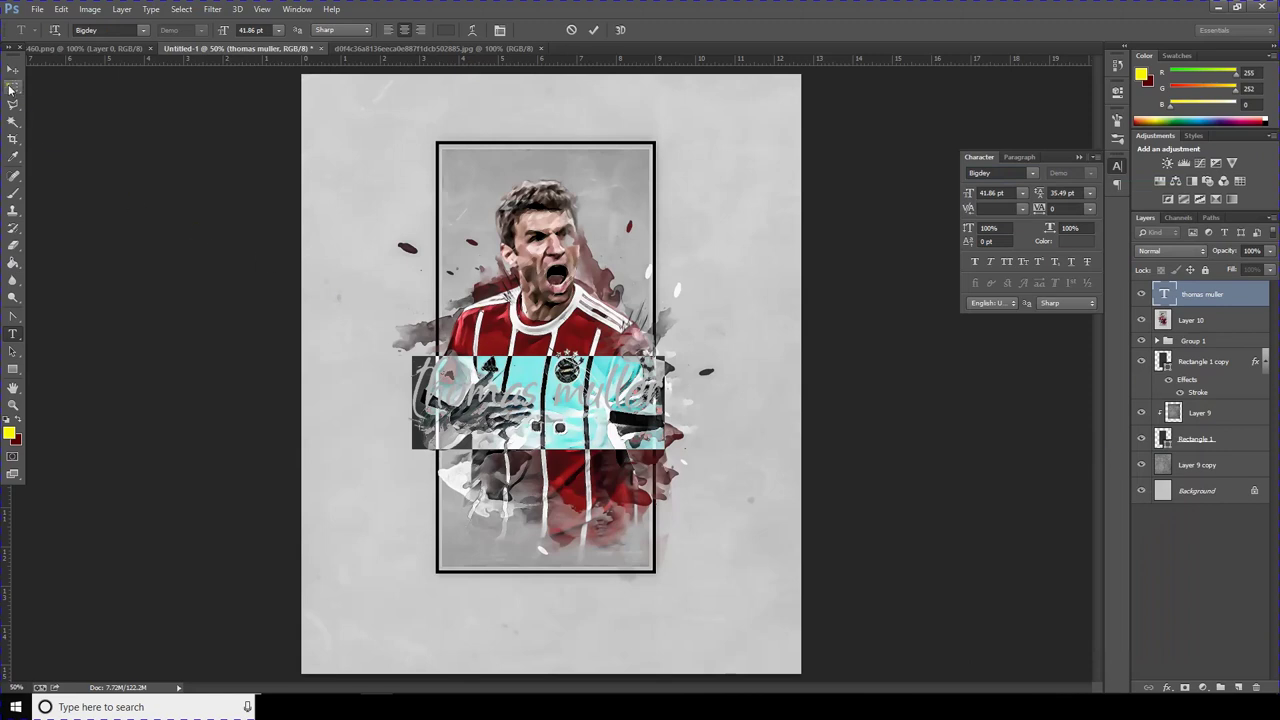
left_click(13, 69)
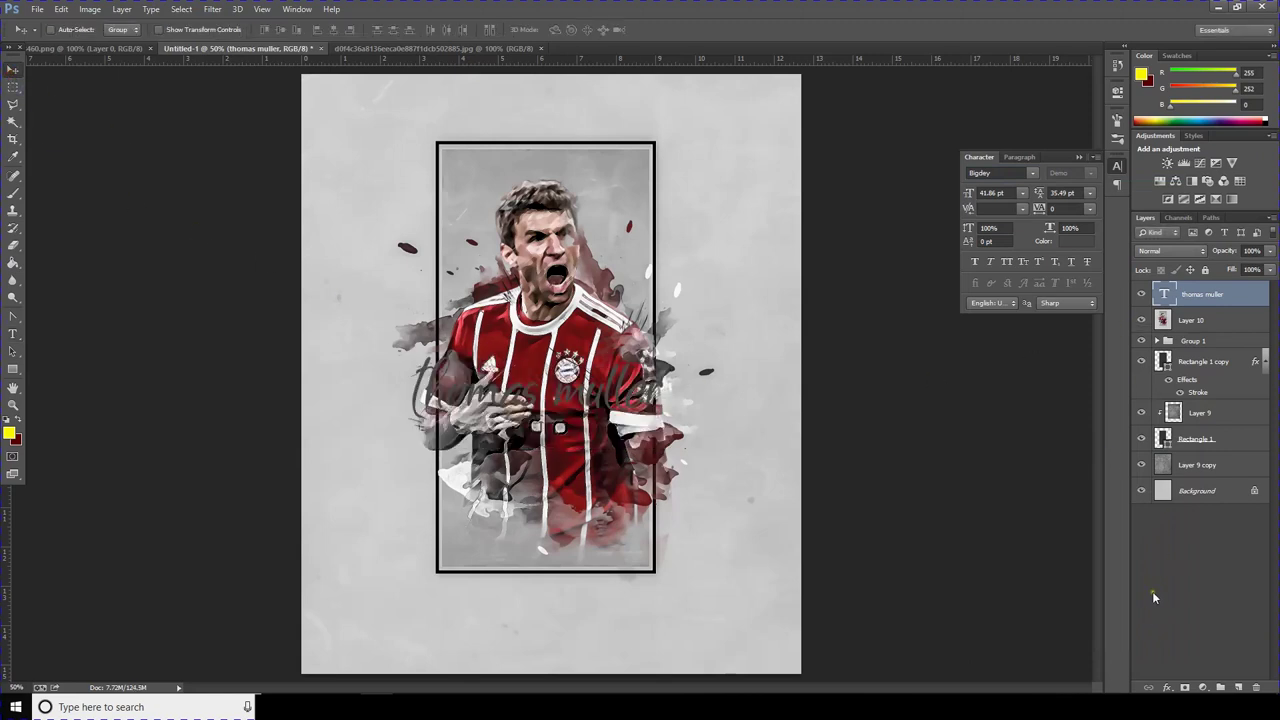
left_click(1166, 686)
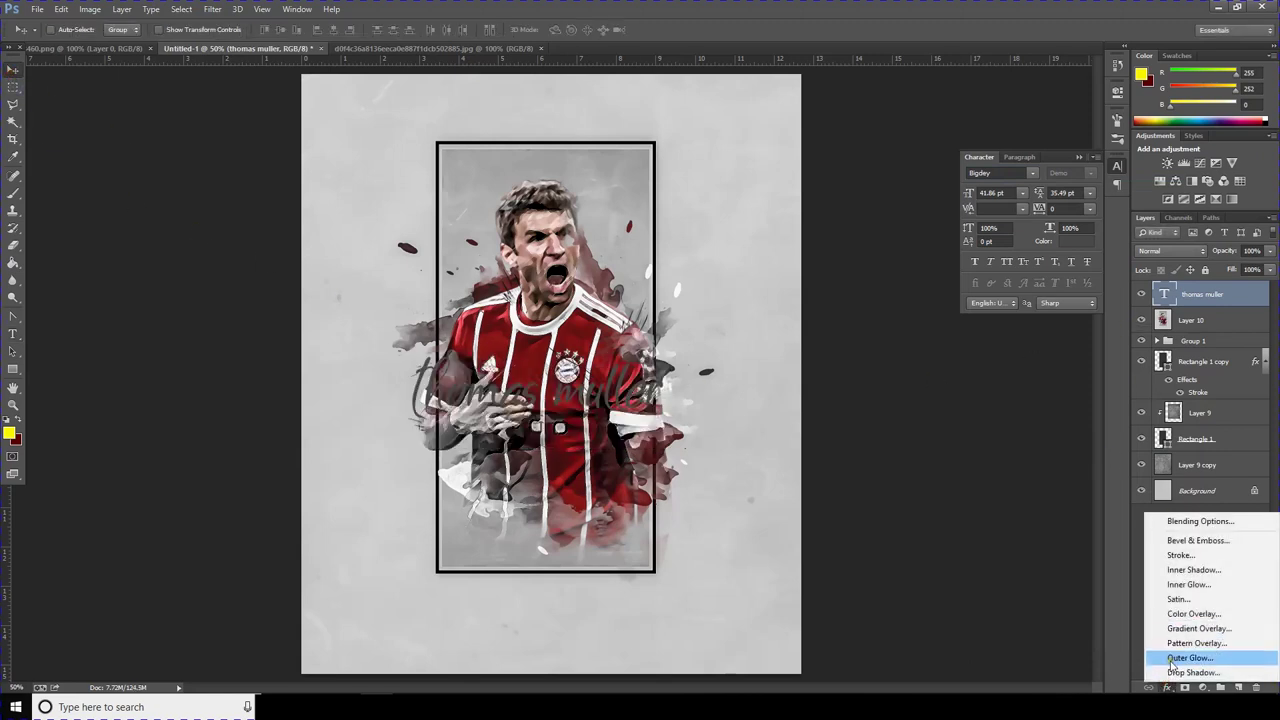
Step: Add a Drop Shadow with 100% opacity, 8 px distance, 17% spread and 8 px size
left_click(1170, 673)
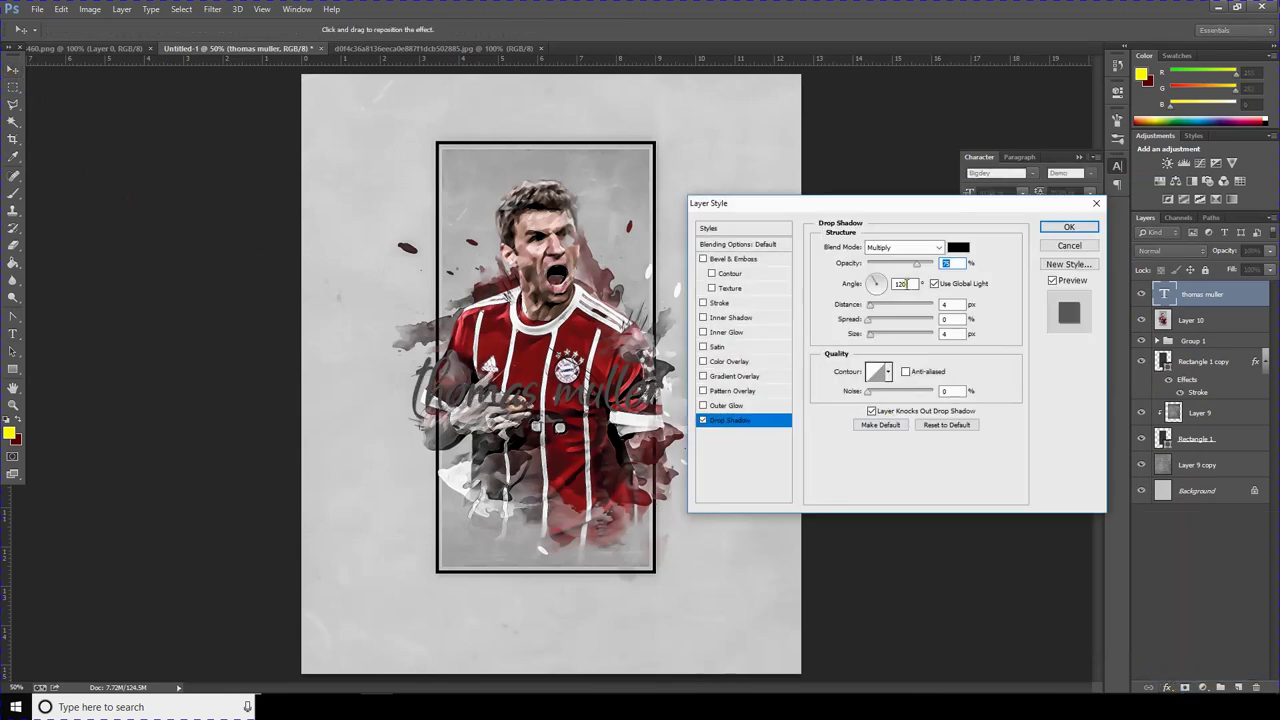
left_click_drag(916, 266, 933, 264)
left_click_drag(870, 305, 880, 325)
left_click_drag(884, 340, 873, 342)
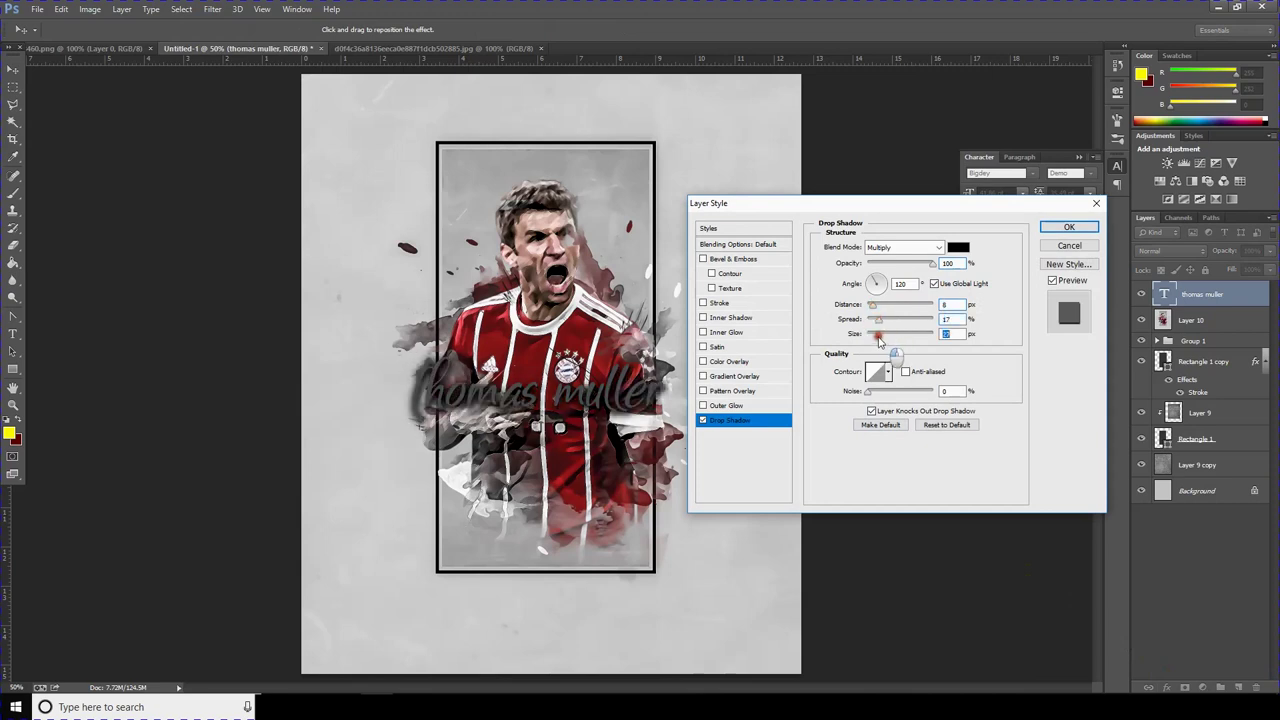
left_click(1067, 228)
Step: Select the name text and start choosing a new text colour
double_click(1165, 293)
left_click(1070, 241)
left_click_drag(864, 230, 738, 127)
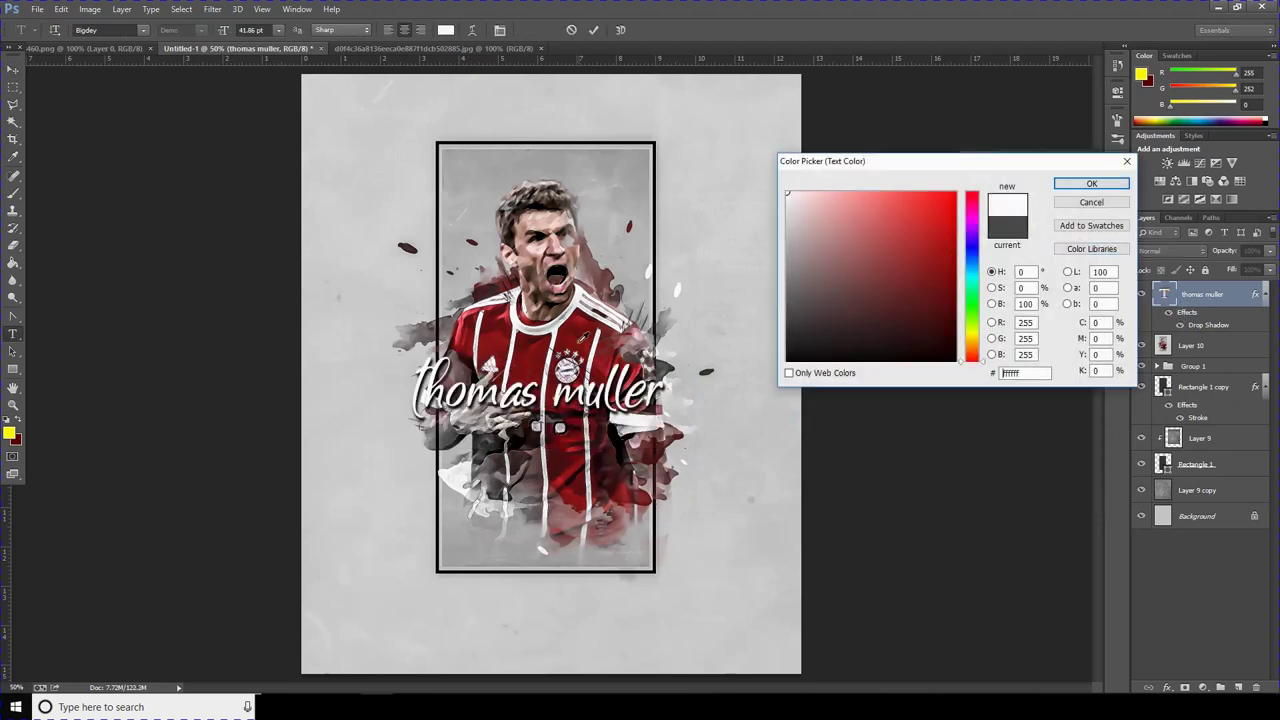
Step: Colour the name teal #0b7784 and move it down across the player's waist
left_click(594, 362)
left_click(969, 337)
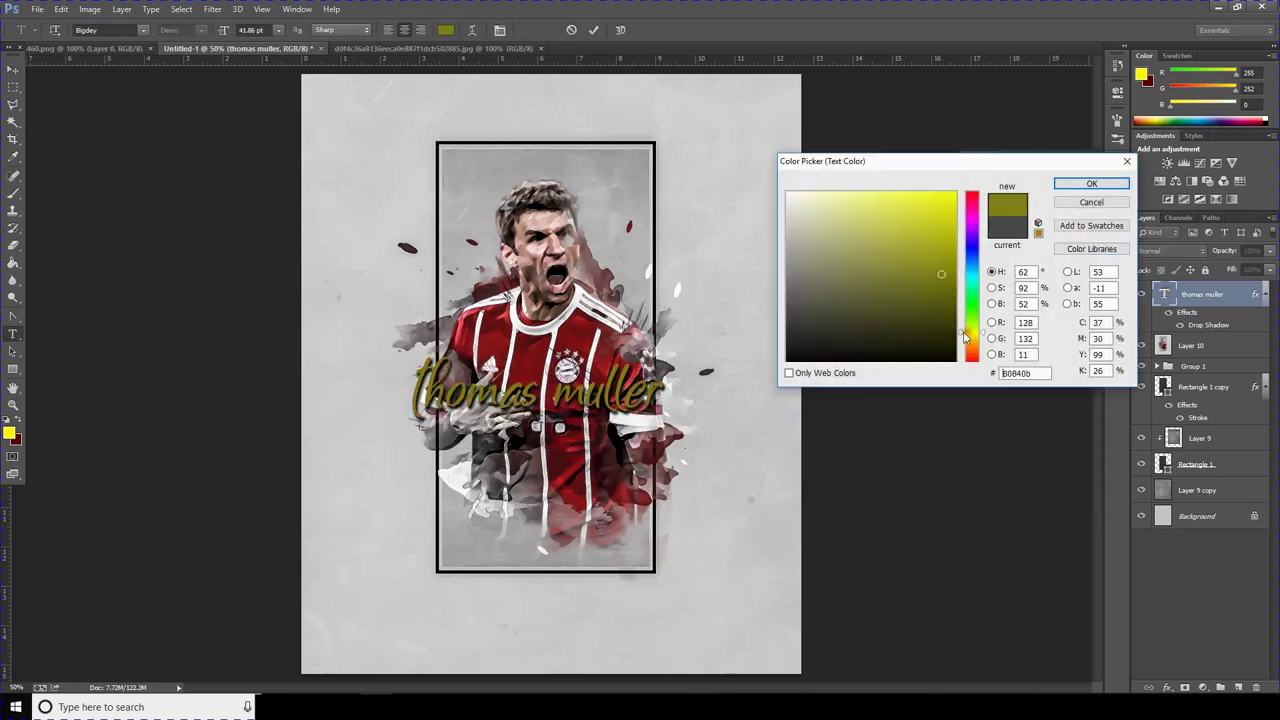
left_click_drag(967, 328, 976, 278)
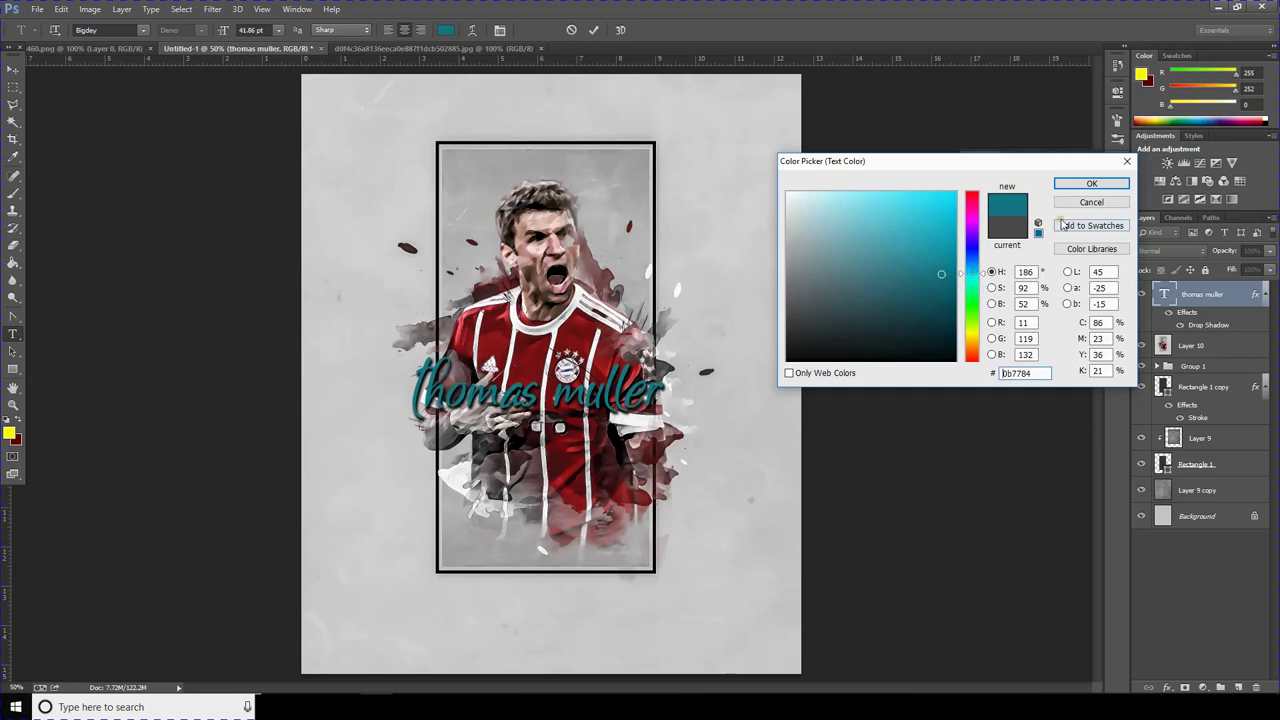
left_click(1084, 184)
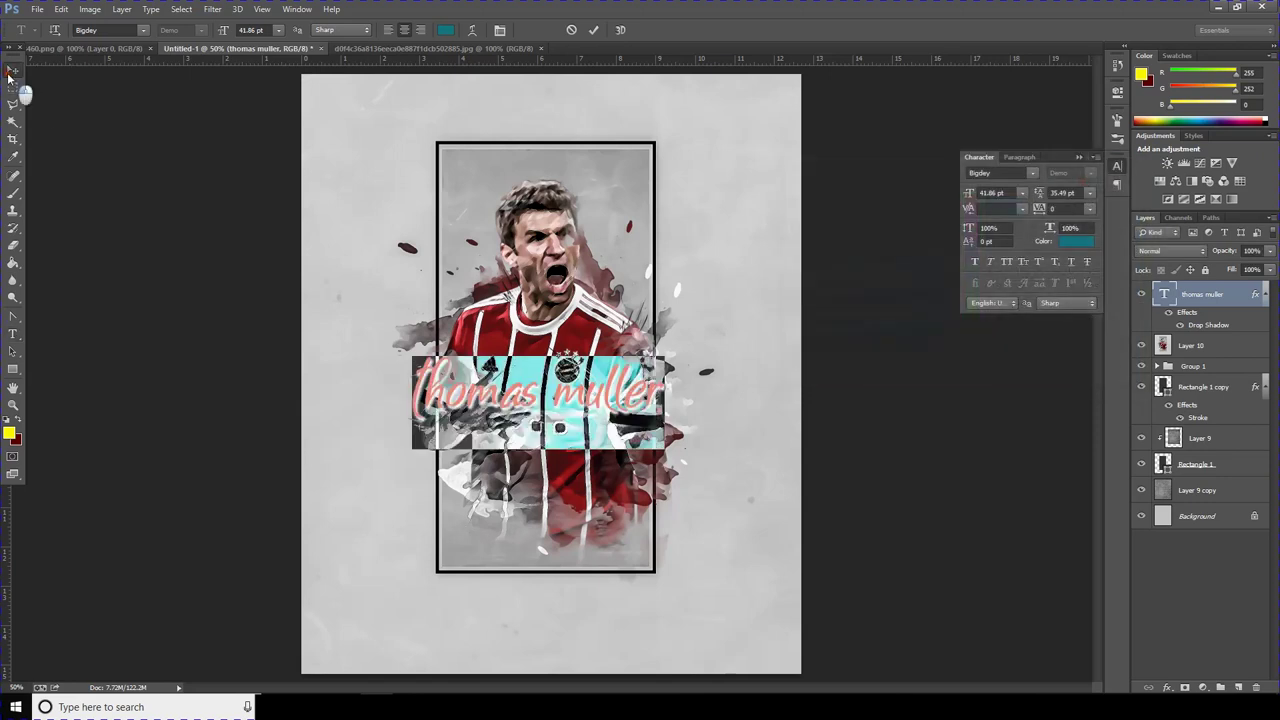
left_click(13, 69)
mouse_move(613, 392)
left_mouse_down()
mouse_move(617, 497)
mouse_move(612, 485)
left_mouse_up()
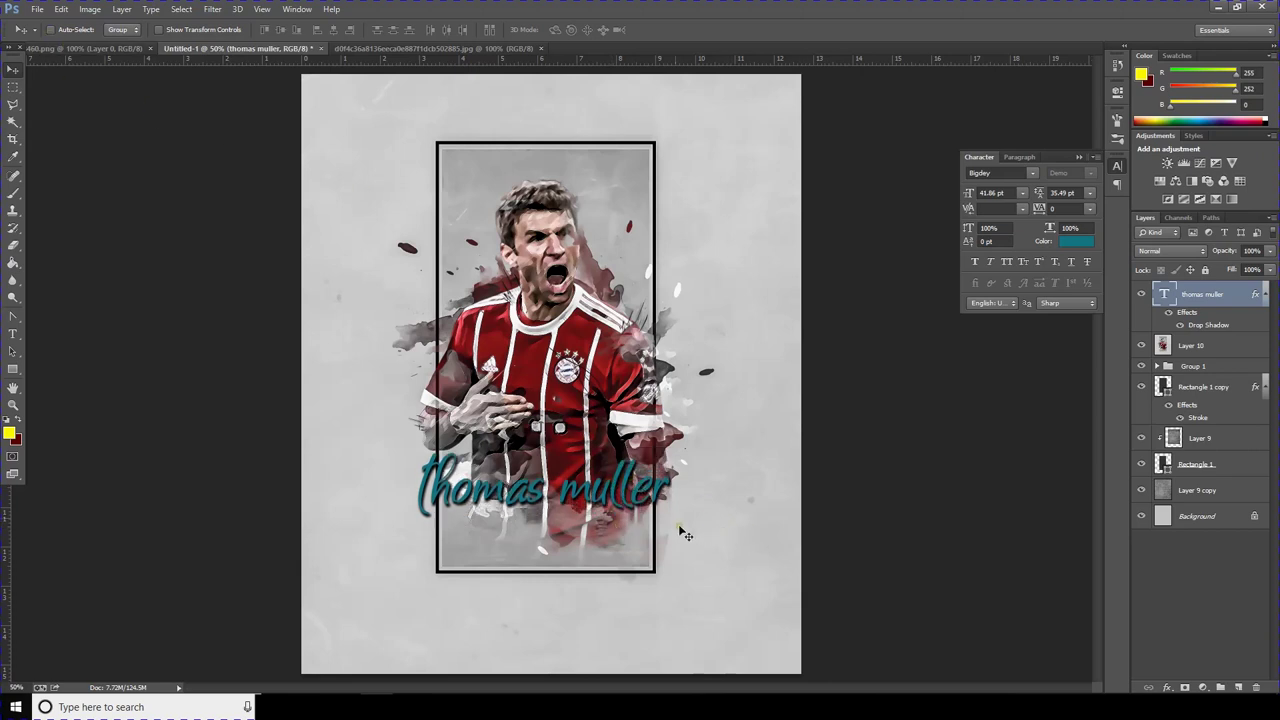
Step: Duplicate the name, retype it as GERMANY and shrink it under the name
left_click_drag(611, 490, 617, 533, "alt")
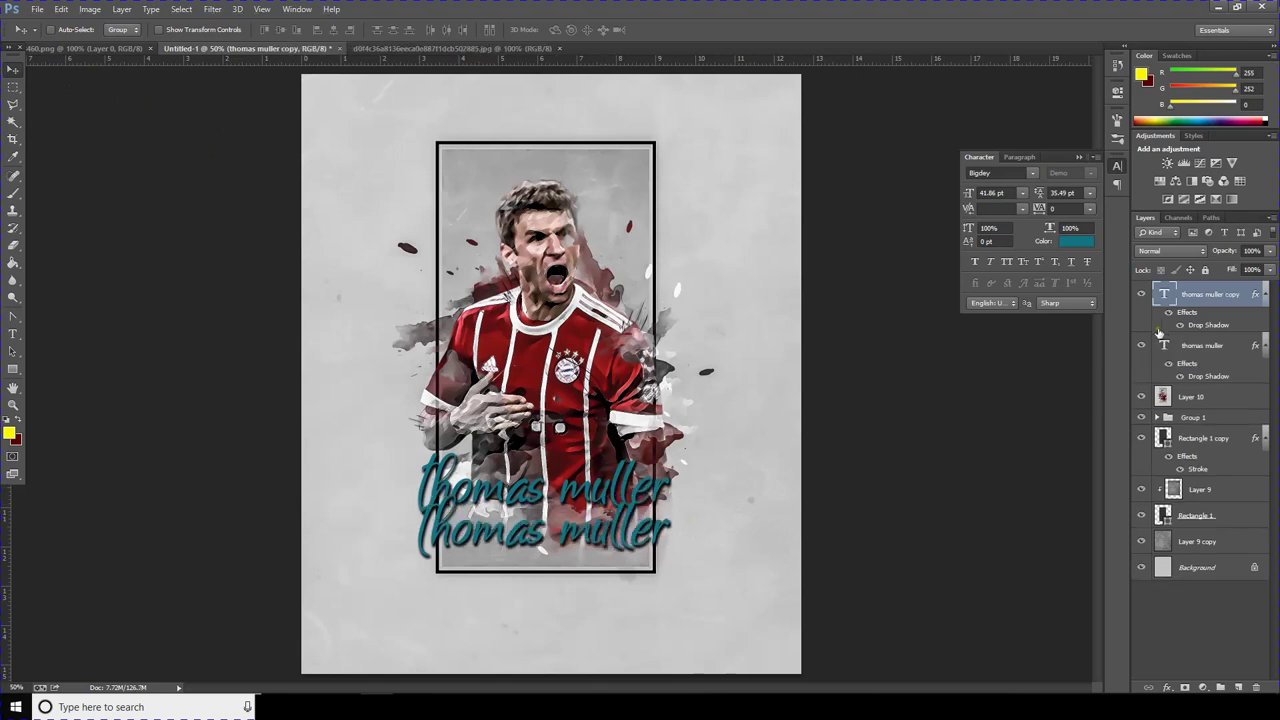
double_click(1164, 296)
type("GERMANY")
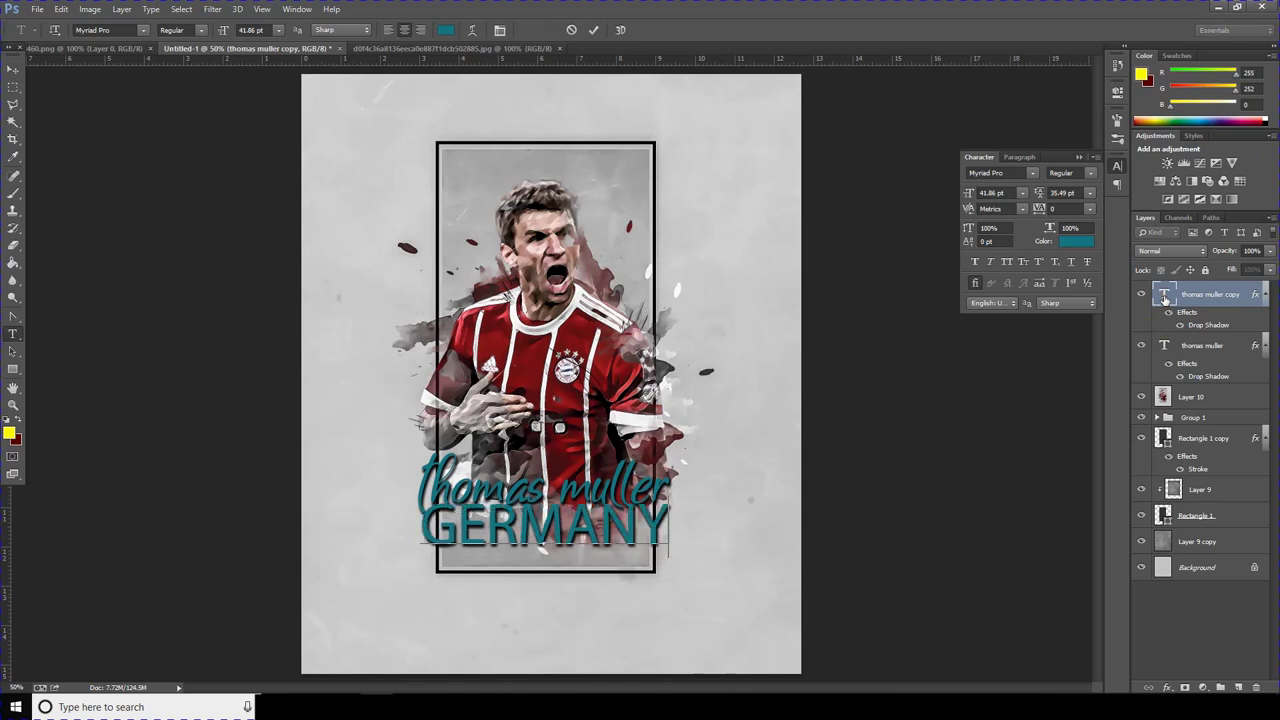
left_click(13, 73)
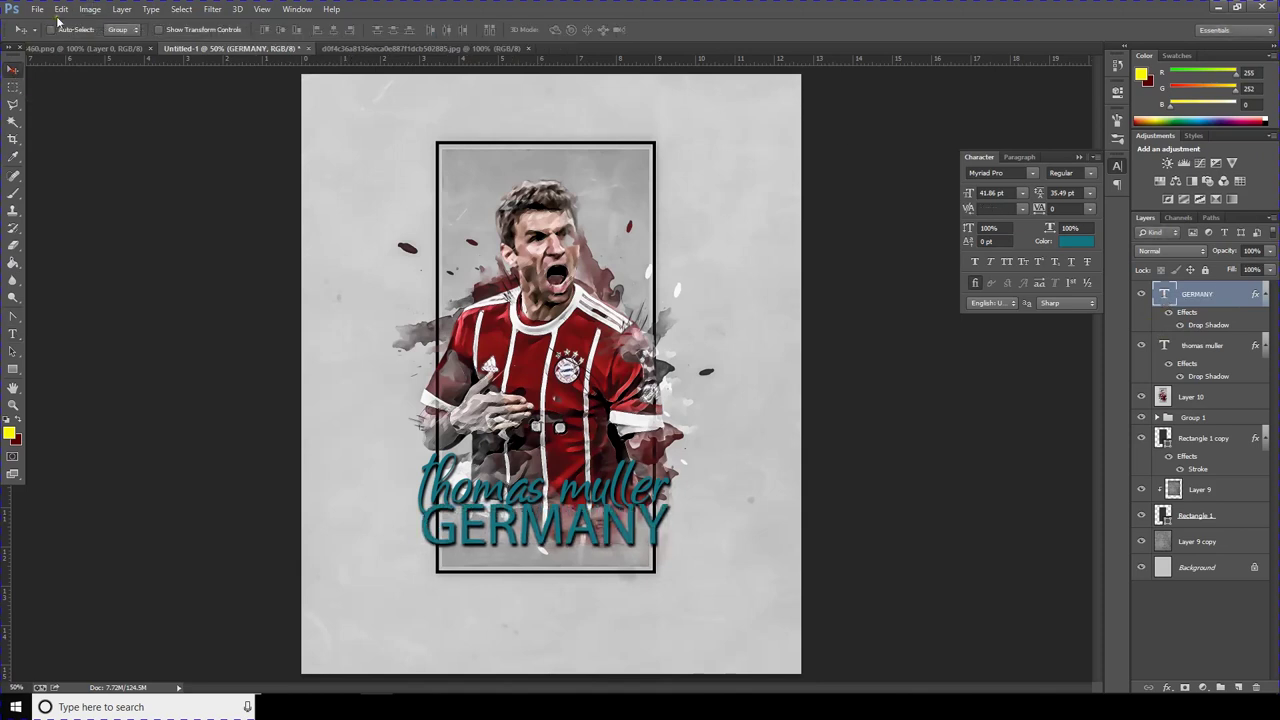
left_click(61, 9)
left_click(89, 256)
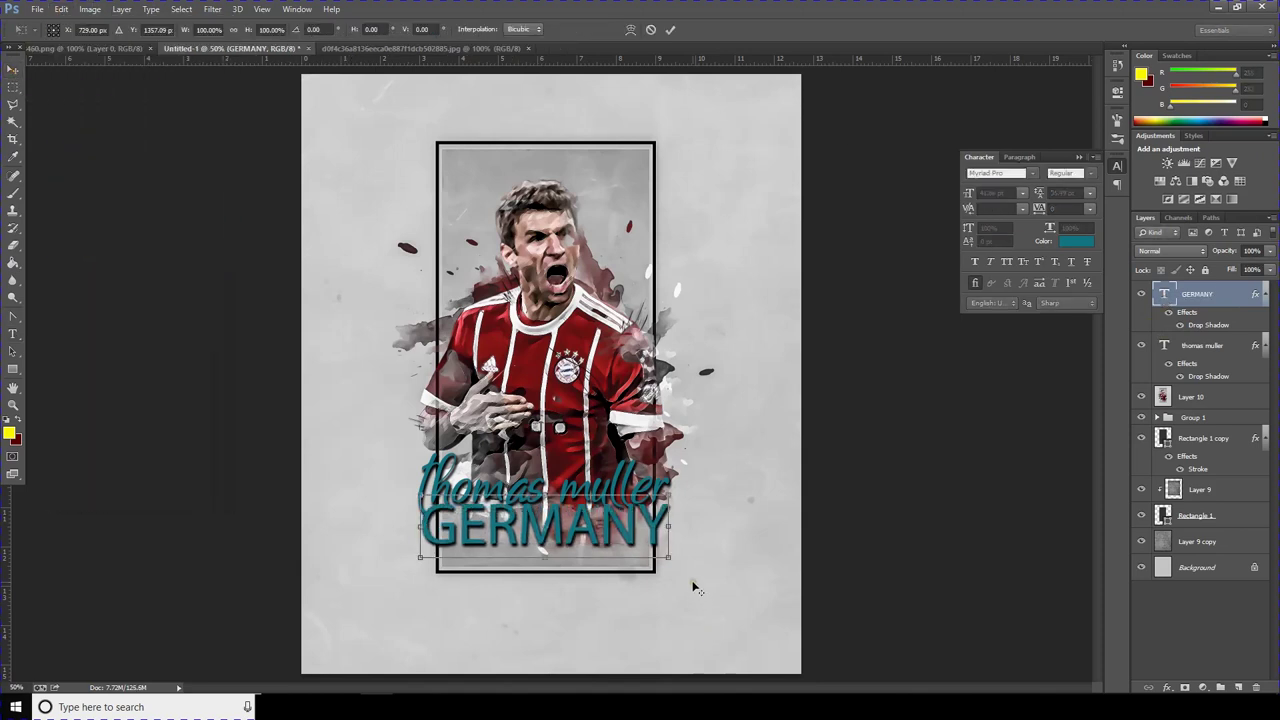
left_click_drag(667, 557, 567, 530)
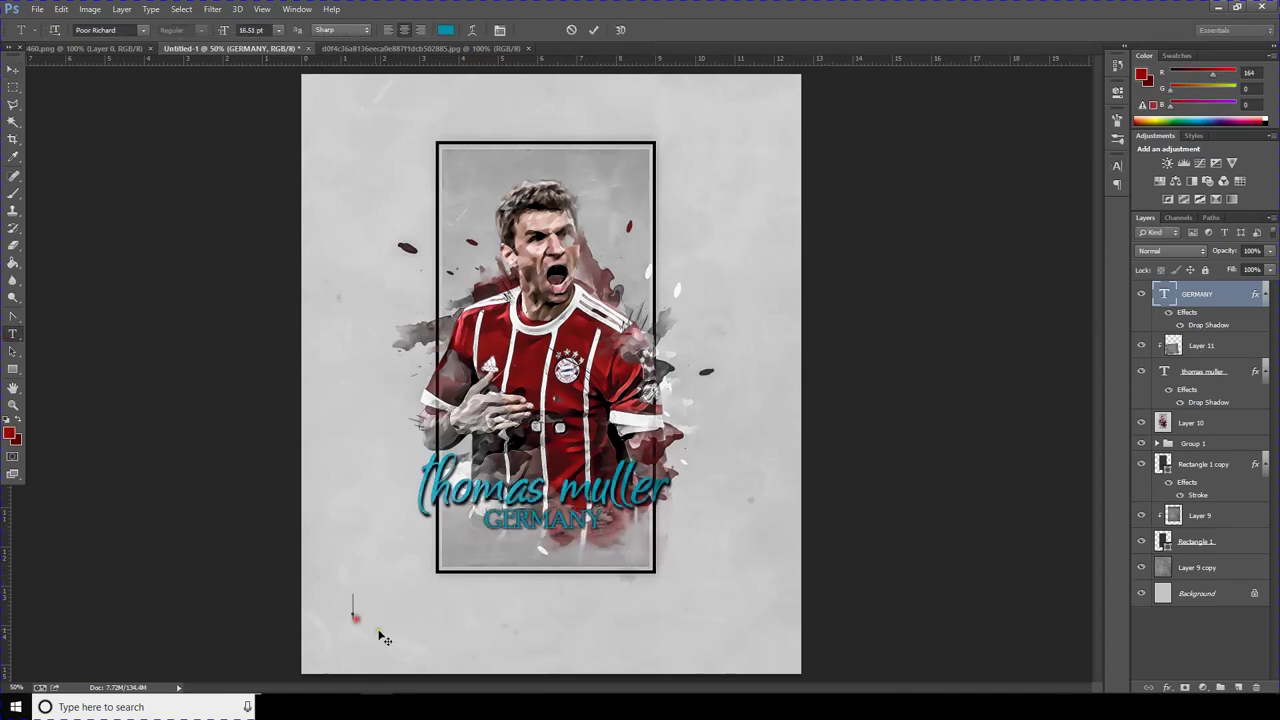
Step: Paste the player info text and shrink it into a block centred below the frame
left_click(352, 606)
key("ctrl+v")
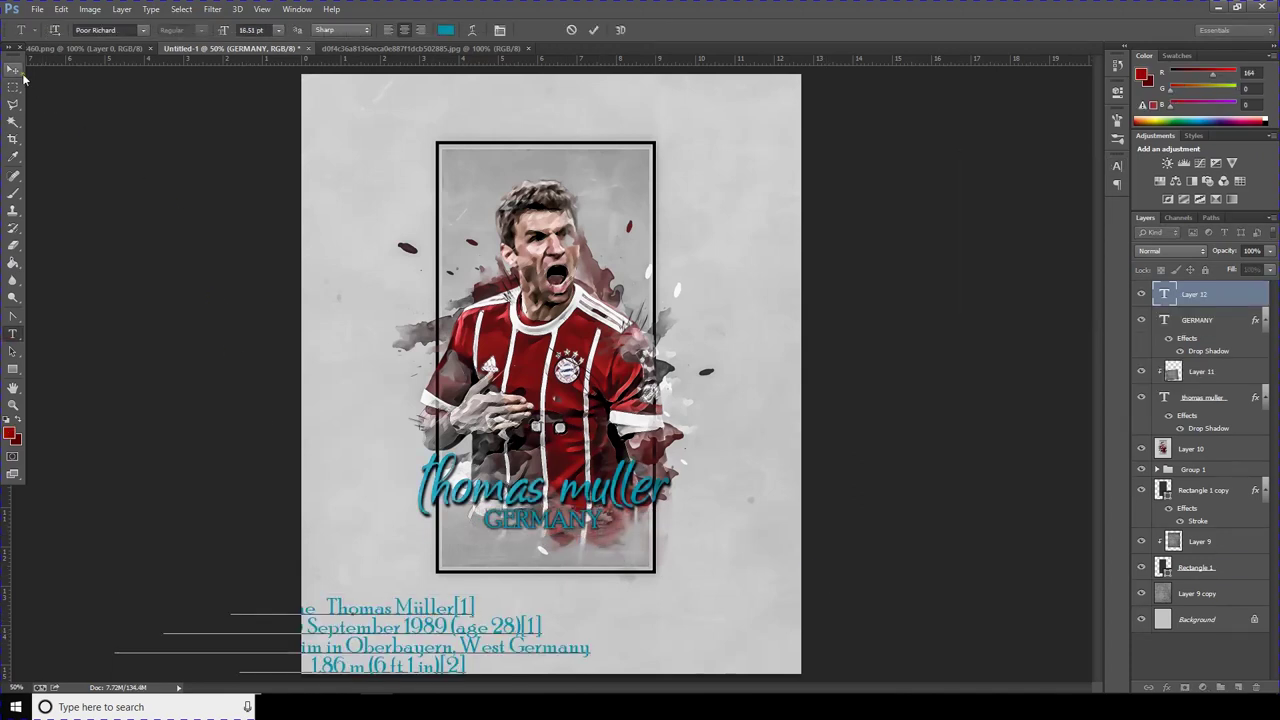
left_click(13, 68)
left_click(61, 9)
left_click(100, 256)
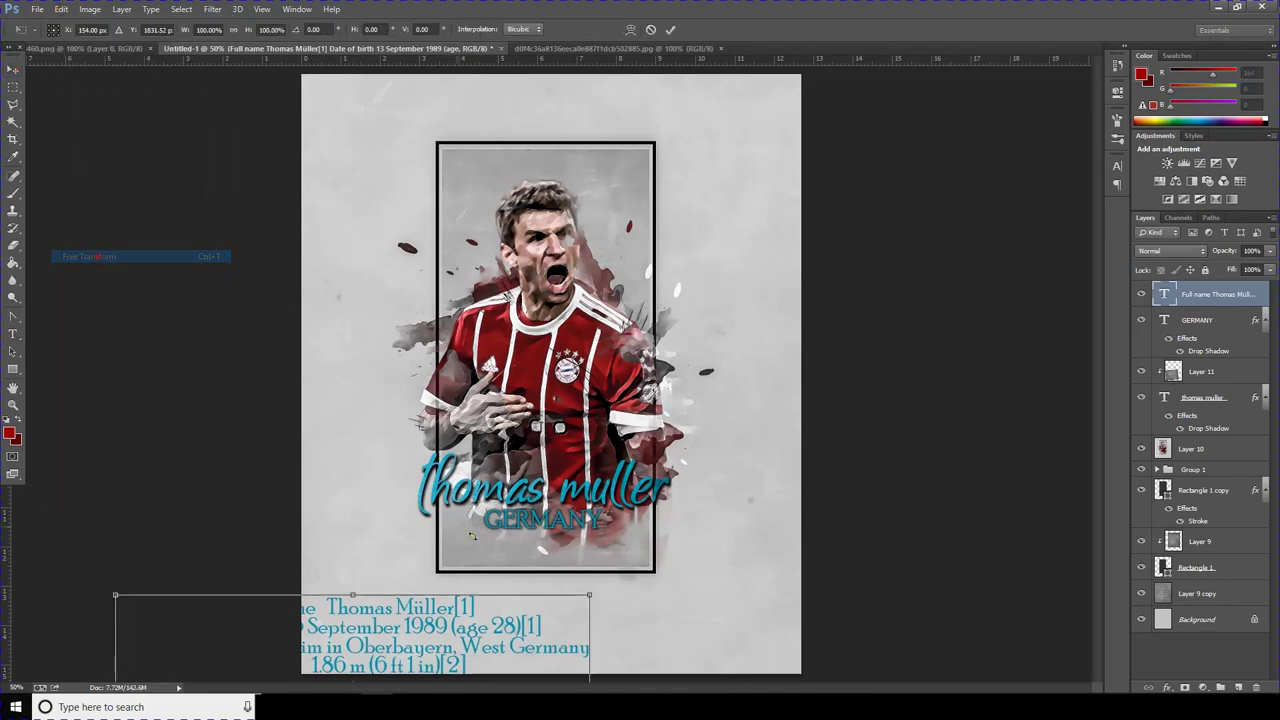
left_click_drag(590, 594, 508, 620)
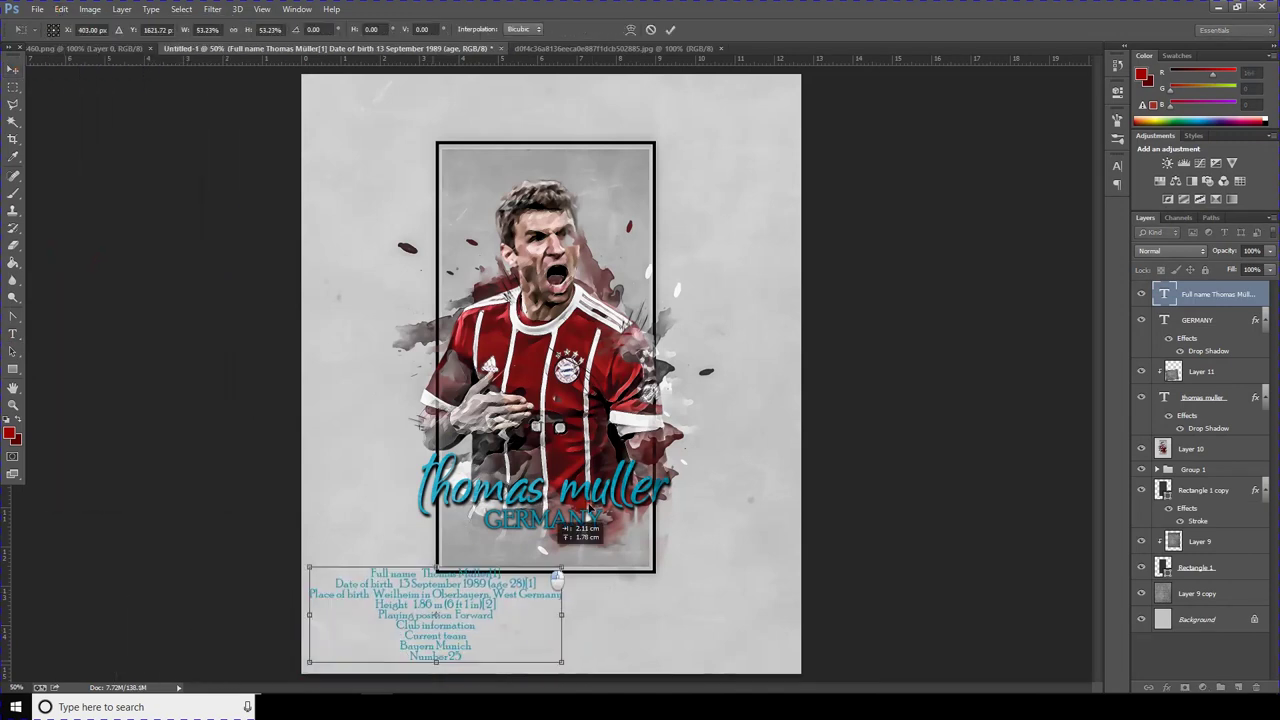
mouse_move(400, 640)
left_mouse_down()
mouse_move(607, 632)
mouse_move(631, 601)
mouse_move(603, 598)
left_mouse_up()
left_click_drag(560, 637, 584, 607)
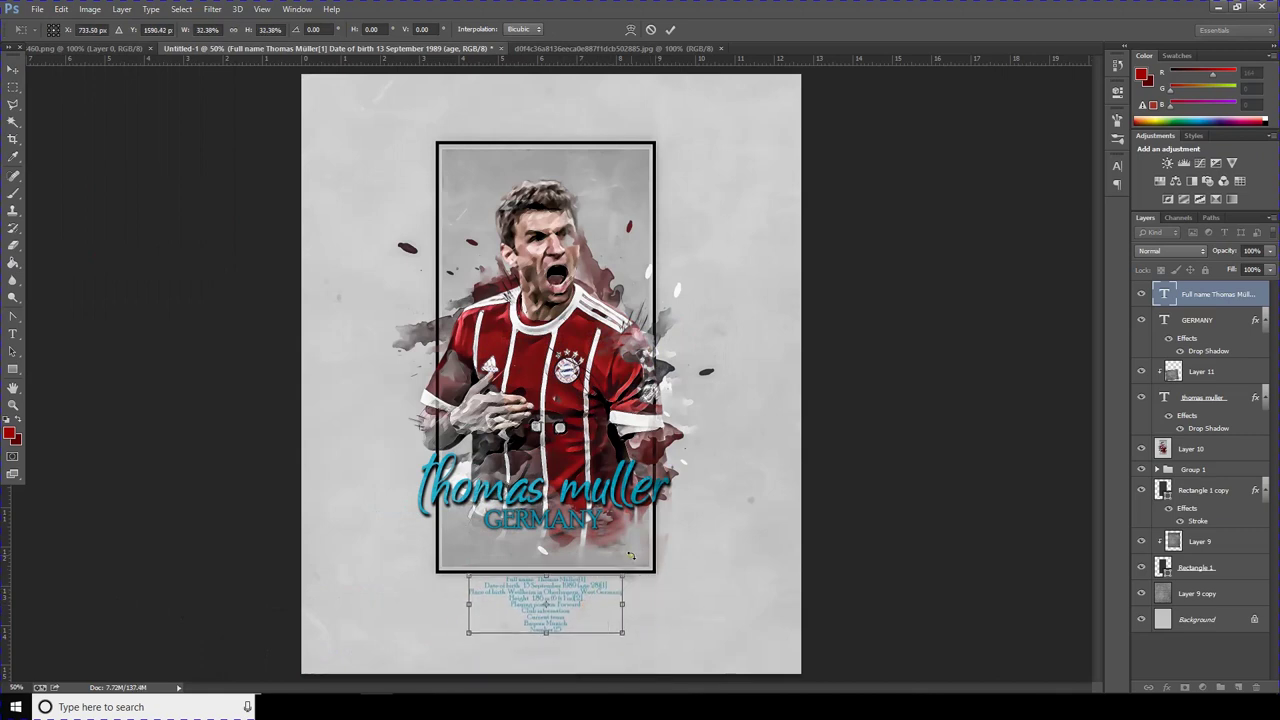
key("Return")
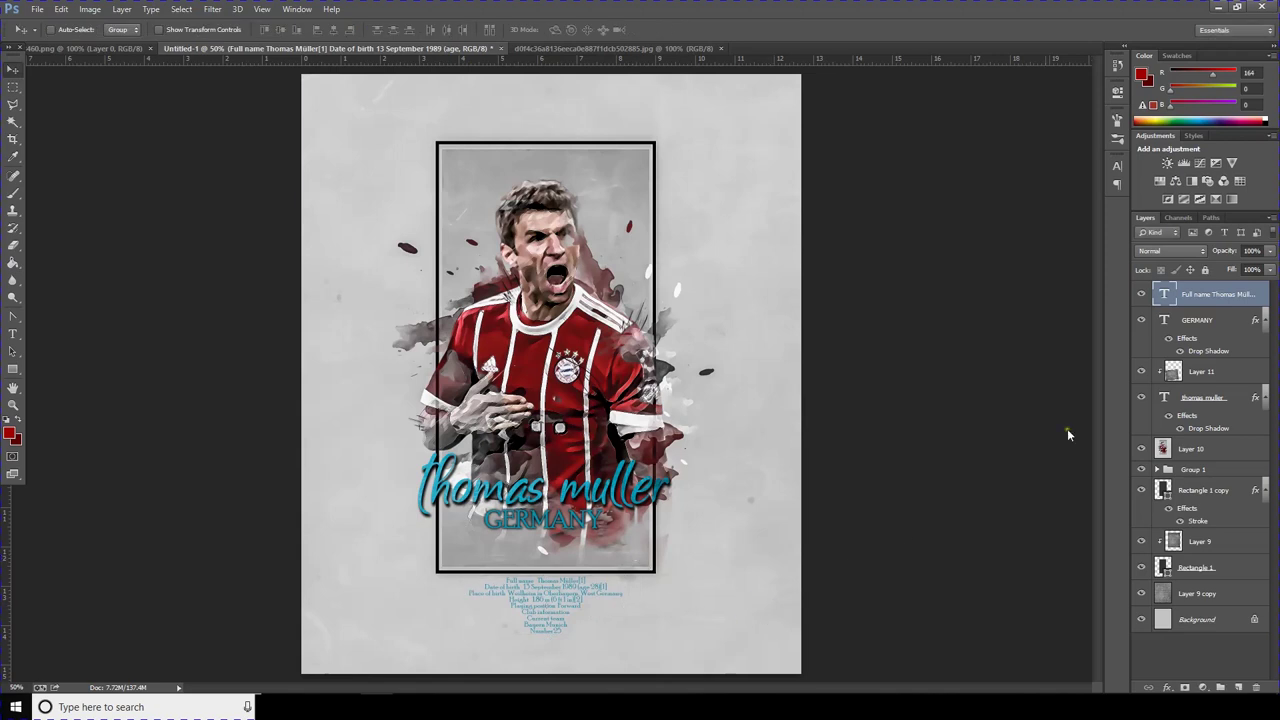
Step: Recolour the info text teal #00a0bd
double_click(1166, 294)
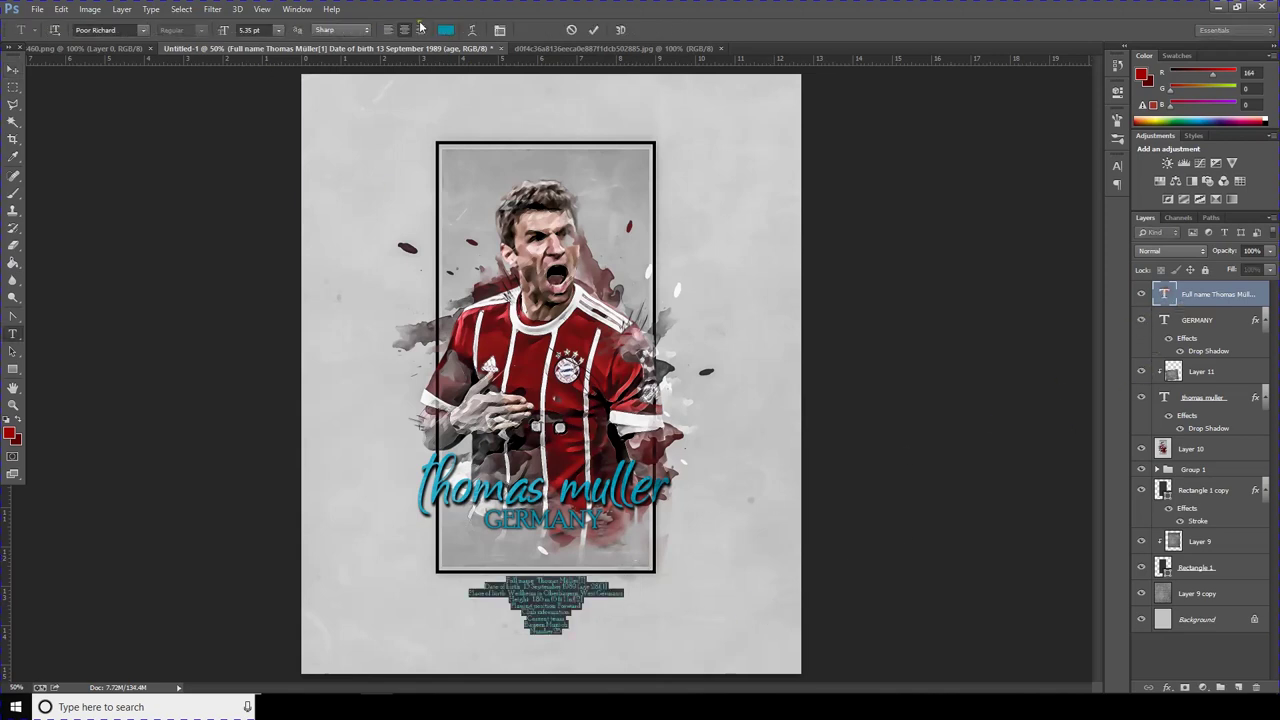
left_click(450, 31)
type("00a0bd")
left_click(1091, 184)
left_click(13, 69)
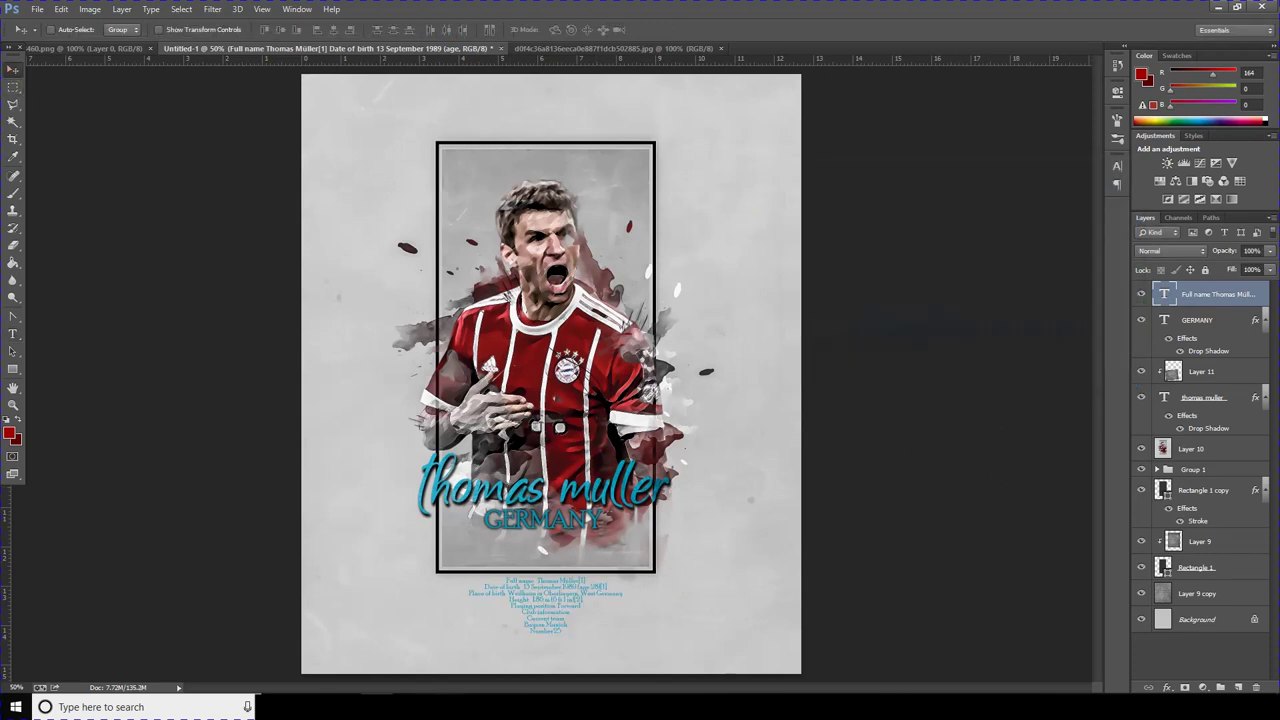
key("t")
right_click(13, 336)
left_click(60, 334)
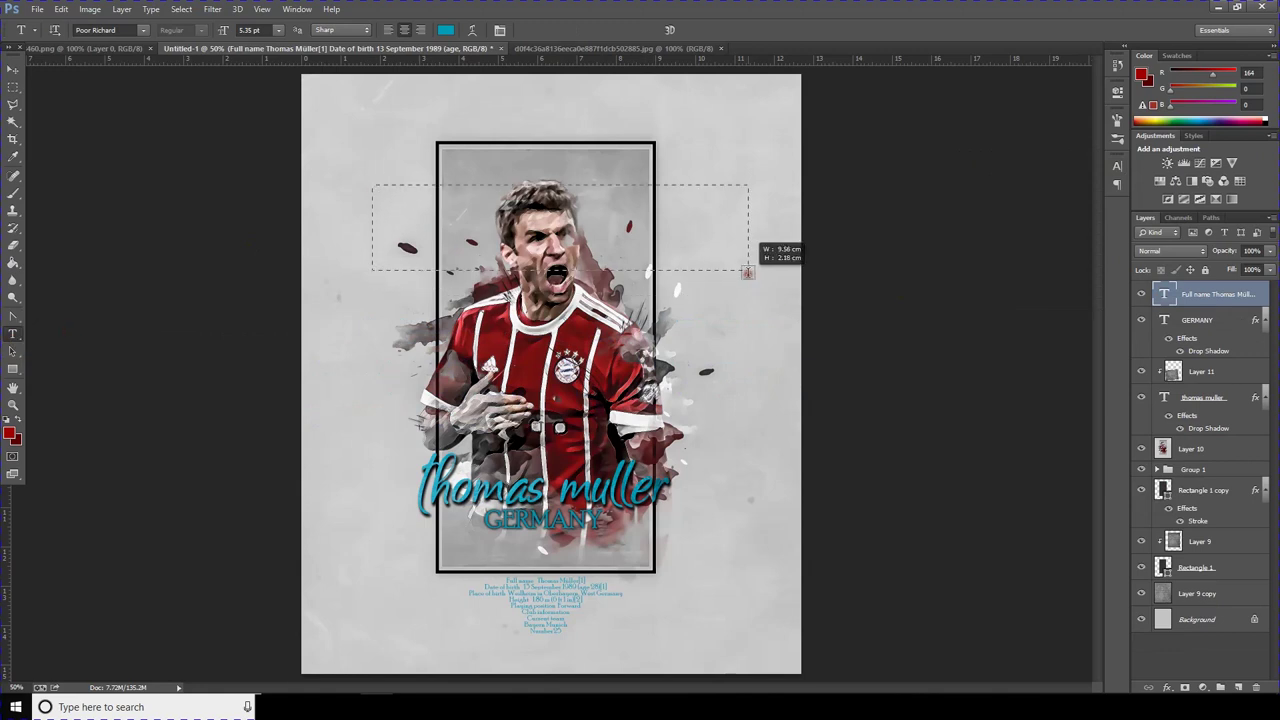
Step: Paste the biography into a paragraph box over the portrait and reduce its text size
left_click_drag(374, 182, 750, 270)
key("ctrl+v")
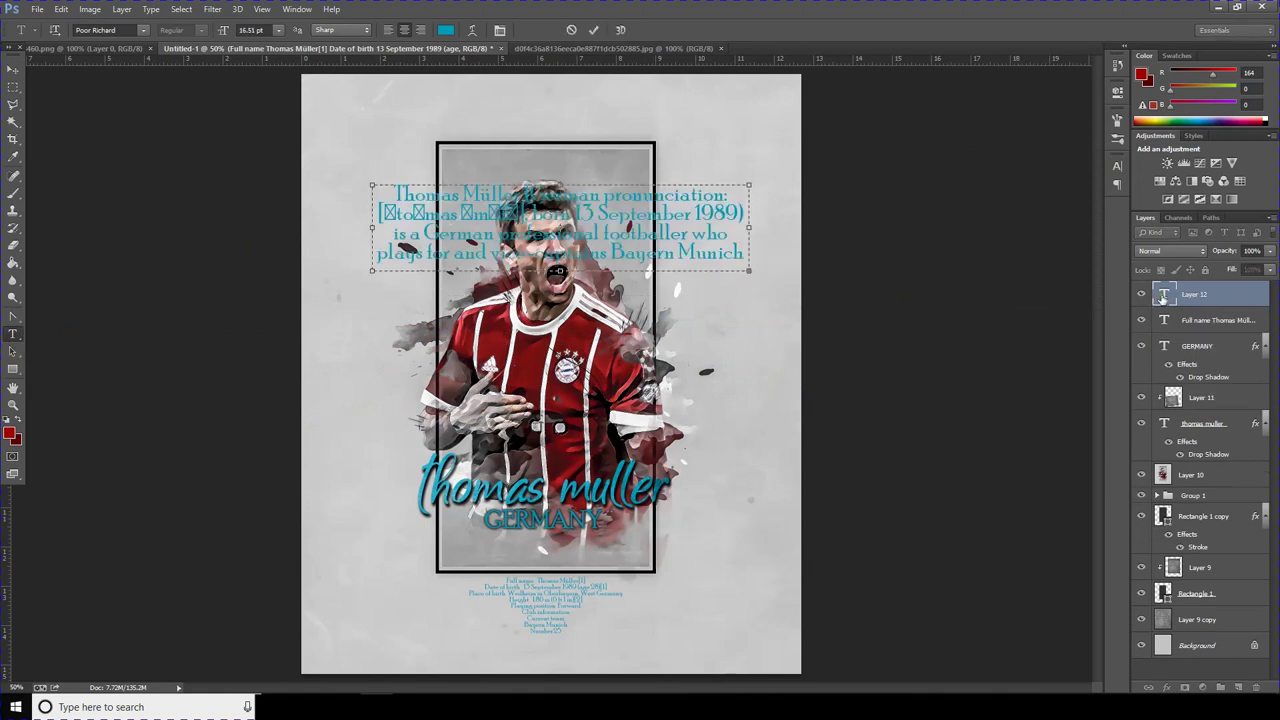
double_click(1163, 295)
left_click(258, 30)
key("Down")
key("Down")
key("Down")
key("Down")
key("Down")
key("Down")
key("Down")
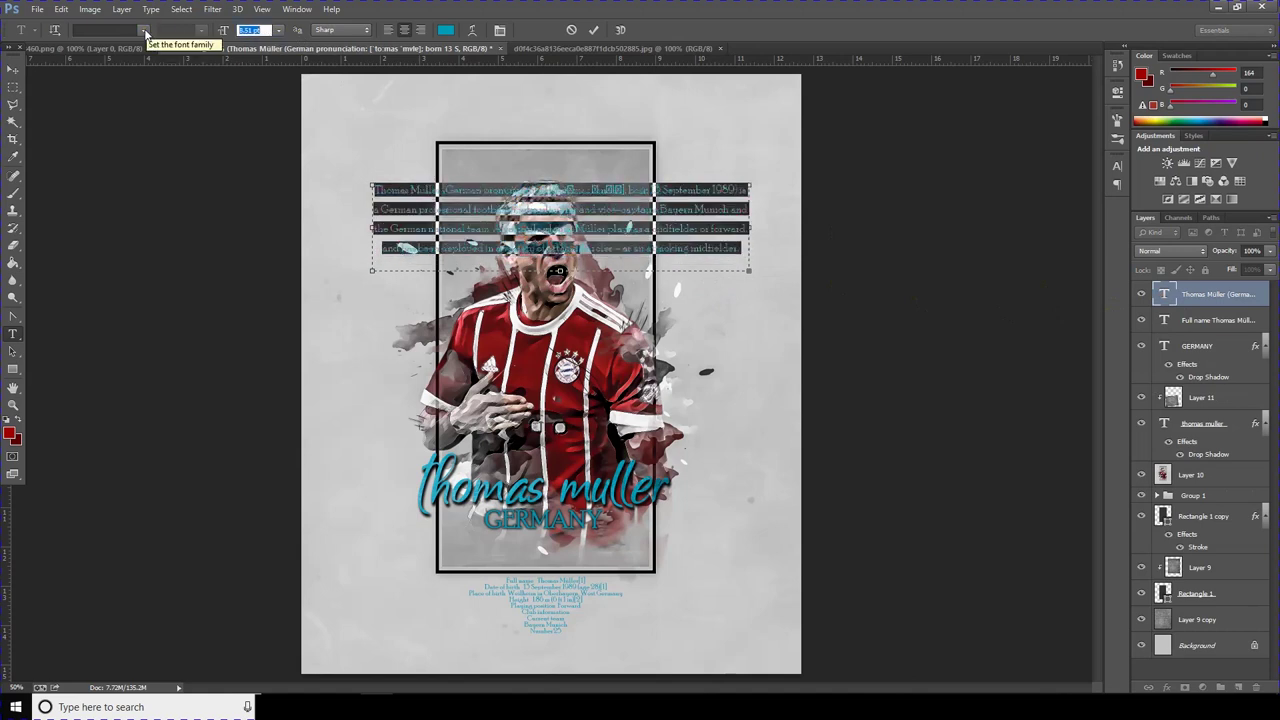
key("Down")
key("Down")
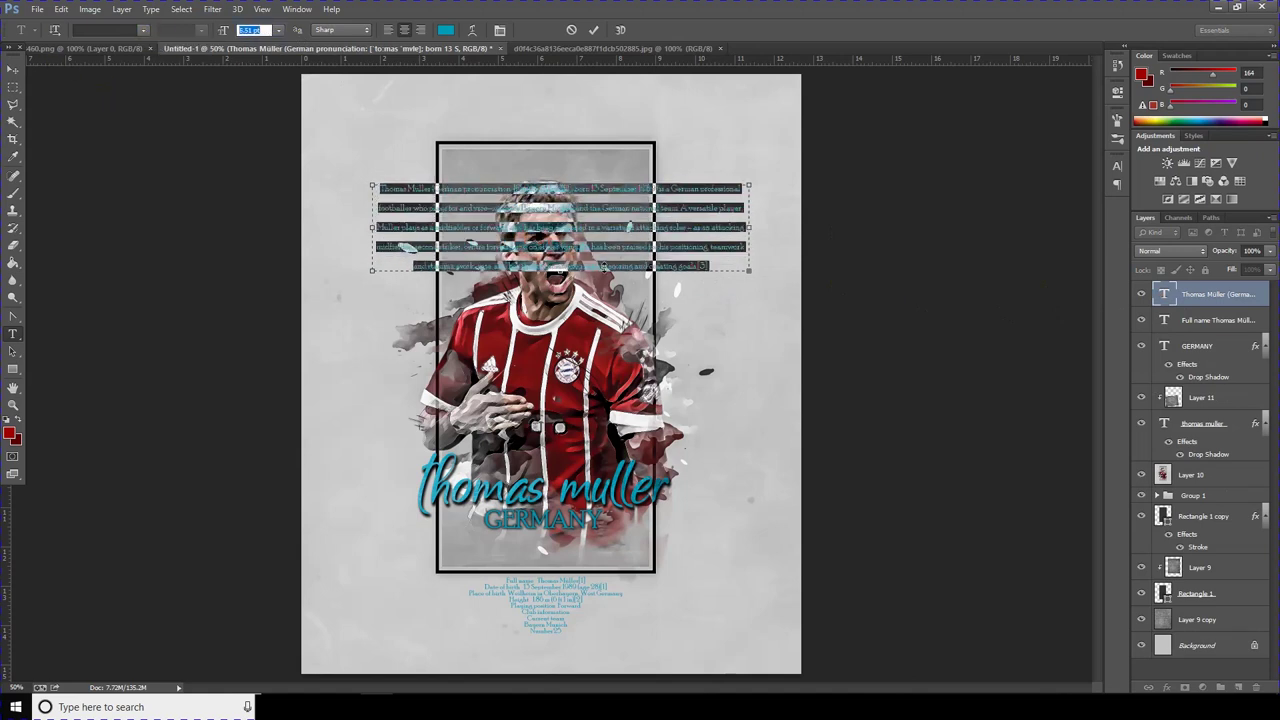
mouse_move(557, 270)
left_mouse_down()
mouse_move(559, 445)
mouse_move(541, 549)
left_mouse_up()
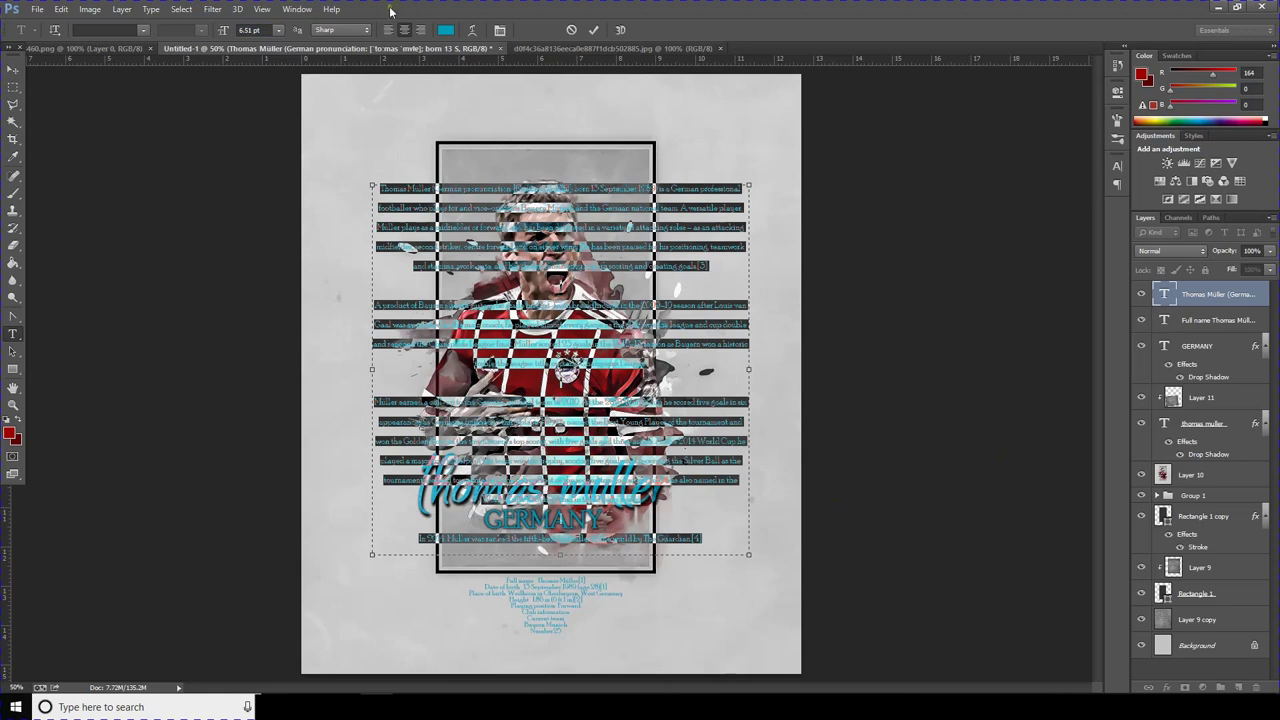
Step: Tighten the bio paragraph's leading to 3 pt and move it down over the player's chest
left_click(297, 9)
left_click(330, 150)
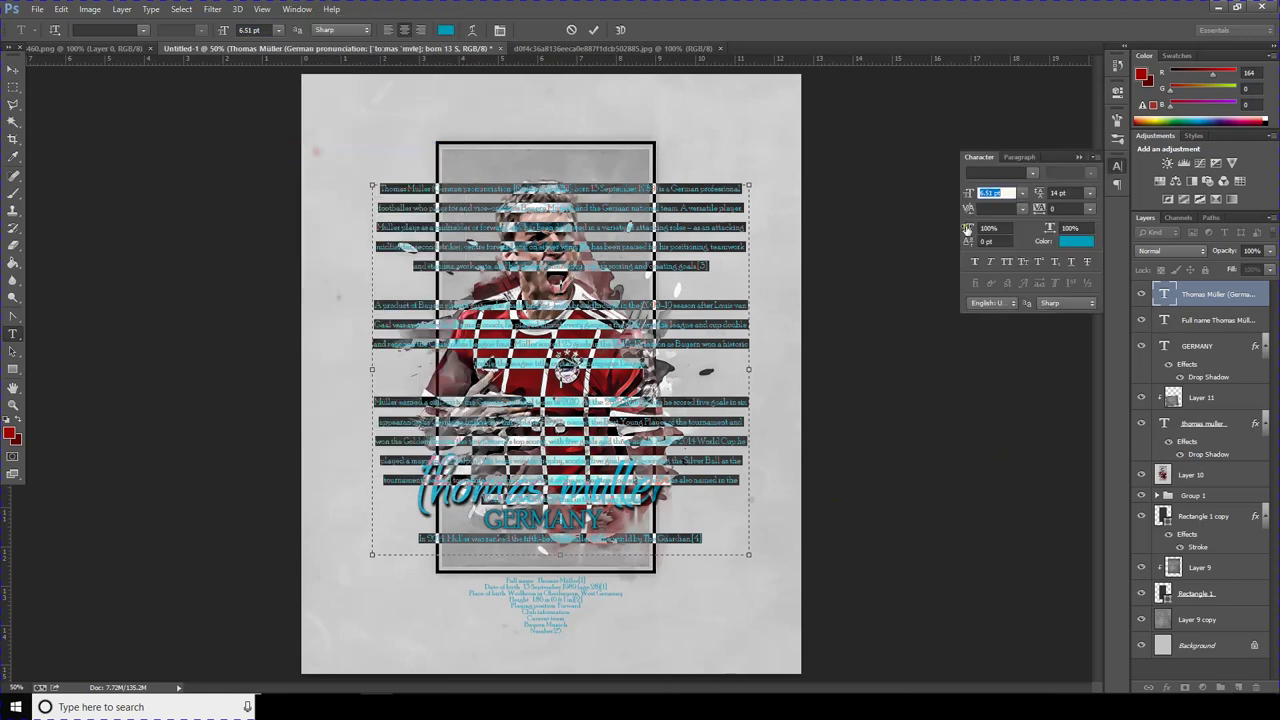
left_click(1065, 192)
type("9")
key("Return")
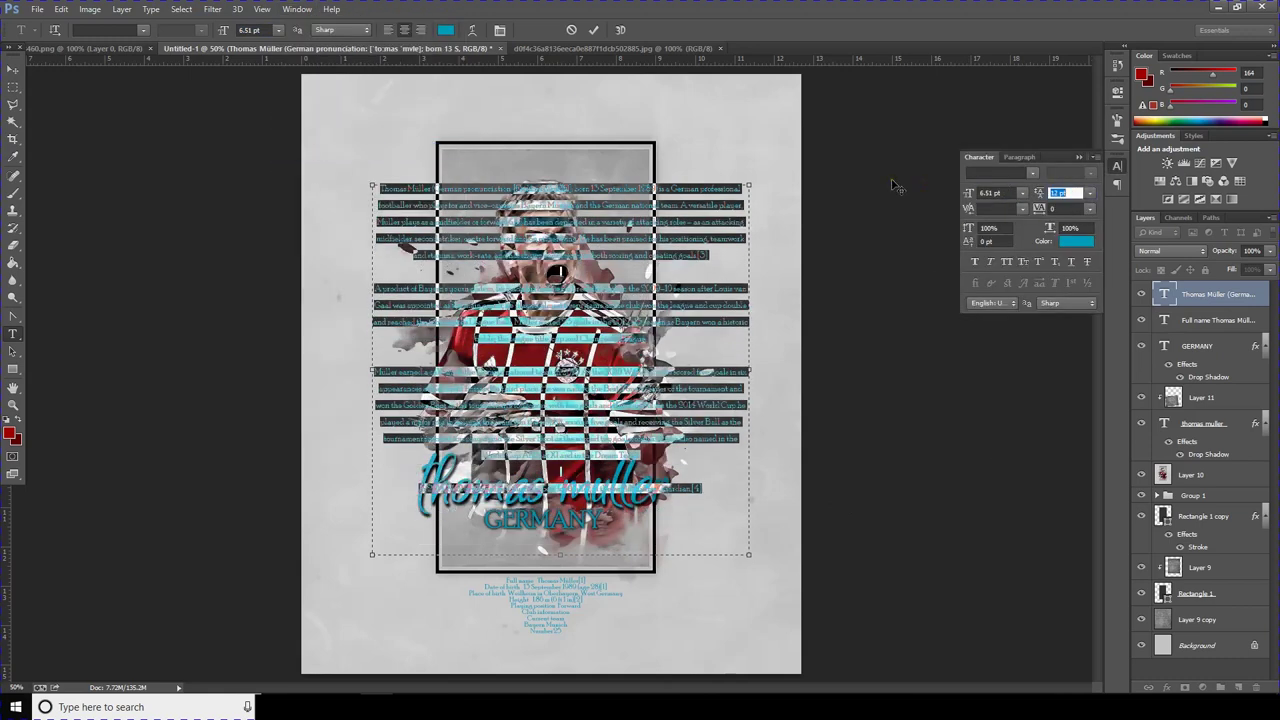
key("Down")
key("Down")
key("Down")
key("Down")
key("Down")
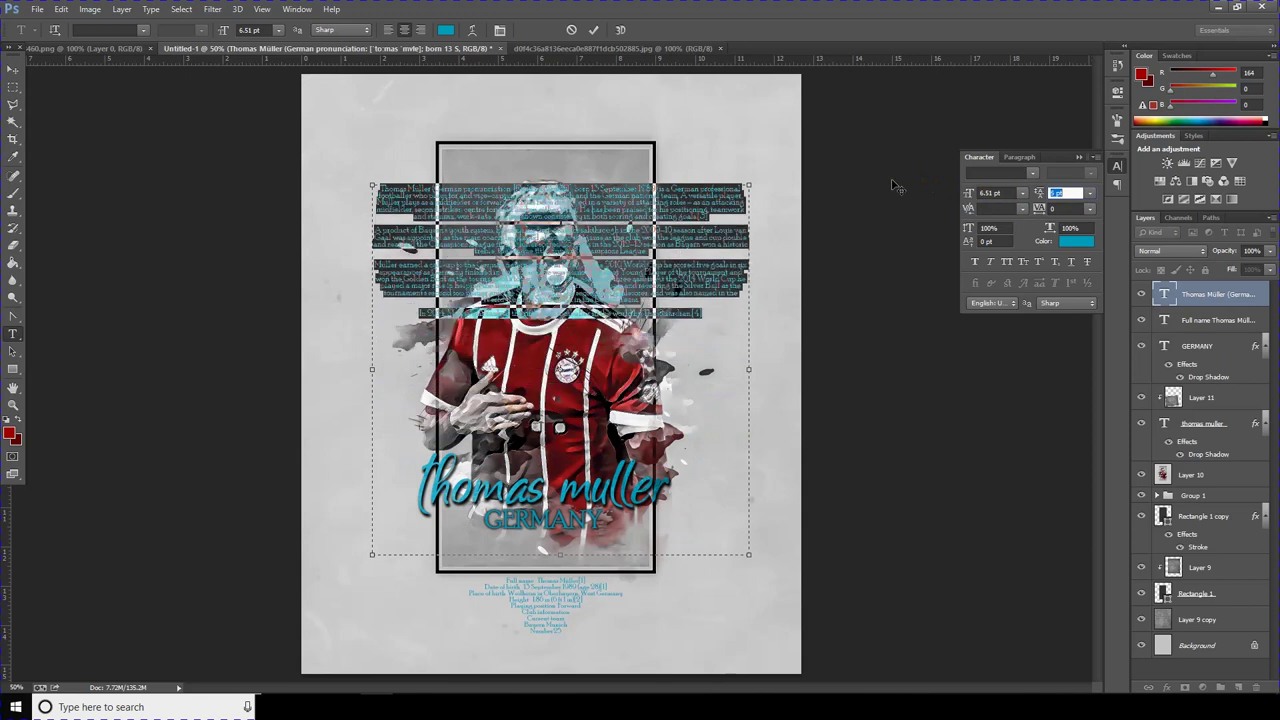
key("Down")
key("Down")
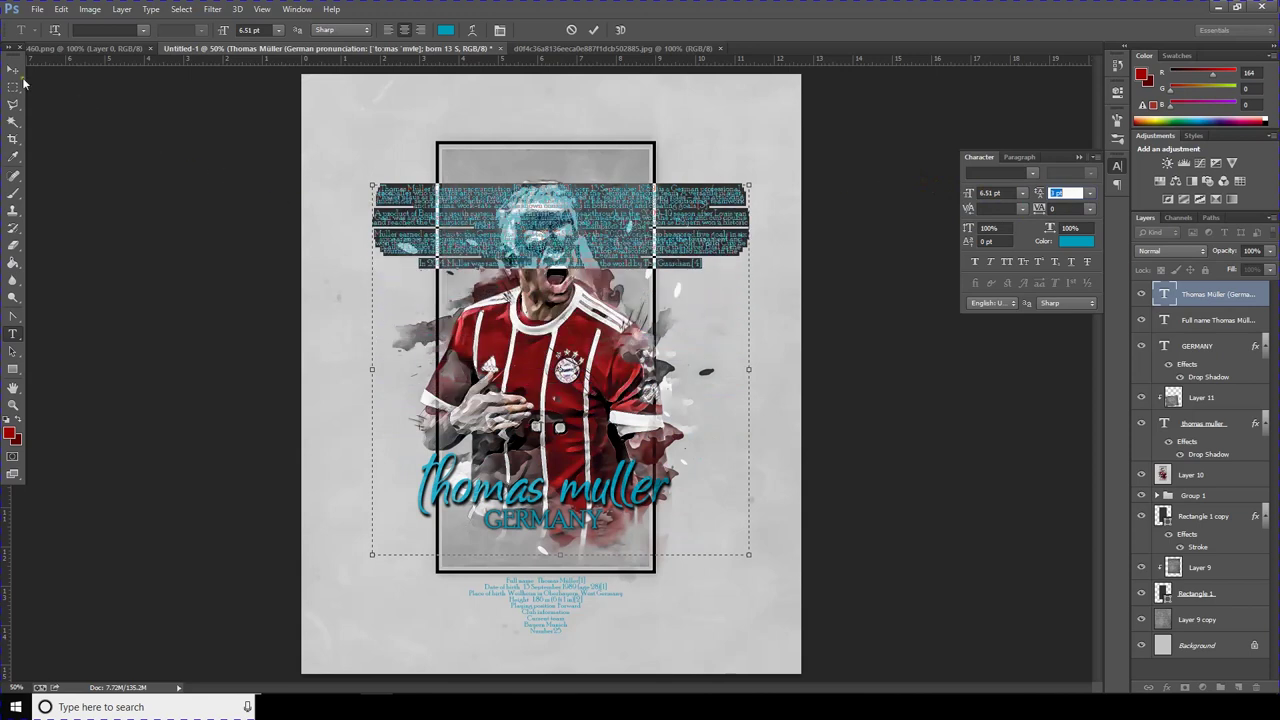
left_click(13, 68)
mouse_move(628, 256)
left_mouse_down()
mouse_move(614, 677)
mouse_move(604, 395)
left_mouse_up()
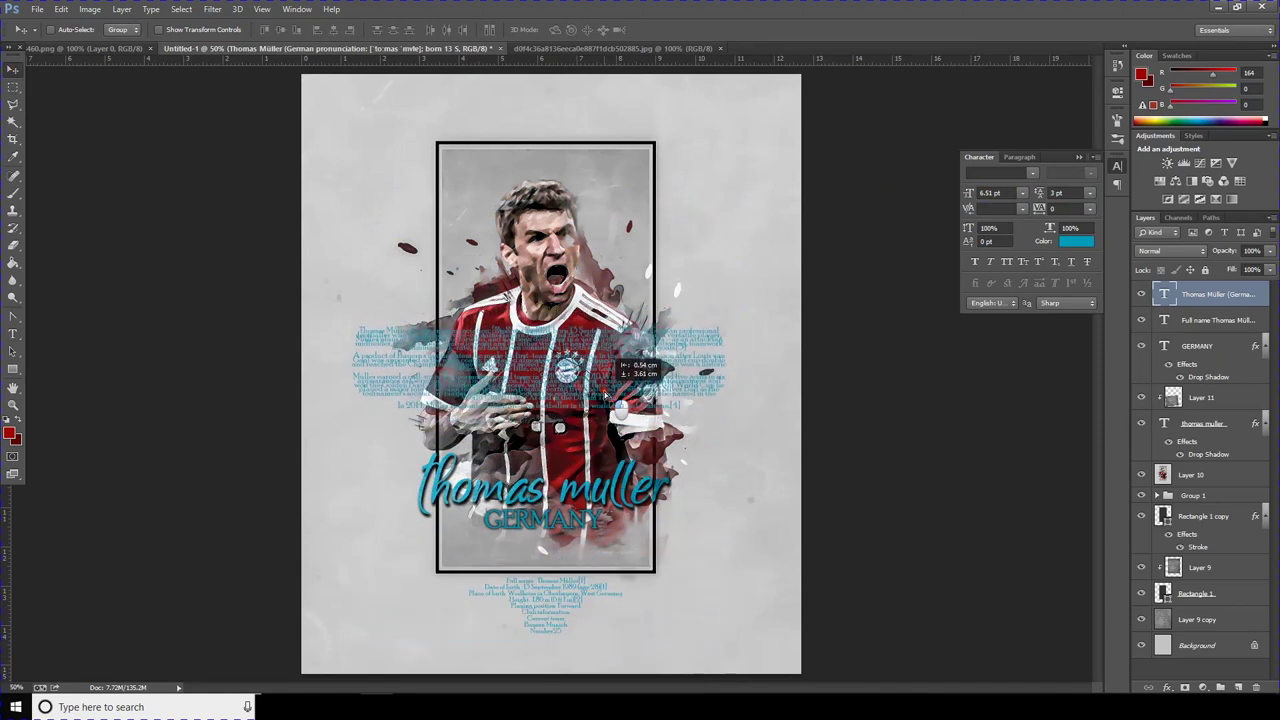
Step: Set the bio text to Overlay and rotate it about -9.83° over the player
left_click(1170, 250)
left_click(1143, 428)
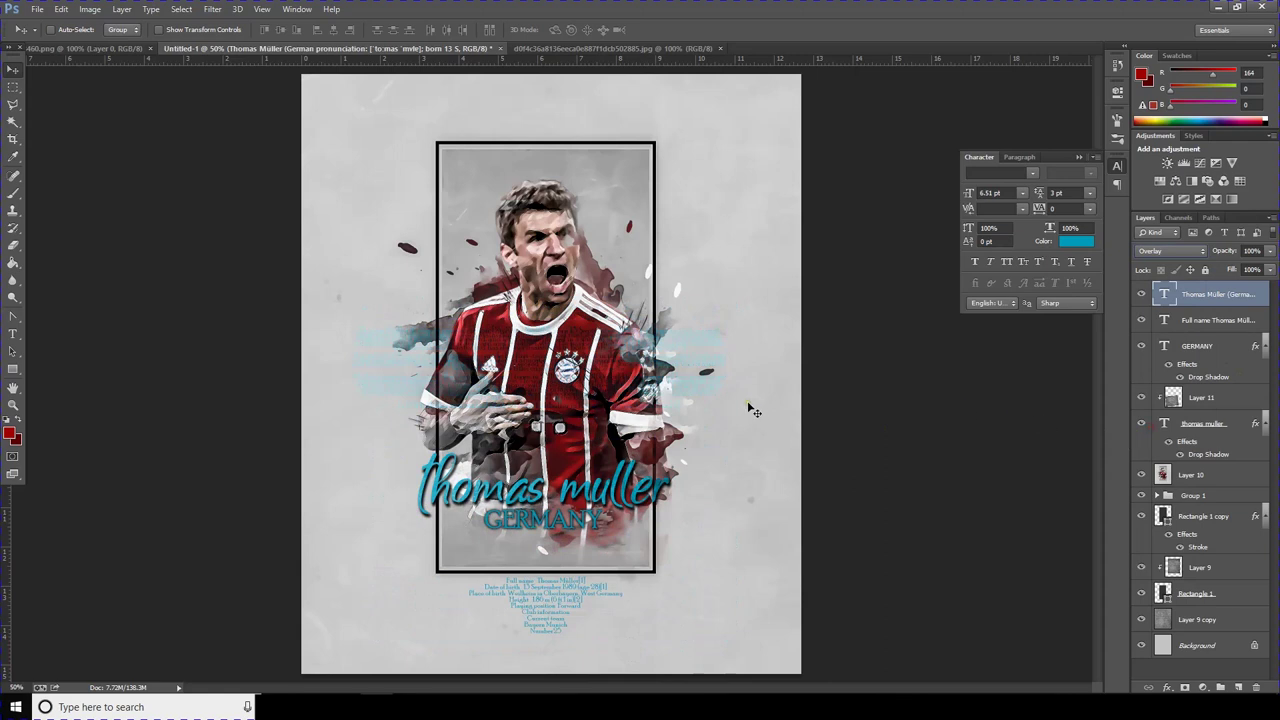
left_click(61, 9)
left_click(88, 257)
left_click_drag(771, 347, 737, 303)
left_click_drag(608, 388, 615, 195)
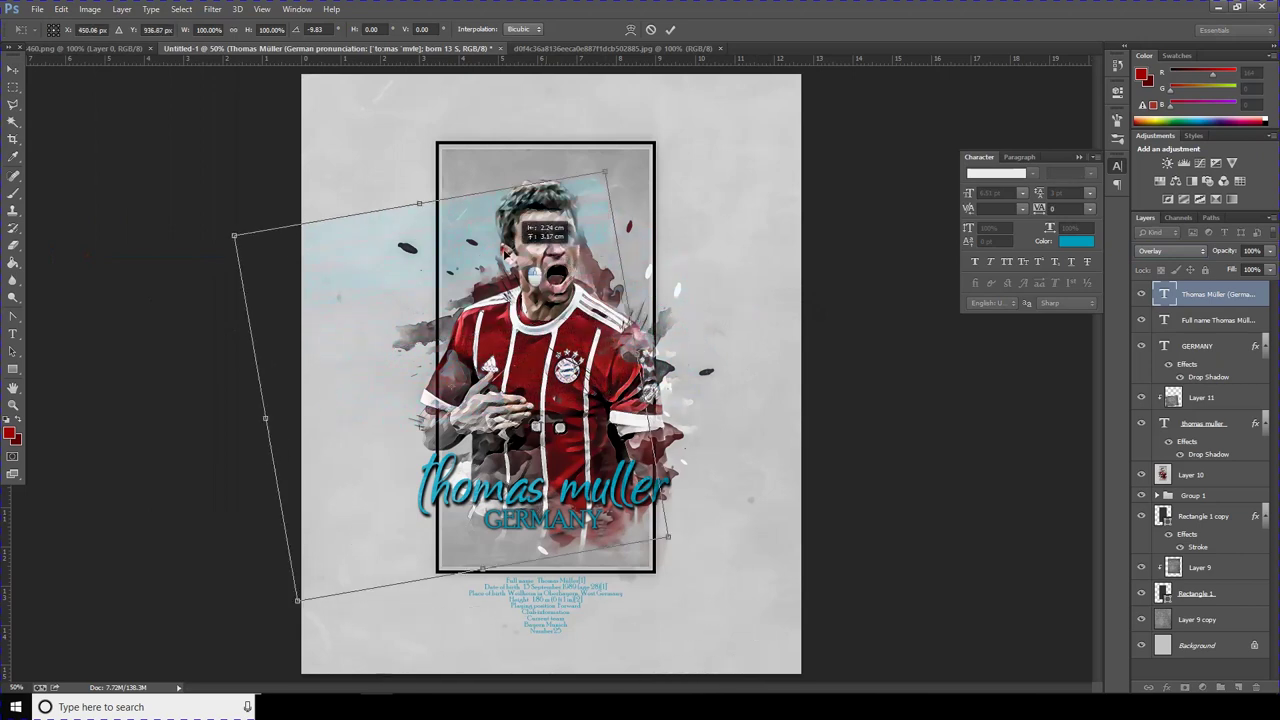
left_click_drag(615, 195, 626, 390)
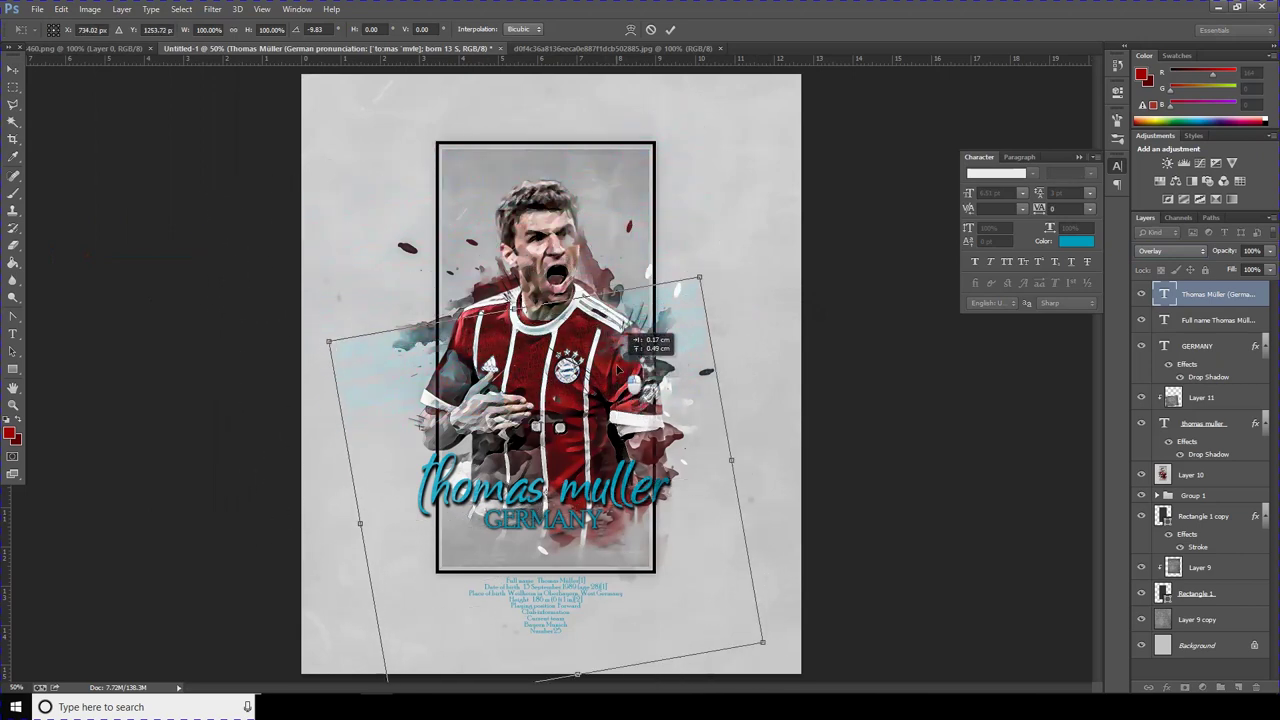
key("Return")
Step: Slide the streak right, recolour it near-black #000f12, and place a copy at lower left
left_click_drag(580, 373, 774, 408)
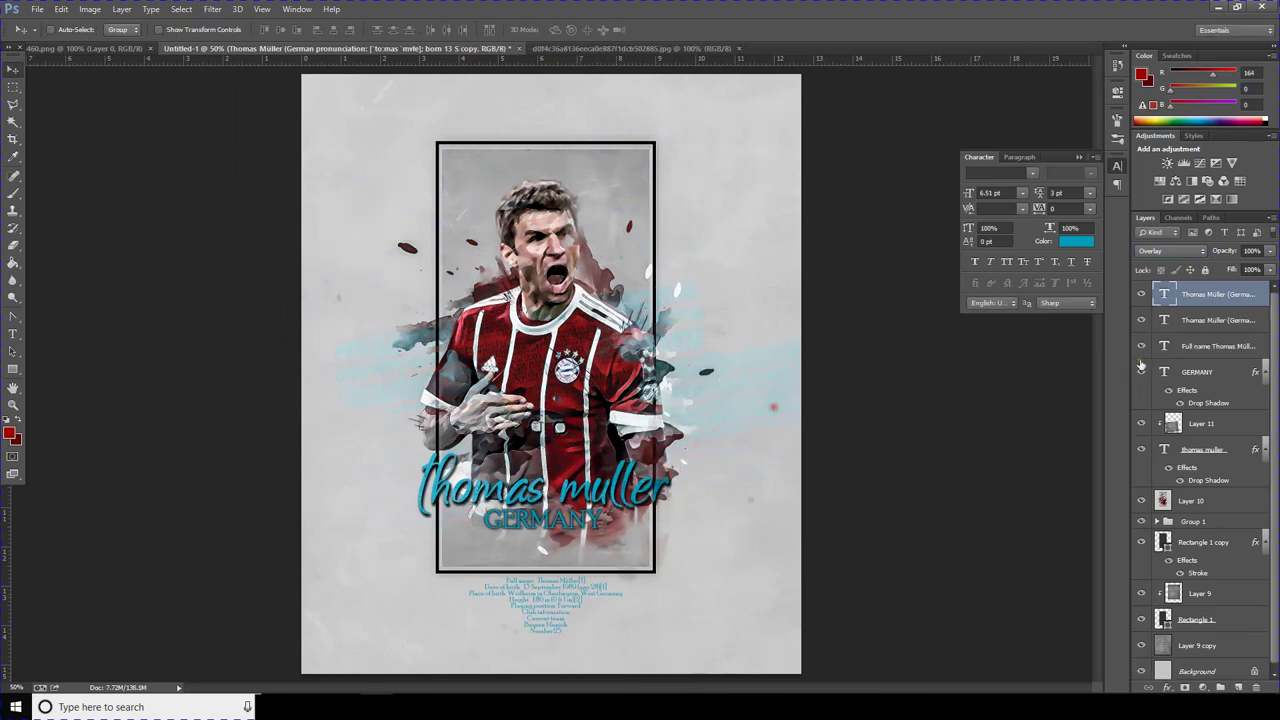
double_click(1163, 293)
left_click(1078, 243)
left_click(956, 351)
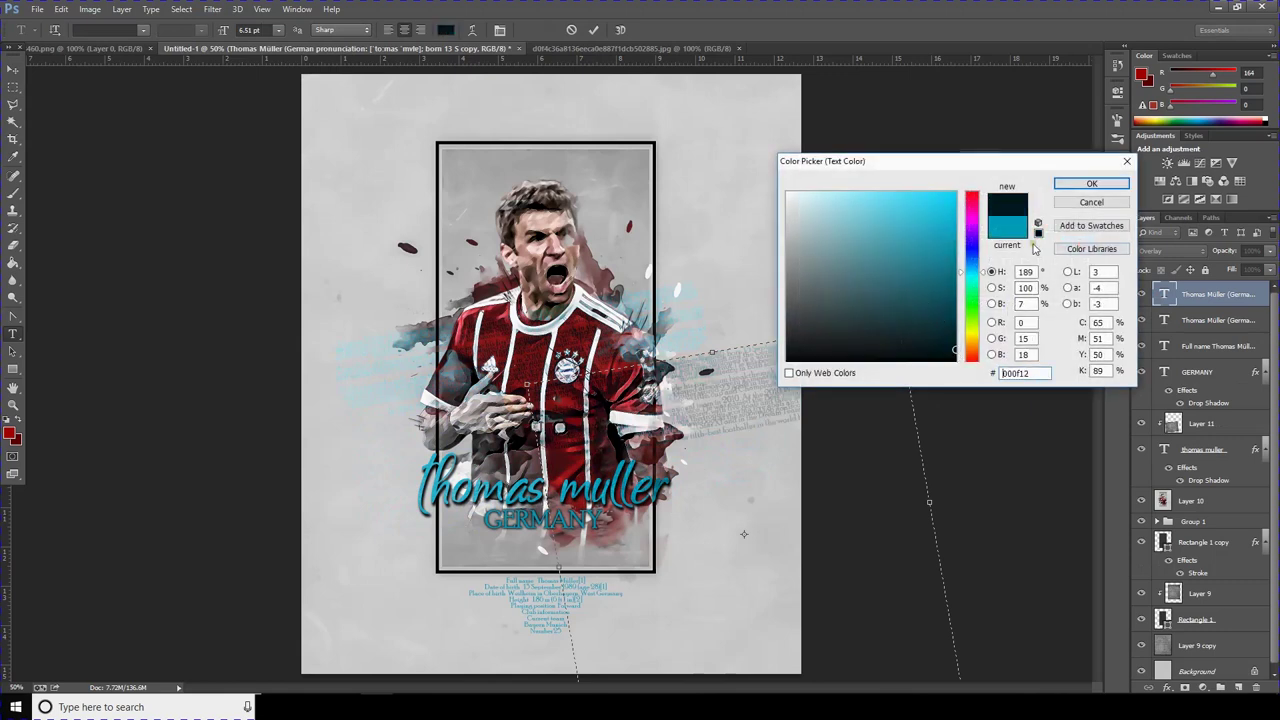
left_click(1063, 189)
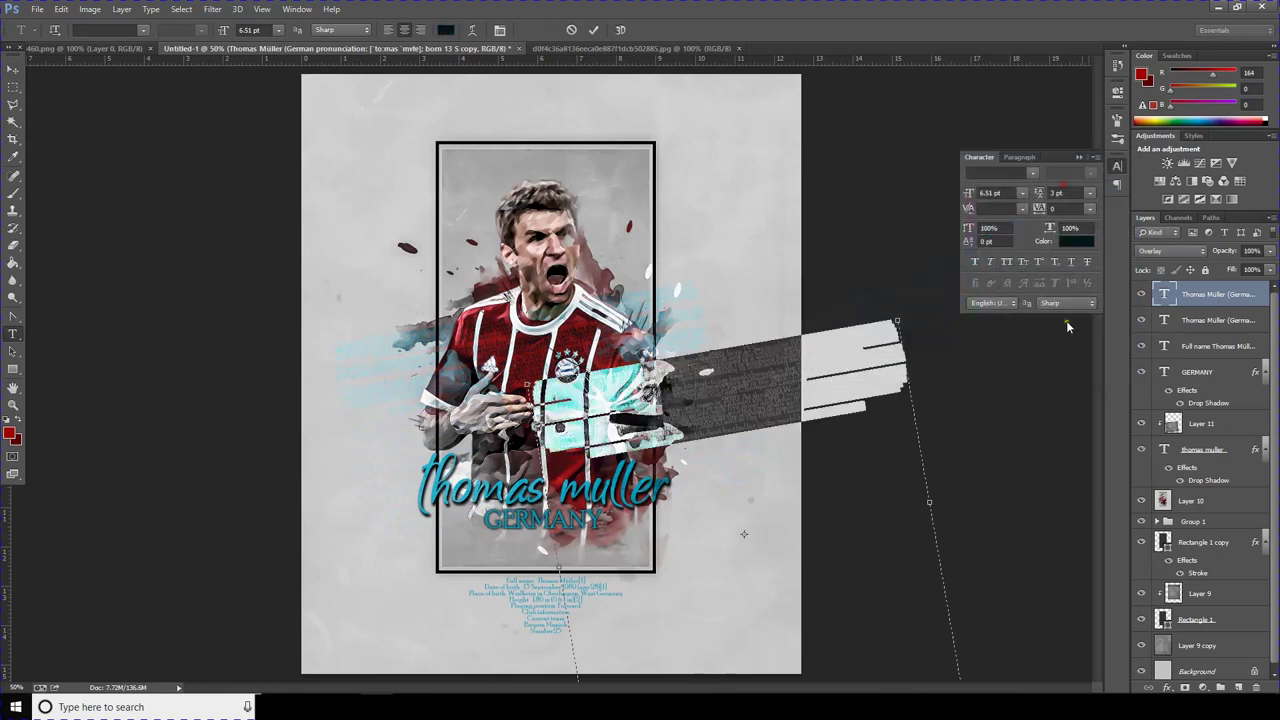
left_click(1079, 158)
key("ctrl+Return")
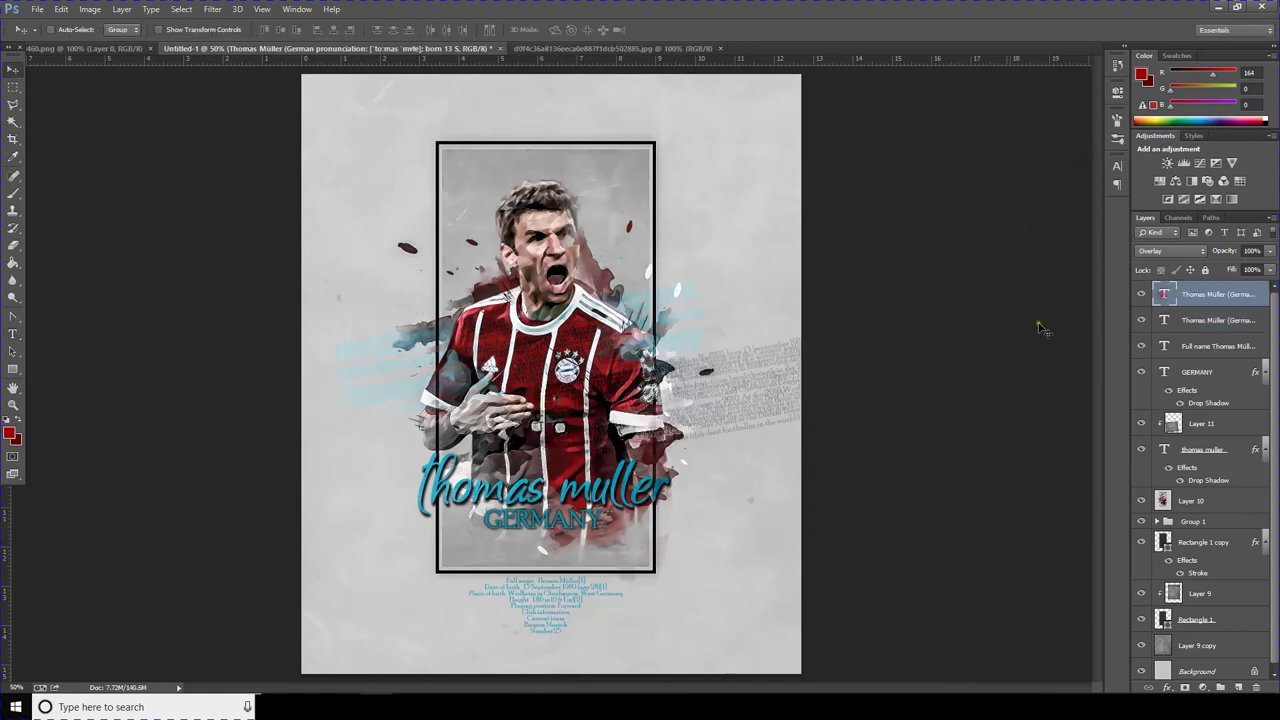
left_click_drag(715, 410, 333, 552)
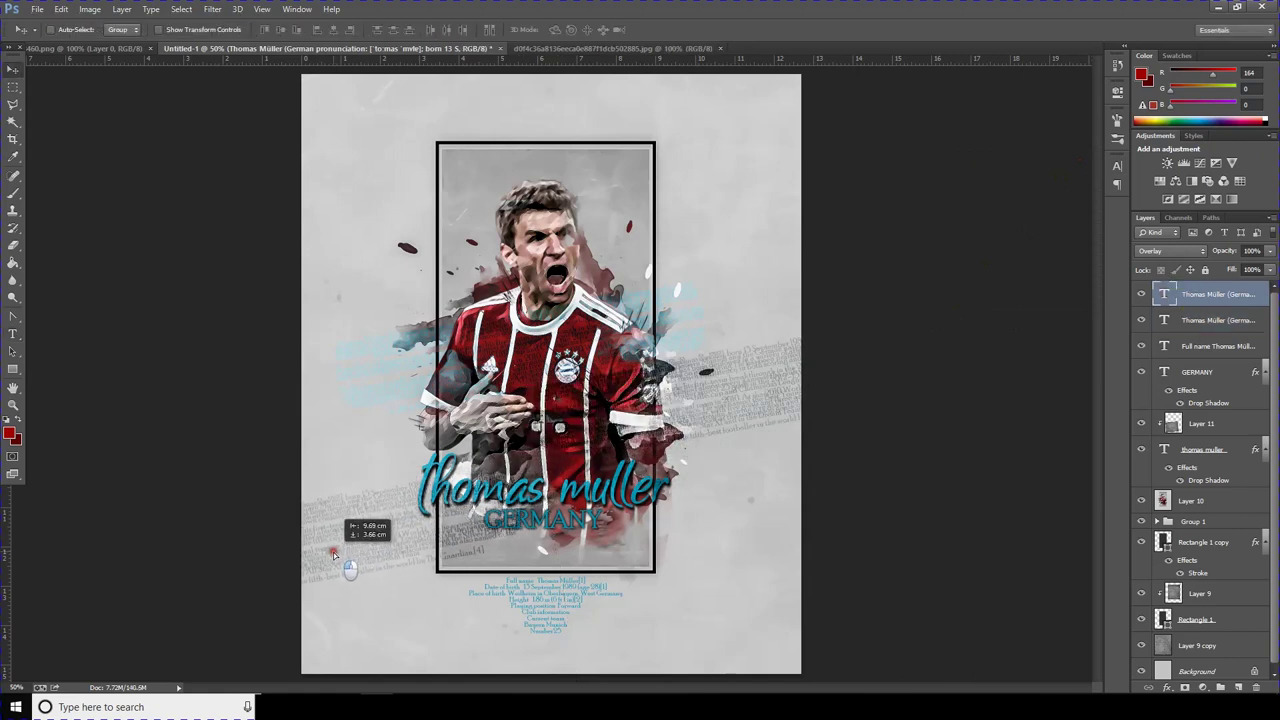
Step: Duplicate the bio streak and spread copies to the upper left, upper right and right edge
mouse_move(333, 552)
left_mouse_down()
mouse_move(340, 507)
mouse_move(782, 290)
mouse_move(584, 180)
mouse_move(322, 274)
mouse_move(318, 318)
mouse_move(408, 286)
mouse_move(348, 271)
mouse_move(326, 330)
mouse_move(318, 321)
left_mouse_up()
key("ctrl+j")
mouse_move(488, 274)
left_mouse_down()
mouse_move(735, 195)
mouse_move(857, 118)
mouse_move(849, 128)
left_mouse_up()
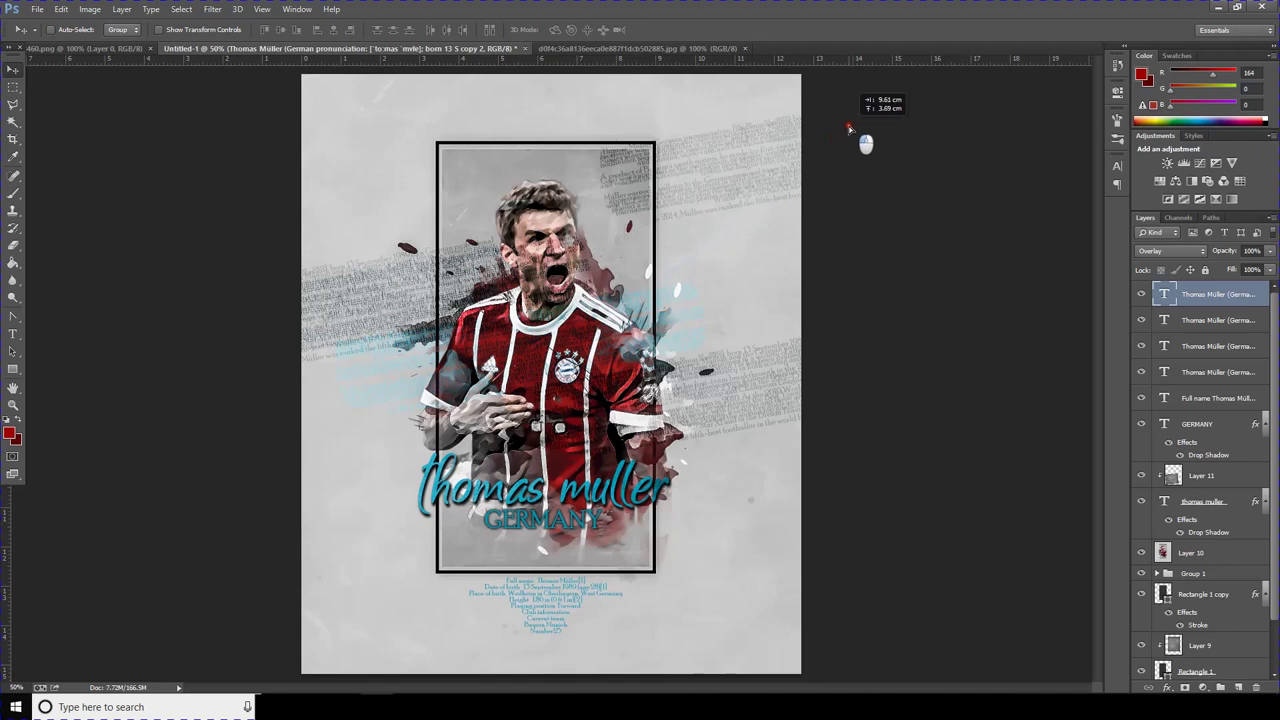
key("ctrl+j")
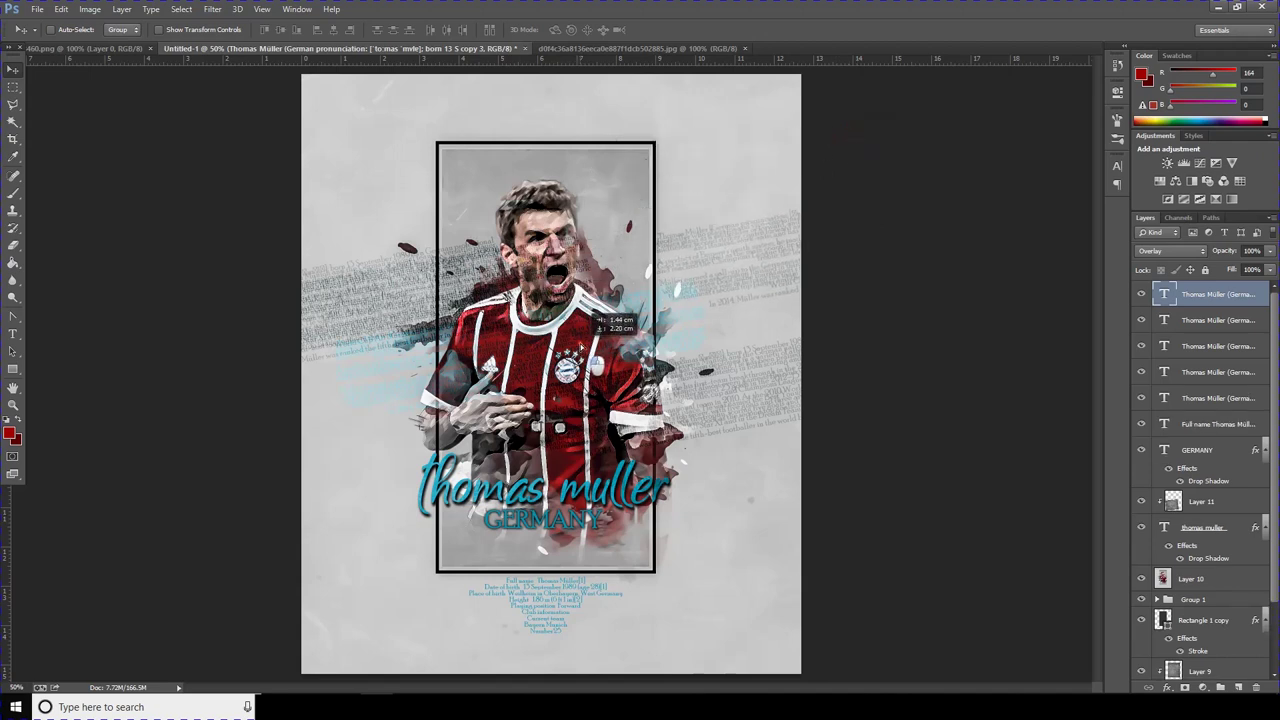
left_click_drag(536, 279, 538, 281)
right_click(514, 297)
left_click(550, 318)
mouse_move(570, 285)
left_mouse_down()
mouse_move(800, 349)
mouse_move(882, 278)
left_mouse_up()
Step: Shrink the right-edge streak to about 40% and set it right of the player's head
left_click(61, 9)
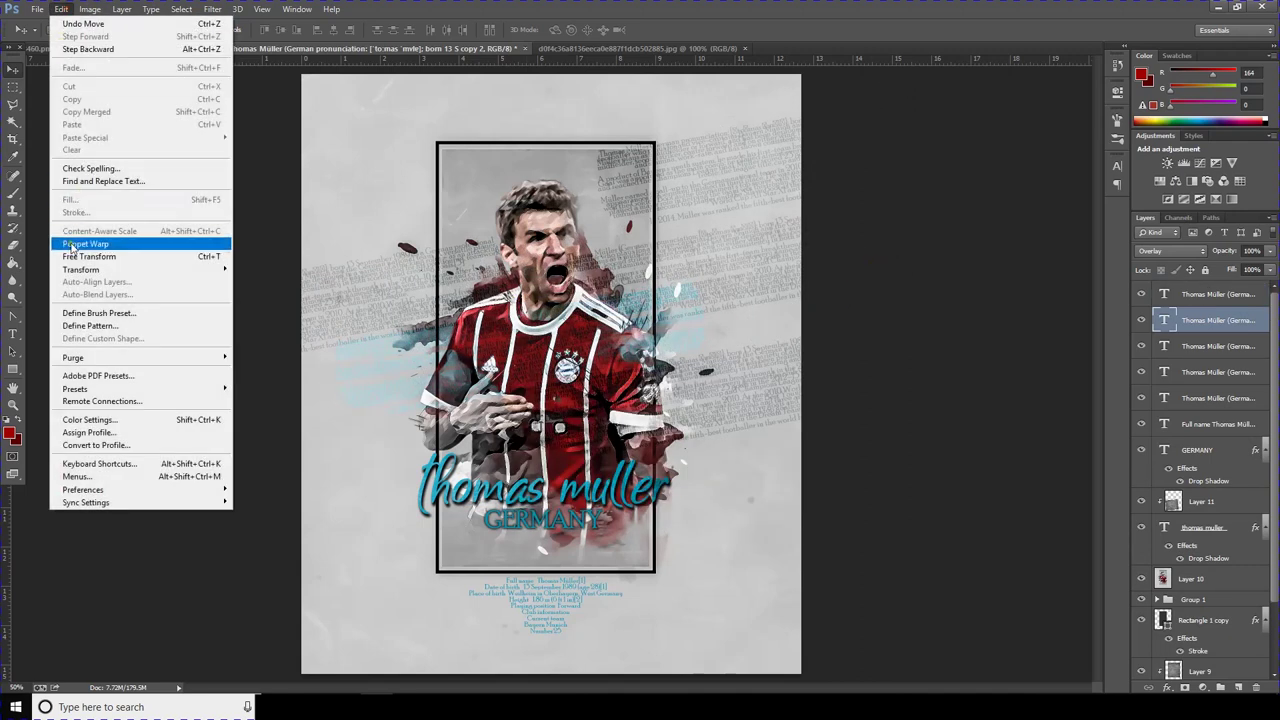
left_click(90, 258)
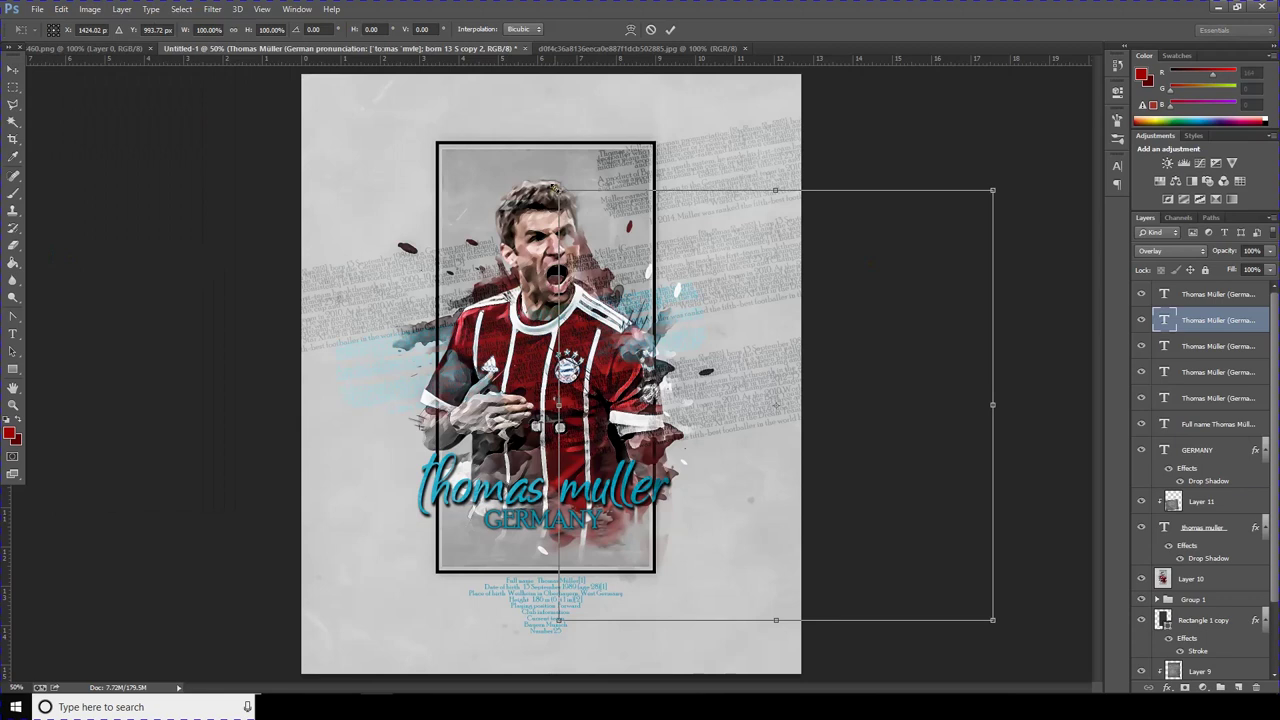
left_click_drag(558, 190, 665, 286)
mouse_move(733, 342)
left_mouse_down()
mouse_move(706, 251)
mouse_move(661, 249)
left_mouse_up()
left_click_drag(815, 211, 786, 235)
left_click_drag(725, 273, 717, 249)
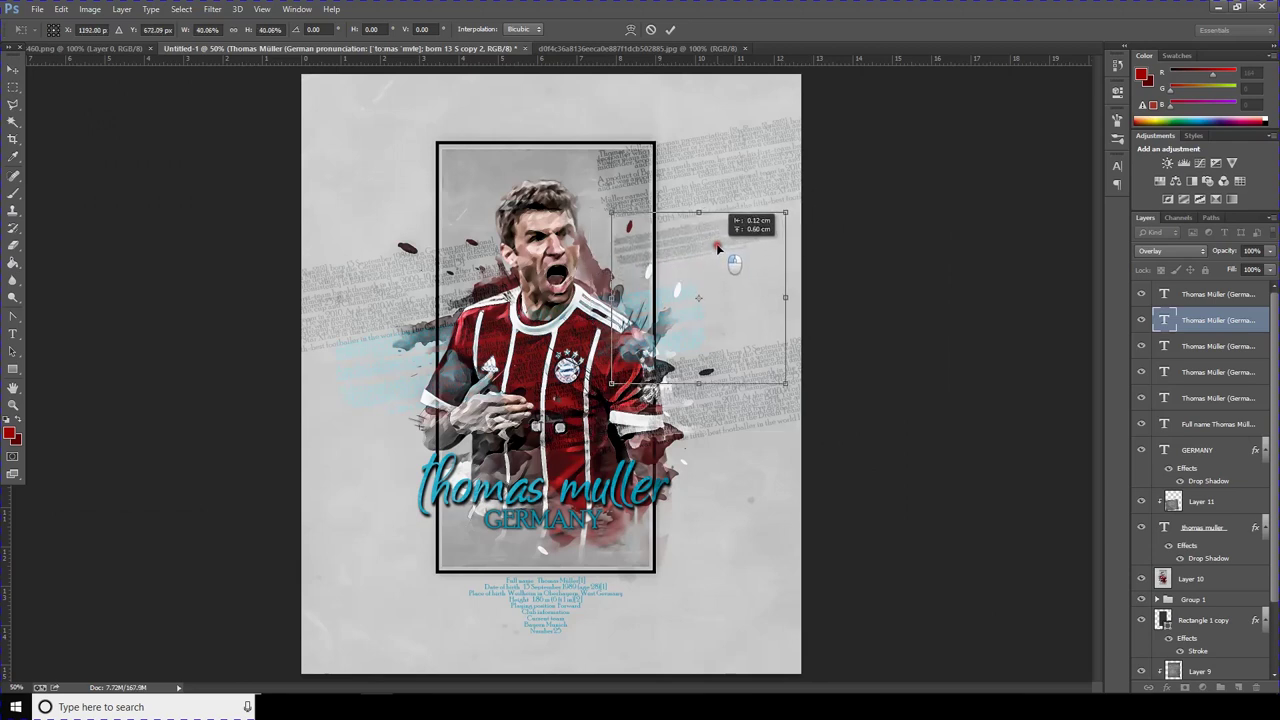
key("Return")
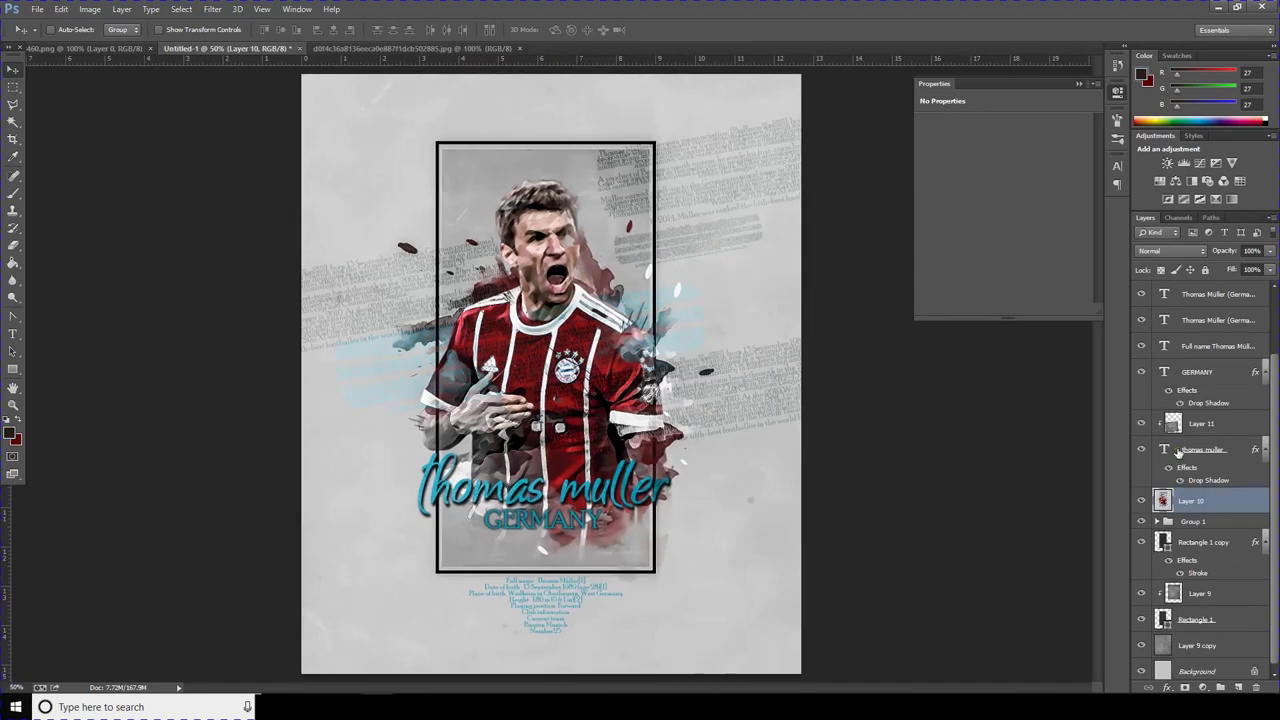
Step: Add a Color Lookup layer using the TEAL 3DLUT atop the stack, then stamp visible layers
scroll(1178, 452, "up", 3)
scroll(1178, 452, "down", 2)
scroll(1178, 452, "up", 2)
scroll(1178, 452, "up", 1)
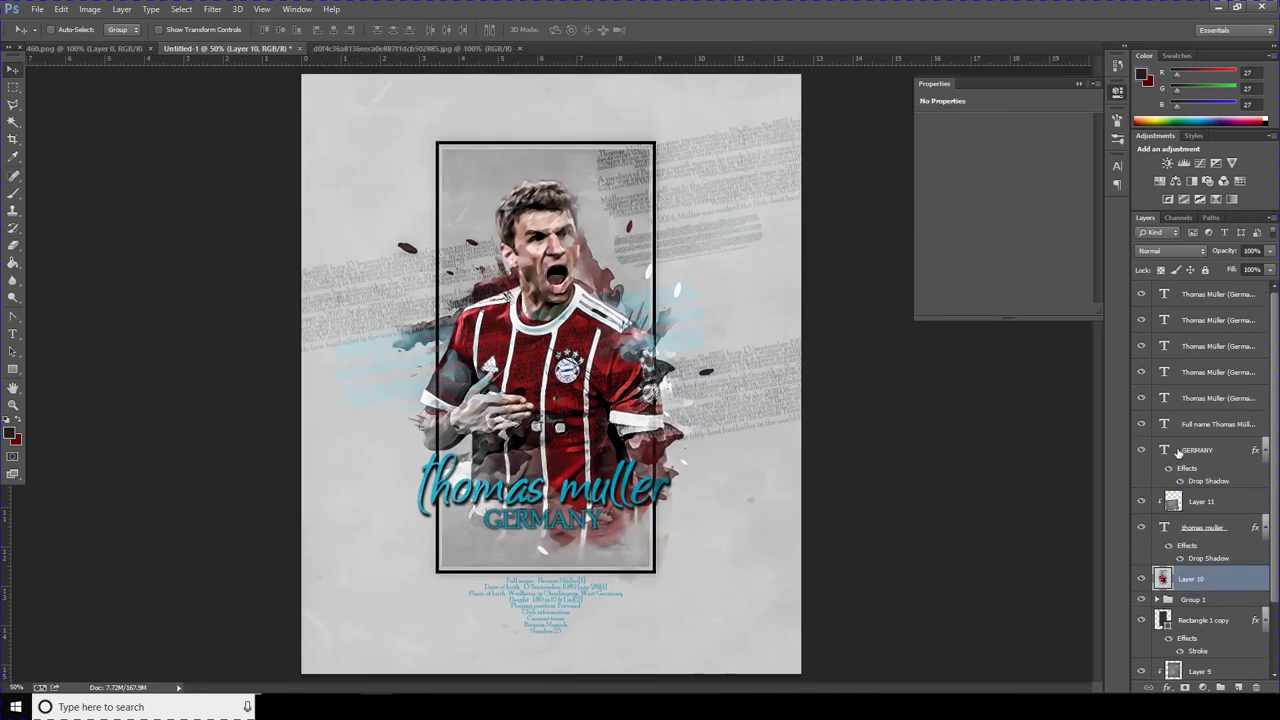
left_click(1187, 296)
left_click(1205, 688)
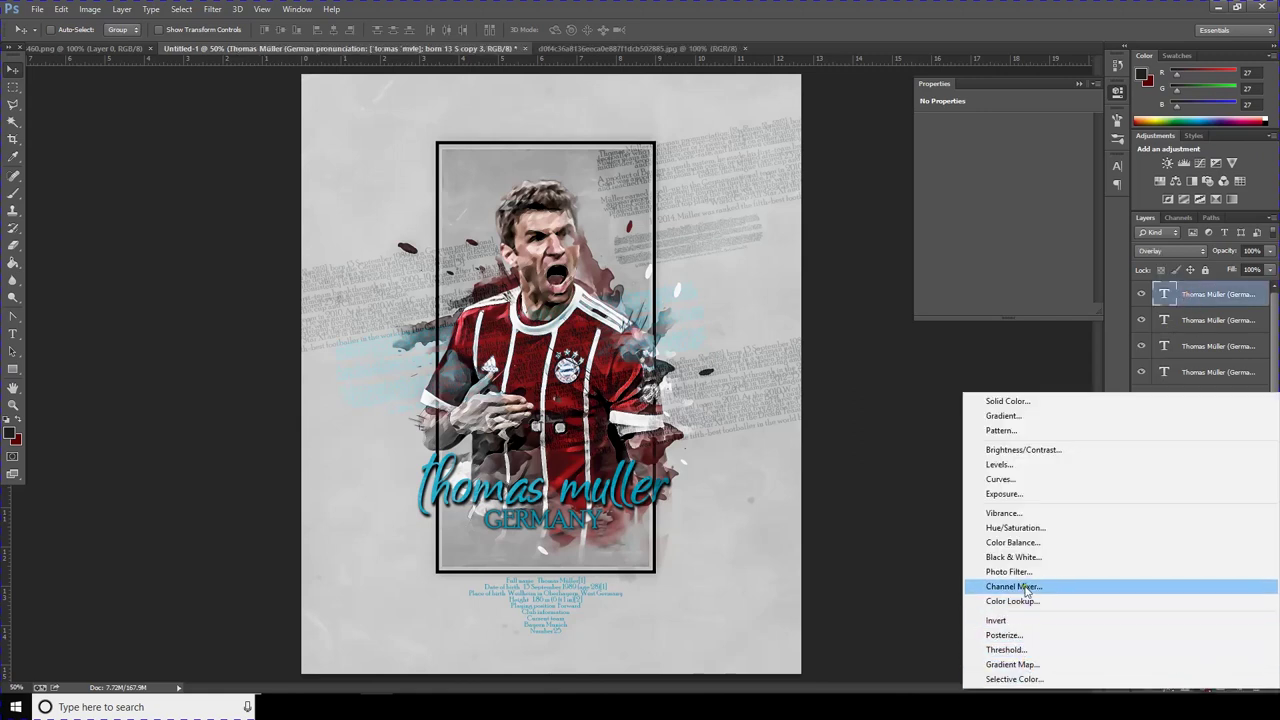
left_click(1018, 601)
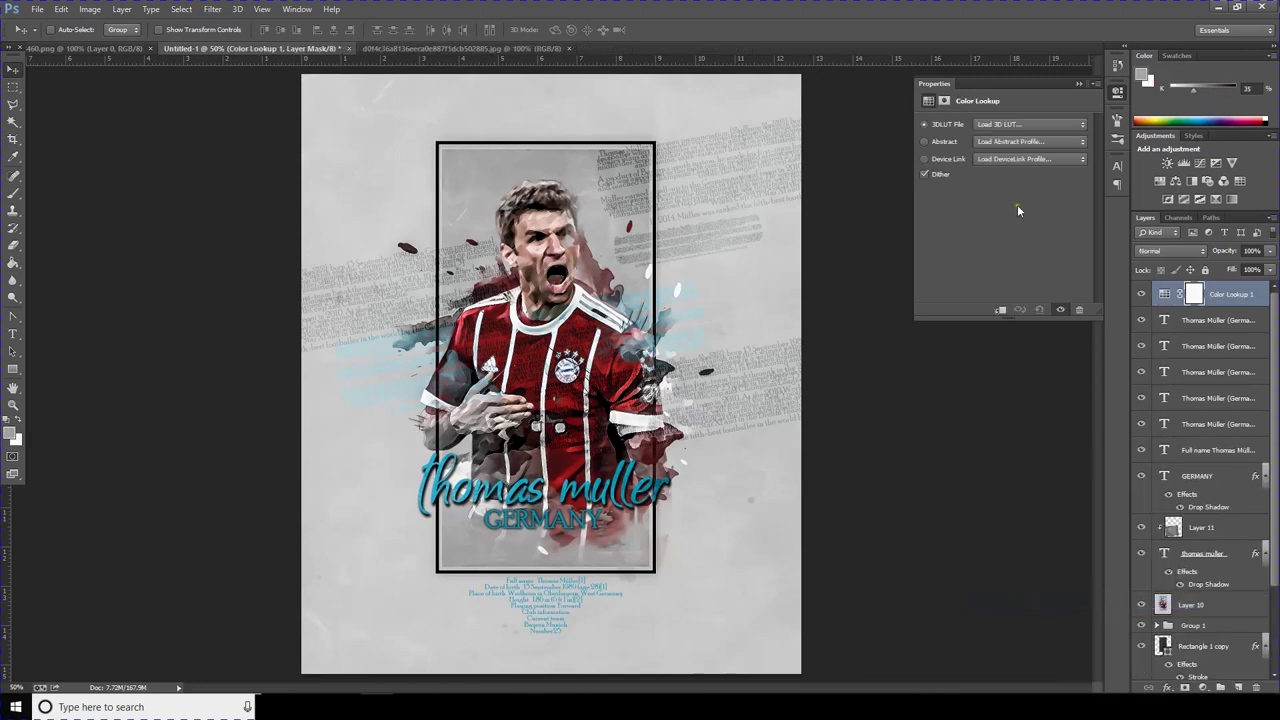
left_click(997, 124)
left_click(1010, 134)
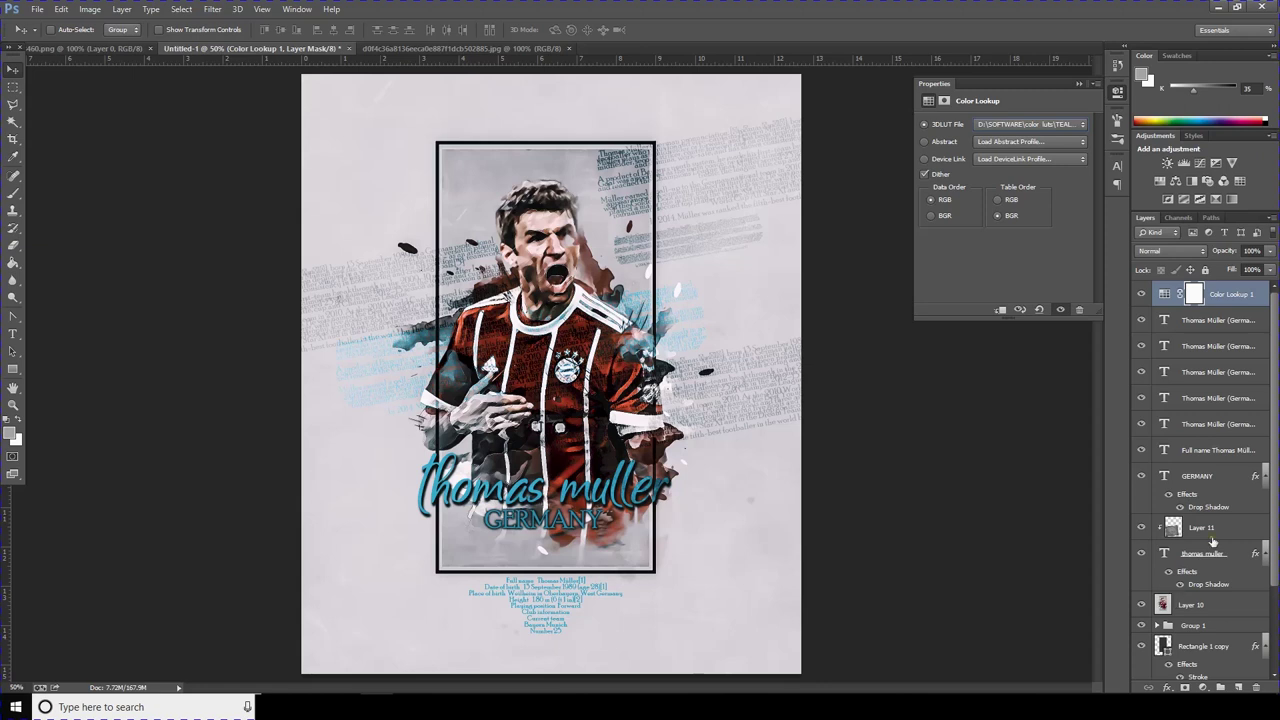
key("ctrl+shift+alt+e")
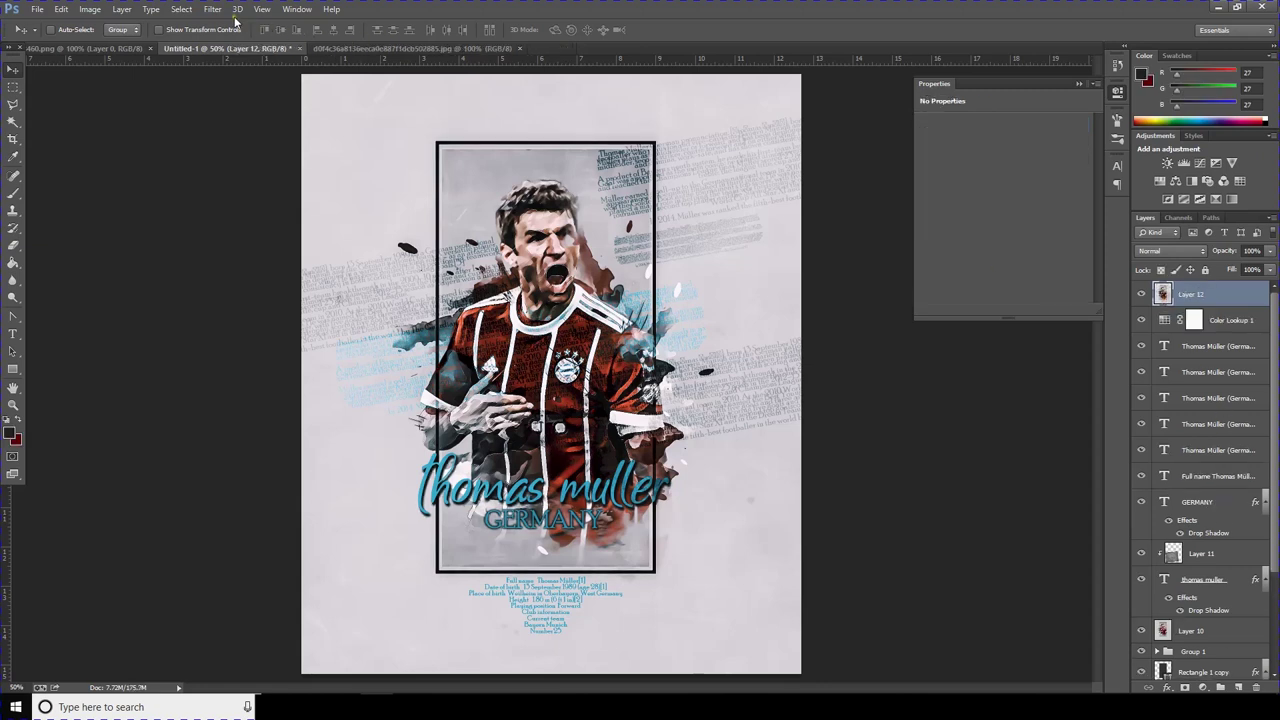
Step: In Camera Raw, set Clarity +30, split-tone highlights 140/12 and shadows 258/19, and grain 10
left_click(213, 9)
left_click(242, 86)
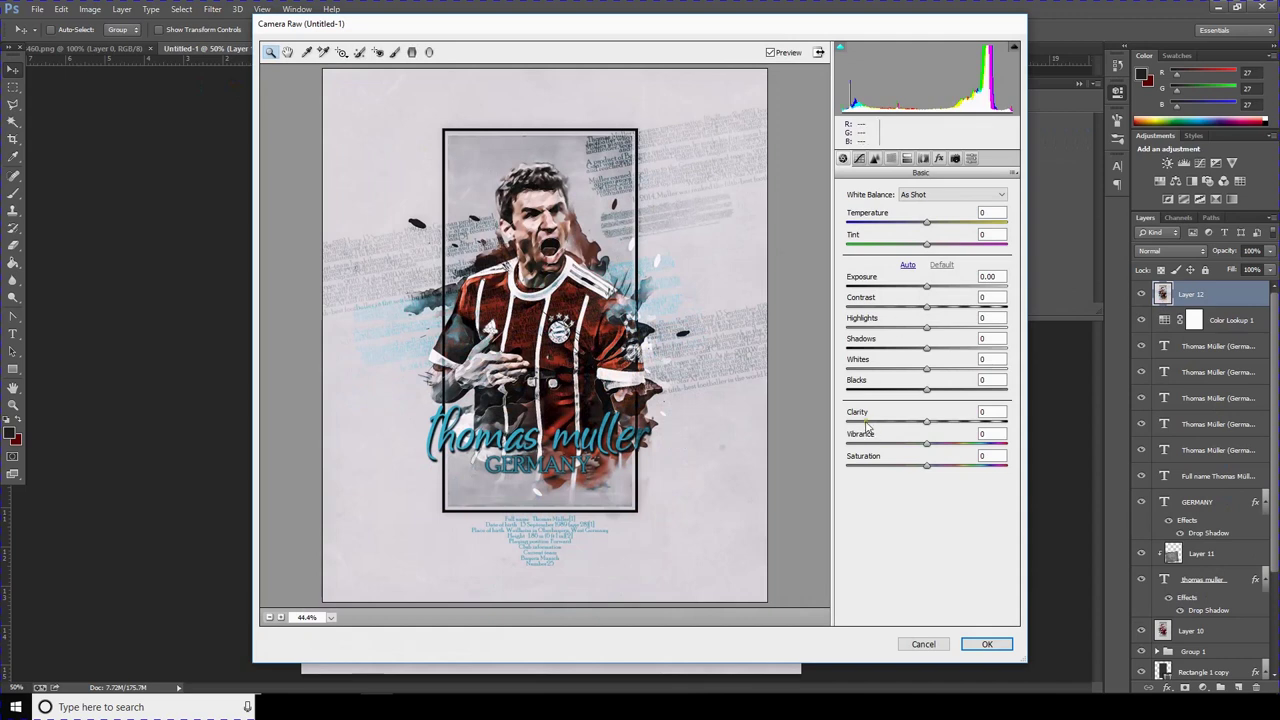
mouse_move(947, 424)
left_mouse_down()
mouse_move(957, 421)
mouse_move(901, 449)
left_mouse_up()
left_click(906, 158)
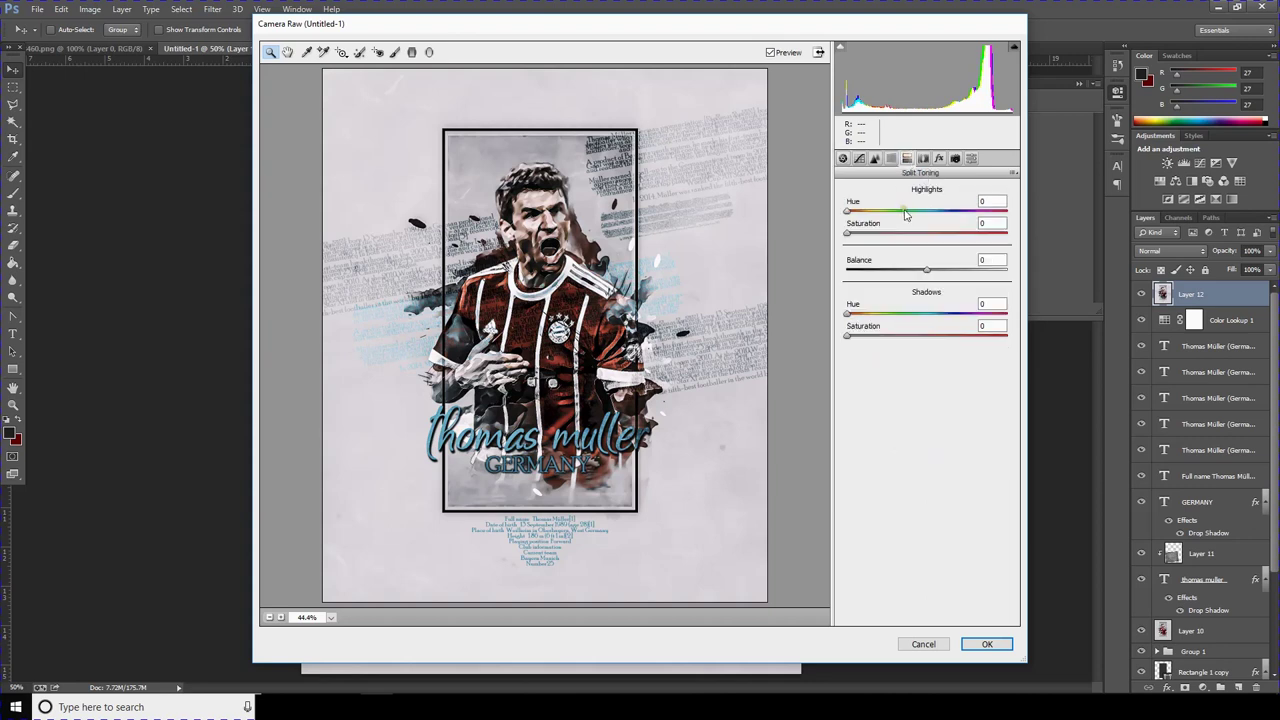
left_click_drag(914, 211, 867, 247)
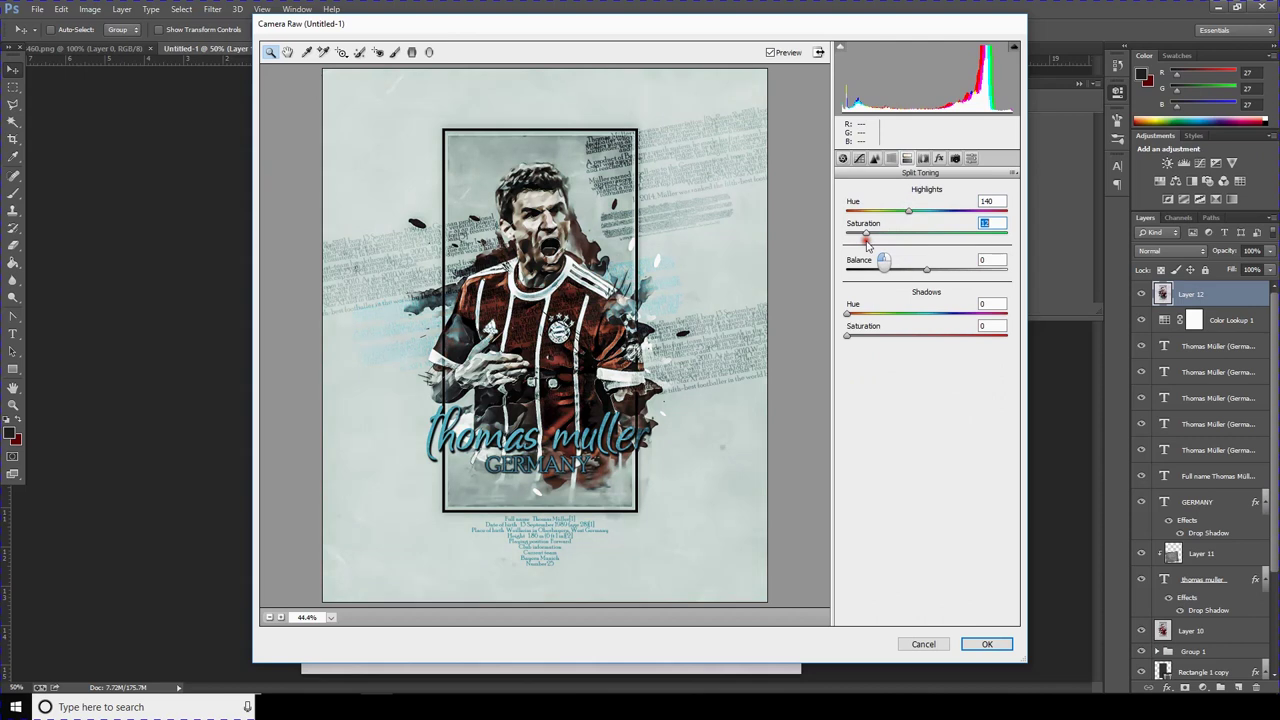
left_click(963, 314)
left_click_drag(968, 335, 879, 337)
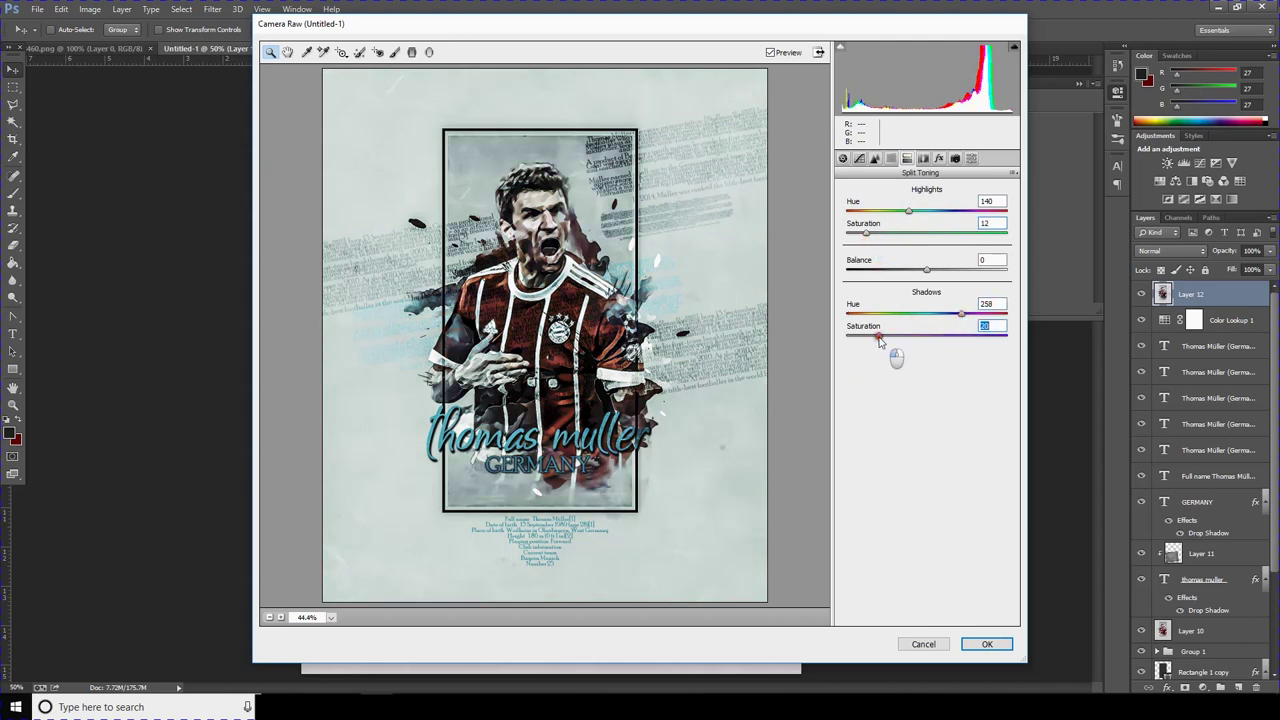
left_click_drag(879, 340, 877, 340)
left_click(939, 159)
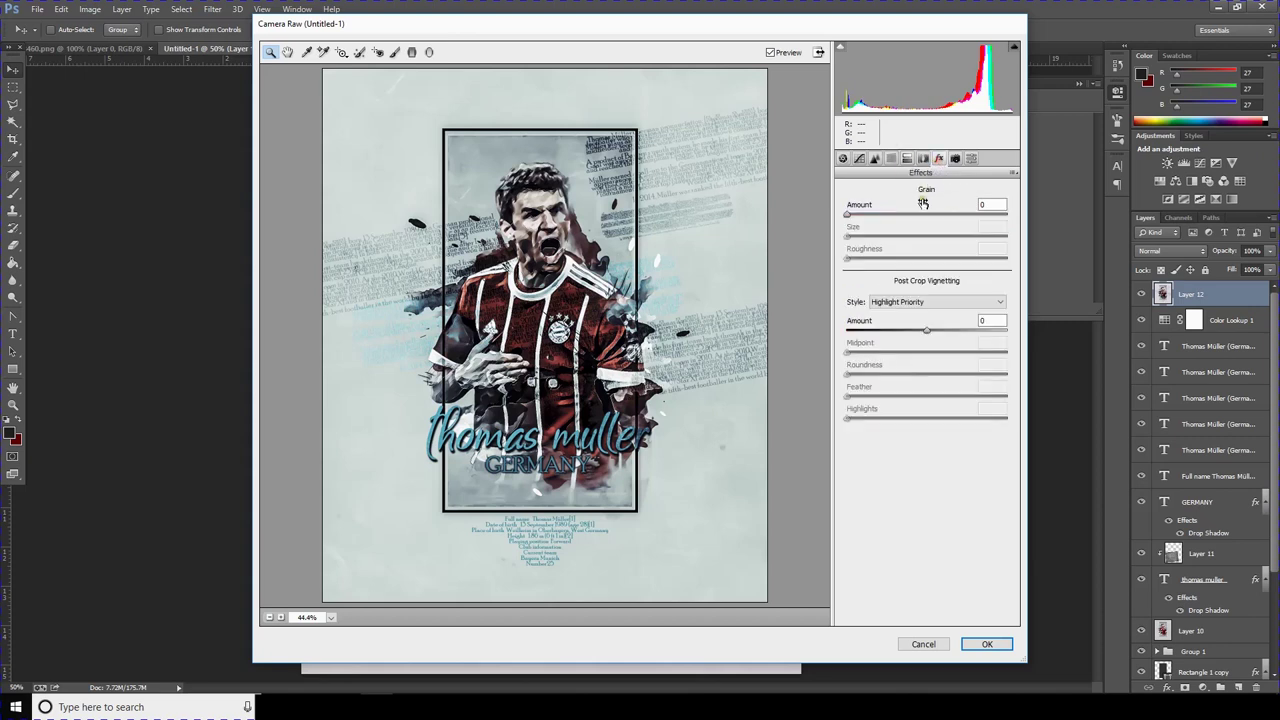
left_click_drag(867, 215, 863, 215)
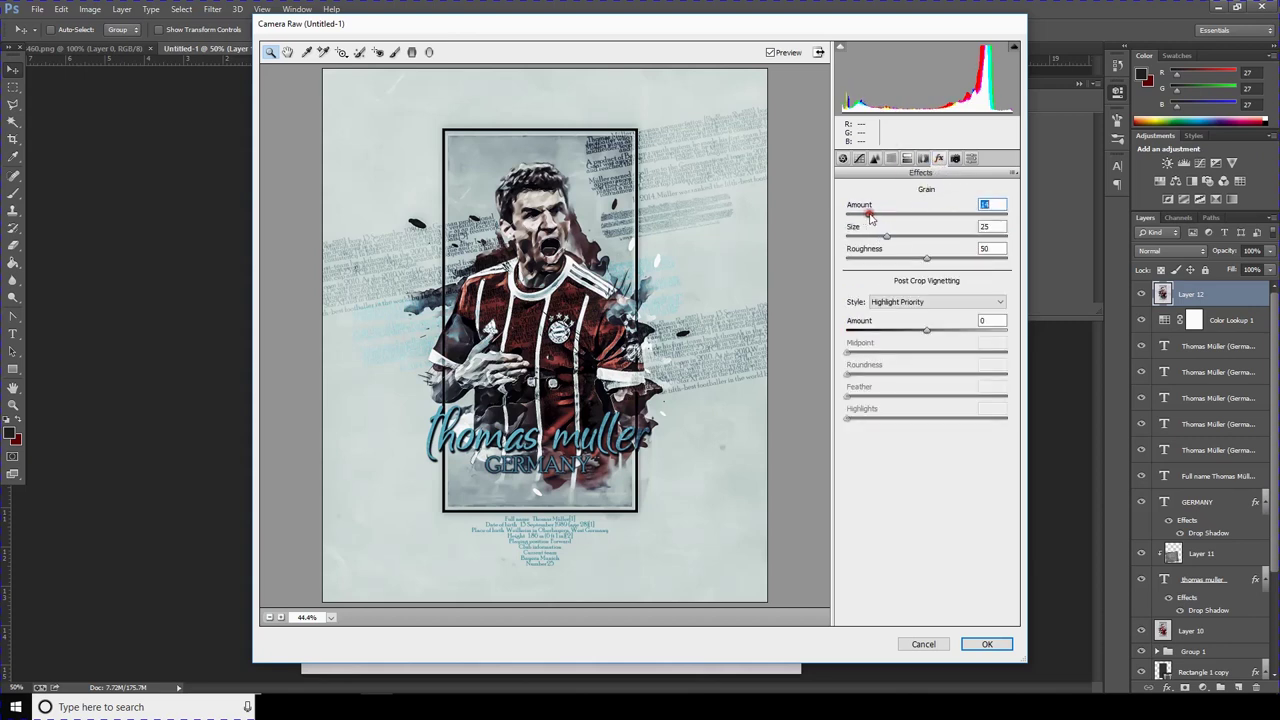